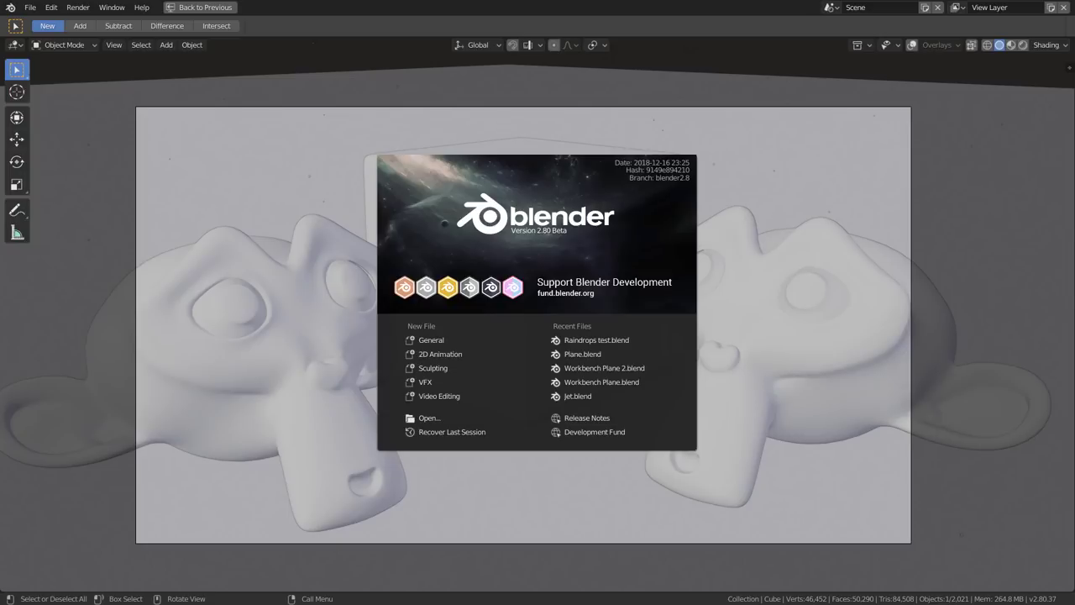
# - Close the splash screen and start the camera animation playing in the viewport
pyautogui.click(297, 305)
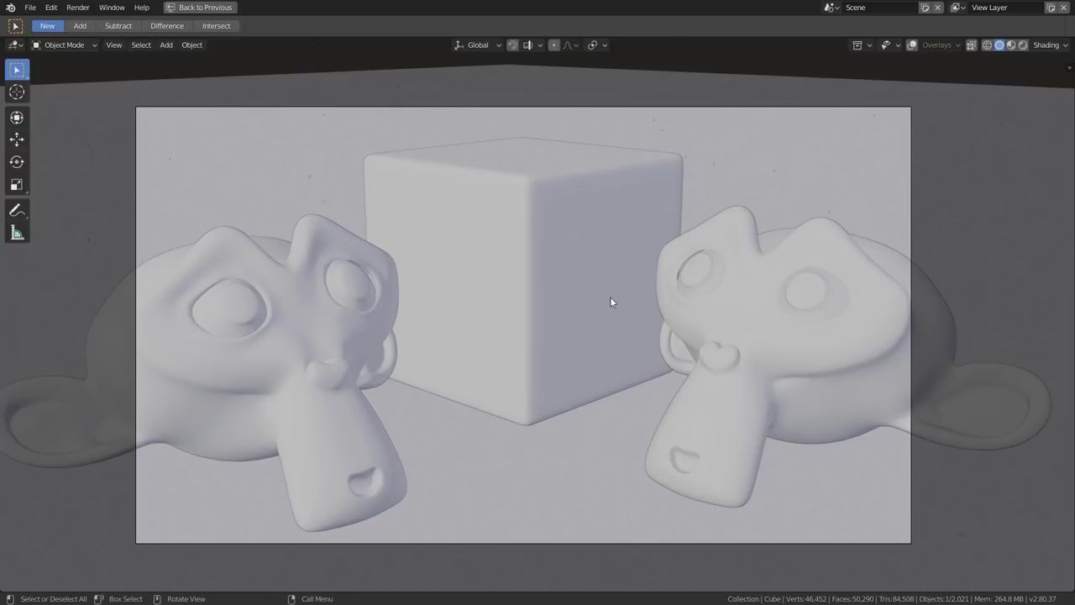
pyautogui.press('space')
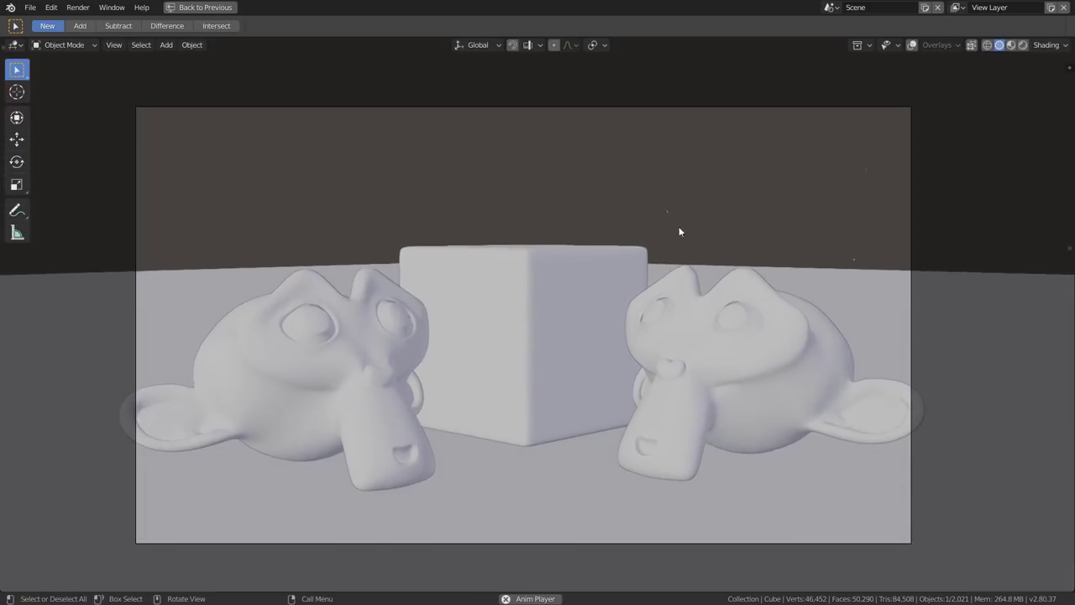
# - Switch the viewport shading to LookDev, then to the fully rendered Eevee view
pyautogui.click(1012, 46)
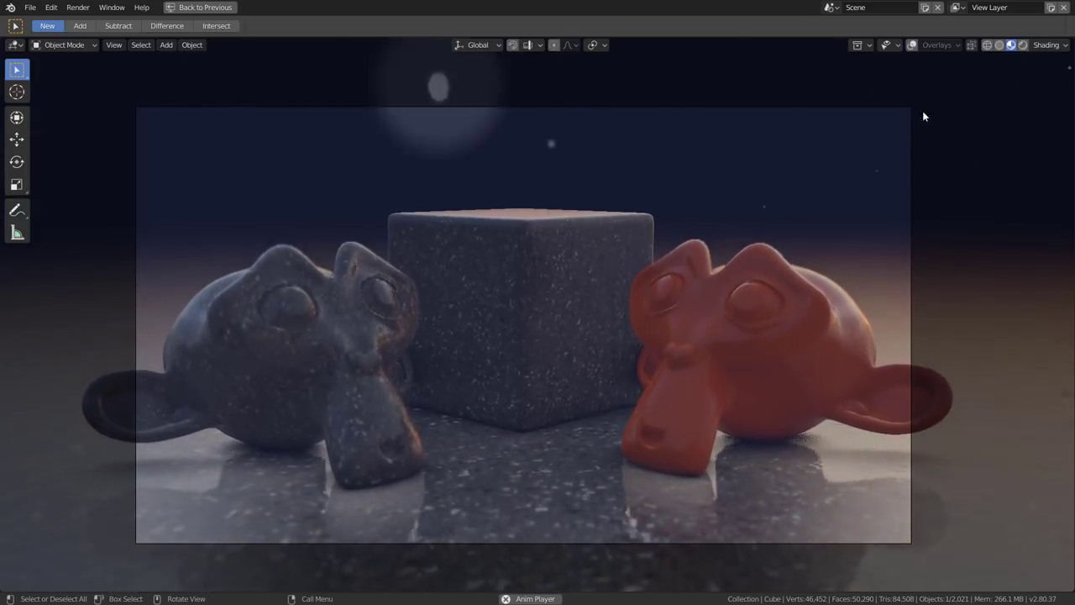
pyautogui.click(1023, 46)
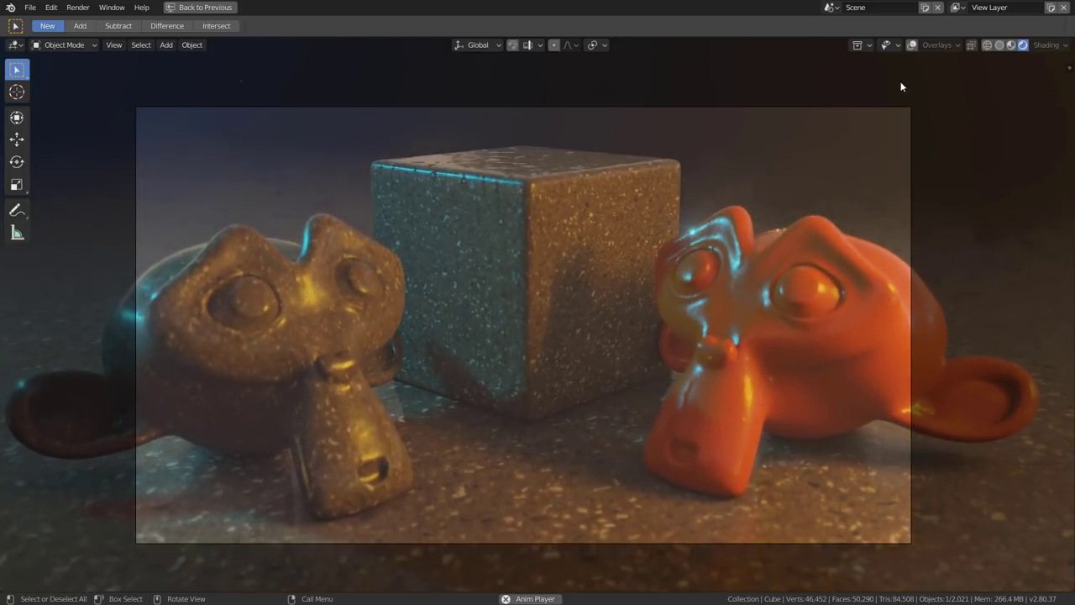
# - Enable Overlays, select the orange monkey, left monkey and cube, and orbit around them
pyautogui.click(912, 44)
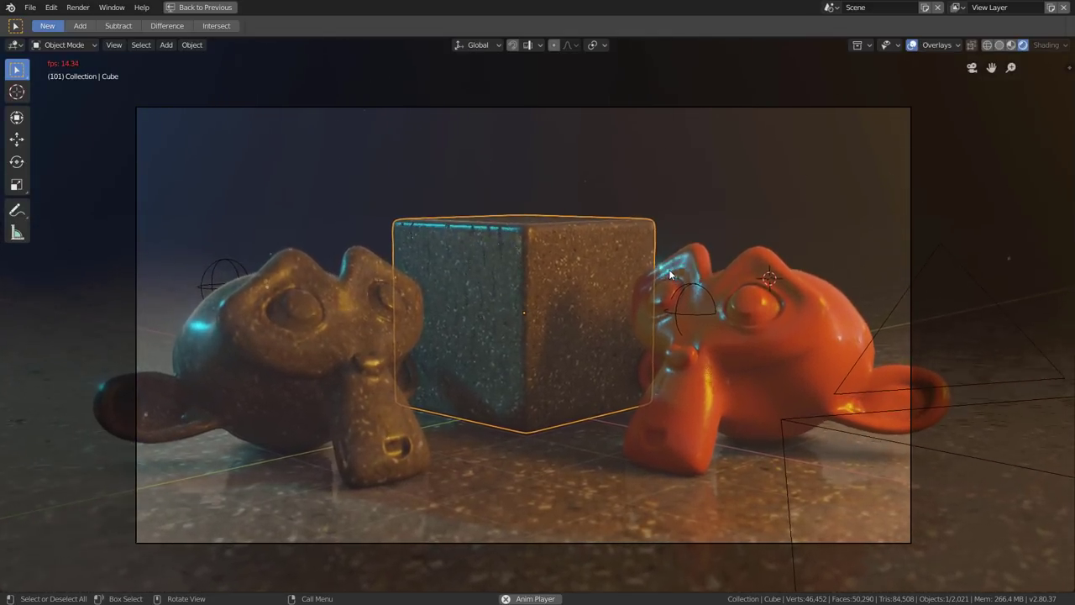
pyautogui.click(775, 257)
pyautogui.click(339, 306)
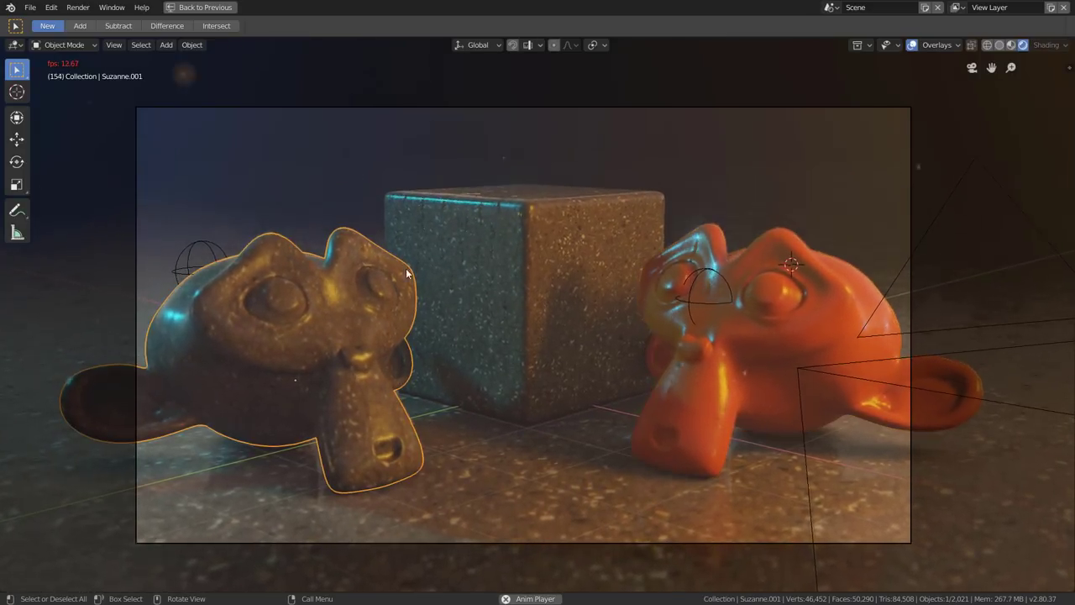
pyautogui.click(536, 243)
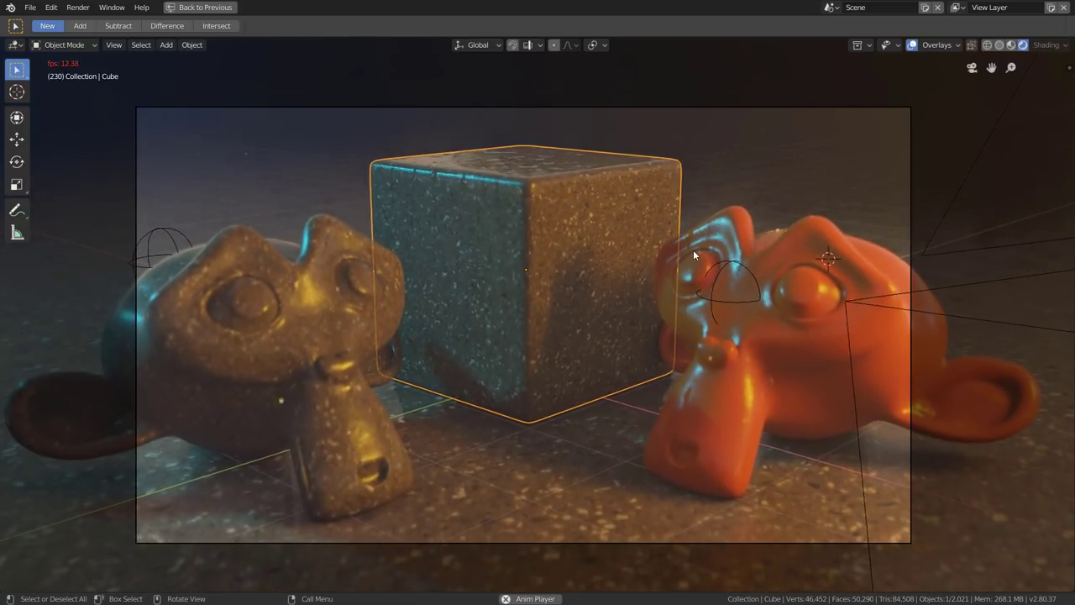
pyautogui.moveTo(693, 250)
pyautogui.mouseDown(button='middle')
pyautogui.moveTo(577, 257)
pyautogui.moveTo(501, 244)
pyautogui.moveTo(590, 223)
pyautogui.moveTo(726, 147)
pyautogui.mouseUp(button='middle')
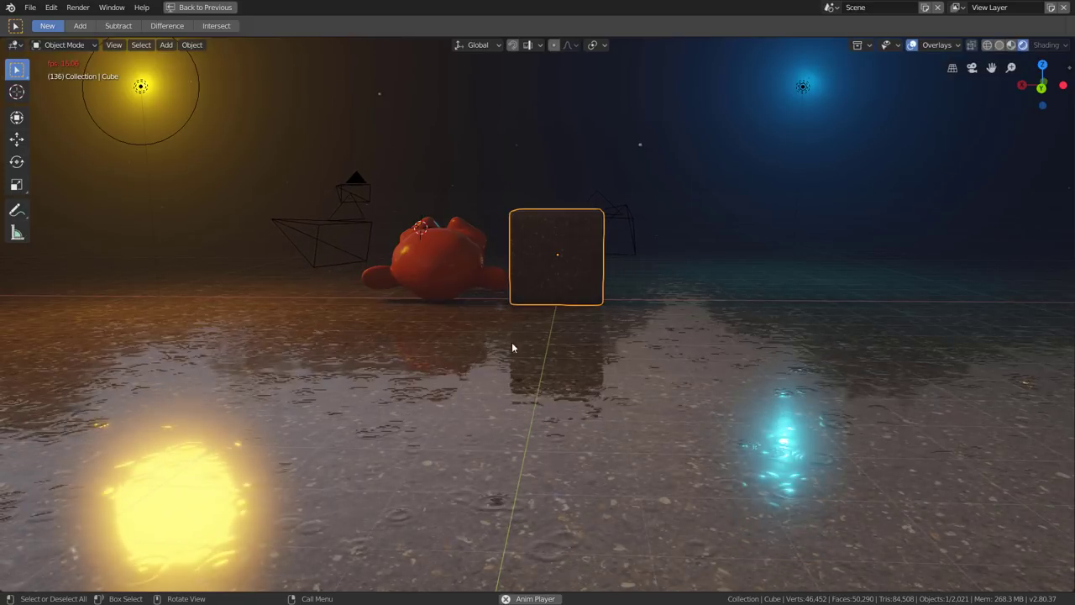
pyautogui.moveTo(511, 342)
pyautogui.mouseDown(button='middle')
pyautogui.moveTo(482, 346)
pyautogui.moveTo(633, 338)
pyautogui.moveTo(604, 307)
pyautogui.mouseUp(button='middle')
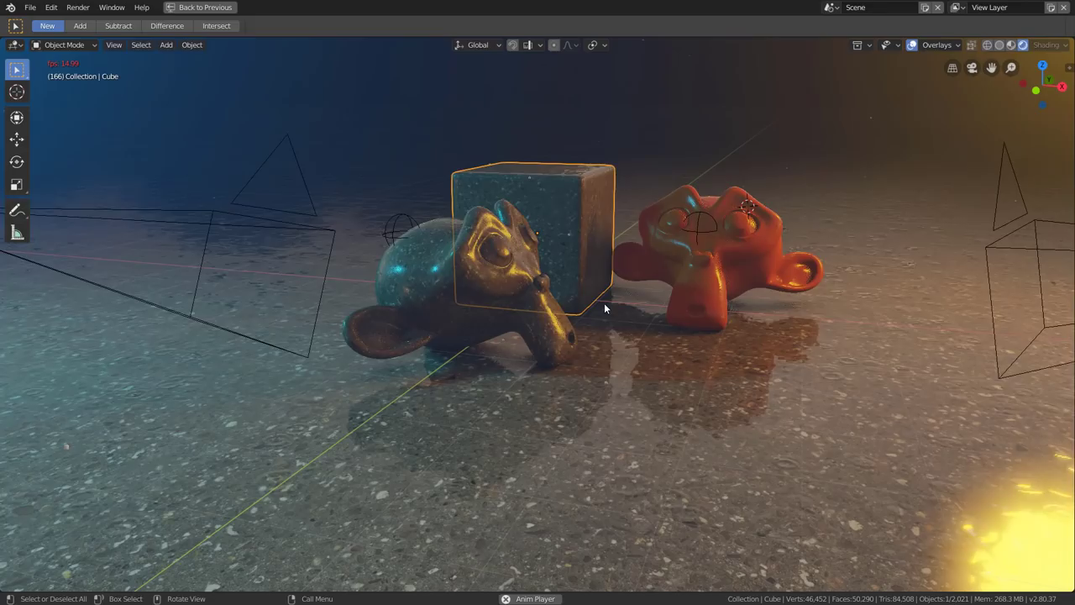
pyautogui.scroll(4, 656, 299)
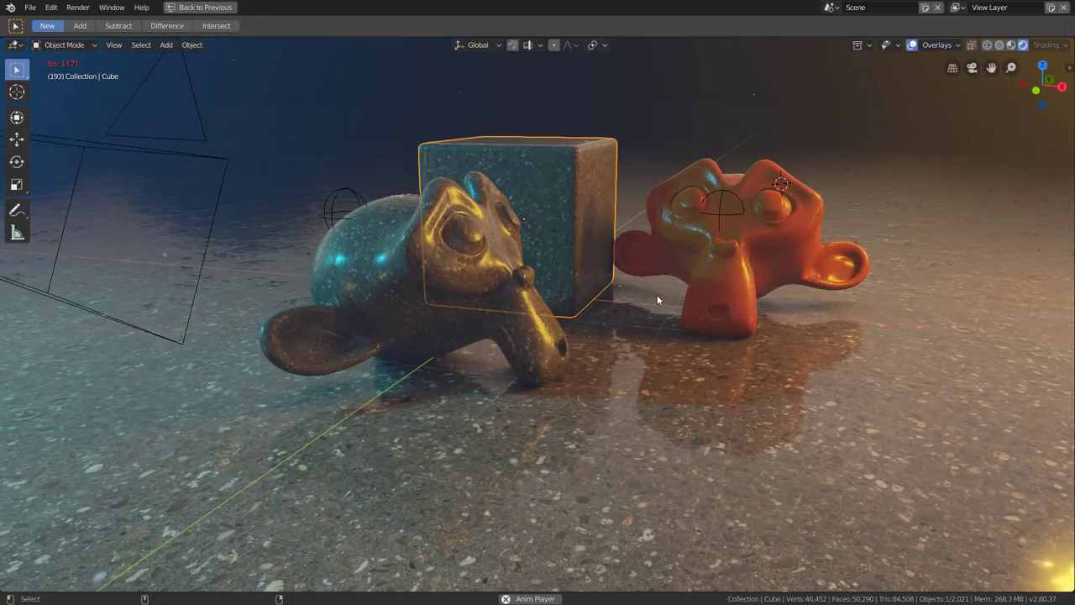
# - Restore the multi-panel layout with Ctrl+Space and zoom the node editor on the cube's material network
pyautogui.hotkey('ctrl', 'space')
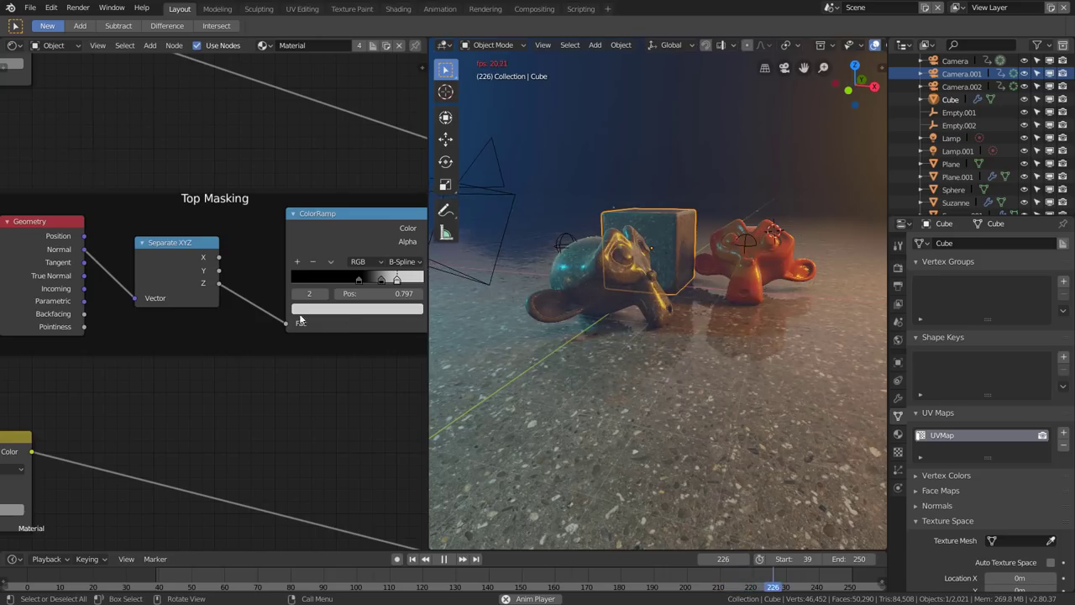
pyautogui.scroll(-2, 235, 304)
pyautogui.scroll(-2, 235, 304)
pyautogui.scroll(-2, 235, 304)
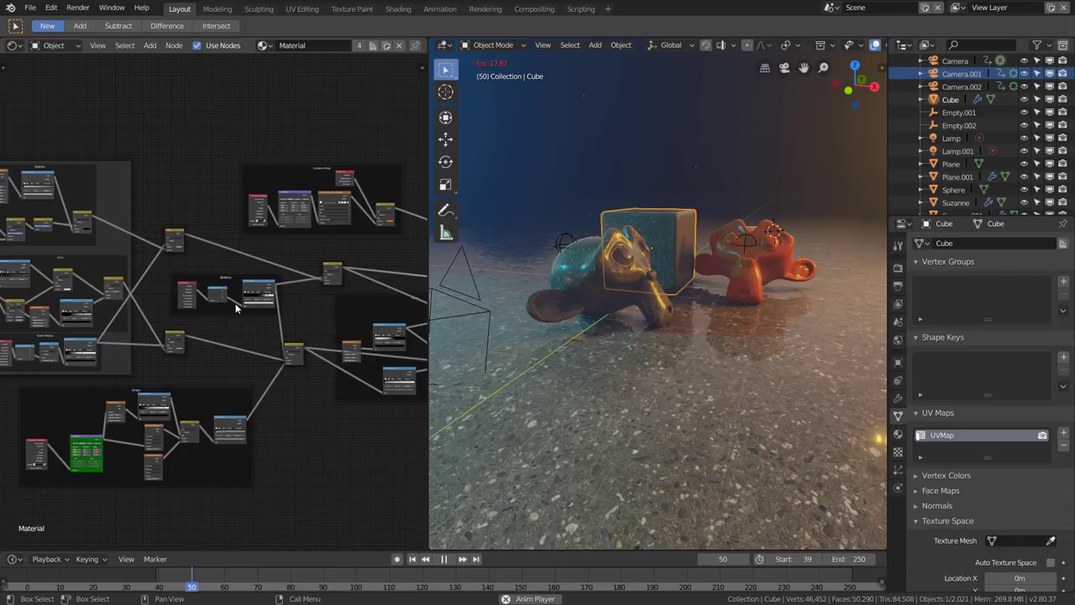
pyautogui.scroll(-2, 235, 306)
pyautogui.scroll(-1, 235, 306)
pyautogui.scroll(-1, 235, 306)
pyautogui.scroll(-1, 235, 306)
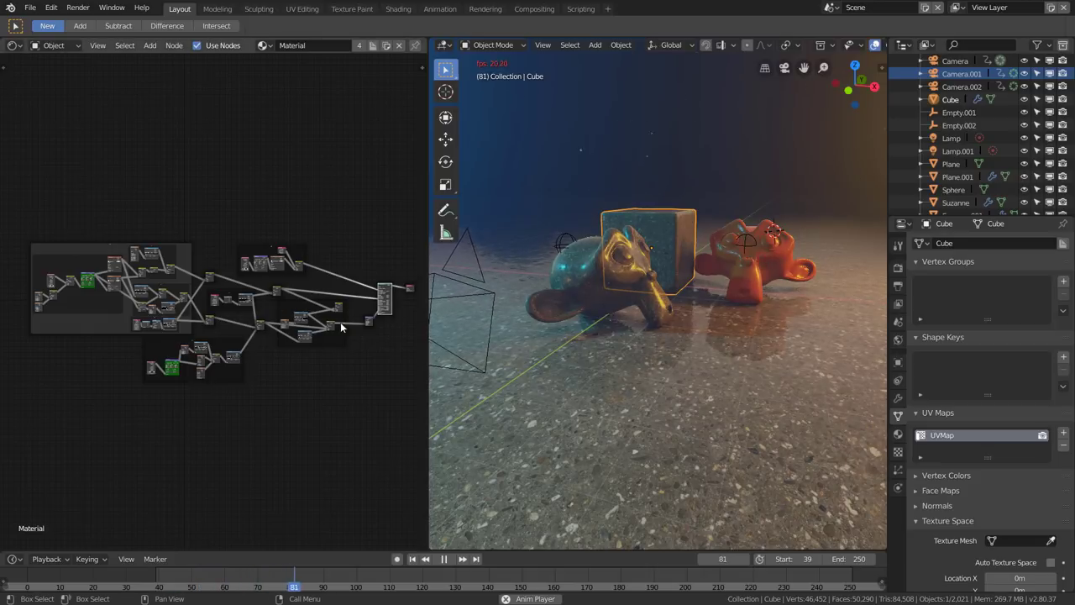
pyautogui.scroll(1, 261, 277)
pyautogui.scroll(1, 257, 323)
pyautogui.scroll(1, 256, 329)
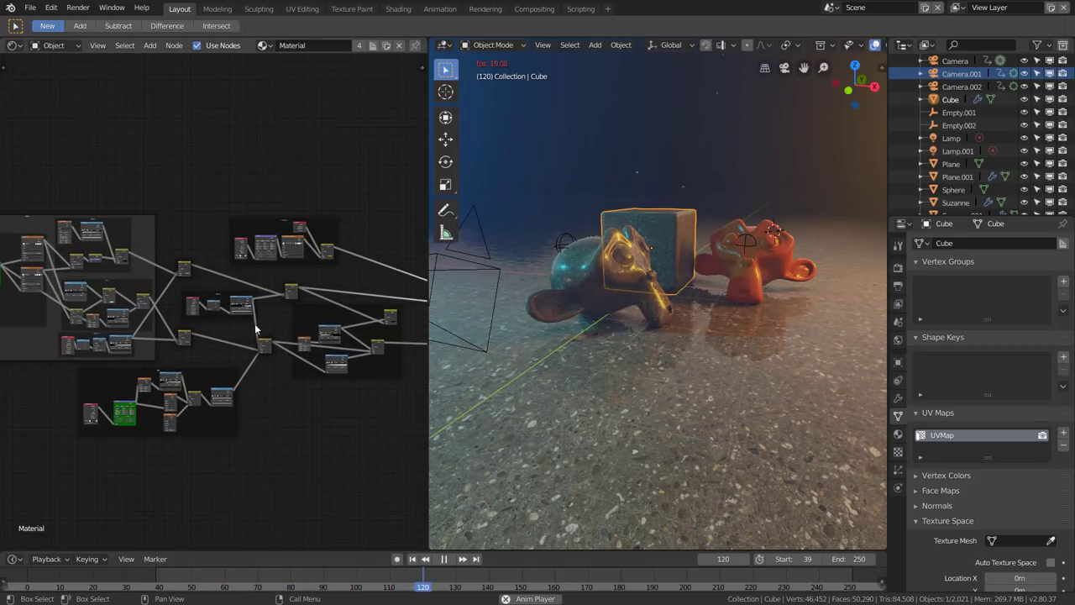
pyautogui.scroll(1, 197, 342)
pyautogui.scroll(1, 197, 342)
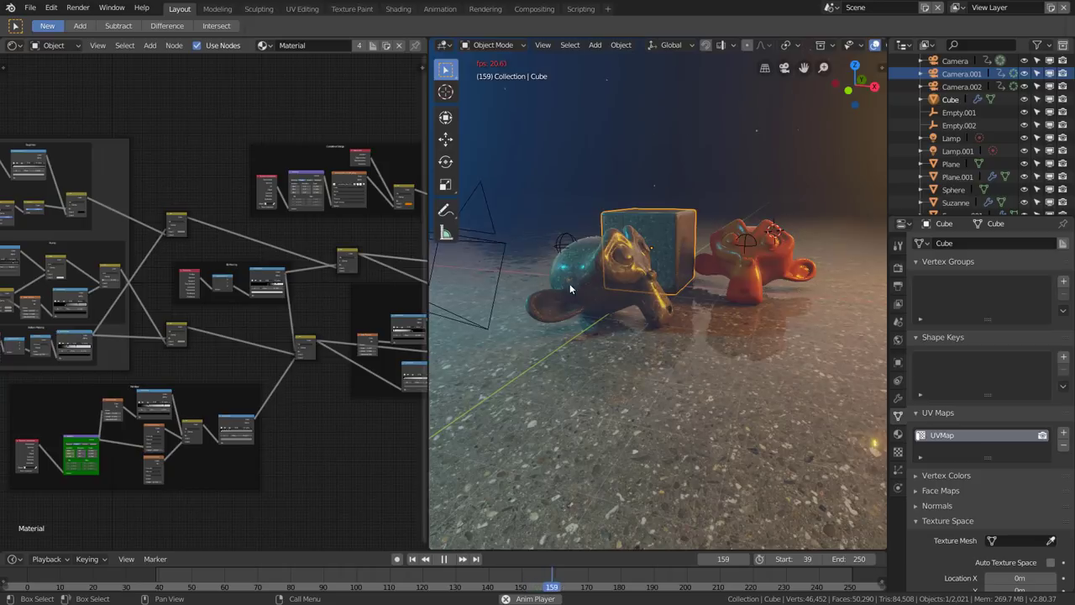
pyautogui.scroll(-1, 310, 306)
pyautogui.scroll(-1, 309, 301)
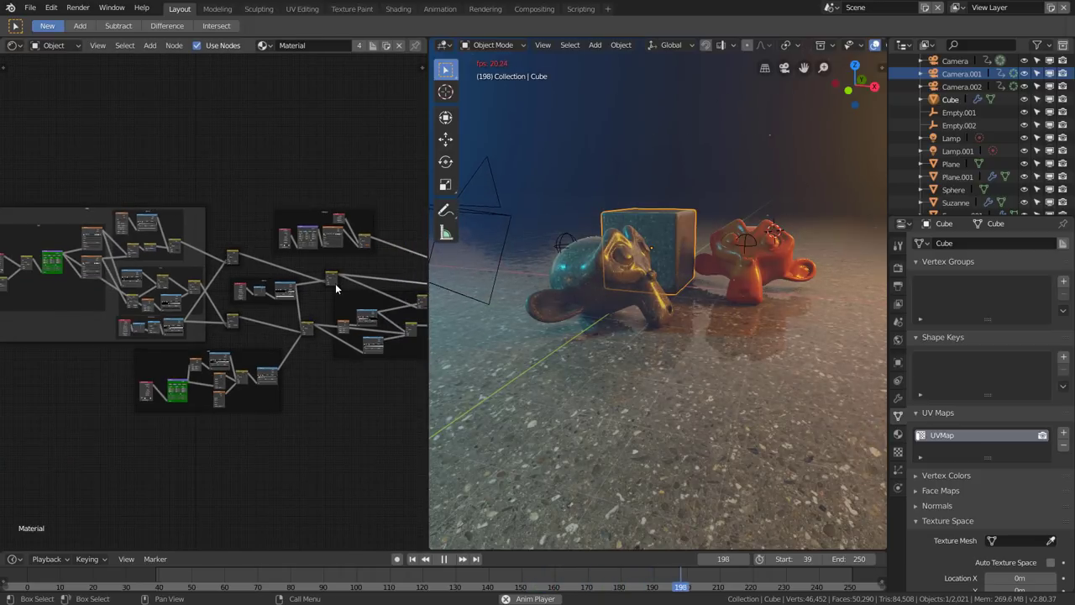
pyautogui.scroll(3, 677, 275)
# - Move the cube to a new position beside the orange monkey
pyautogui.scroll(3, 671, 271)
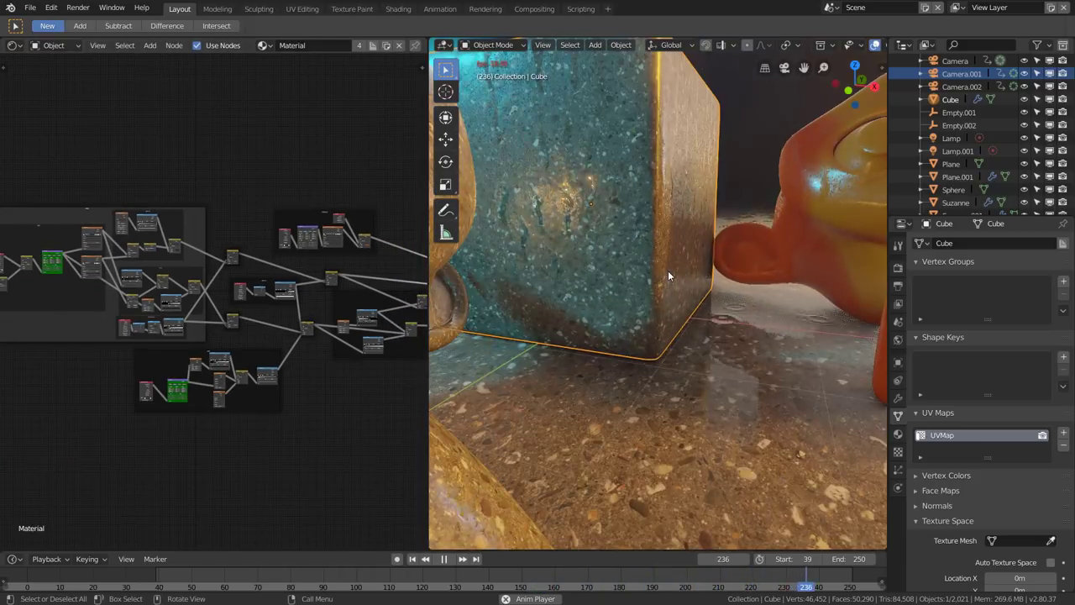
pyautogui.scroll(-3, 667, 270)
pyautogui.scroll(4, 647, 249)
pyautogui.moveTo(631, 242); pyautogui.dragTo(630, 223, button='middle')
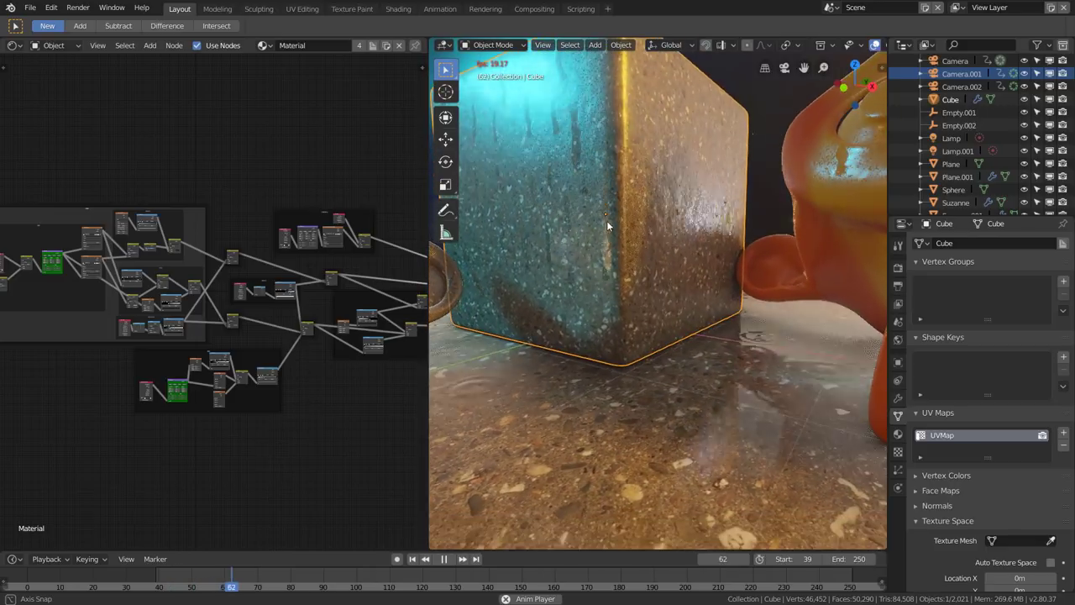
pyautogui.scroll(-3, 632, 224)
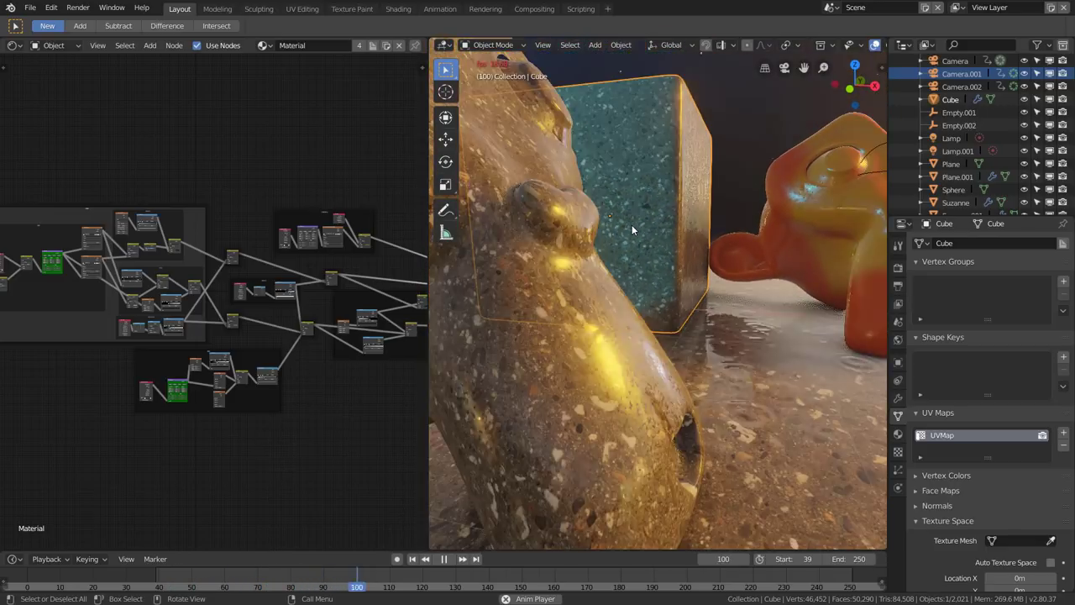
pyautogui.scroll(-3, 613, 247)
pyautogui.moveTo(598, 265); pyautogui.dragTo(633, 261, button='middle')
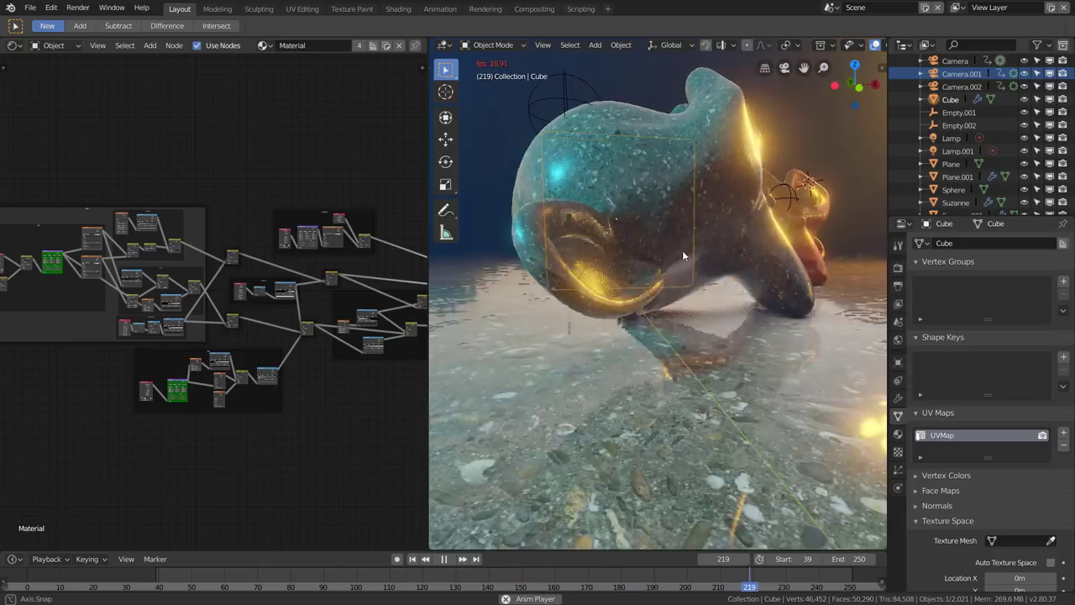
pyautogui.moveTo(682, 250)
pyautogui.mouseDown(button='middle')
pyautogui.moveTo(581, 278)
pyautogui.moveTo(591, 285)
pyautogui.moveTo(593, 265)
pyautogui.moveTo(608, 290)
pyautogui.moveTo(642, 289)
pyautogui.moveTo(653, 264)
pyautogui.mouseUp(button='middle')
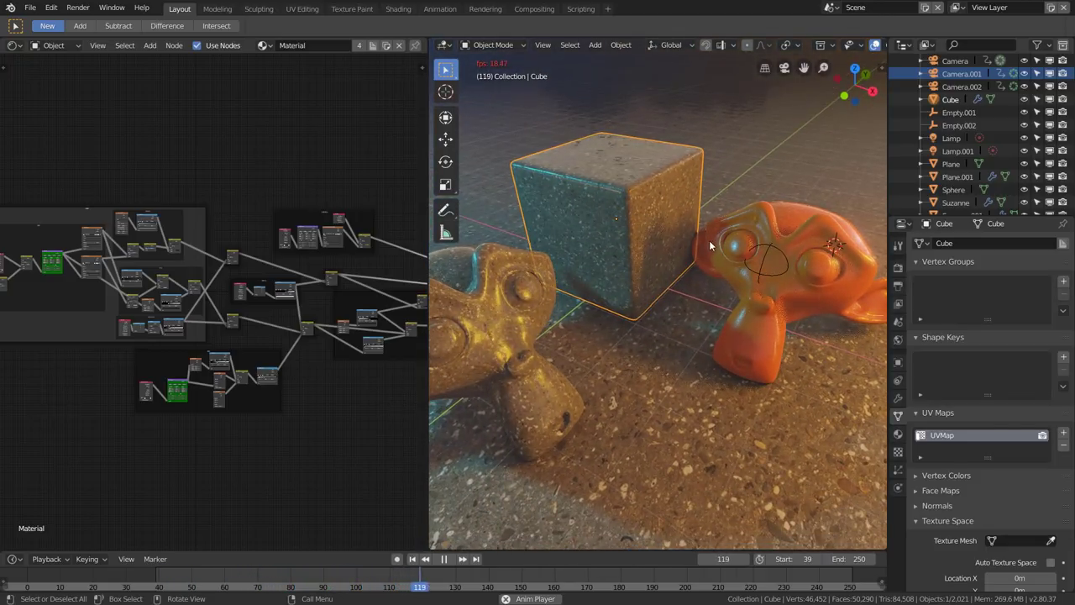
pyautogui.press('g')
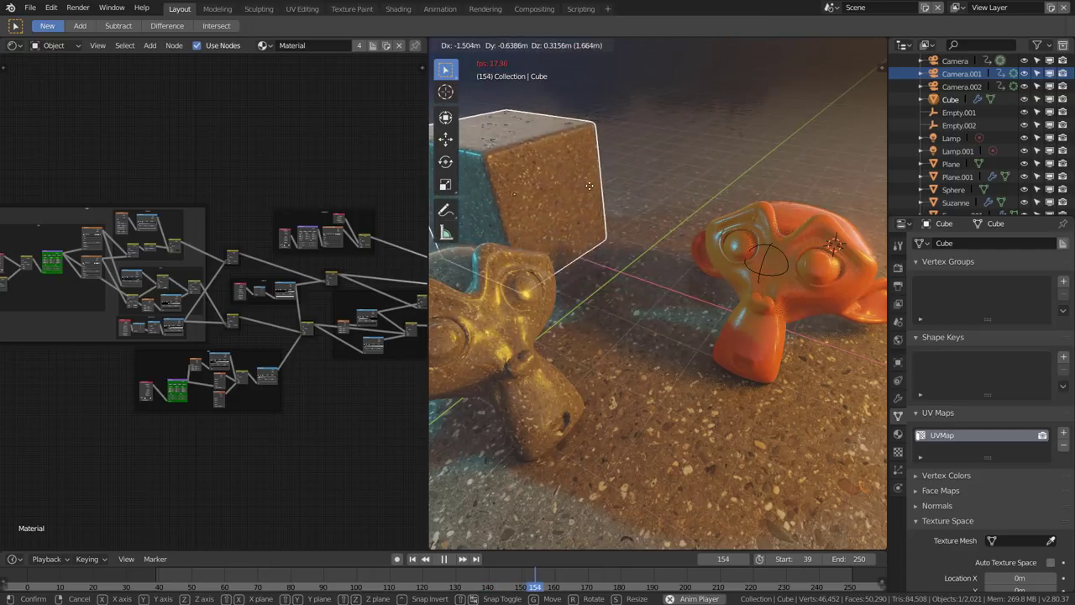
pyautogui.click(685, 171)
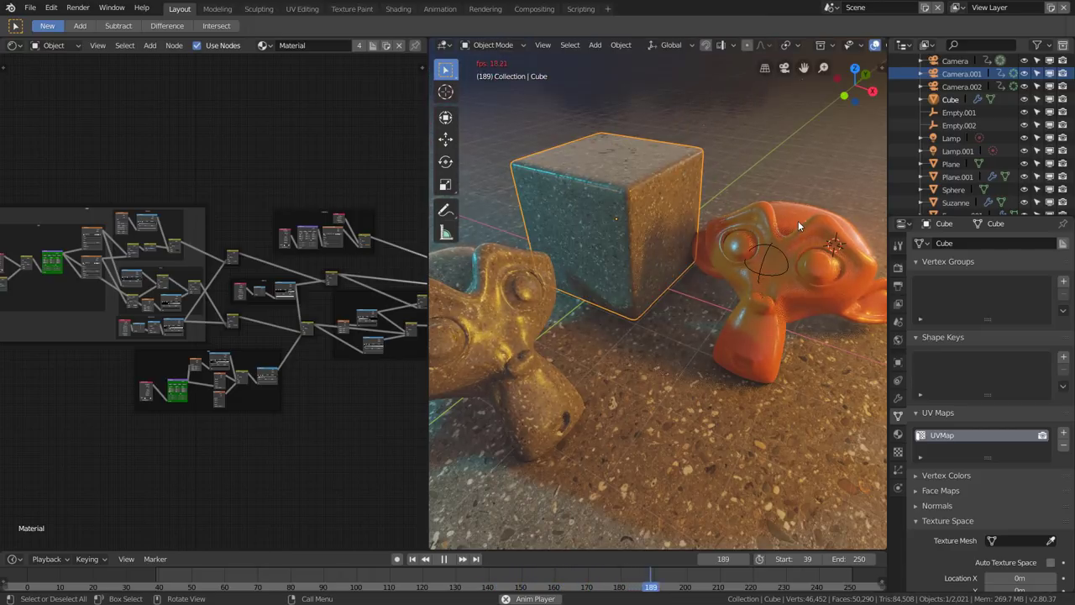
# - Leave the orange monkey in place, stop playback at frame 240, and orbit around the scene
pyautogui.press('g')
pyautogui.press('Escape')
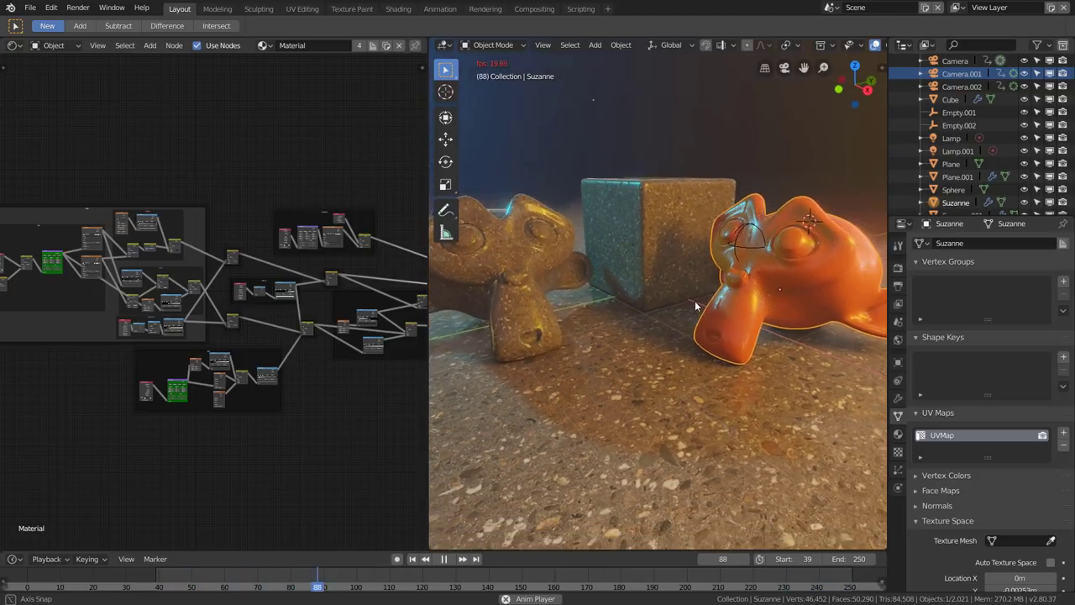
pyautogui.moveTo(711, 319); pyautogui.dragTo(706, 307, button='middle')
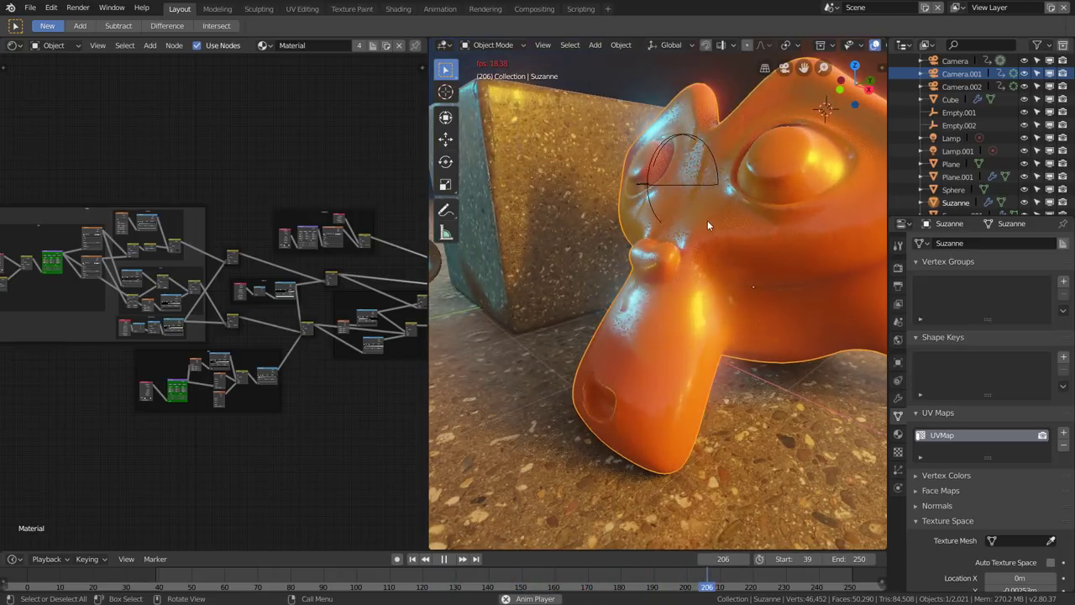
pyautogui.press('space')
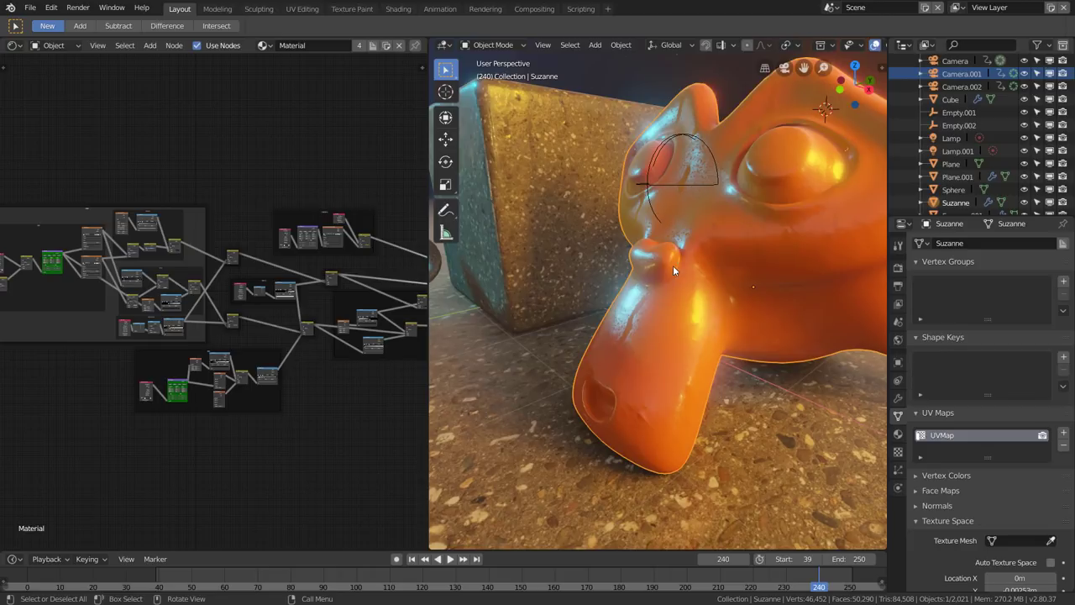
pyautogui.scroll(-5, 673, 266)
pyautogui.moveTo(600, 268)
pyautogui.mouseDown(button='middle')
pyautogui.moveTo(661, 296)
pyautogui.moveTo(684, 293)
pyautogui.moveTo(775, 160)
pyautogui.mouseUp(button='middle')
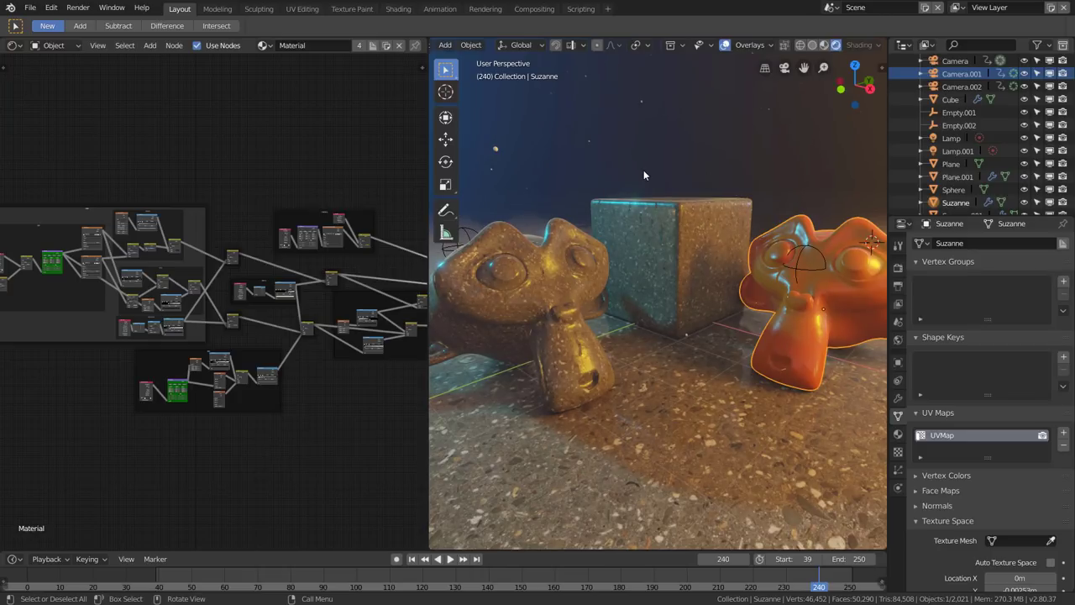
pyautogui.click(801, 45)
pyautogui.click(812, 44)
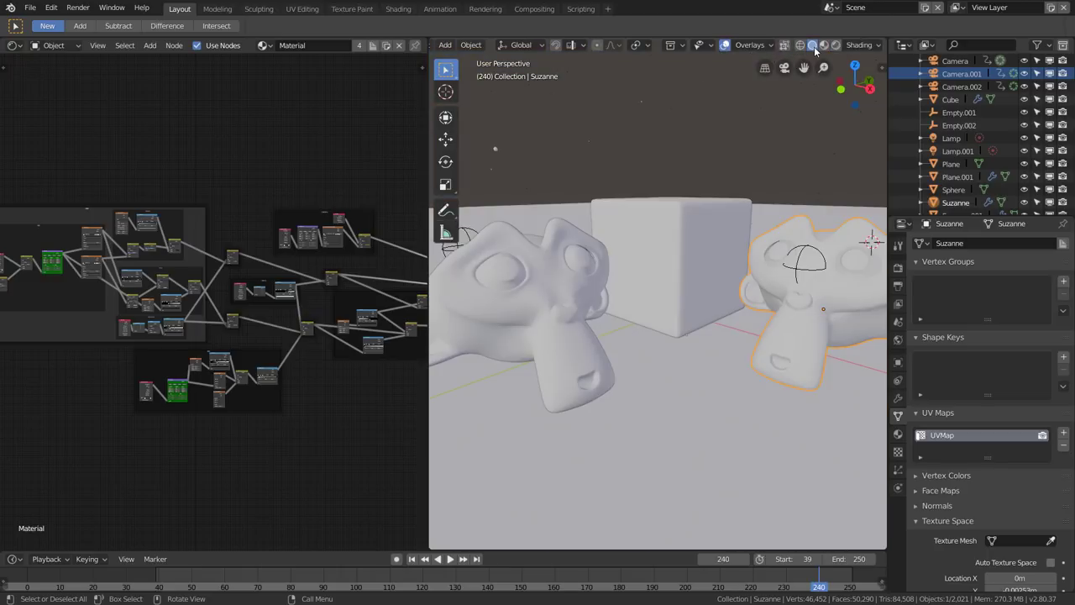
pyautogui.click(868, 45)
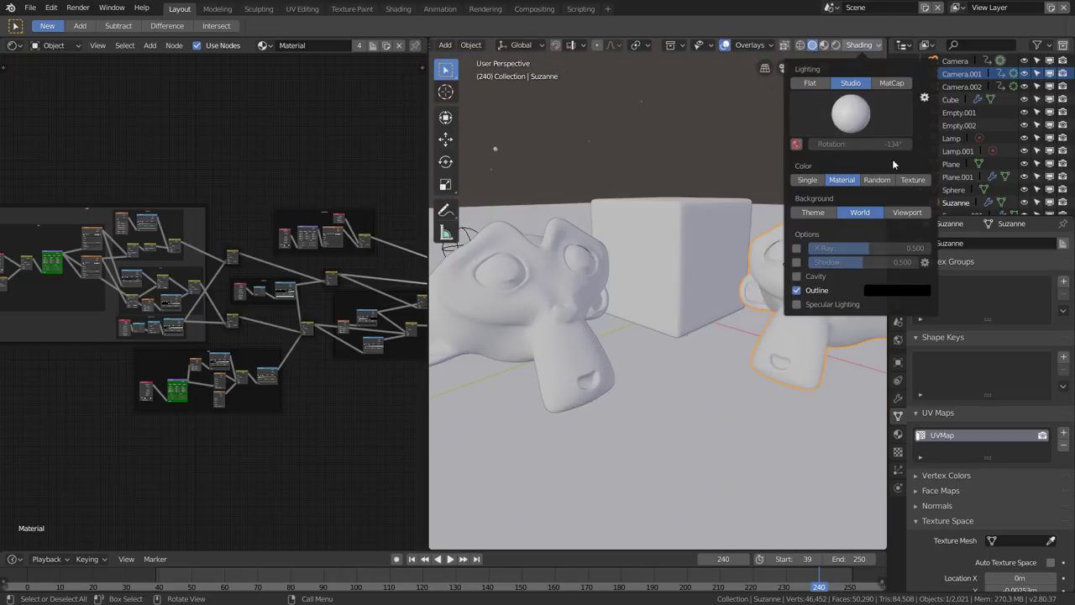
pyautogui.click(858, 119)
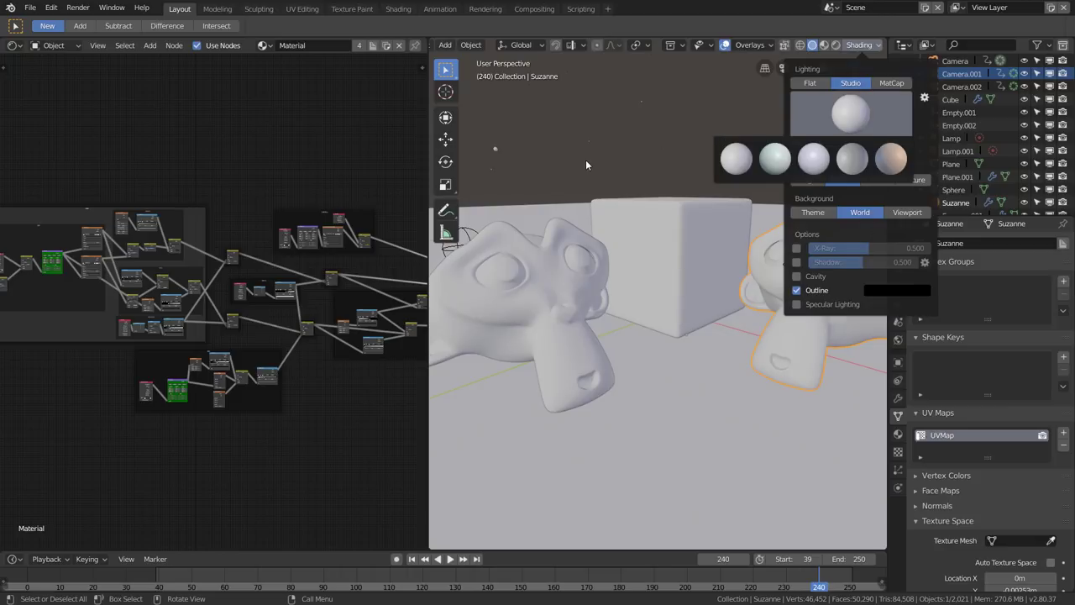
pyautogui.click(636, 144)
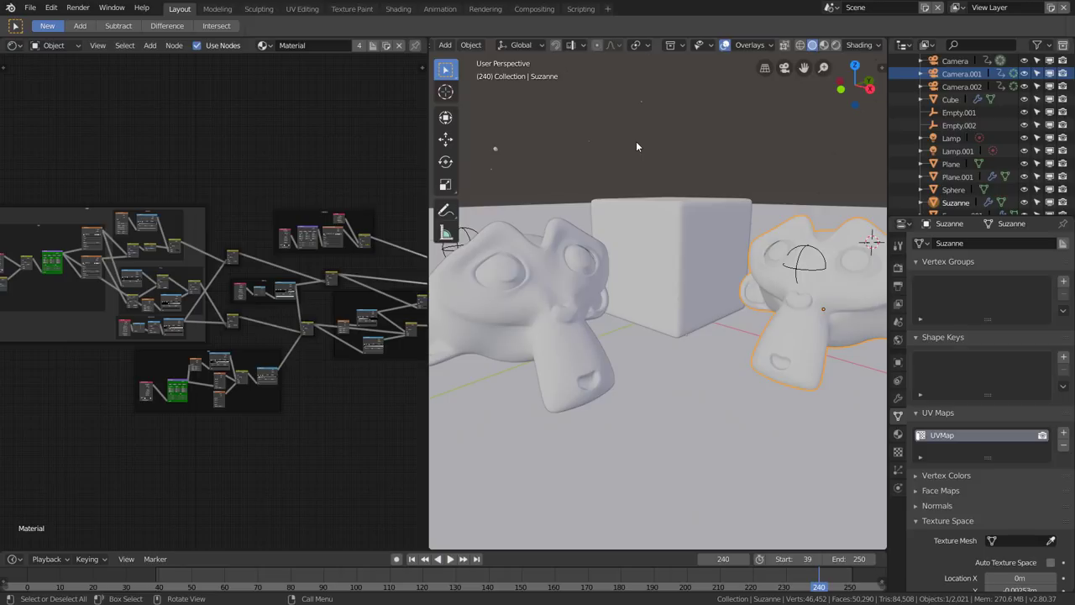
pyautogui.click(825, 45)
pyautogui.click(835, 47)
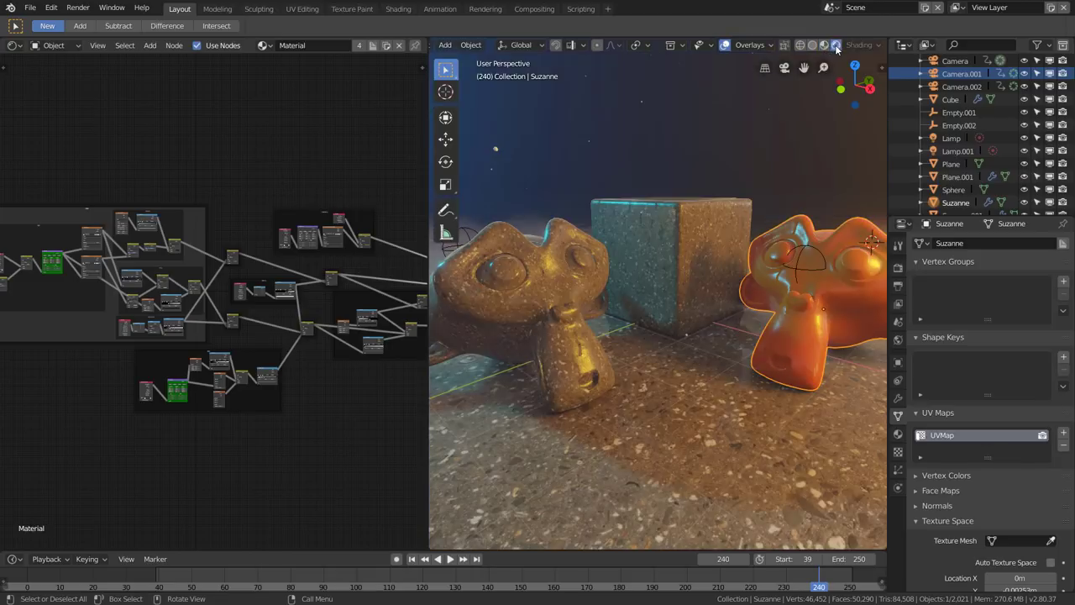
pyautogui.click(824, 45)
pyautogui.click(835, 47)
pyautogui.click(824, 46)
pyautogui.click(836, 47)
pyautogui.click(825, 46)
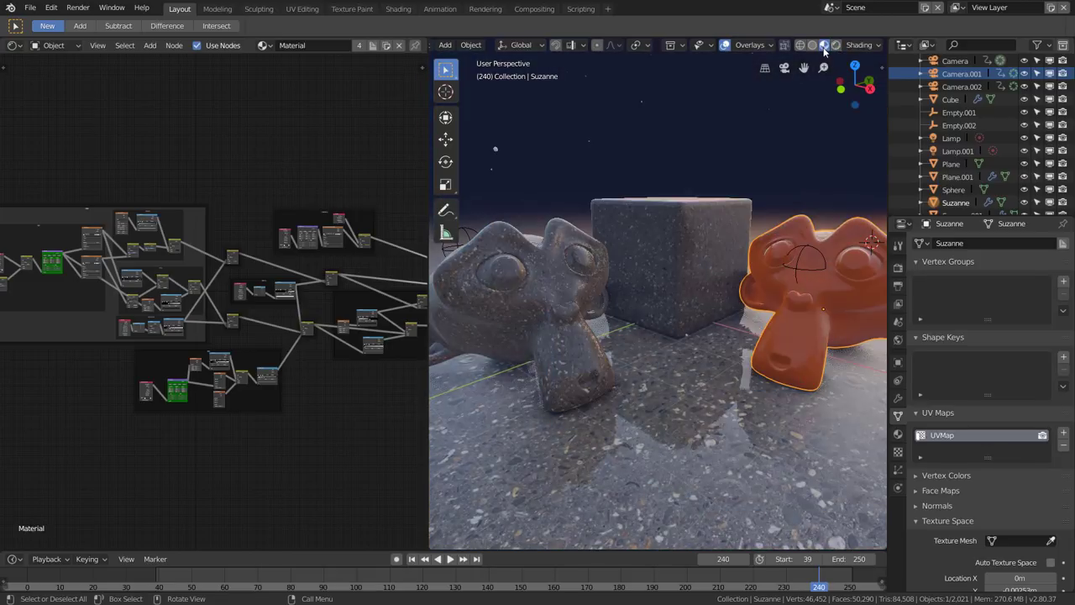
pyautogui.click(837, 47)
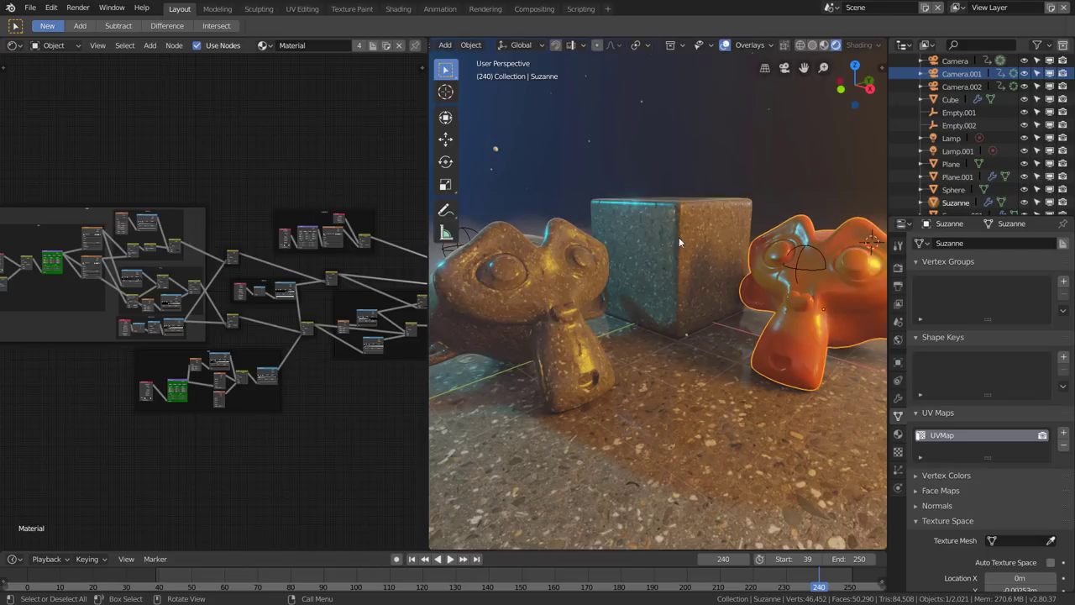
pyautogui.click(823, 45)
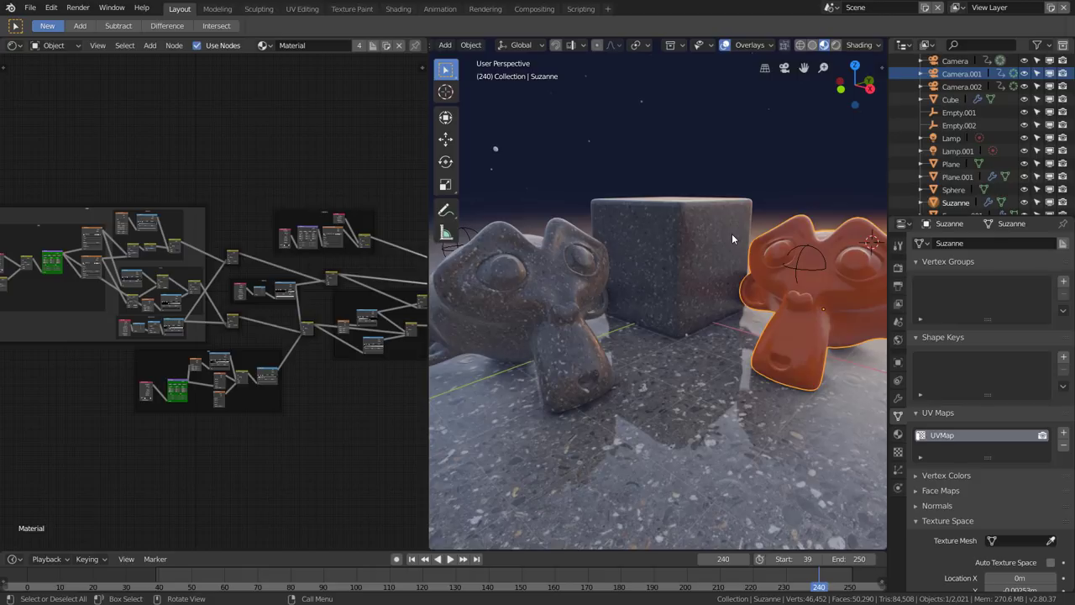
pyautogui.click(859, 44)
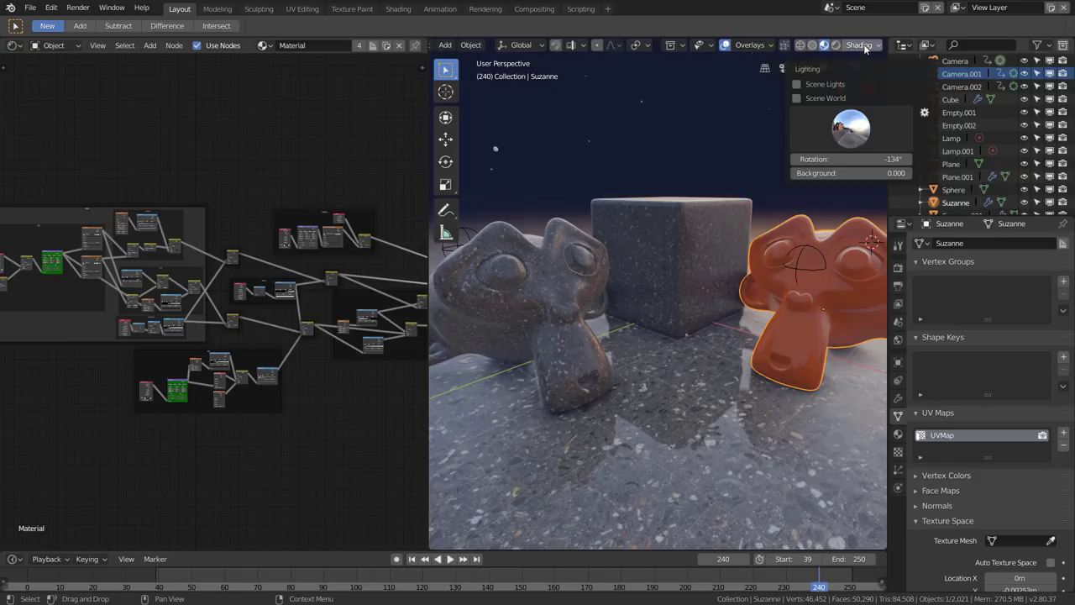
pyautogui.click(839, 45)
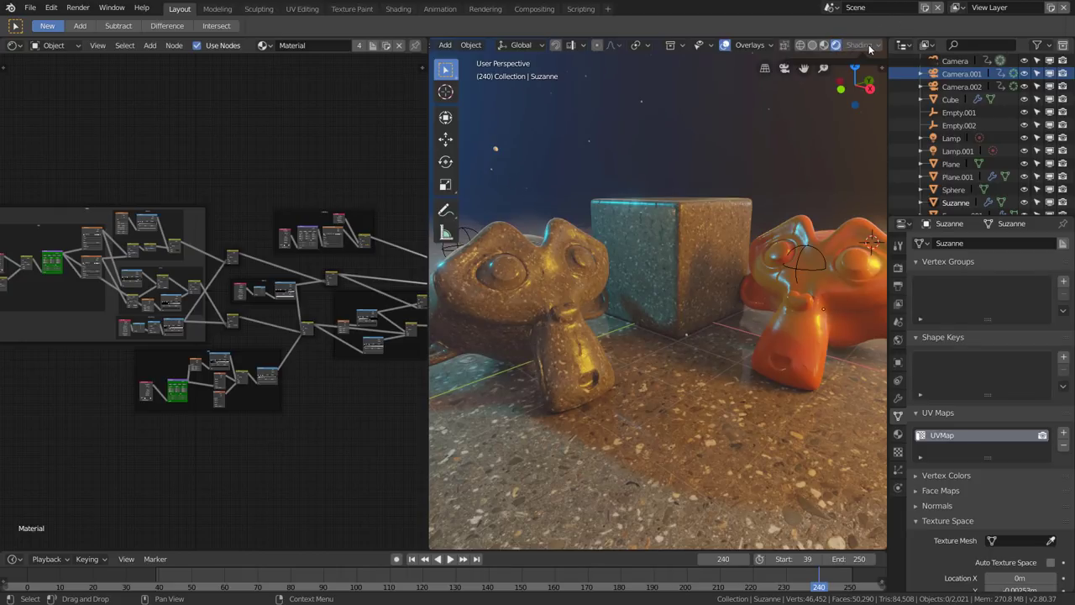
# - Review the Eevee render settings: ambient occlusion, bloom and depth of field enabled
pyautogui.click(898, 267)
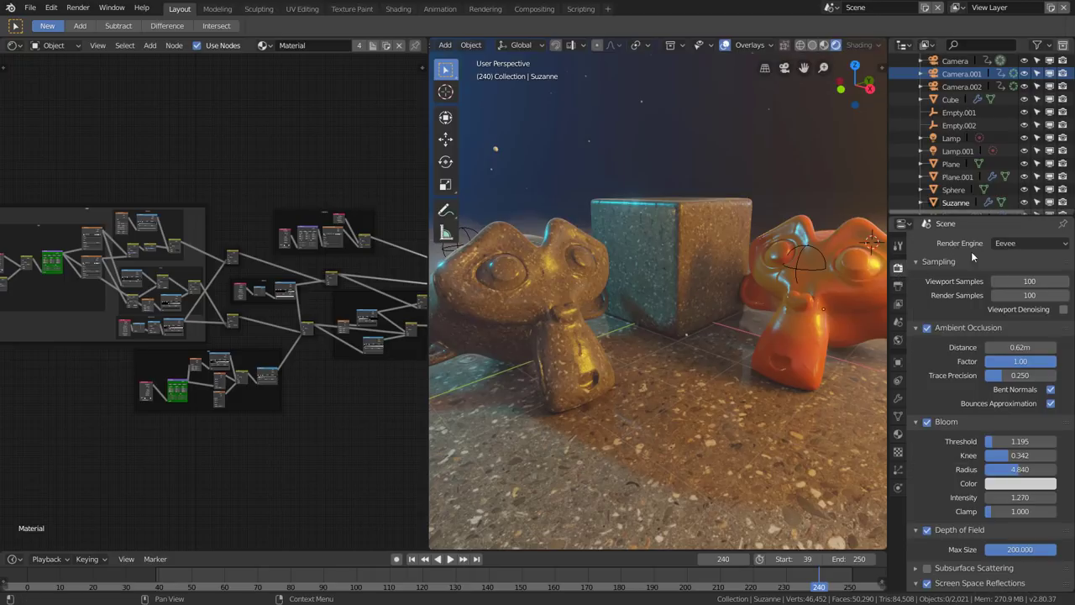
pyautogui.scroll(-3, 955, 389)
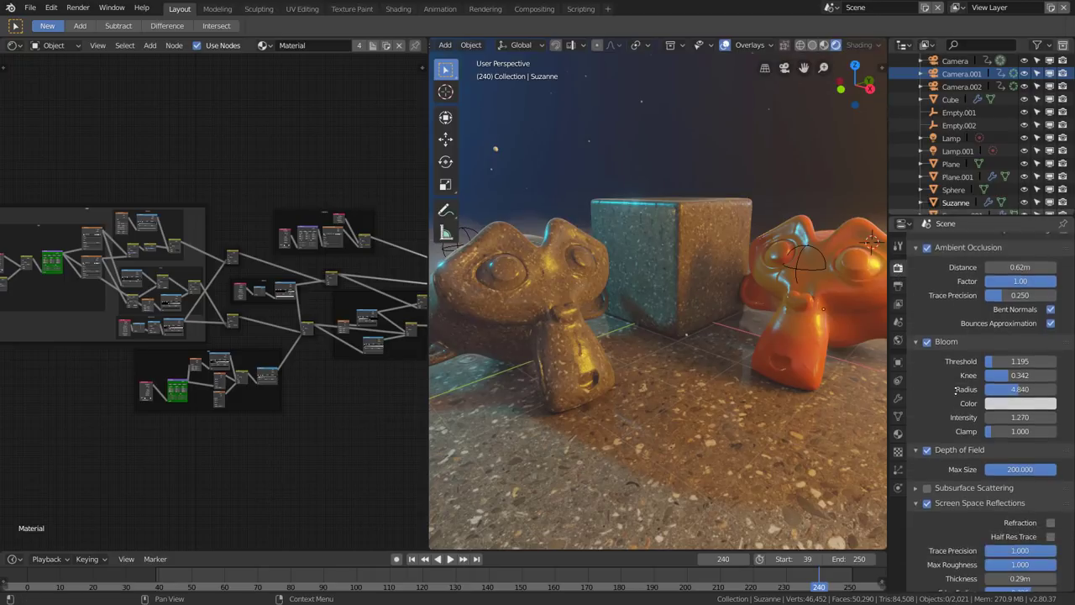
pyautogui.scroll(-4, 955, 388)
pyautogui.scroll(-4, 956, 378)
pyautogui.scroll(-4, 958, 353)
pyautogui.scroll(-3, 959, 319)
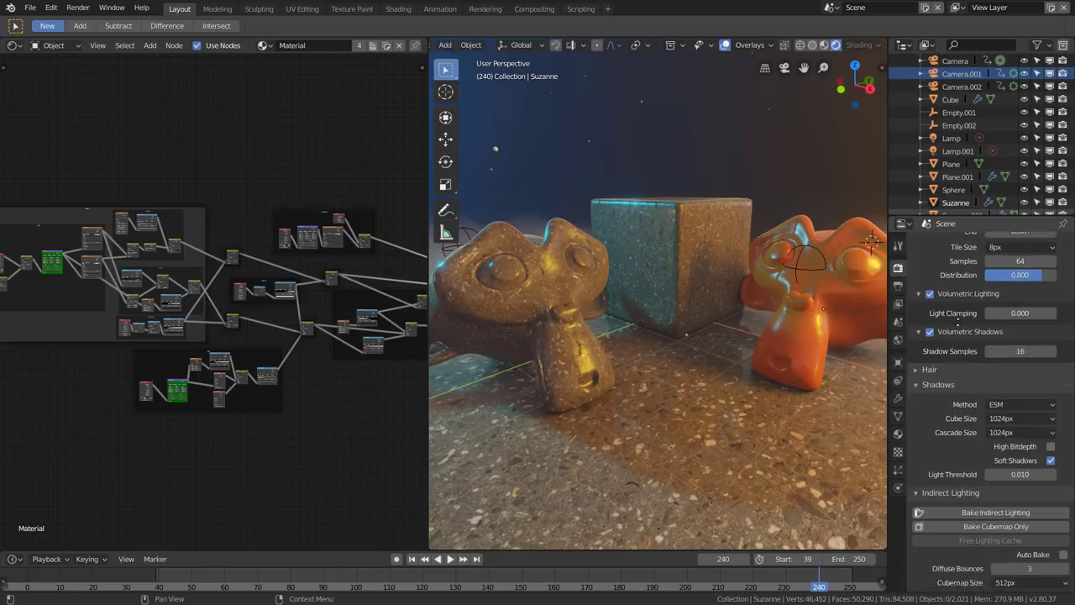
pyautogui.scroll(-3, 957, 322)
pyautogui.scroll(-2, 957, 322)
pyautogui.scroll(1, 956, 322)
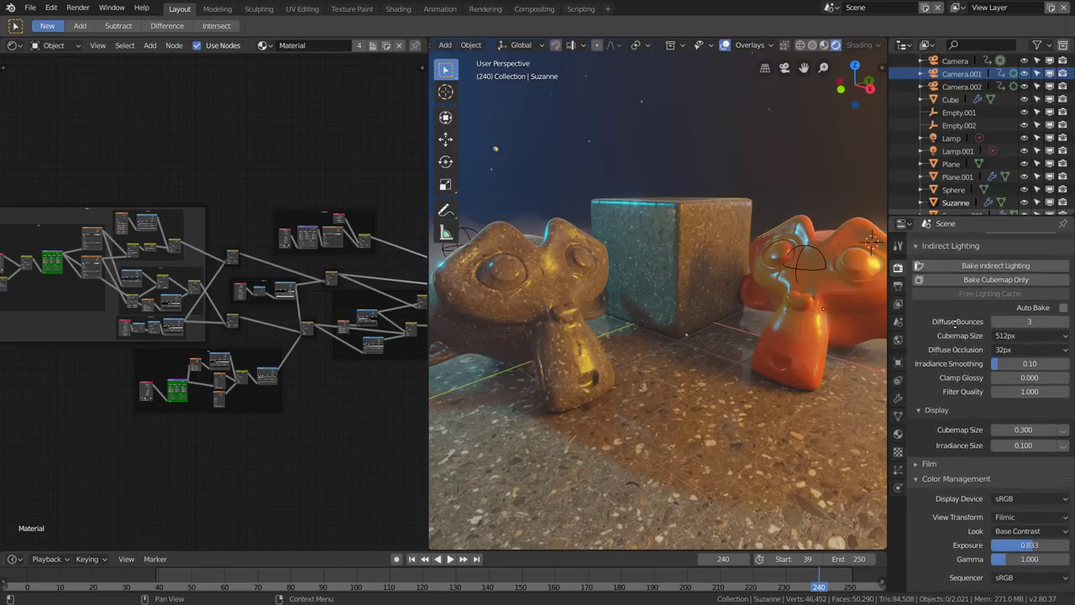
pyautogui.scroll(5, 956, 322)
pyautogui.scroll(5, 945, 378)
pyautogui.scroll(5, 927, 490)
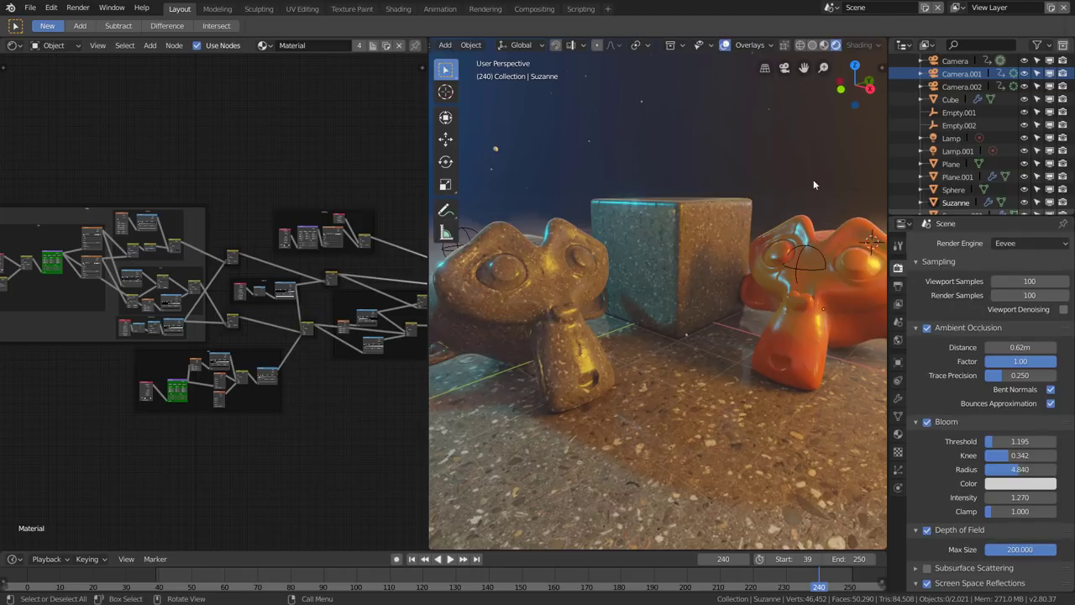
# - Switch to LookDev and toggle Scene Lights and Scene World on, then back off
pyautogui.click(825, 44)
pyautogui.click(865, 46)
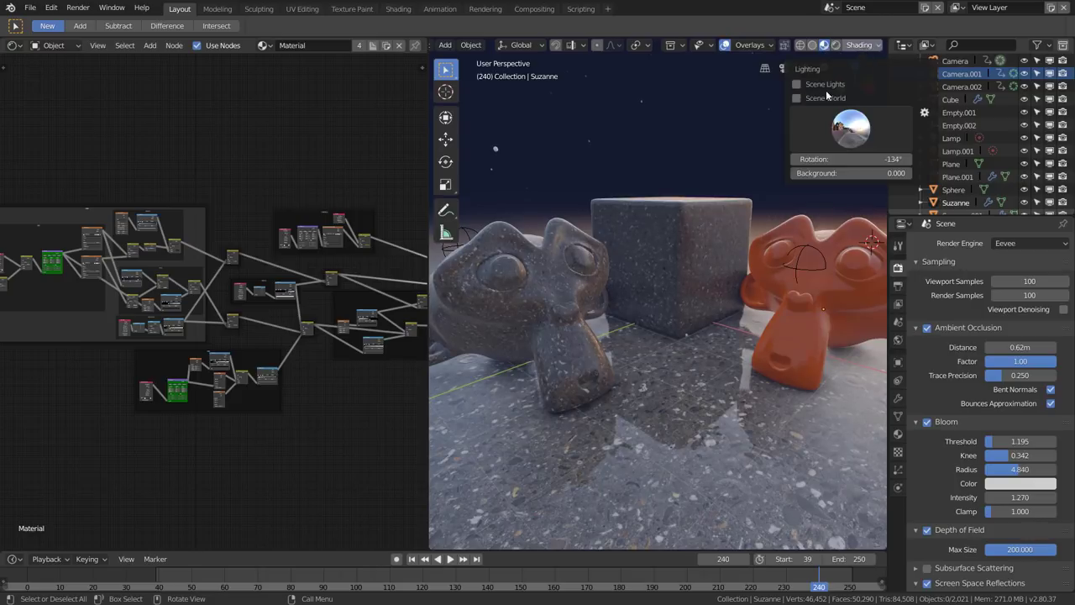
pyautogui.click(798, 85)
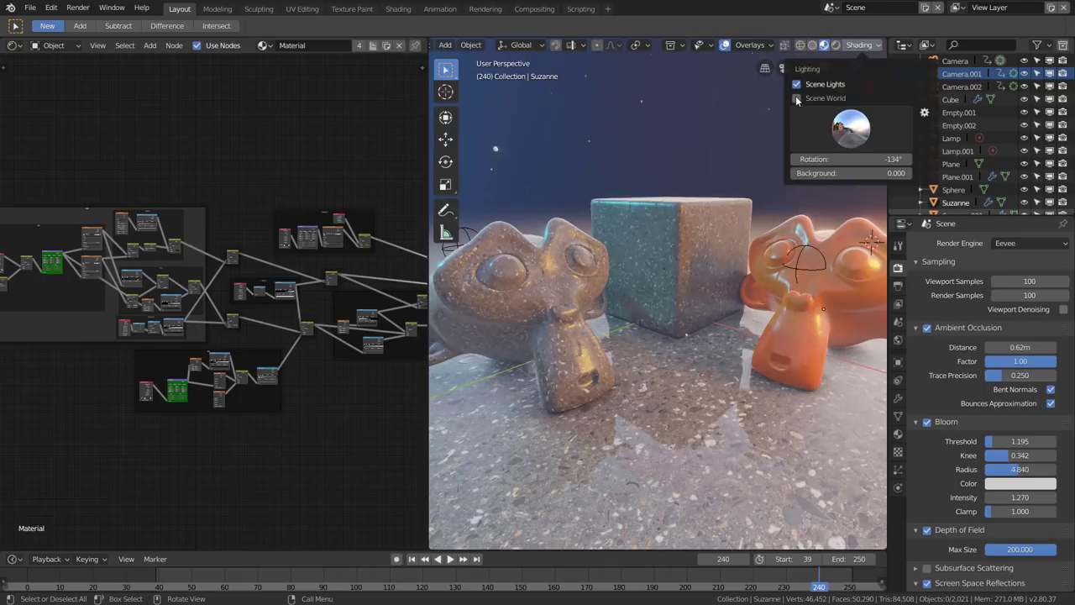
pyautogui.click(797, 99)
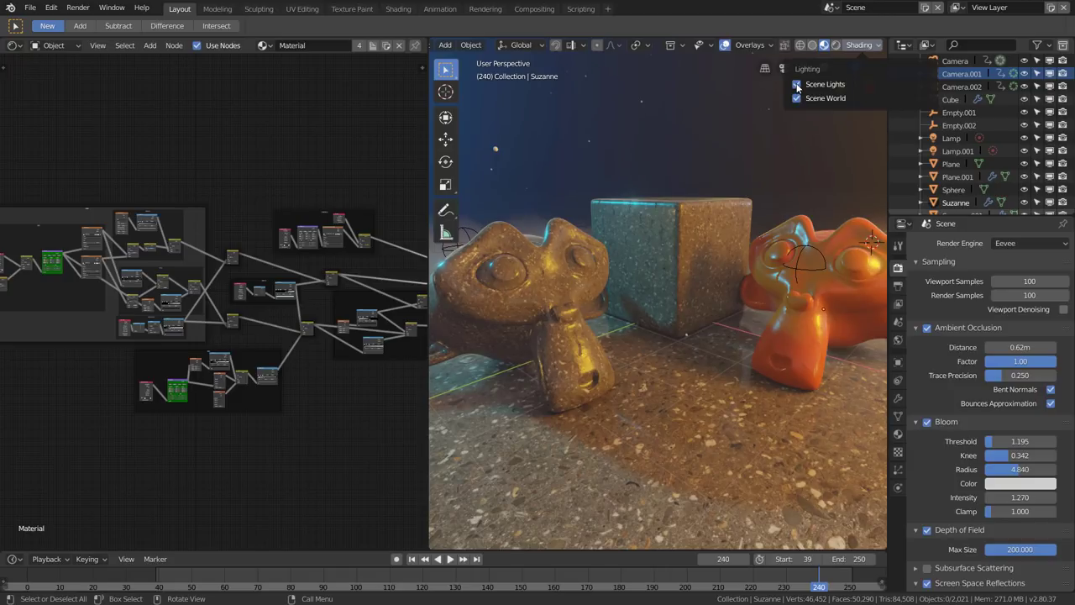
pyautogui.click(796, 85)
pyautogui.click(796, 99)
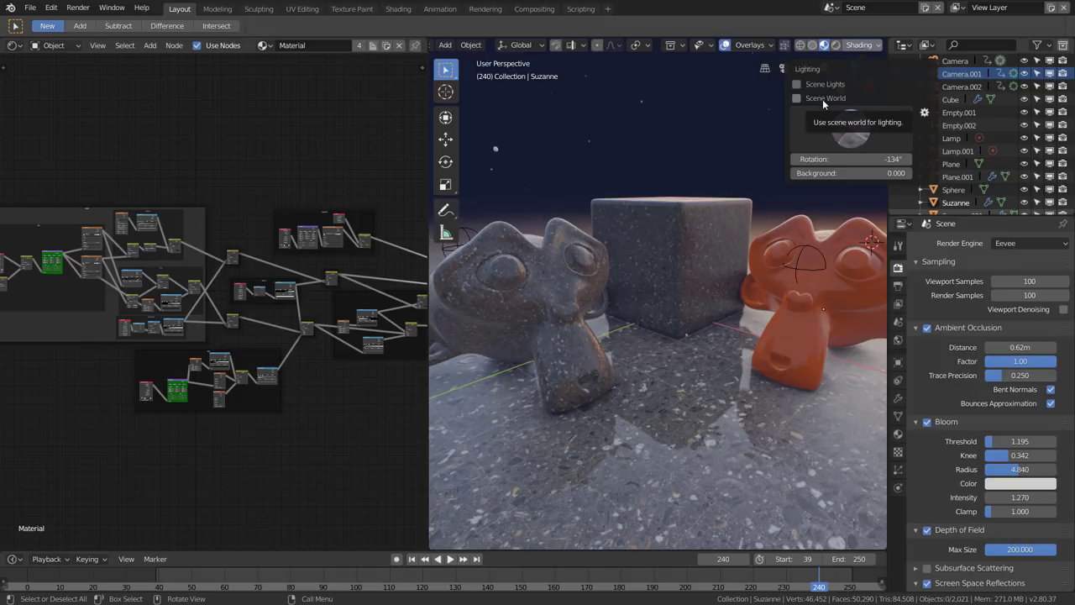
# - Try the forest HDRI and other built-in preview HDRIs for the material preview
pyautogui.click(861, 132)
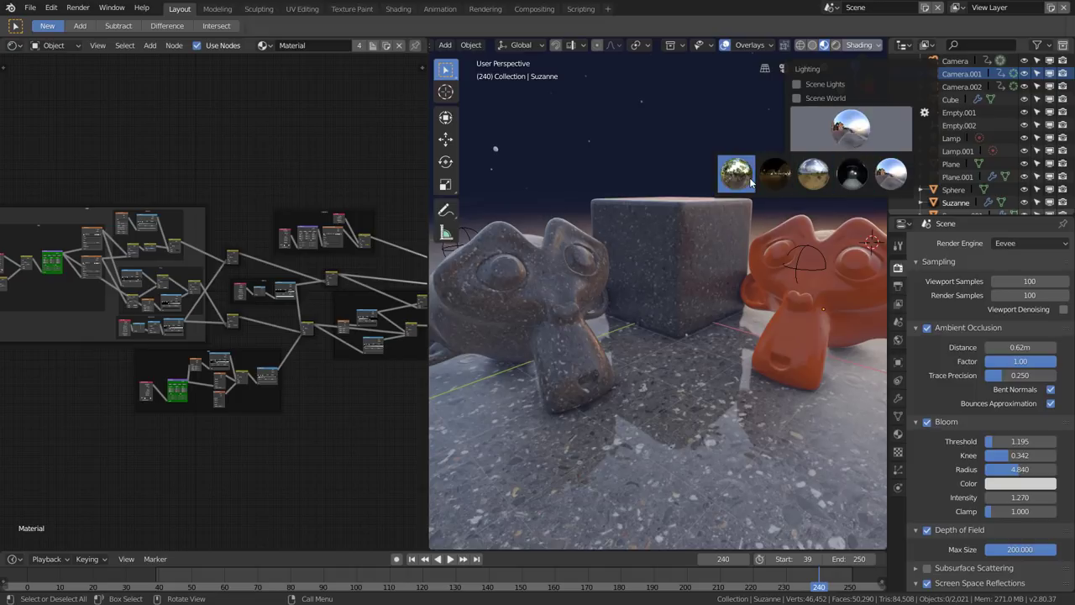
pyautogui.click(742, 178)
pyautogui.click(840, 128)
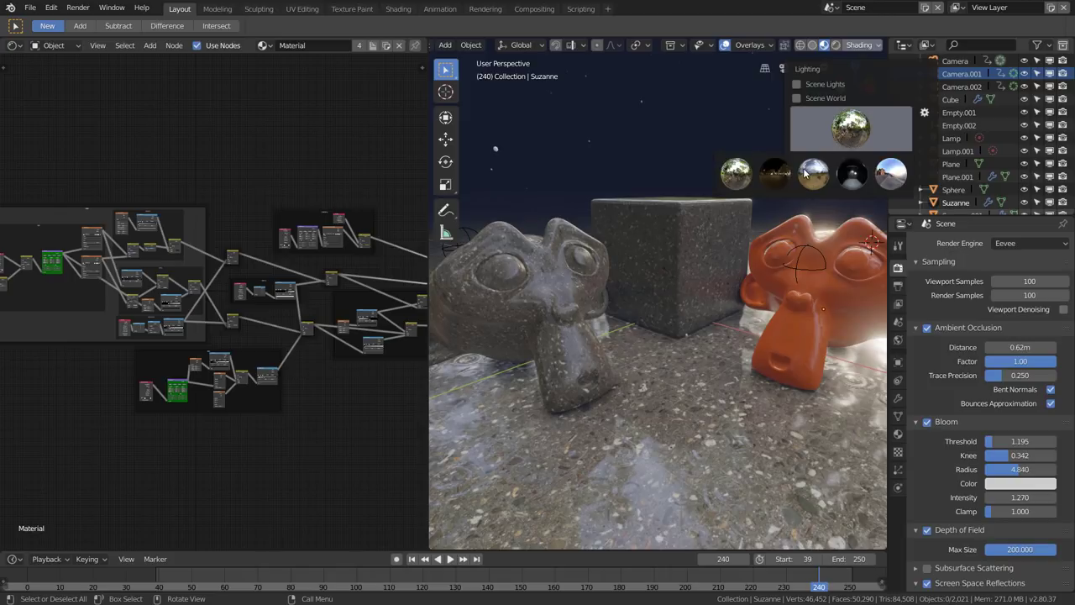
pyautogui.click(812, 173)
pyautogui.click(840, 132)
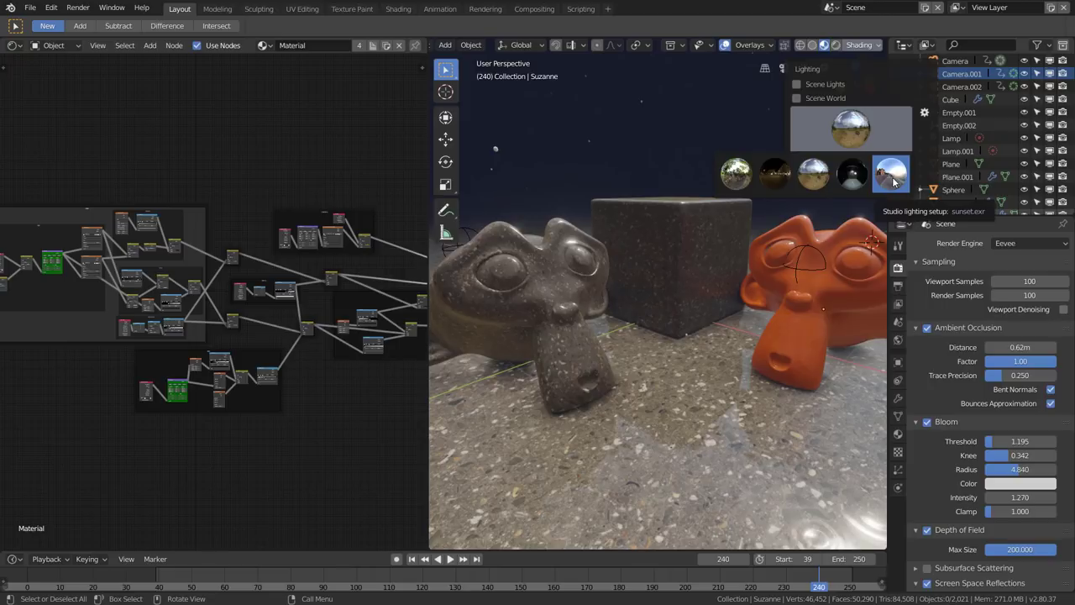
# - Cycle through the sunset and brighter HDRIs, settling on the dark night HDRI
pyautogui.click(851, 174)
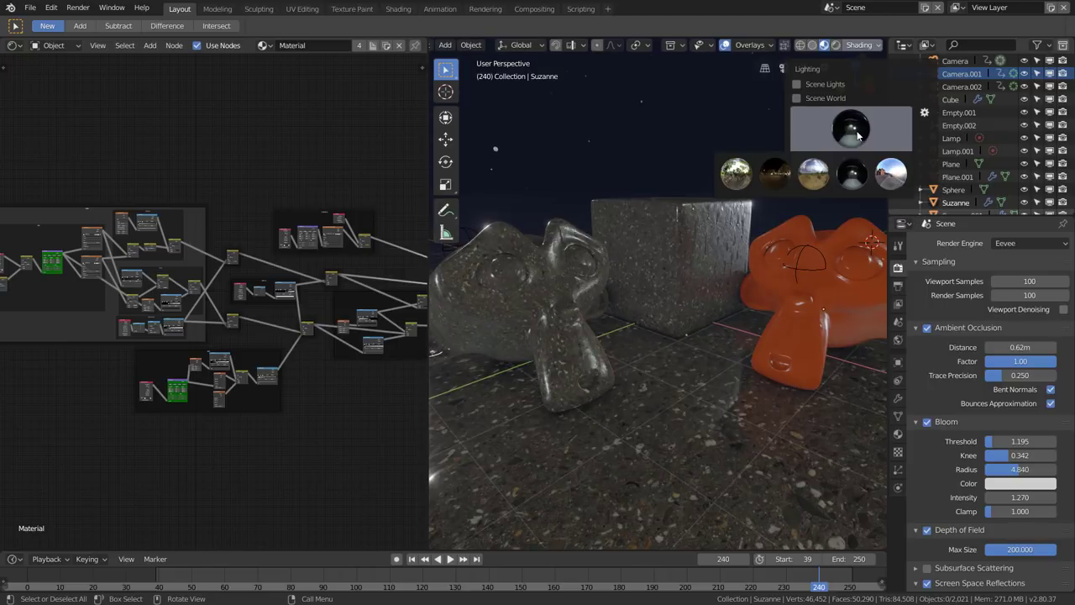
pyautogui.click(813, 174)
pyautogui.click(851, 129)
pyautogui.click(886, 174)
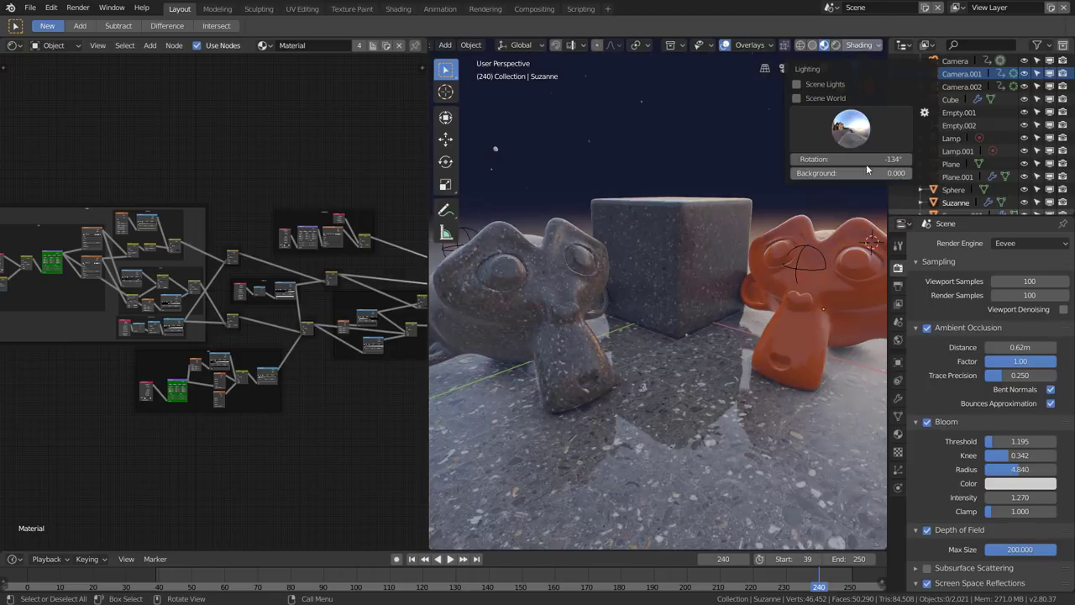
pyautogui.click(851, 128)
pyautogui.click(813, 174)
pyautogui.click(851, 128)
pyautogui.click(781, 172)
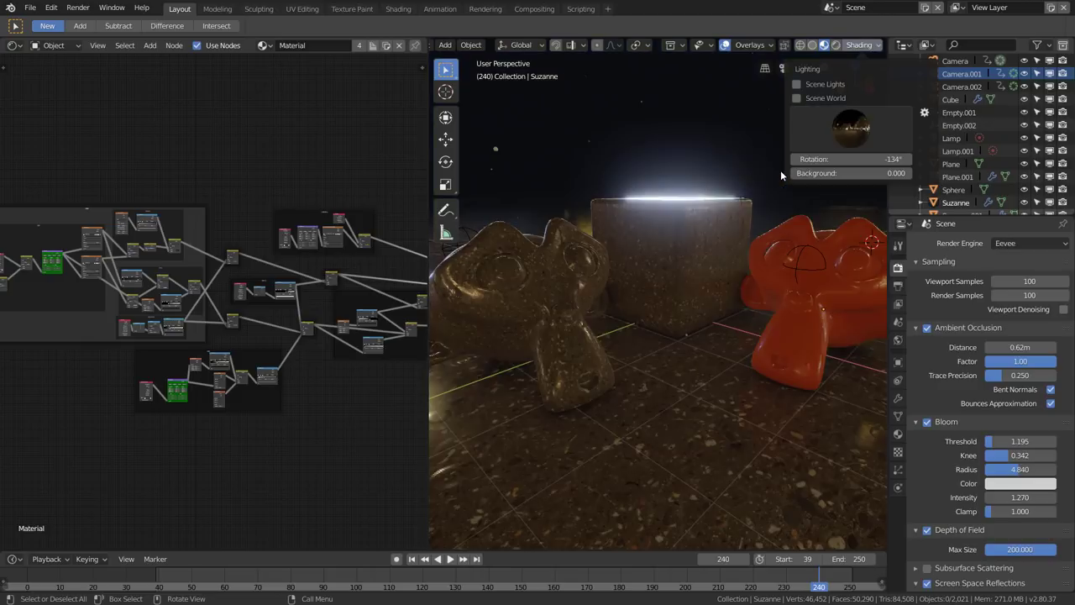
pyautogui.click(851, 128)
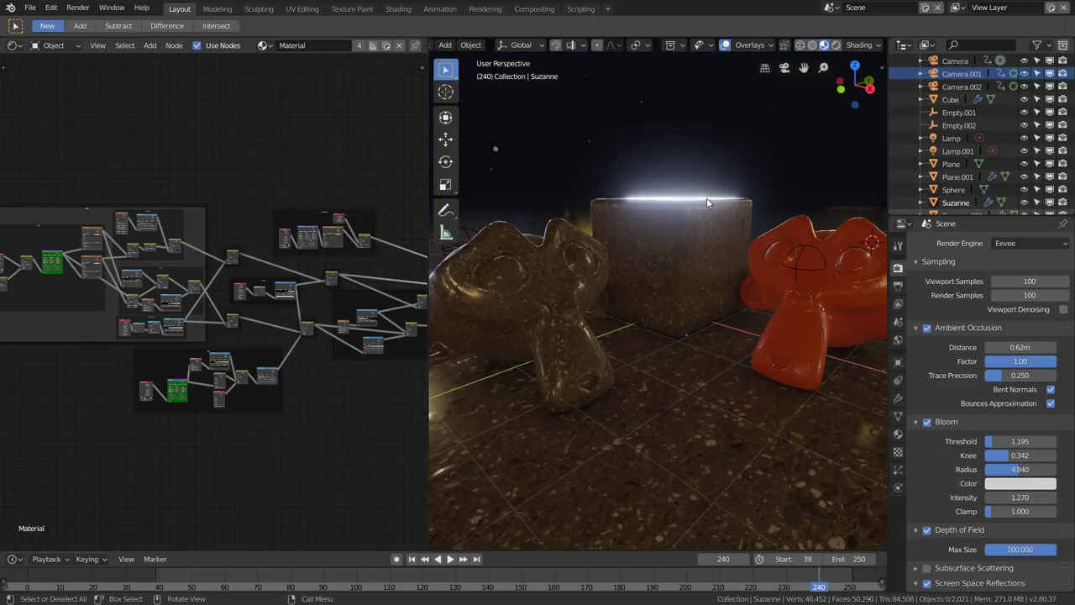
# - Orbit and zoom to view the cube and monkeys from another side
pyautogui.moveTo(707, 197)
pyautogui.mouseDown(button='middle')
pyautogui.moveTo(721, 188)
pyautogui.moveTo(685, 207)
pyautogui.moveTo(683, 197)
pyautogui.moveTo(742, 188)
pyautogui.mouseUp(button='middle')
pyautogui.scroll(-5, 755, 204)
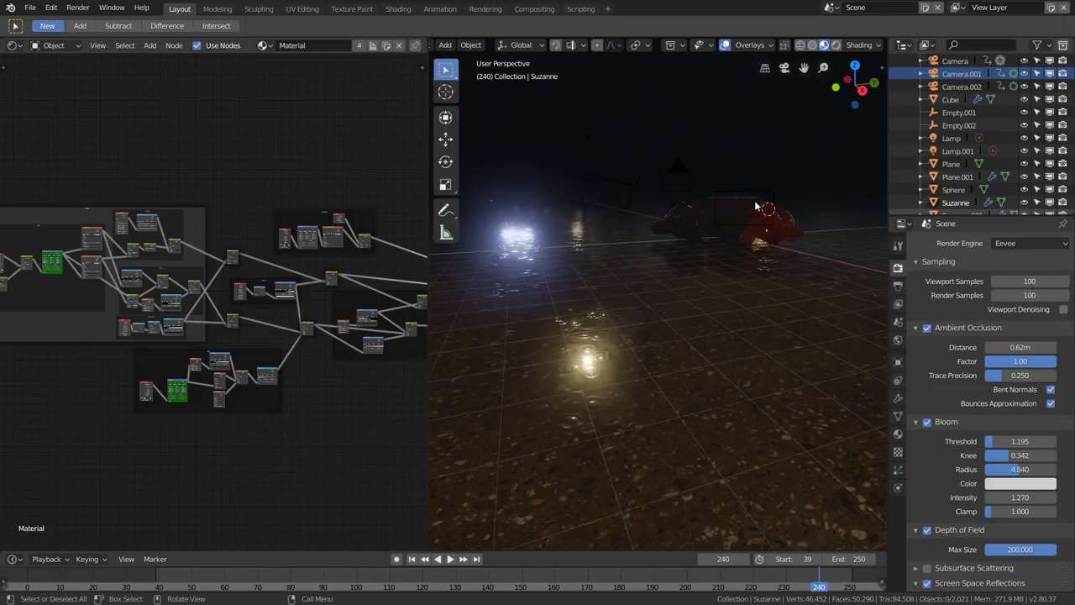
pyautogui.scroll(2, 752, 204)
pyautogui.scroll(2, 736, 202)
pyautogui.scroll(1, 727, 203)
pyautogui.scroll(1, 705, 214)
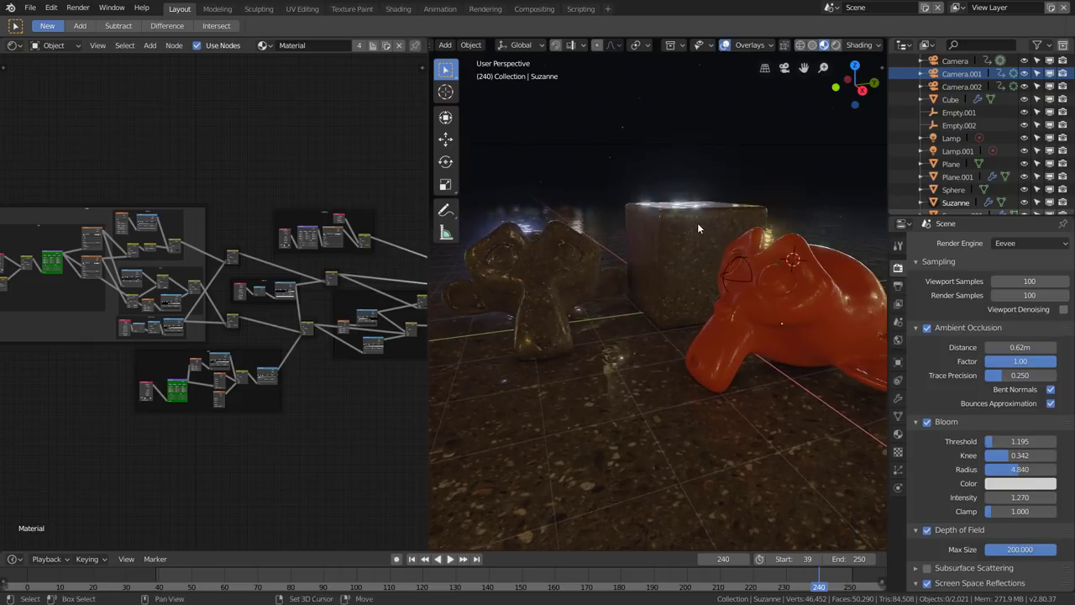
pyautogui.moveTo(697, 222)
pyautogui.mouseDown(button='middle')
pyautogui.moveTo(702, 236)
pyautogui.moveTo(733, 223)
pyautogui.moveTo(758, 239)
pyautogui.moveTo(736, 241)
pyautogui.mouseUp(button='middle')
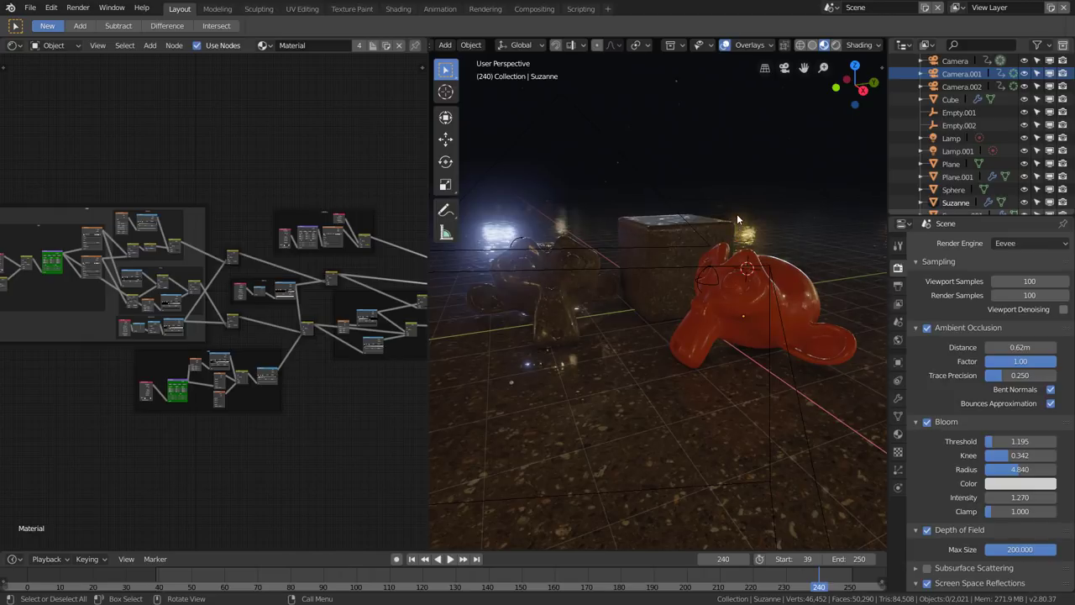
# - Check the Lights preferences page, then light the preview with the bright outdoor sky HDRI
pyautogui.click(866, 44)
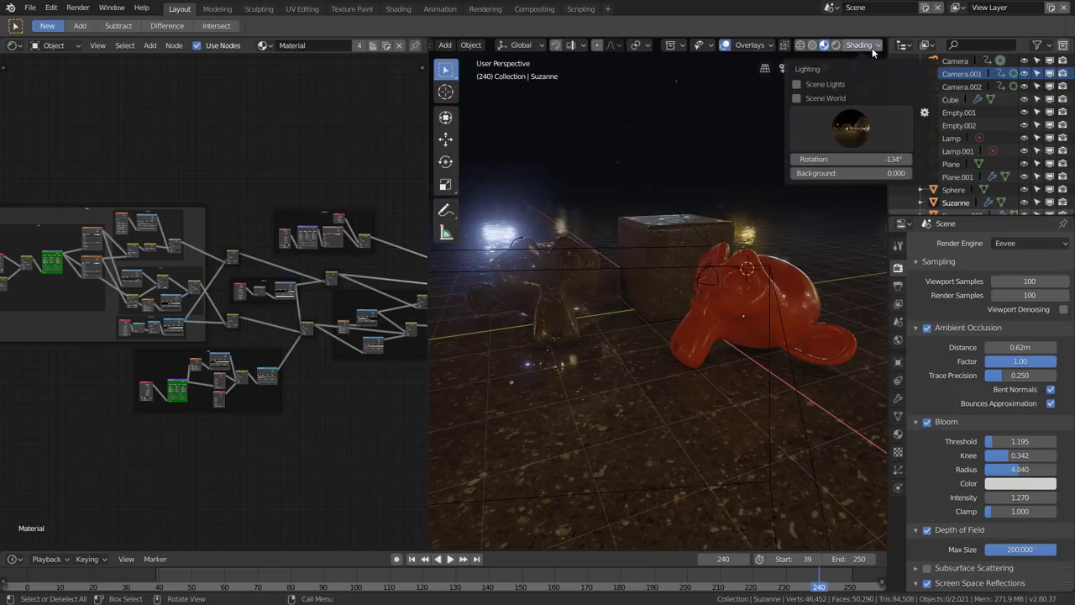
pyautogui.click(859, 143)
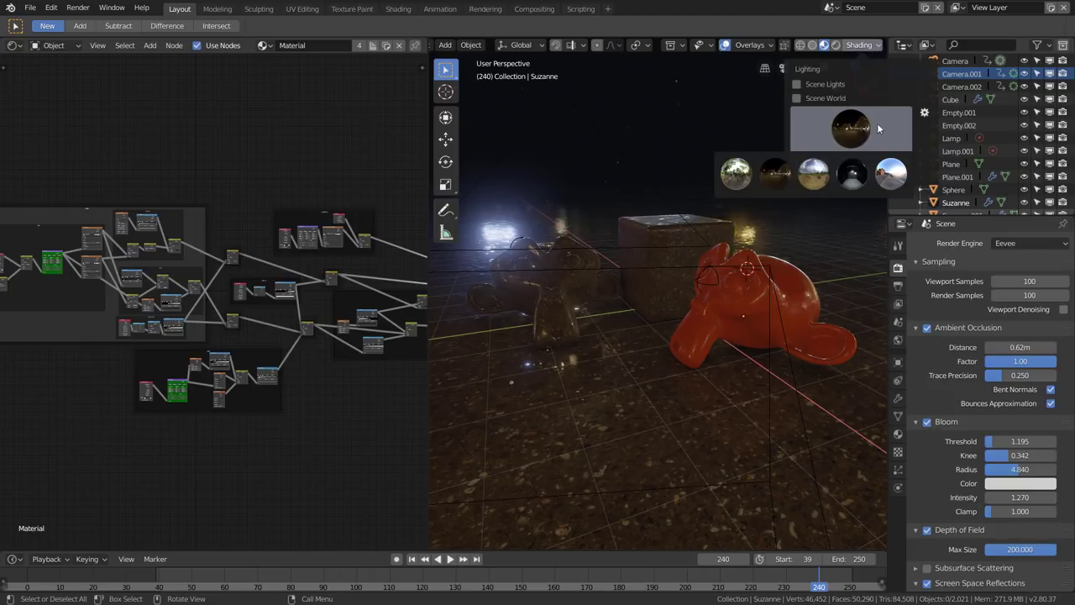
pyautogui.click(925, 112)
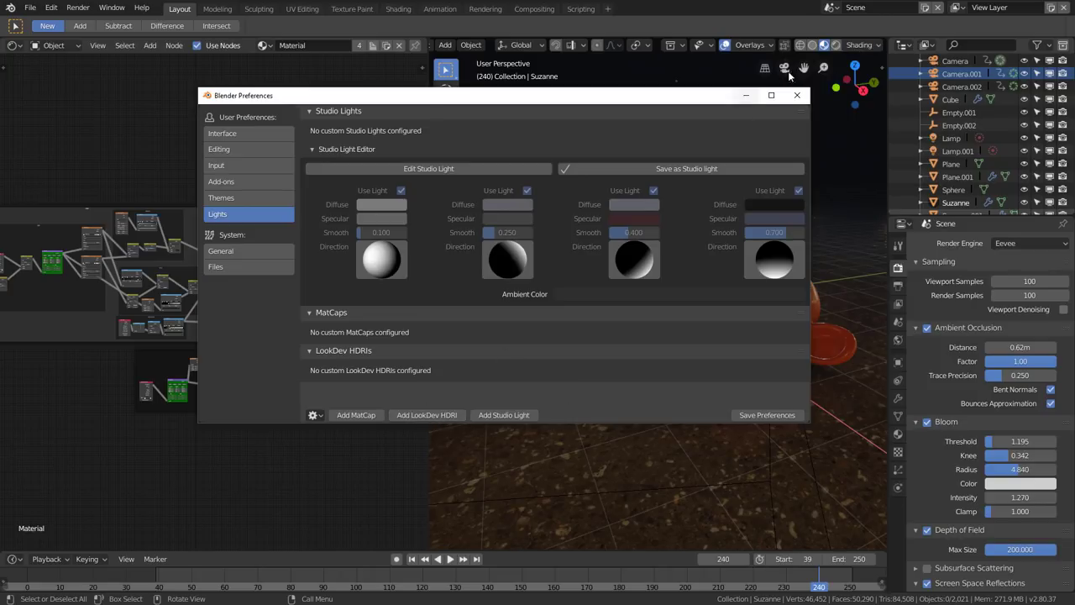
pyautogui.click(797, 95)
pyautogui.click(866, 46)
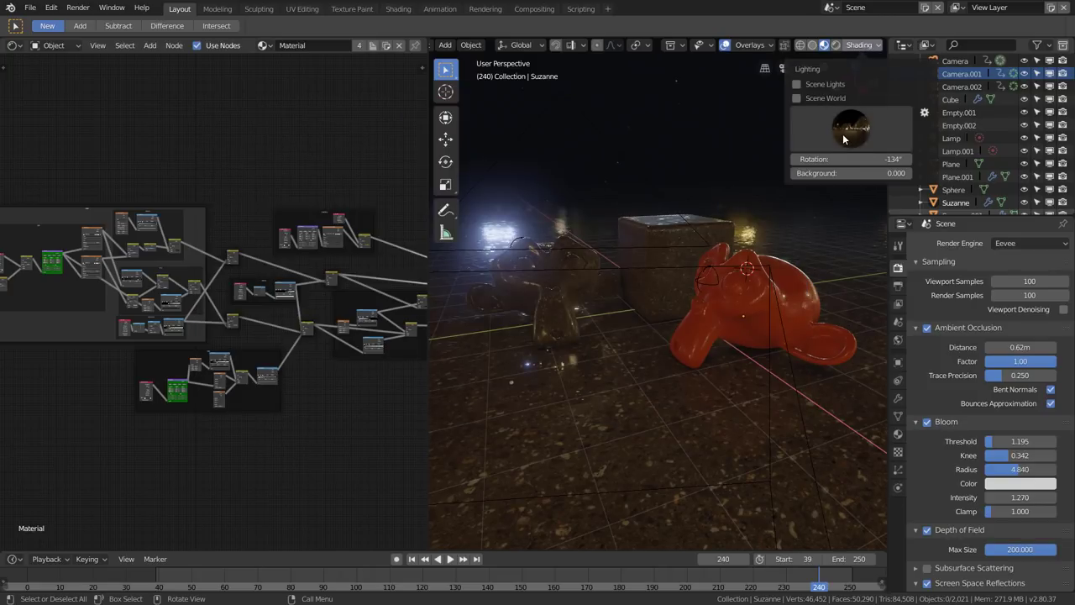
pyautogui.click(846, 137)
pyautogui.click(892, 174)
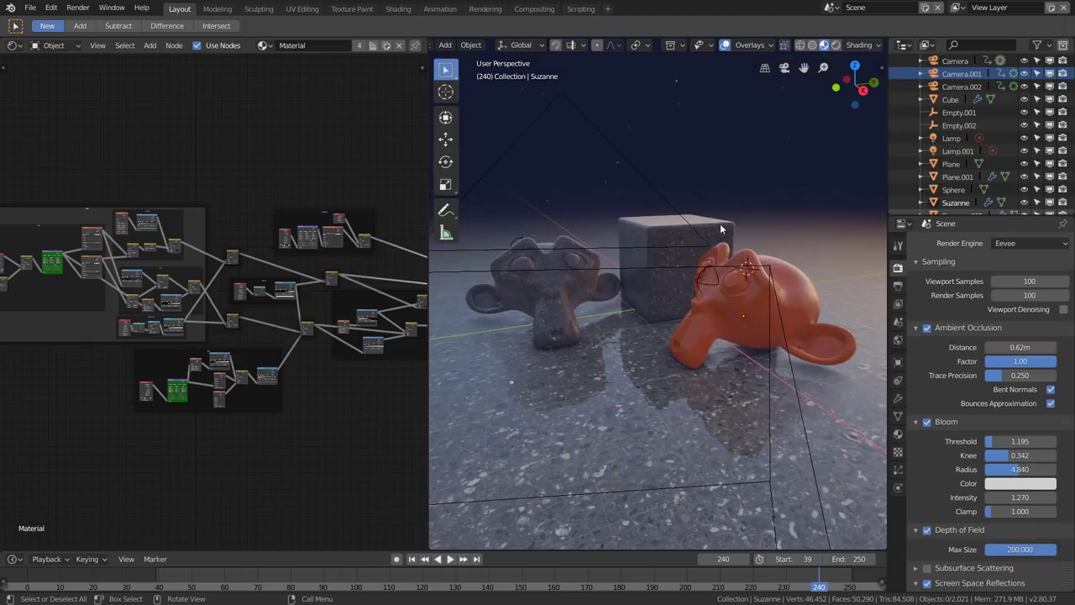
# - Toggle the Look Dev Preview overlay on, then off, orbiting to compare
pyautogui.click(758, 46)
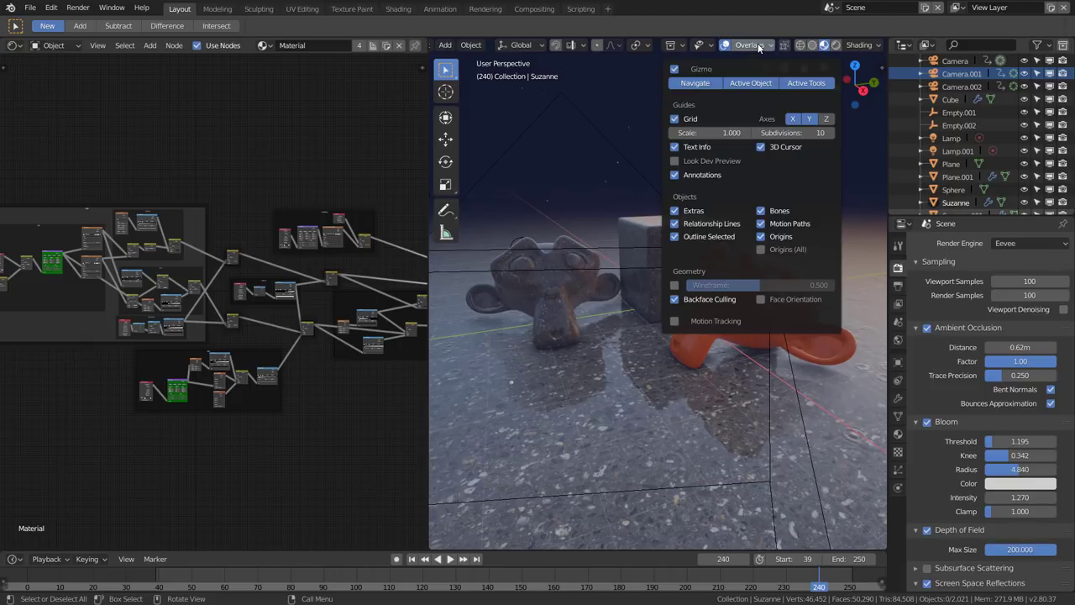
pyautogui.click(676, 161)
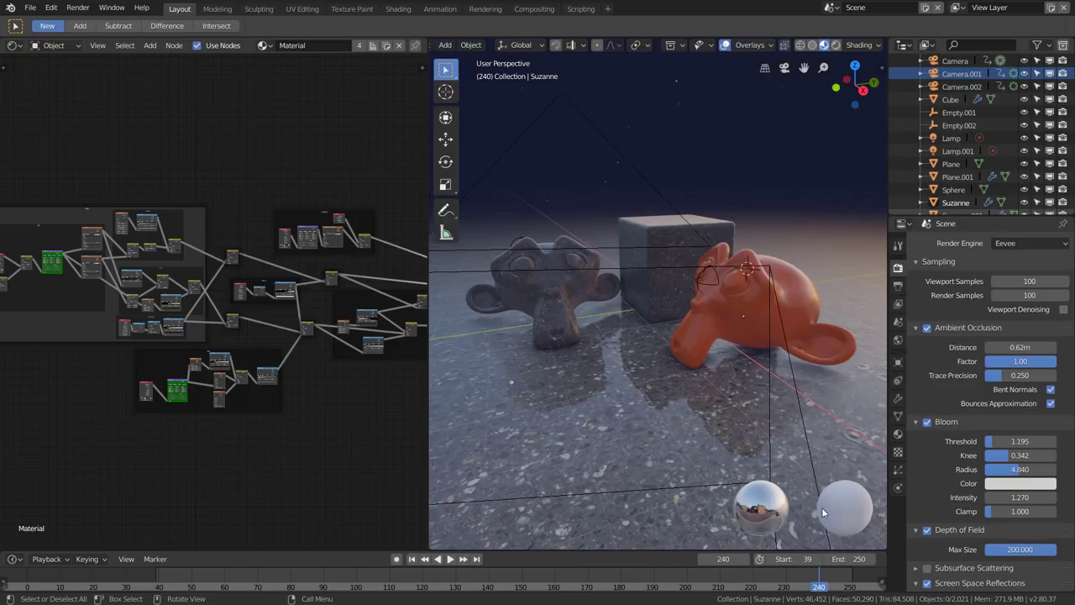
pyautogui.moveTo(599, 325)
pyautogui.mouseDown(button='middle')
pyautogui.moveTo(798, 334)
pyautogui.moveTo(772, 291)
pyautogui.moveTo(575, 314)
pyautogui.moveTo(641, 307)
pyautogui.mouseUp(button='middle')
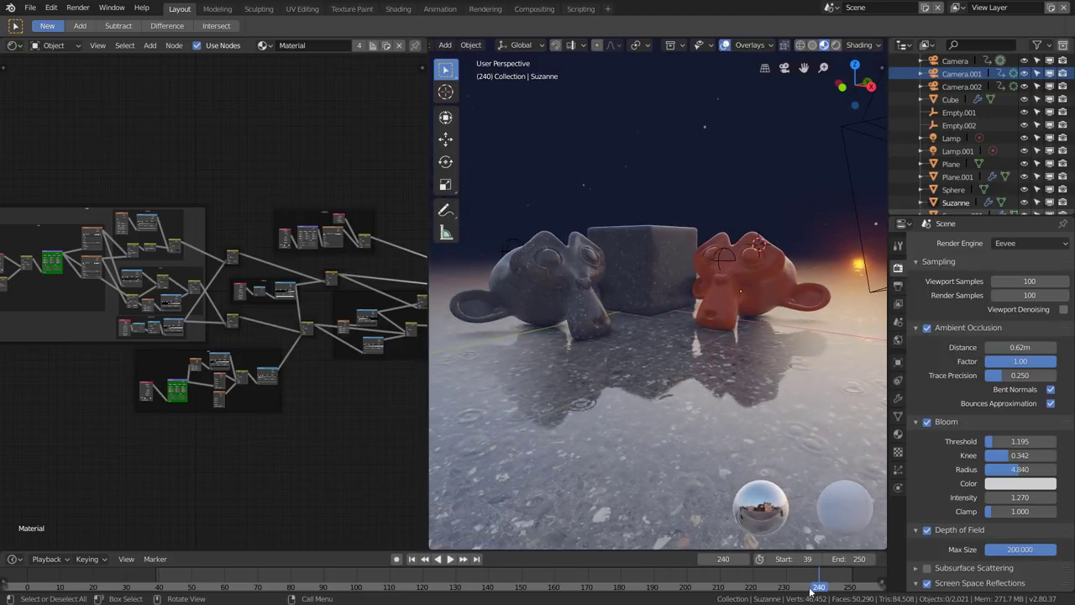
pyautogui.click(753, 47)
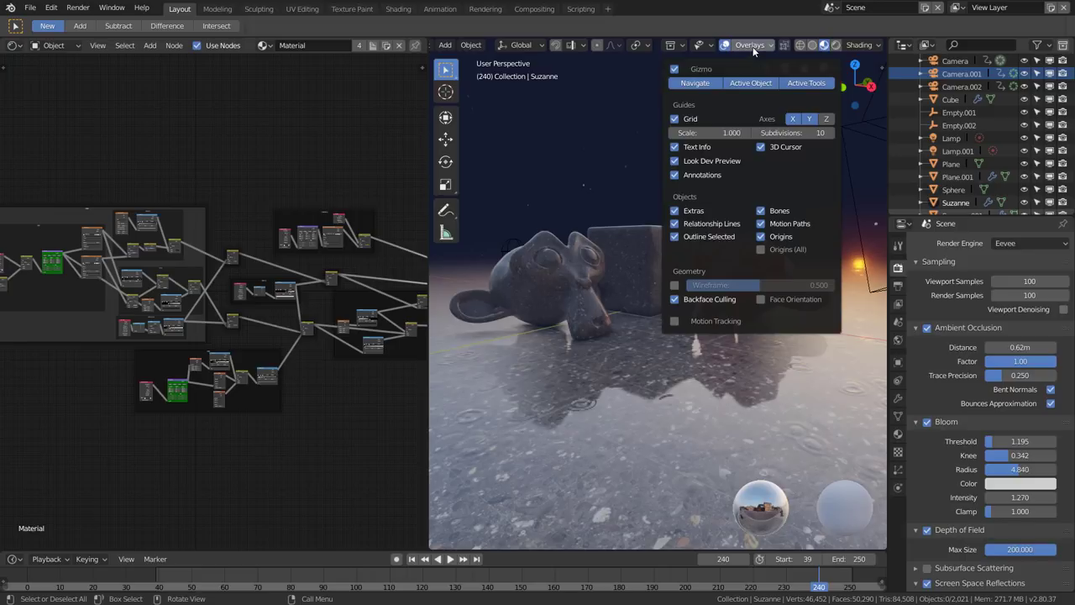
pyautogui.click(675, 161)
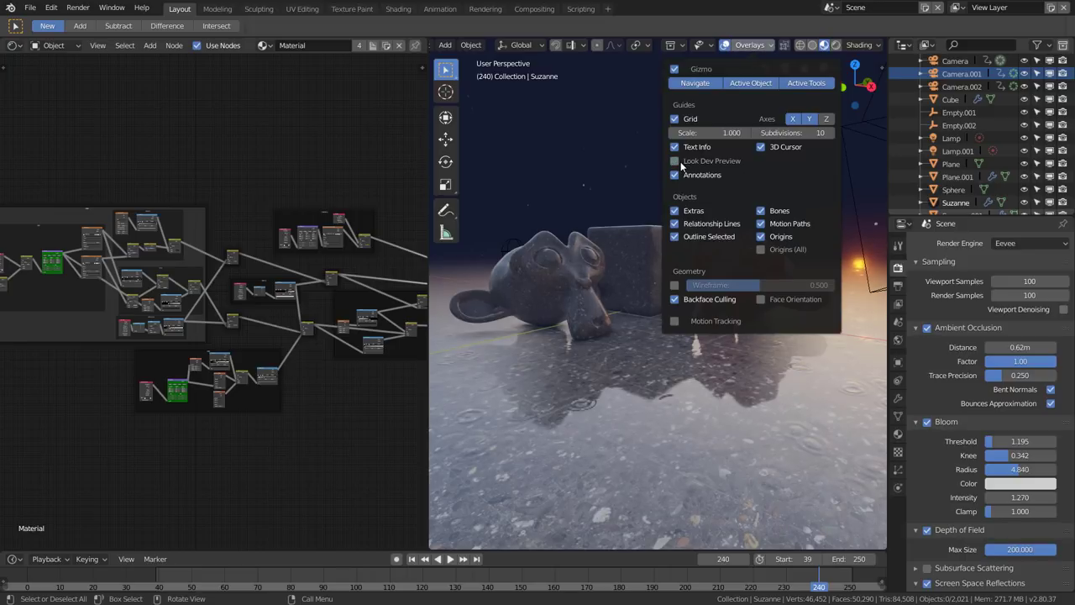
pyautogui.moveTo(746, 225); pyautogui.dragTo(723, 253, button='middle')
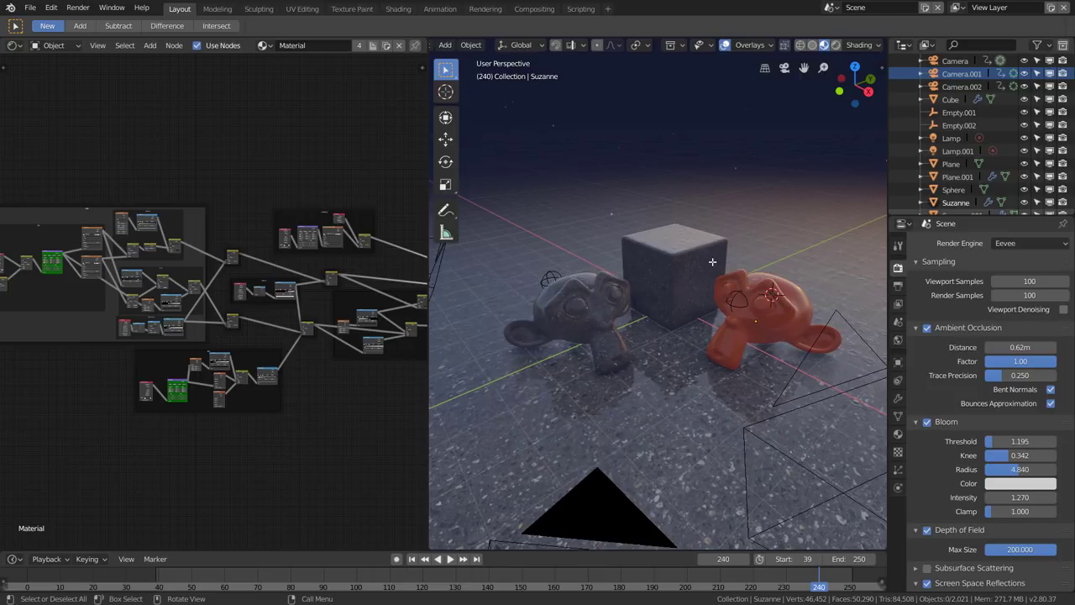
# - Switch the preview lighting to the first HDRI, rotated 69.6° with Background at 1.0
pyautogui.click(862, 45)
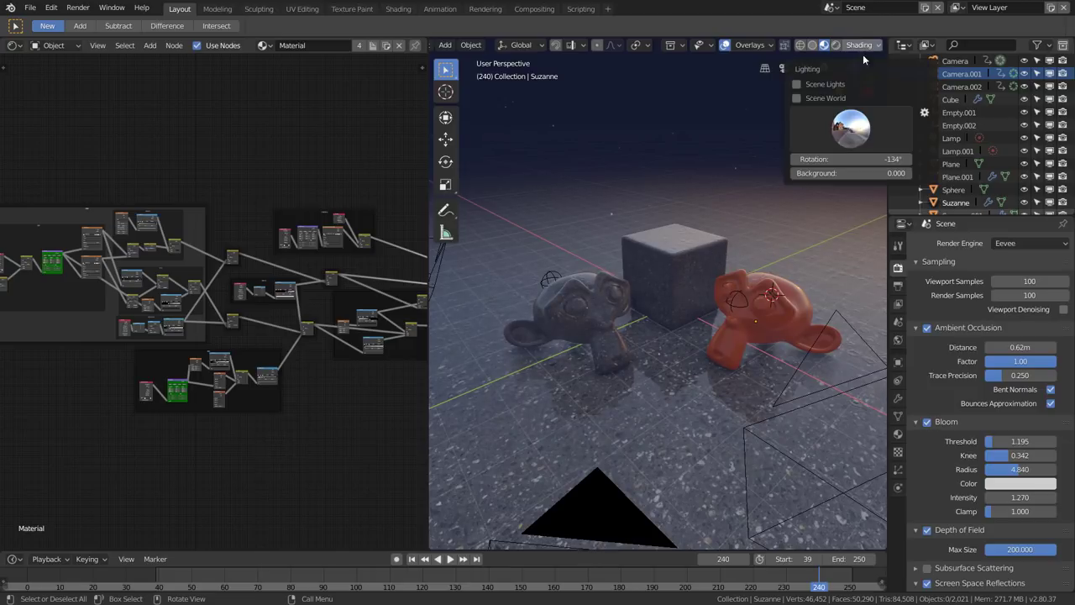
pyautogui.click(851, 127)
pyautogui.moveTo(861, 158)
pyautogui.mouseDown()
pyautogui.moveTo(907, 159)
pyautogui.moveTo(873, 165)
pyautogui.moveTo(869, 178)
pyautogui.mouseUp()
pyautogui.moveTo(840, 202)
pyautogui.mouseDown(button='middle')
pyautogui.moveTo(672, 198)
pyautogui.moveTo(798, 109)
pyautogui.mouseUp(button='middle')
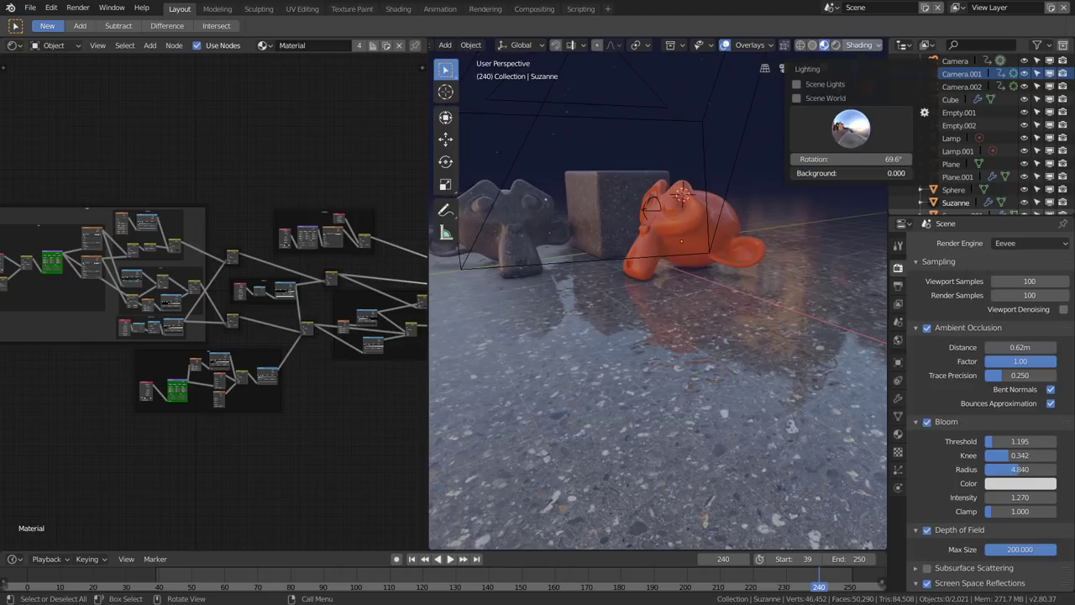
pyautogui.click(863, 131)
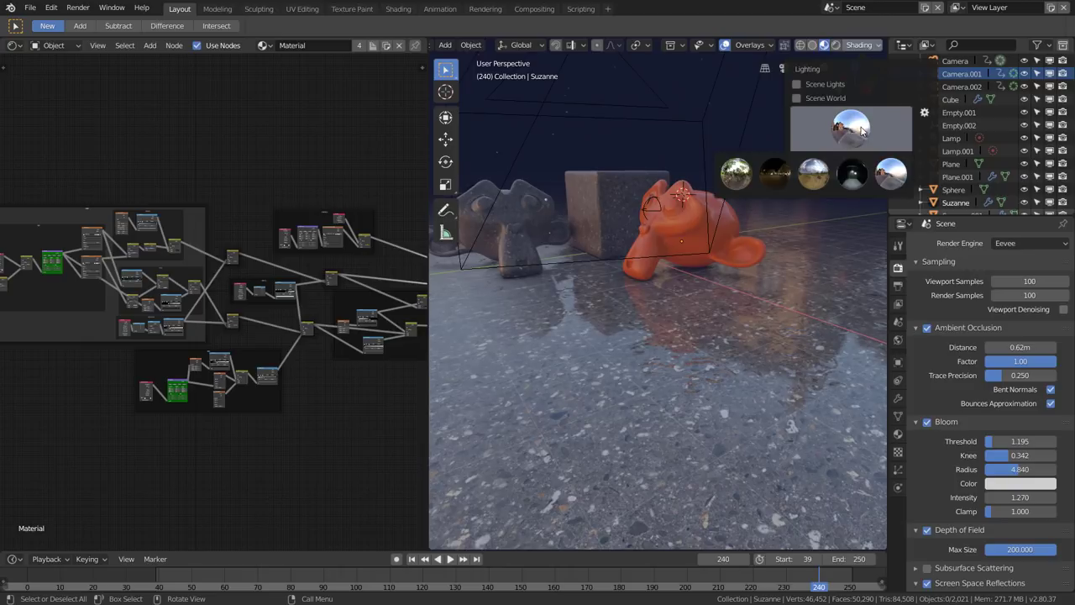
pyautogui.click(742, 180)
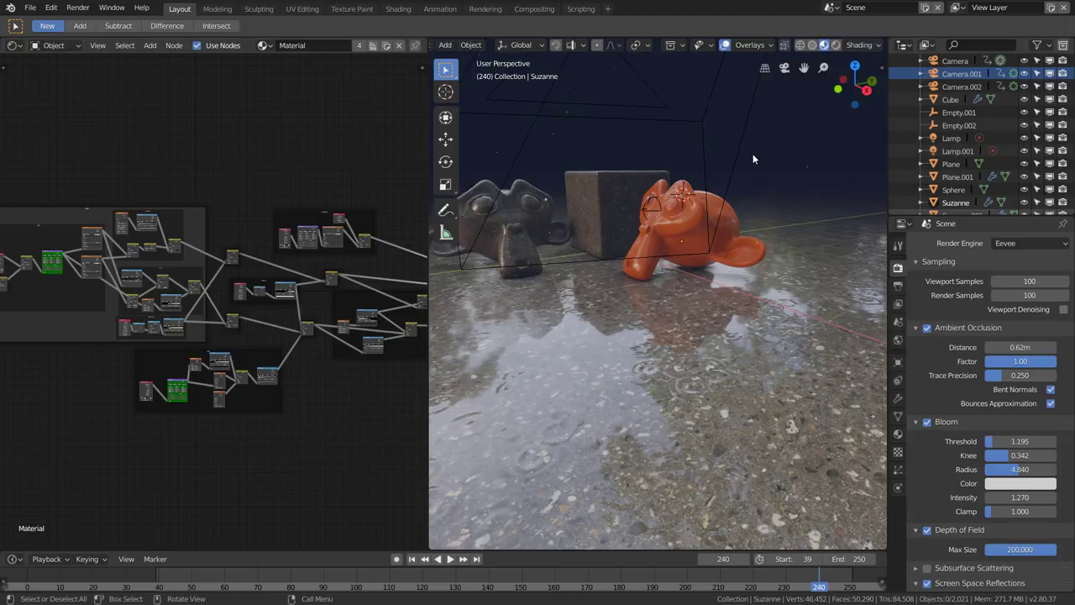
pyautogui.moveTo(669, 183); pyautogui.dragTo(726, 201, button='middle')
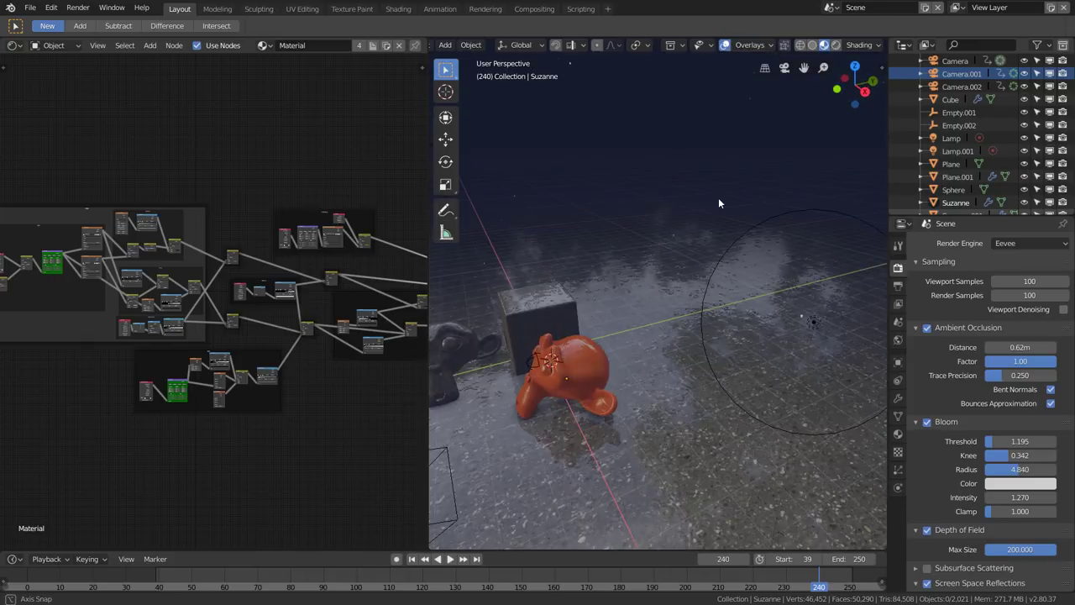
# - Switch the viewport to Rendered shading to show the scene's own blue and orange lights
pyautogui.click(867, 47)
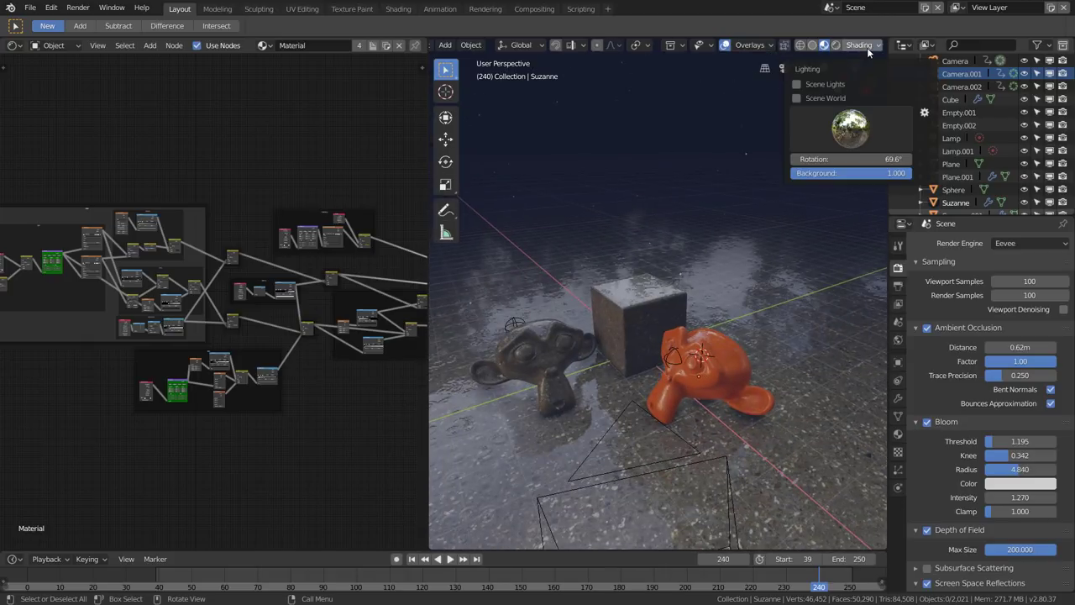
pyautogui.click(836, 46)
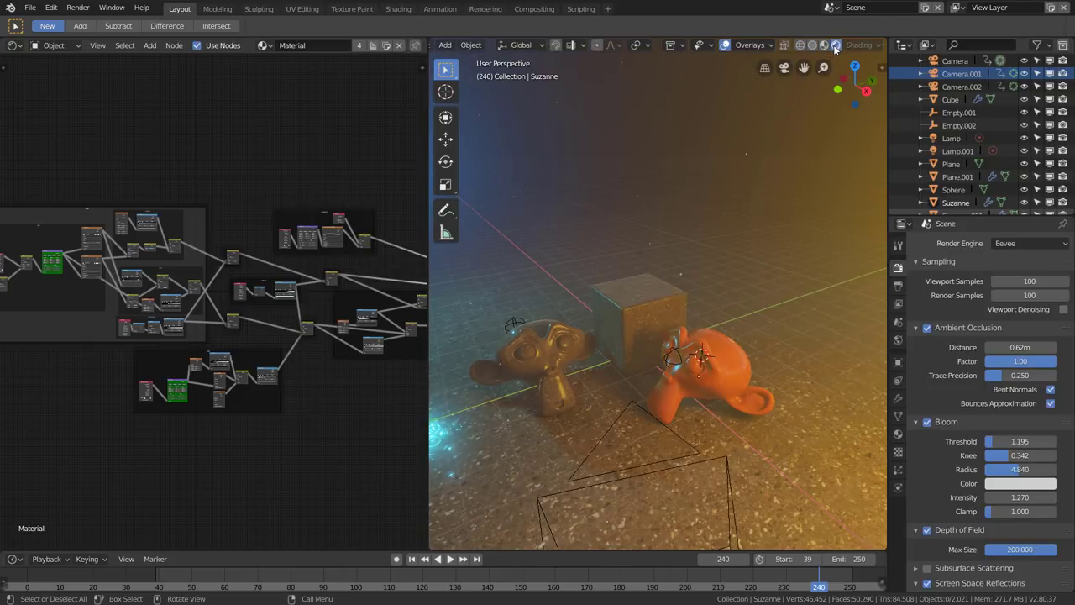
pyautogui.moveTo(629, 309)
pyautogui.mouseDown(button='middle')
pyautogui.moveTo(599, 363)
pyautogui.moveTo(632, 290)
pyautogui.moveTo(646, 300)
pyautogui.mouseUp(button='middle')
pyautogui.scroll(-3, 632, 290)
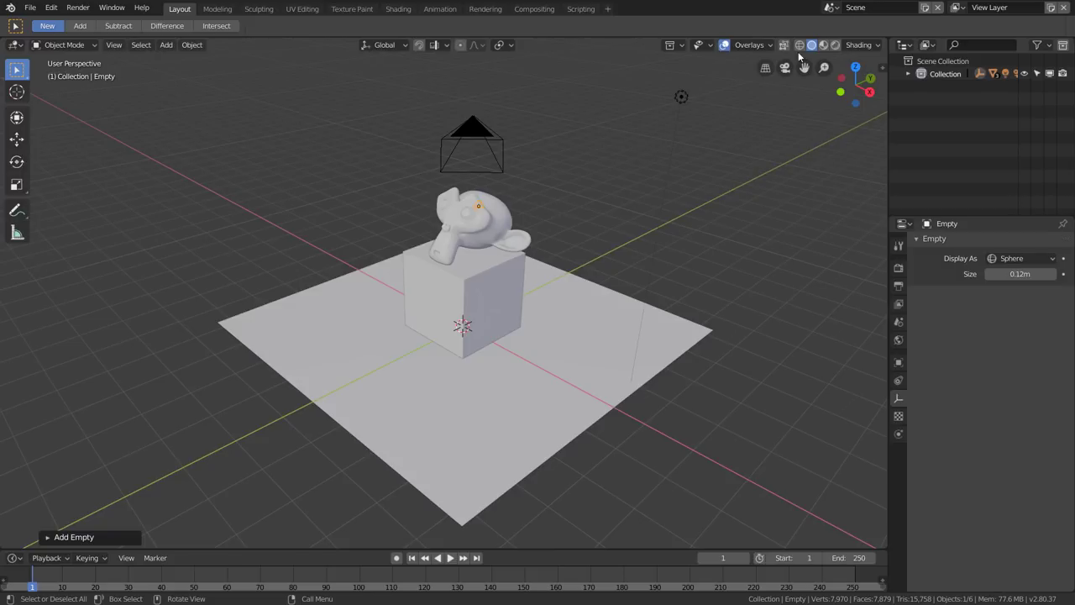
# - Show rendered shadows, test-move then cancel the point light, and split the viewport side by side
pyautogui.click(837, 46)
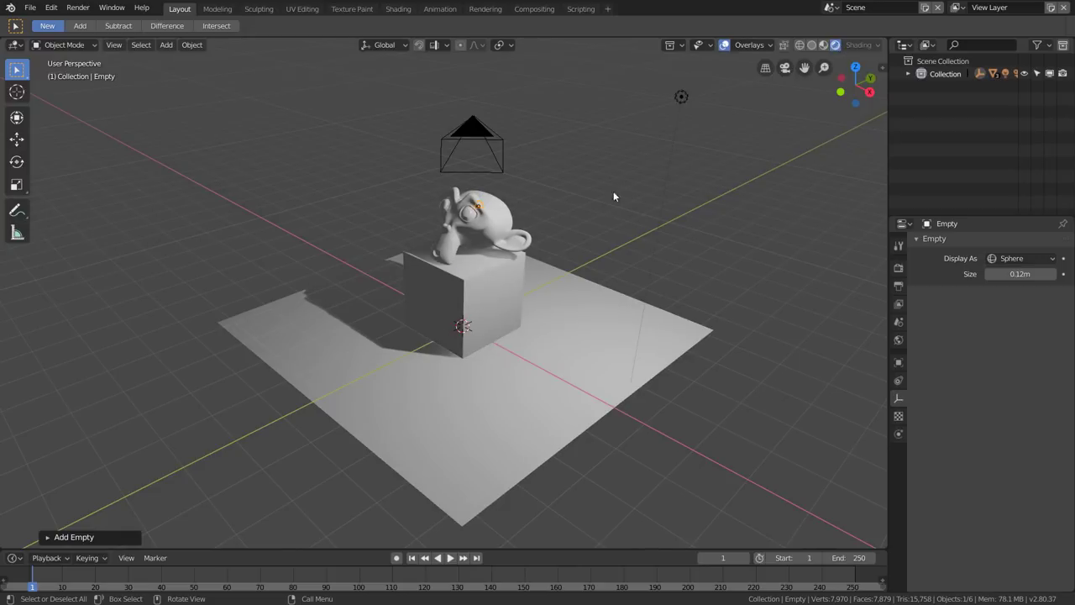
pyautogui.click(686, 100)
pyautogui.press('g')
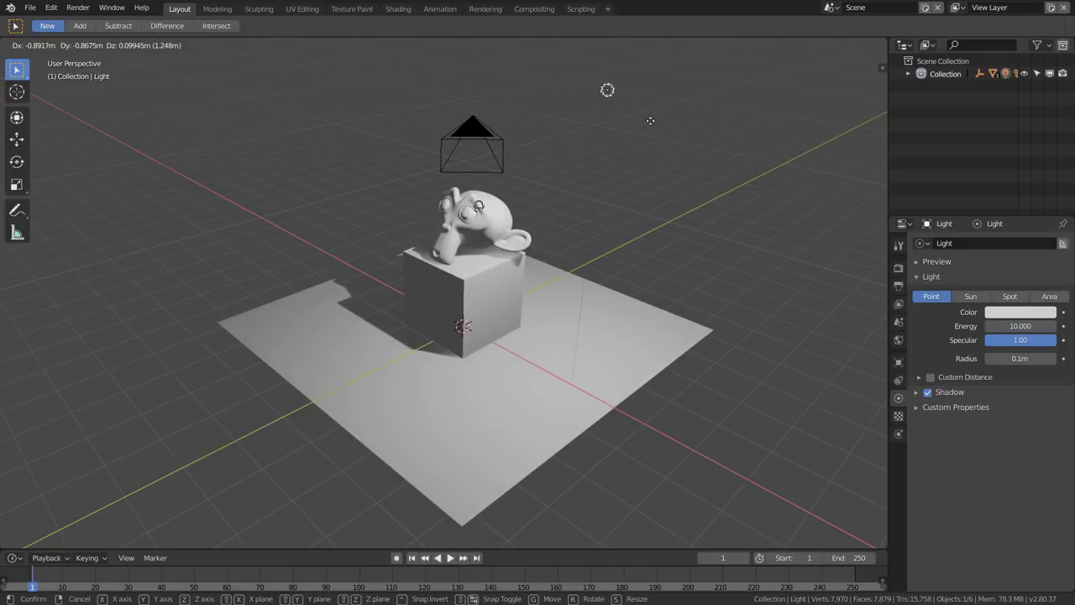
pyautogui.press('Escape')
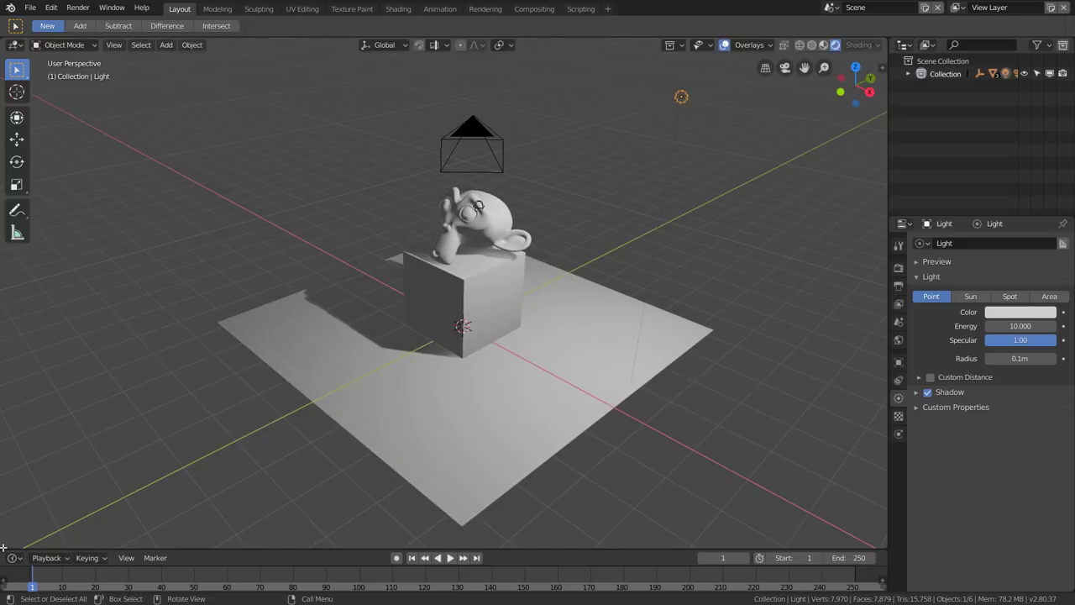
pyautogui.moveTo(3, 547); pyautogui.dragTo(487, 513)
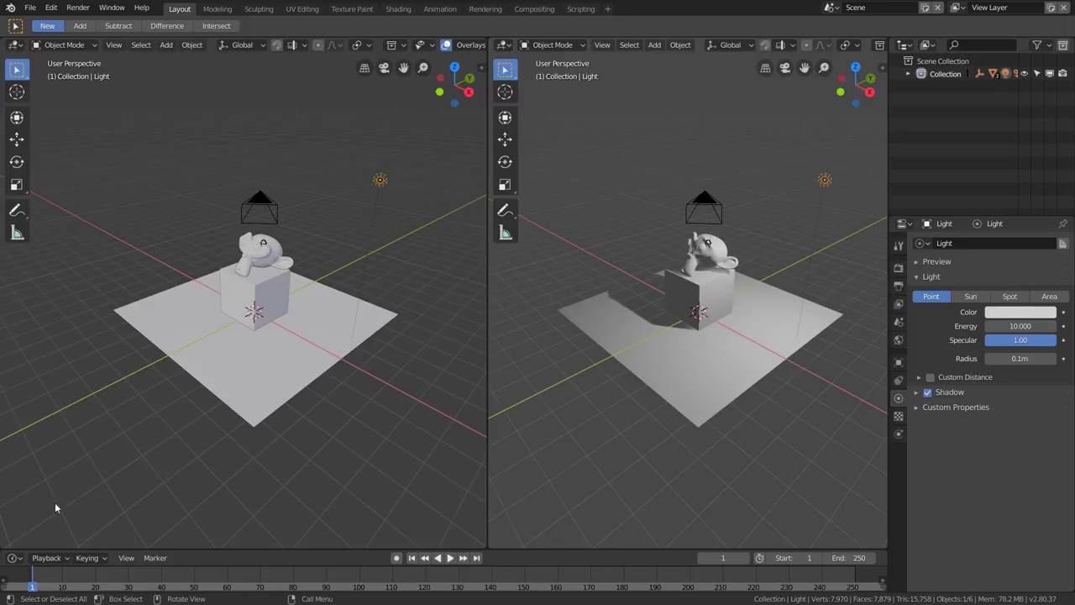
# - Turn the left view into the World shader node editor with nodes enabled
pyautogui.click(13, 46)
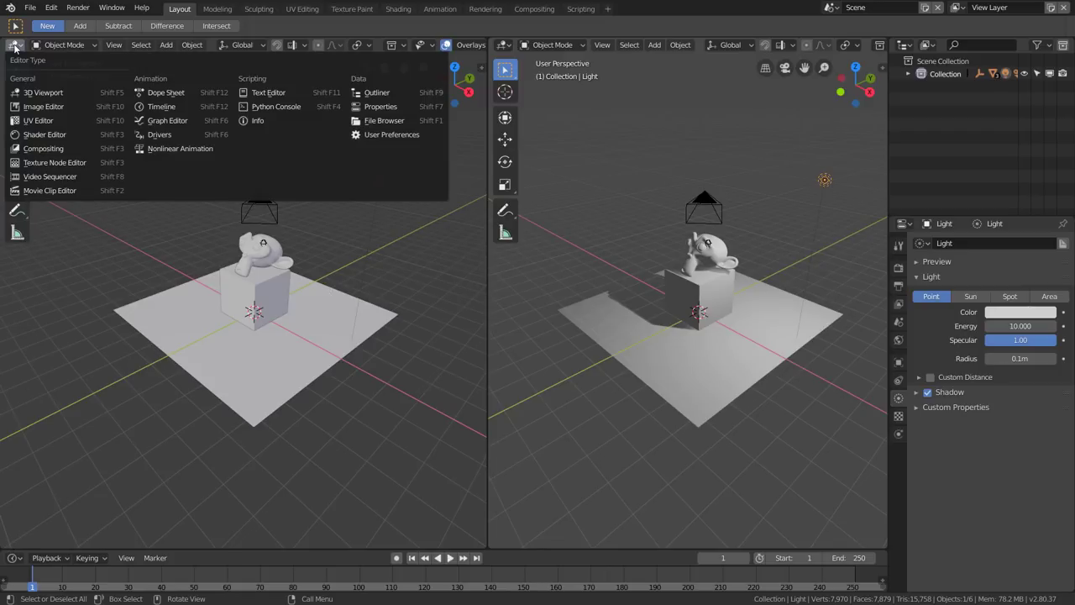
pyautogui.click(57, 135)
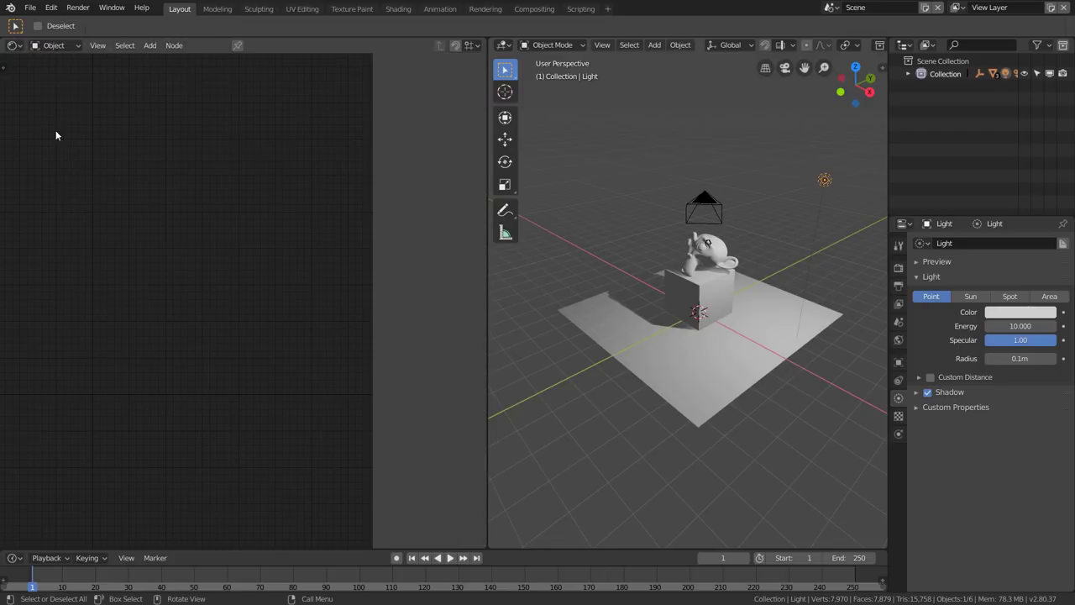
pyautogui.click(64, 48)
pyautogui.click(61, 77)
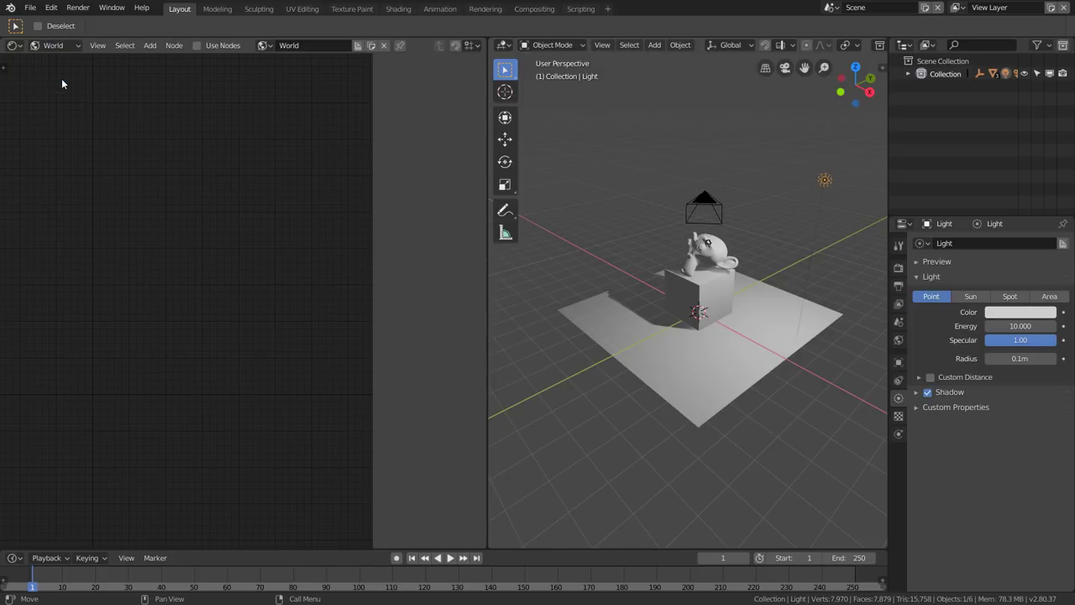
pyautogui.click(197, 45)
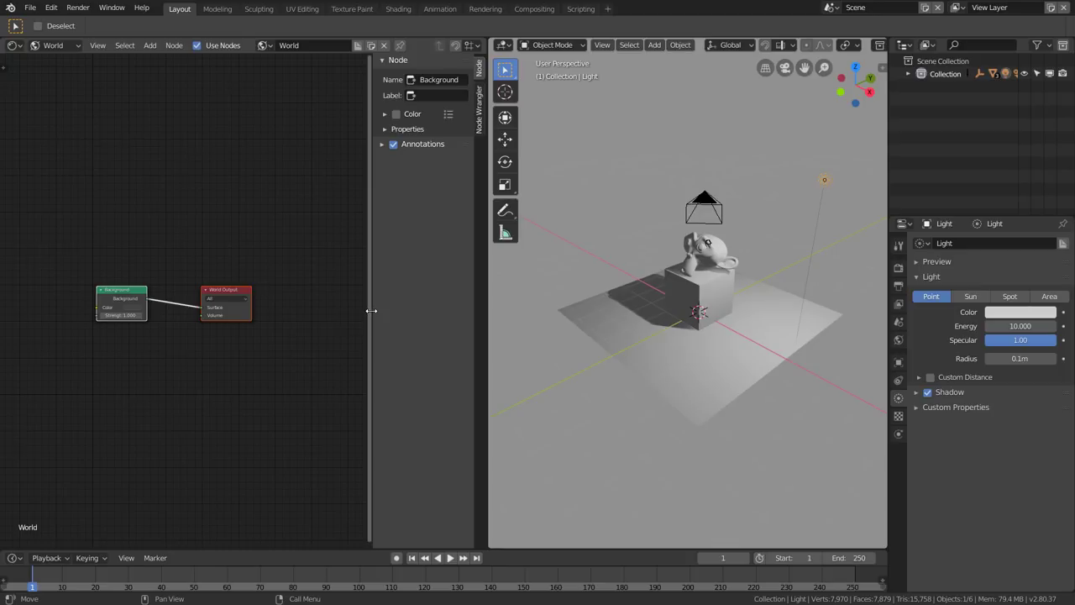
pyautogui.moveTo(371, 311); pyautogui.dragTo(487, 311)
pyautogui.scroll(2, 370, 306)
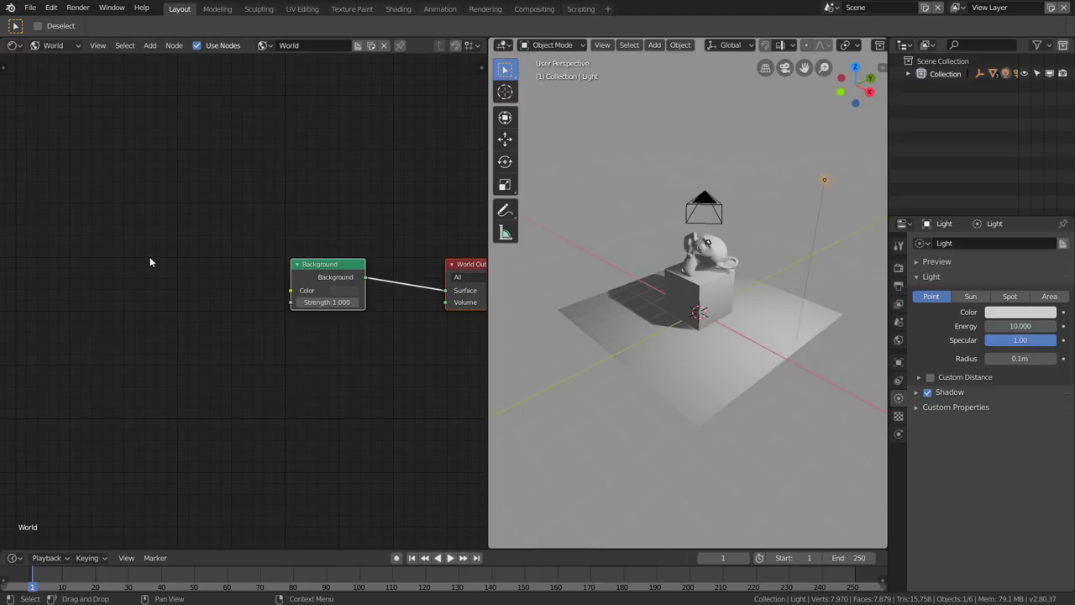
# - Drop the autoshop_01_4k.hdr image into the node editor, then delete that image node
pyautogui.moveTo(203, 221); pyautogui.dragTo(145, 230)
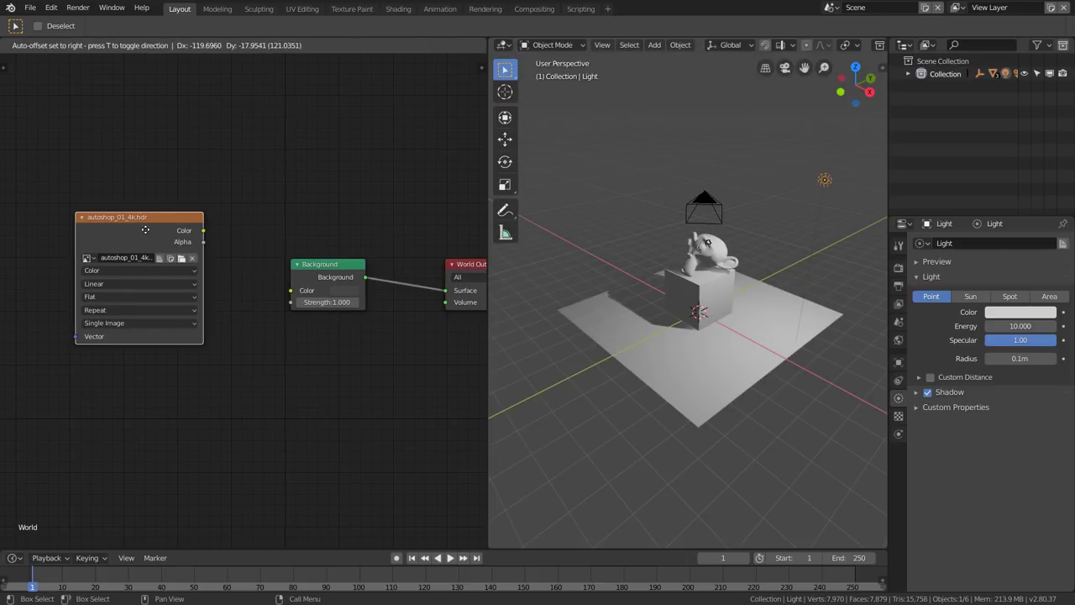
pyautogui.click(145, 230)
pyautogui.scroll(1, 145, 229)
pyautogui.moveTo(51, 378); pyautogui.dragTo(79, 343, button='middle')
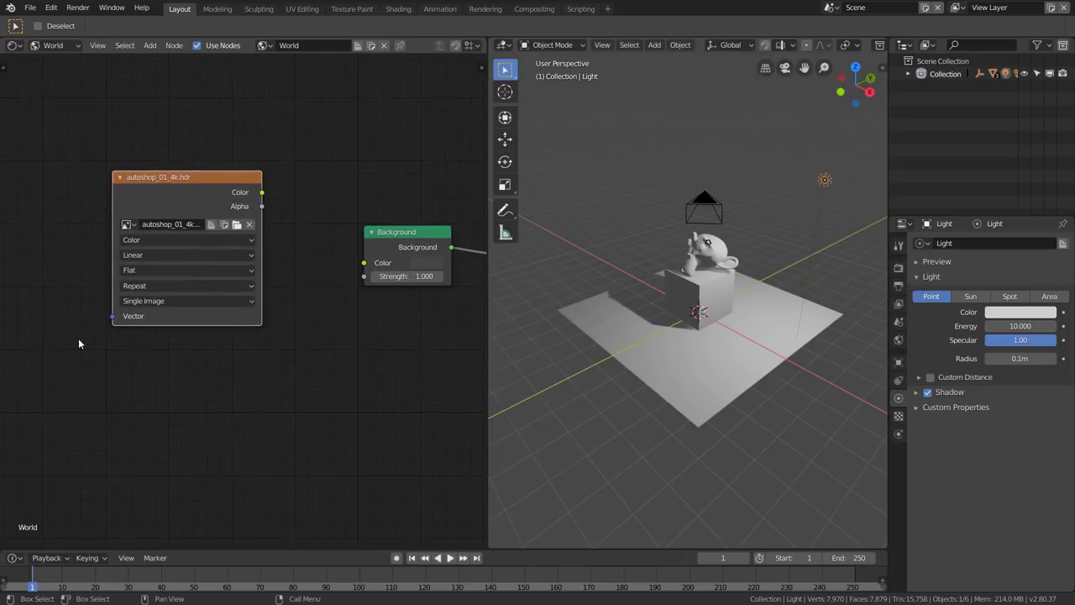
pyautogui.moveTo(196, 202); pyautogui.dragTo(161, 203)
pyautogui.press('x')
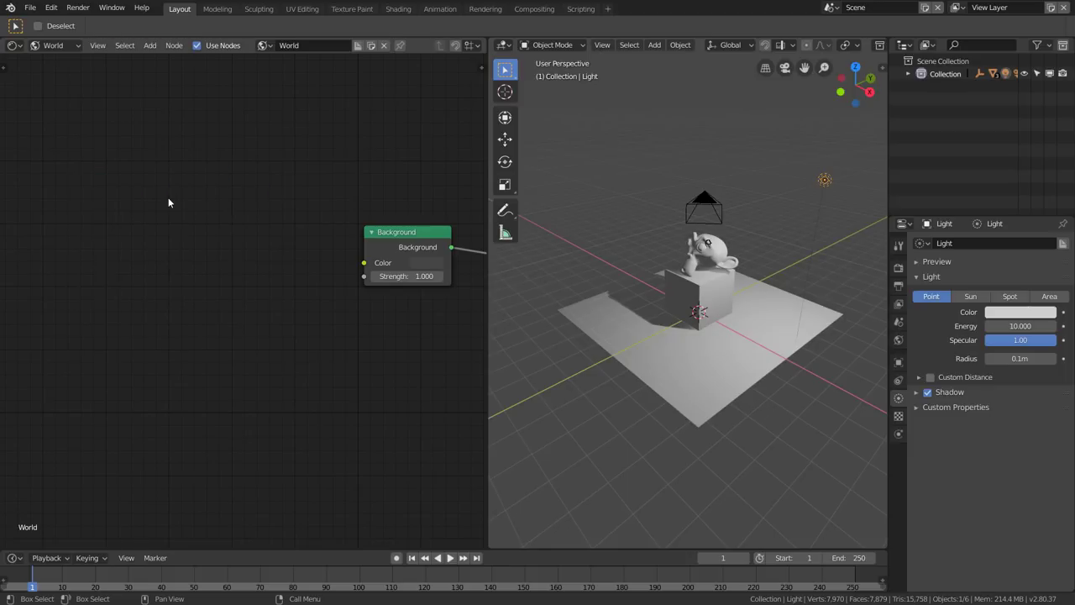
# - Add an Environment Texture loading autoshop_01_4k.hdr and wire its Color into the Background node
pyautogui.hotkey('shift', 'a')
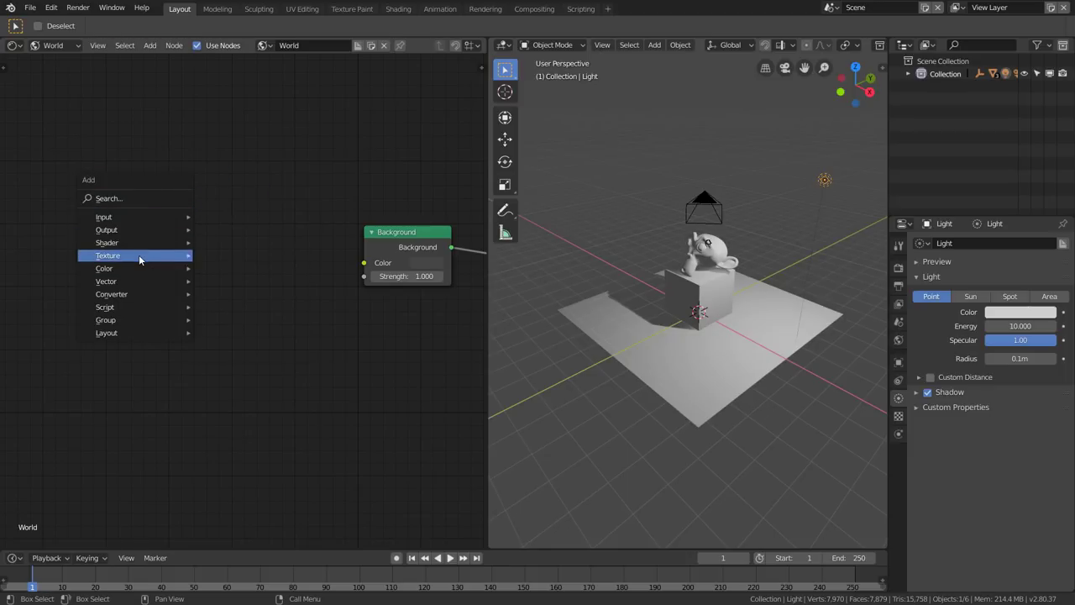
pyautogui.click(246, 314)
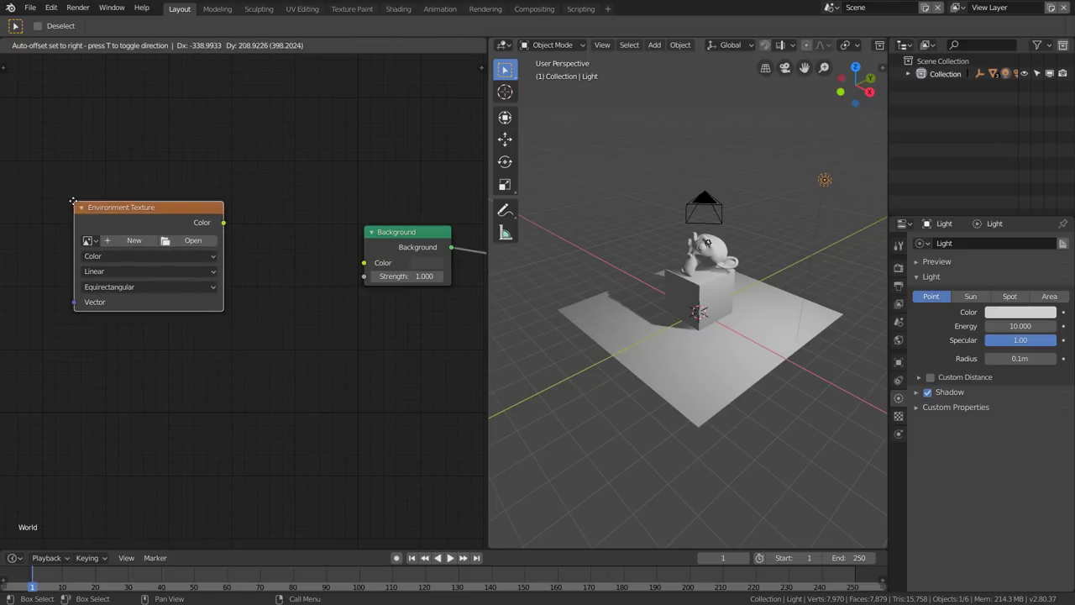
pyautogui.click(109, 354)
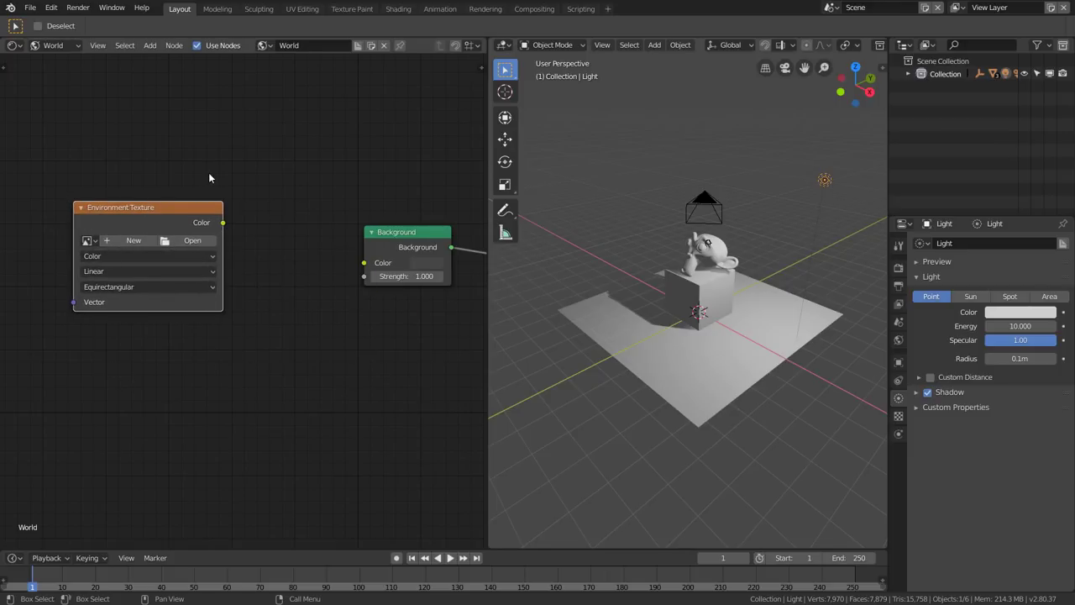
pyautogui.click(87, 240)
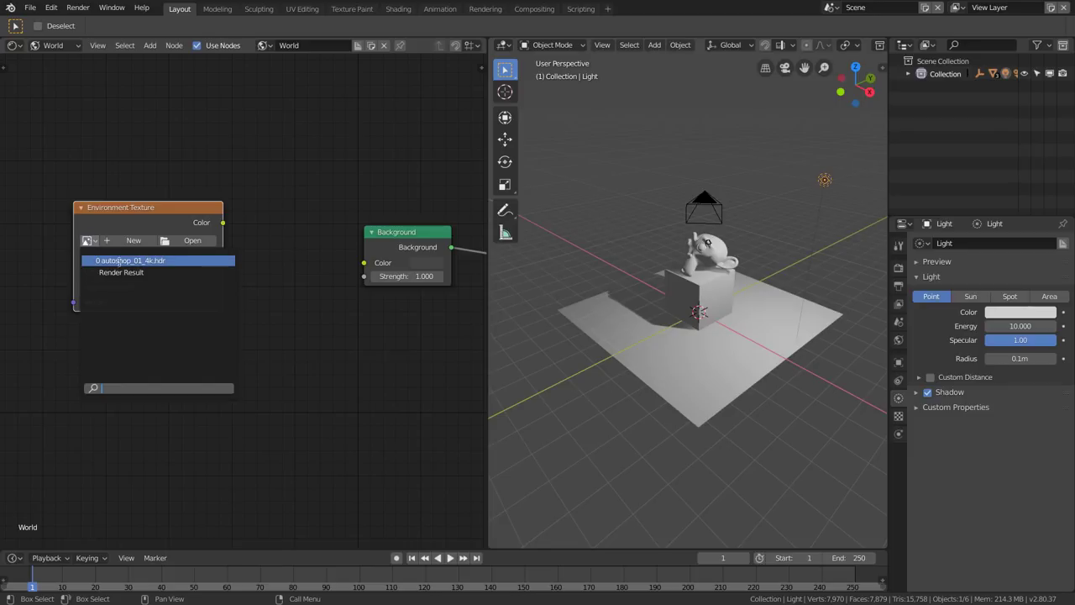
pyautogui.click(153, 262)
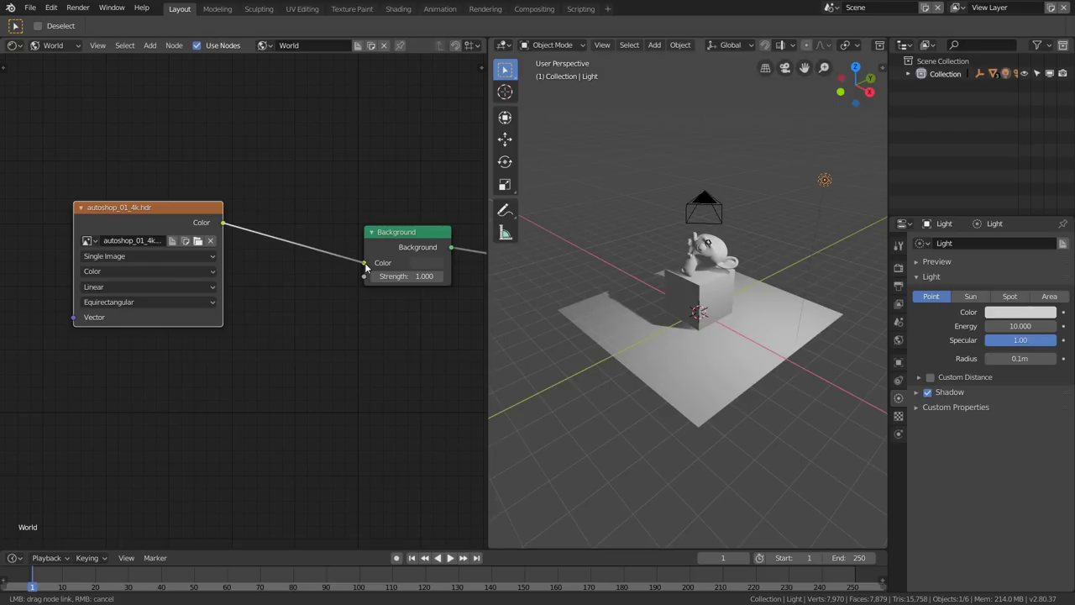
pyautogui.moveTo(366, 267); pyautogui.dragTo(364, 262)
pyautogui.moveTo(754, 255)
pyautogui.mouseDown(button='middle')
pyautogui.moveTo(826, 238)
pyautogui.moveTo(747, 237)
pyautogui.moveTo(750, 252)
pyautogui.mouseUp(button='middle')
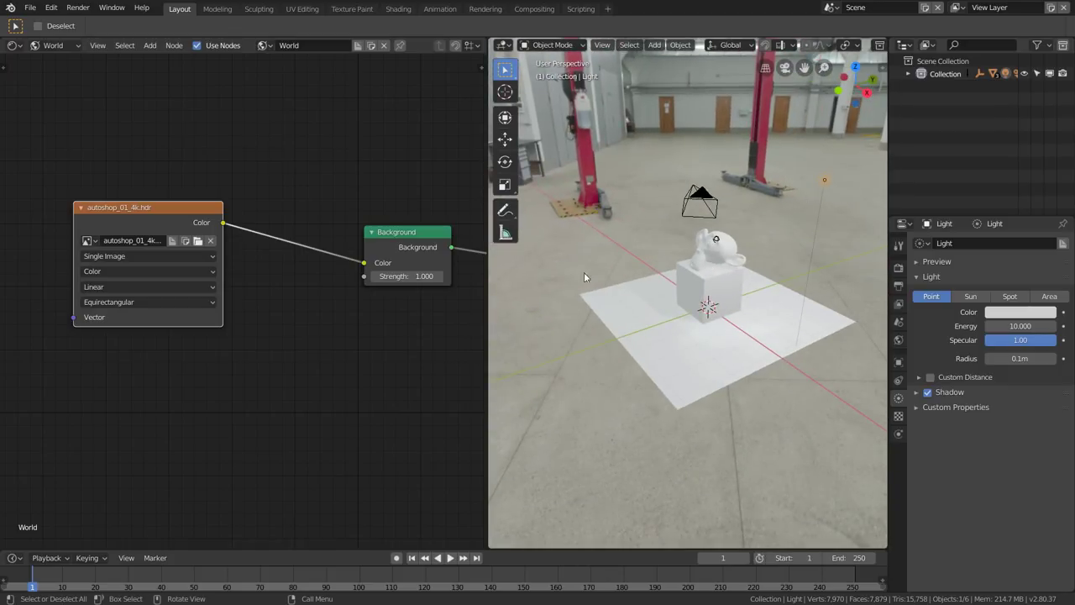
# - Orbit and zoom around Suzanne in the garage, select her, then select the floor plane
pyautogui.scroll(4, 670, 285)
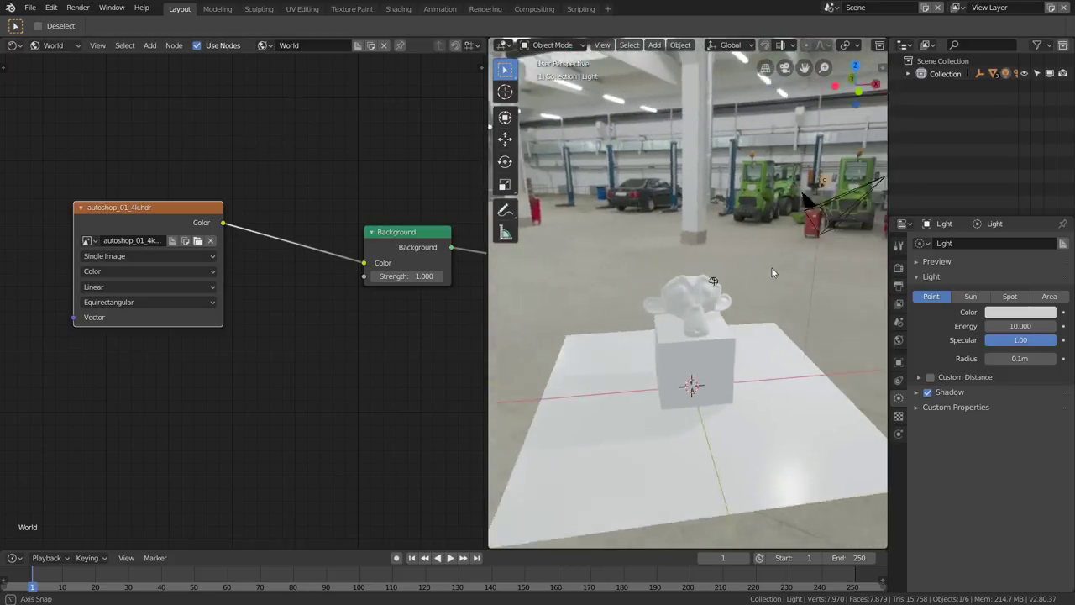
pyautogui.moveTo(670, 286)
pyautogui.mouseDown(button='middle')
pyautogui.moveTo(761, 320)
pyautogui.moveTo(697, 332)
pyautogui.moveTo(822, 323)
pyautogui.moveTo(660, 333)
pyautogui.moveTo(633, 367)
pyautogui.moveTo(674, 416)
pyautogui.moveTo(723, 327)
pyautogui.moveTo(704, 357)
pyautogui.mouseUp(button='middle')
pyautogui.scroll(4, 762, 317)
pyautogui.scroll(-4, 764, 308)
pyautogui.click(673, 338)
pyautogui.scroll(-3, 638, 368)
pyautogui.click(650, 429)
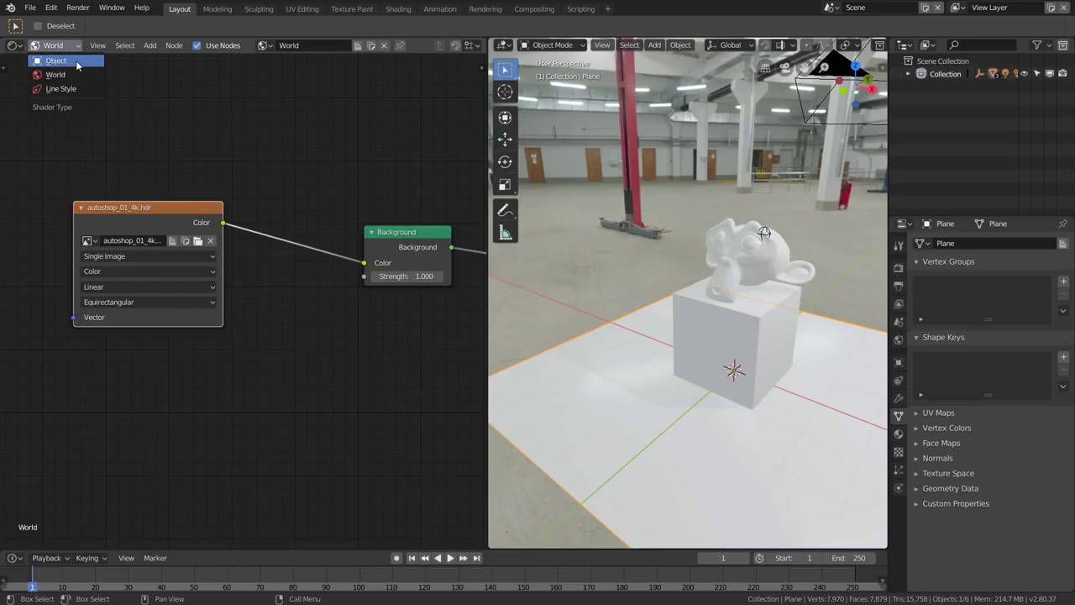
# - Switch the shader editor to Object, add the Suelo material, and frame its Principled BSDF node
pyautogui.click(76, 65)
pyautogui.click(285, 45)
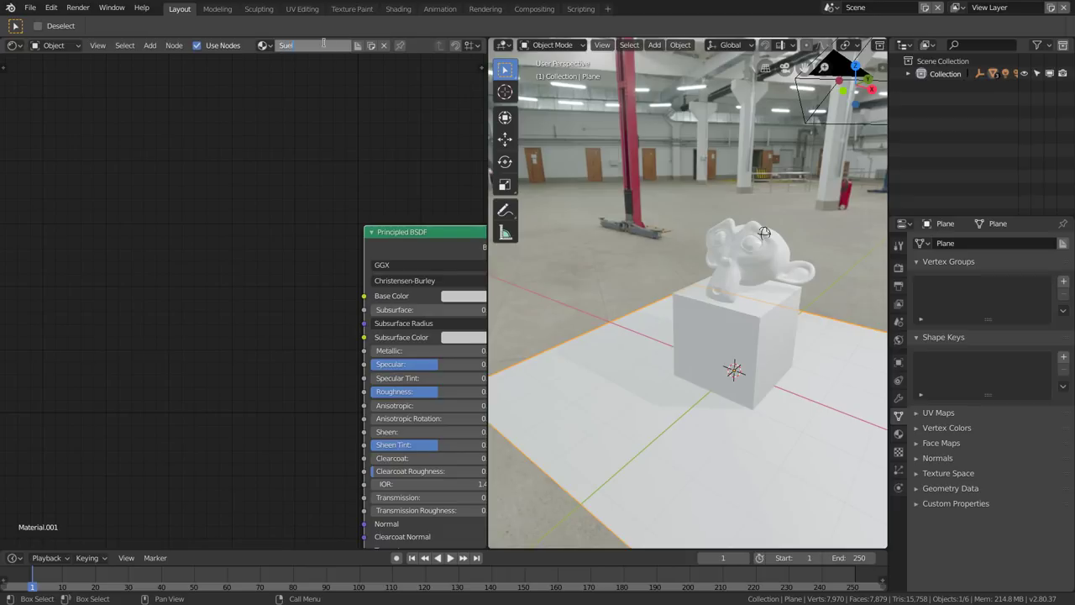
pyautogui.moveTo(351, 234); pyautogui.dragTo(170, 165, button='middle')
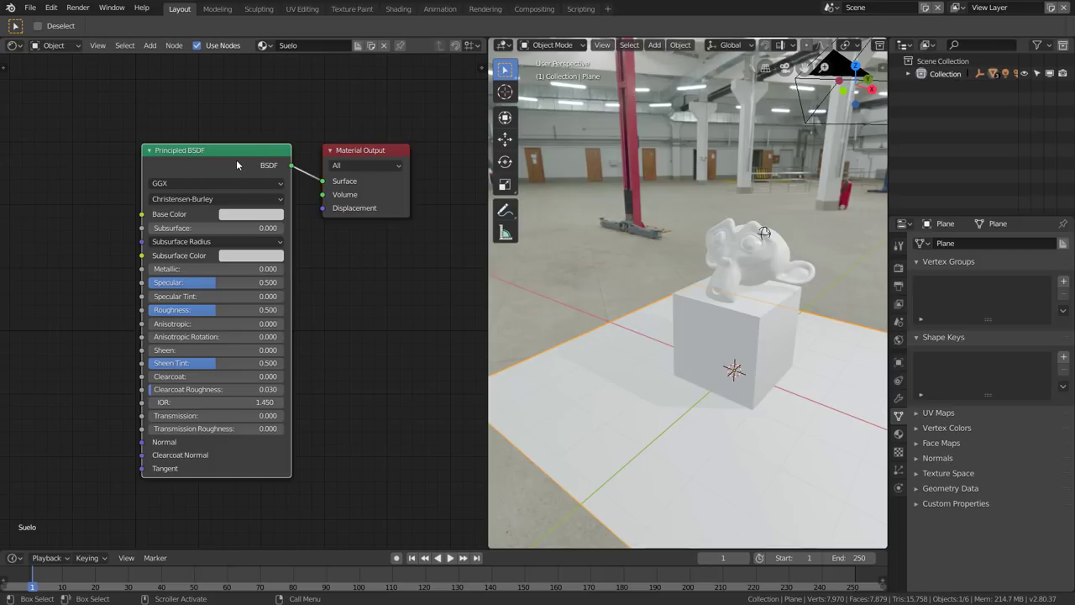
# - Set the Suelo material's Base Color to orange, then fine-tune the orange shade
pyautogui.click(899, 434)
pyautogui.scroll(-2, 970, 465)
pyautogui.scroll(-1, 966, 404)
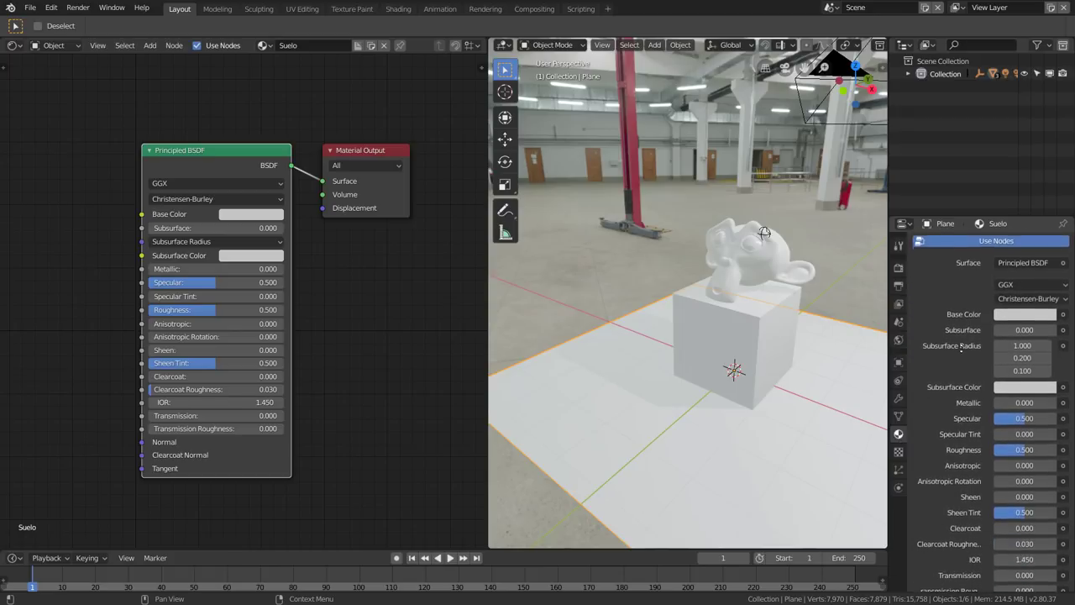
pyautogui.scroll(-1, 962, 353)
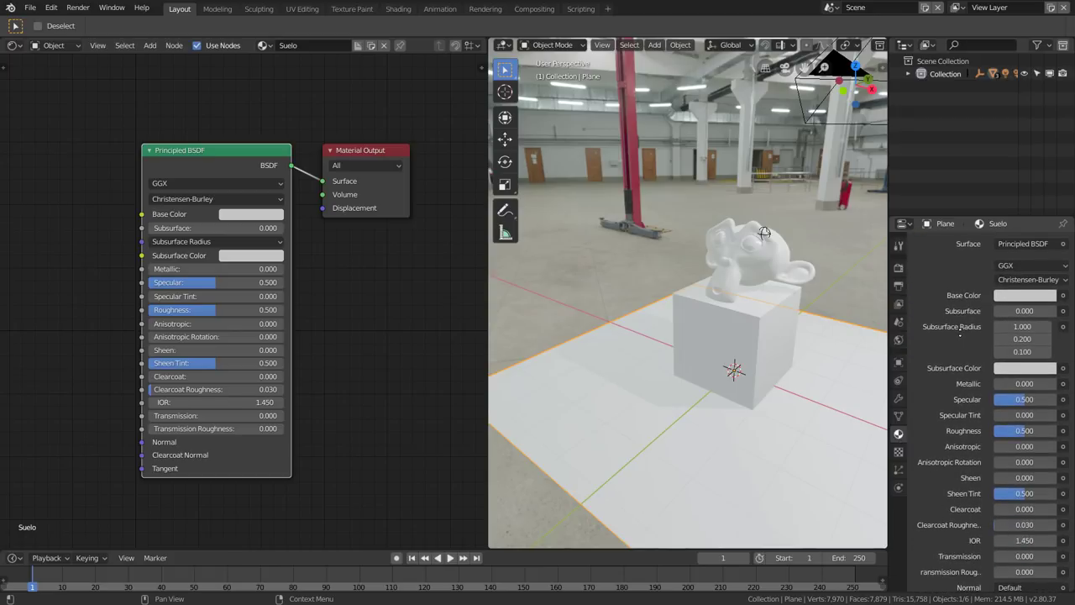
pyautogui.click(1016, 296)
pyautogui.moveTo(986, 160)
pyautogui.mouseDown()
pyautogui.moveTo(972, 198)
pyautogui.moveTo(977, 190)
pyautogui.mouseUp()
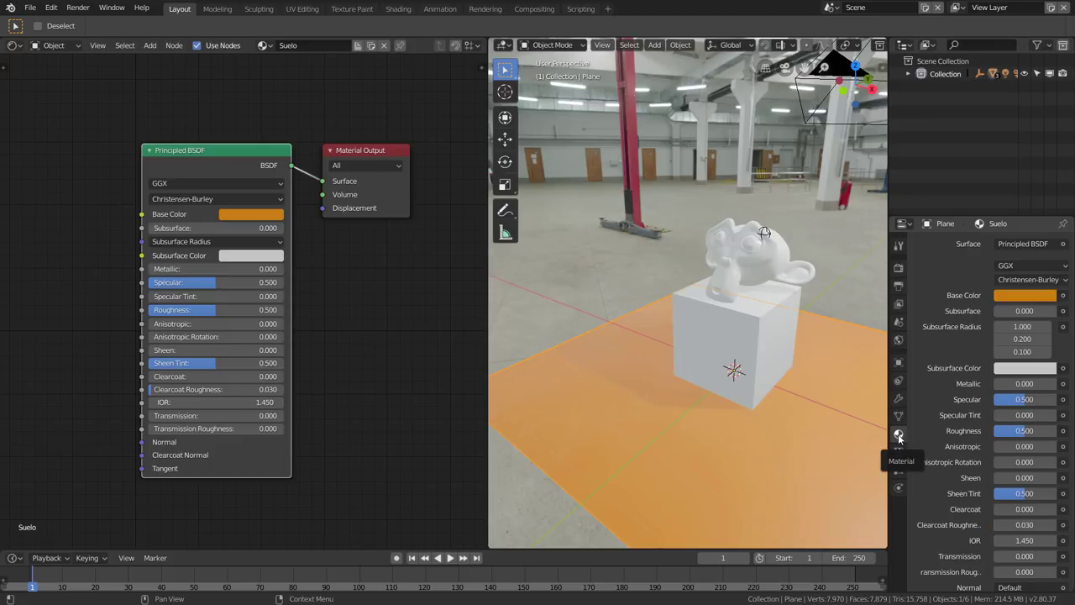
pyautogui.click(240, 213)
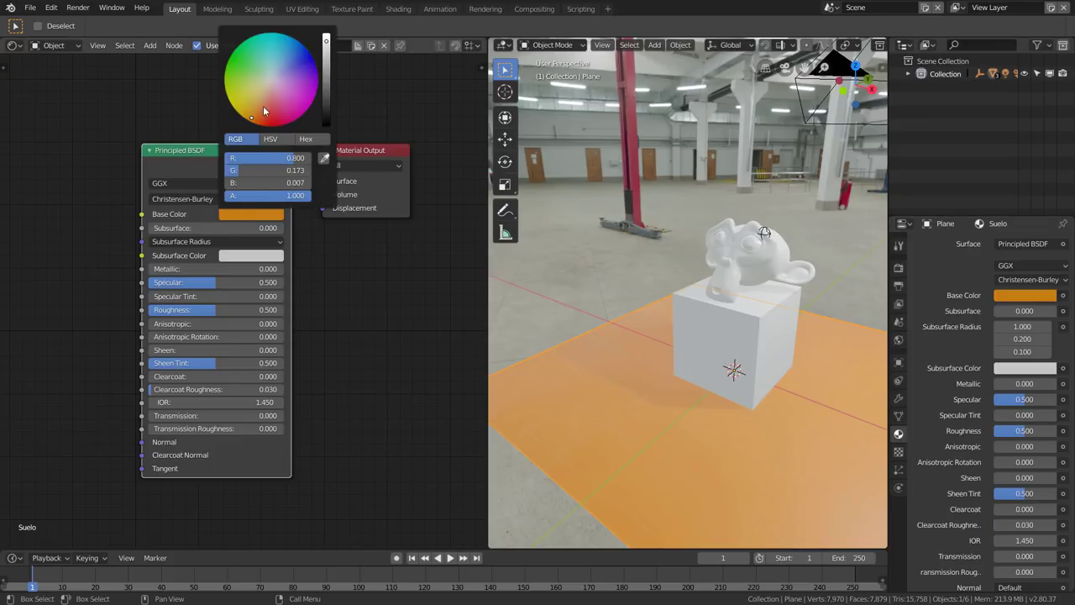
pyautogui.moveTo(266, 111)
pyautogui.mouseDown()
pyautogui.moveTo(255, 104)
pyautogui.moveTo(288, 109)
pyautogui.mouseUp()
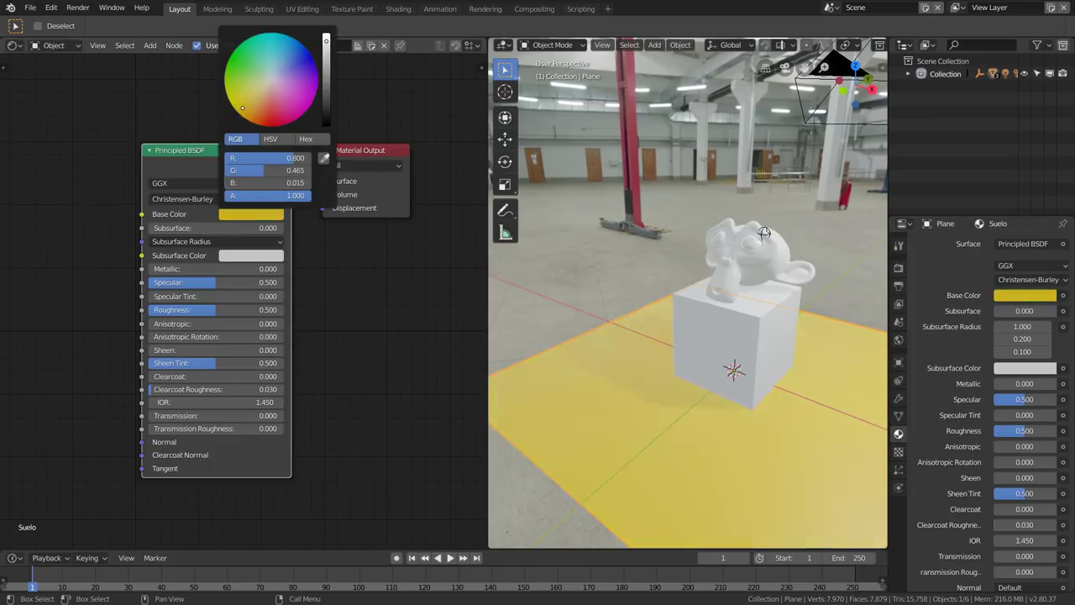
pyautogui.scroll(-3, 865, 47)
pyautogui.scroll(-2, 856, 47)
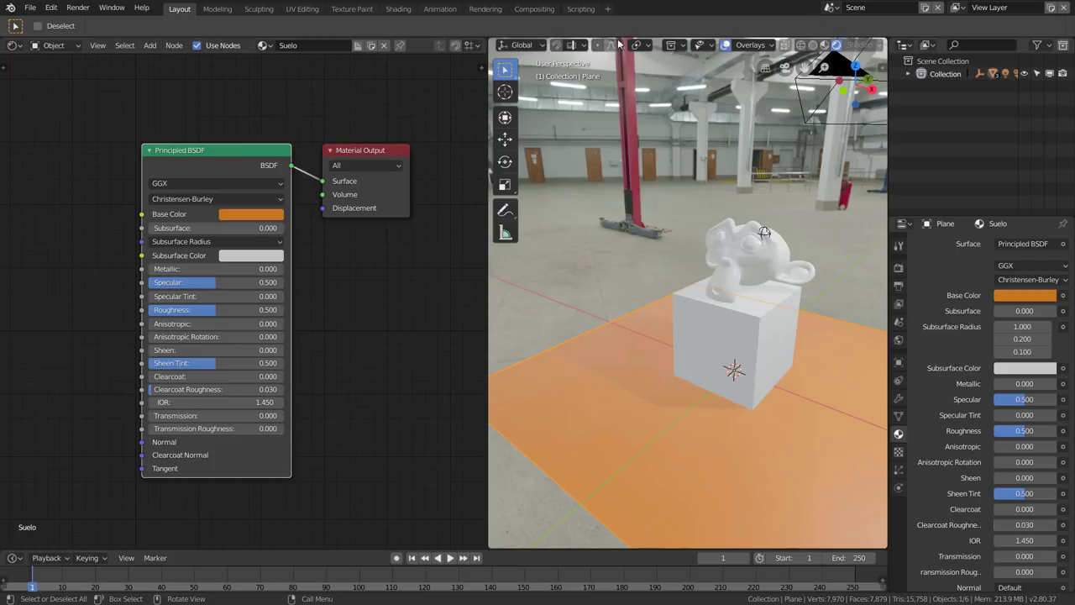
# - In Solid shading, give Suelo an orange viewport display colour, Metallic 1.0 and Roughness 0.574
pyautogui.click(813, 46)
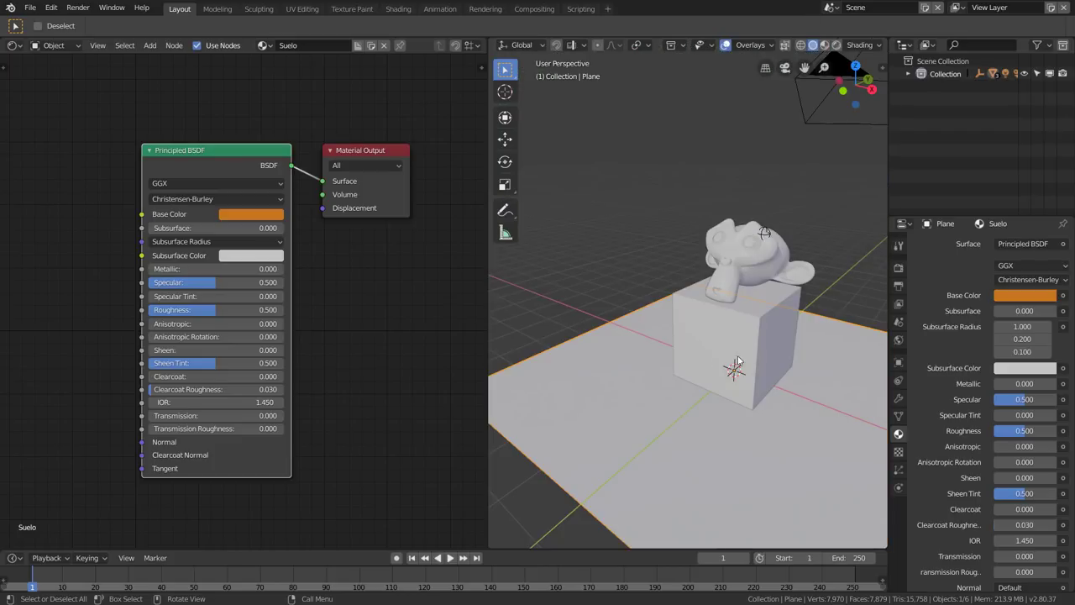
pyautogui.scroll(-1, 991, 411)
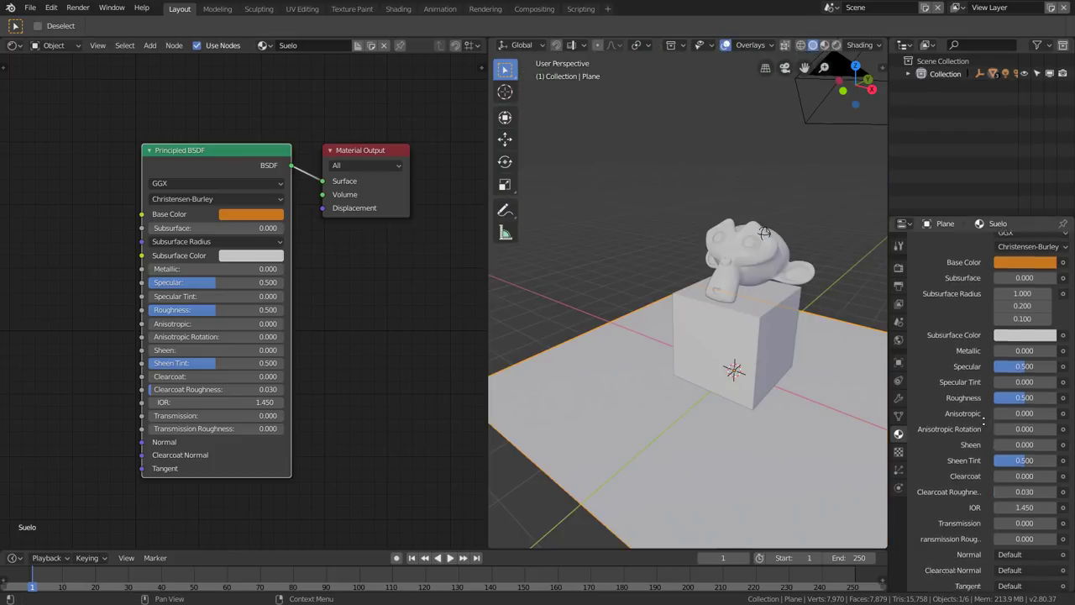
pyautogui.scroll(-4, 991, 411)
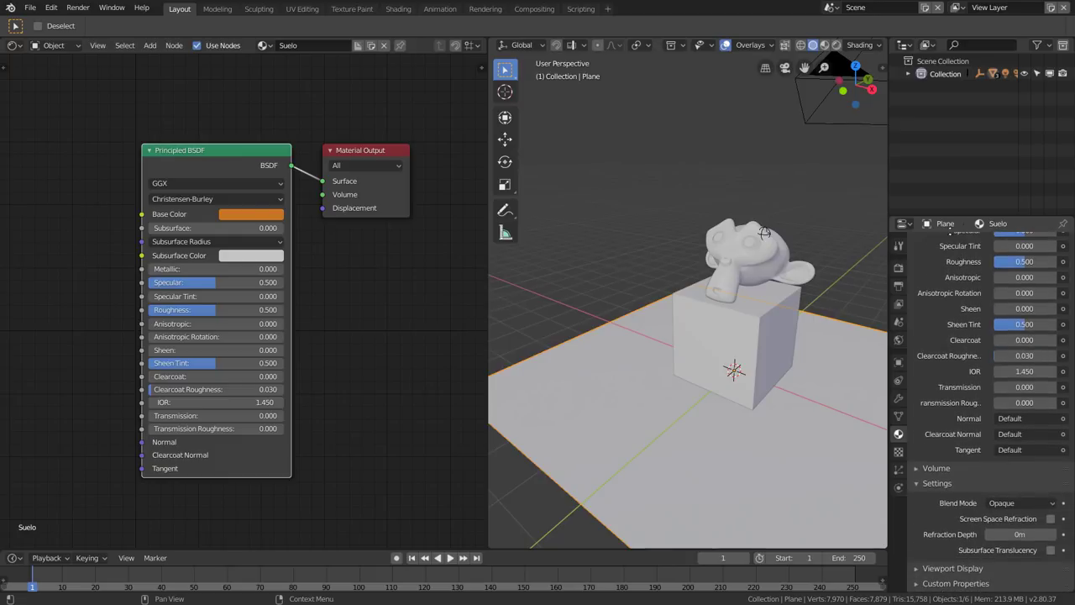
pyautogui.click(922, 569)
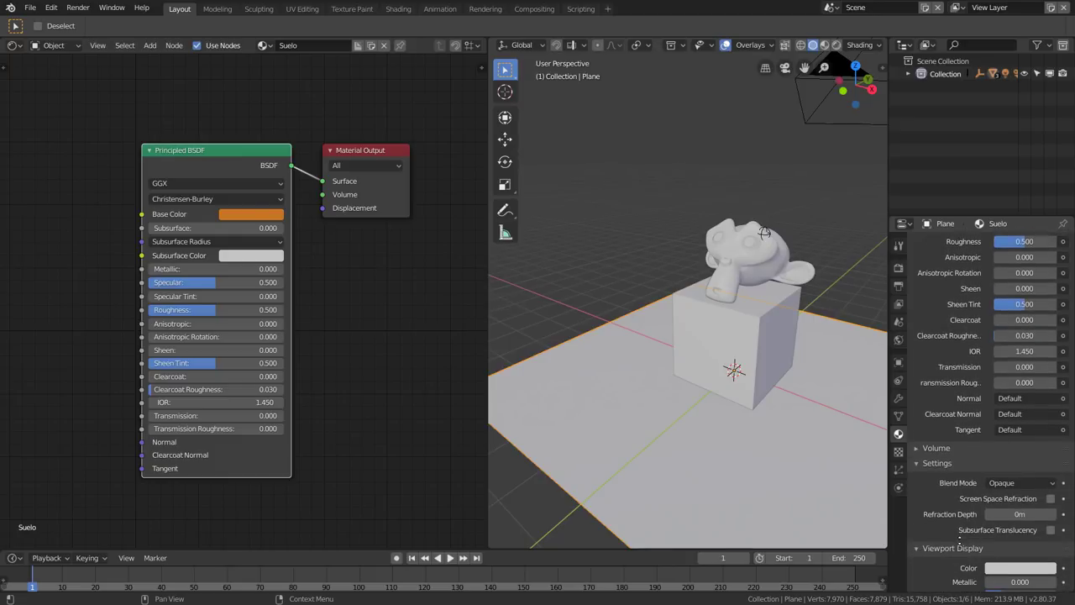
pyautogui.scroll(-2, 966, 554)
pyautogui.click(1017, 537)
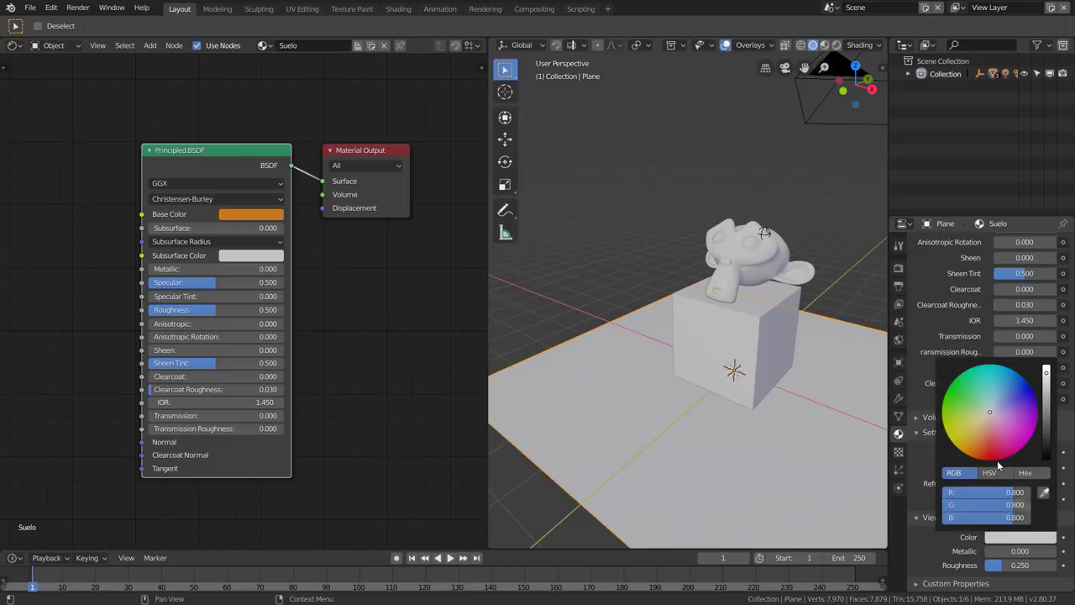
pyautogui.moveTo(990, 443); pyautogui.dragTo(980, 447)
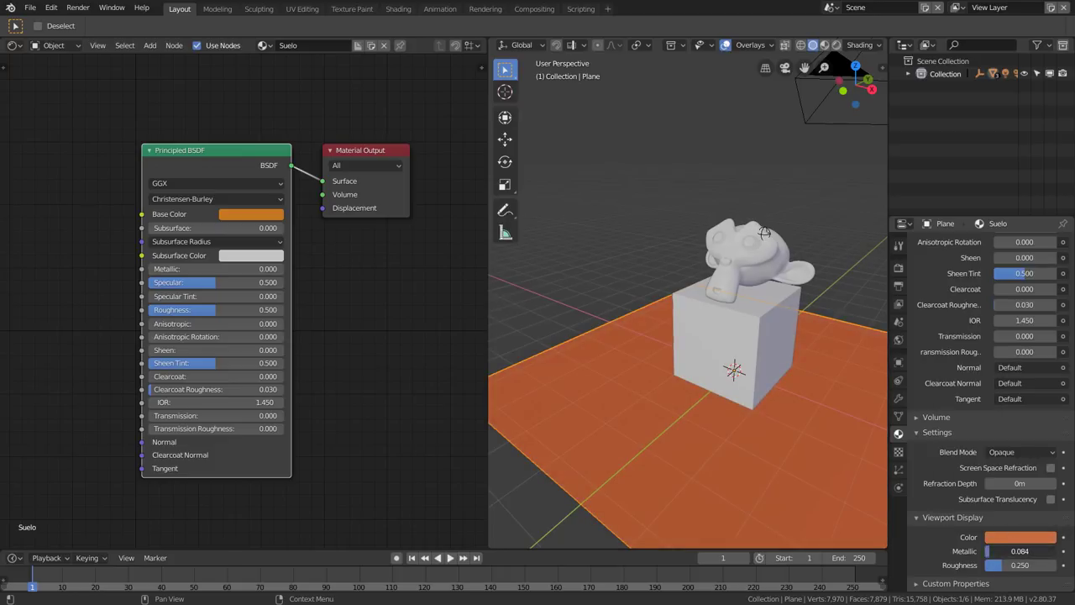
pyautogui.moveTo(1000, 551)
pyautogui.mouseDown()
pyautogui.moveTo(1057, 551)
pyautogui.moveTo(992, 564)
pyautogui.mouseUp()
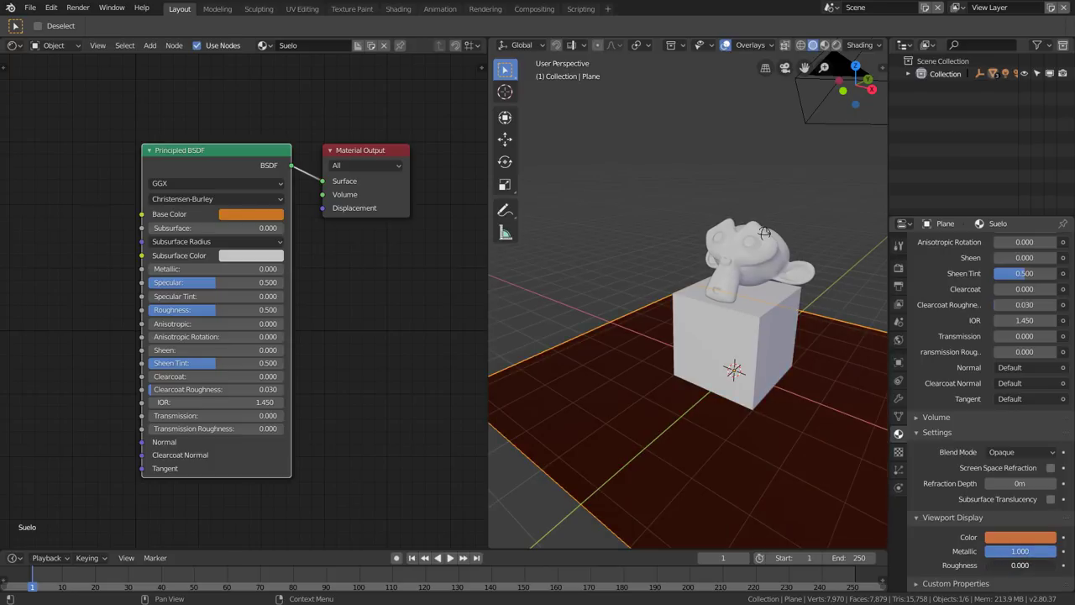
pyautogui.moveTo(729, 450); pyautogui.dragTo(819, 458, button='middle')
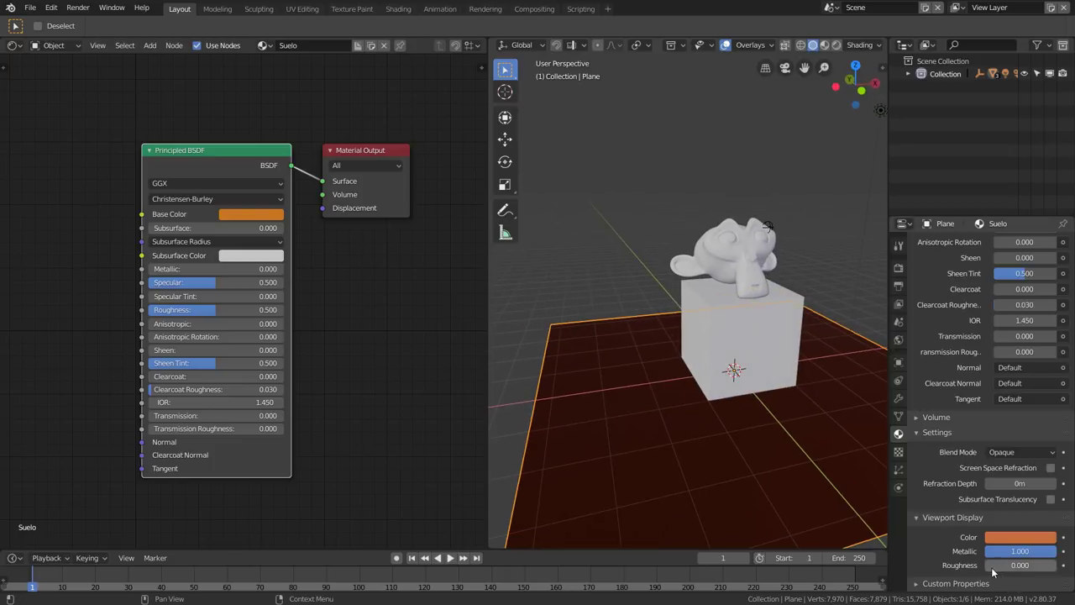
pyautogui.moveTo(996, 572); pyautogui.dragTo(1019, 565)
pyautogui.moveTo(780, 327); pyautogui.dragTo(778, 373, button='middle')
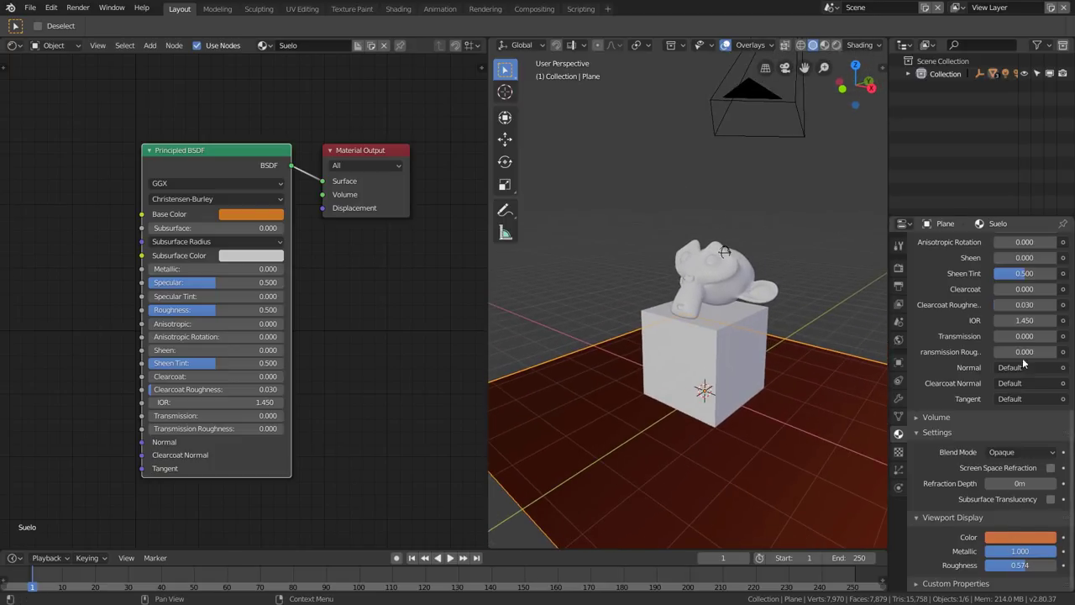
# - Paste a blue Base Color onto the Suelo floor material
pyautogui.scroll(1, 976, 357)
pyautogui.scroll(3, 979, 353)
pyautogui.scroll(5, 983, 336)
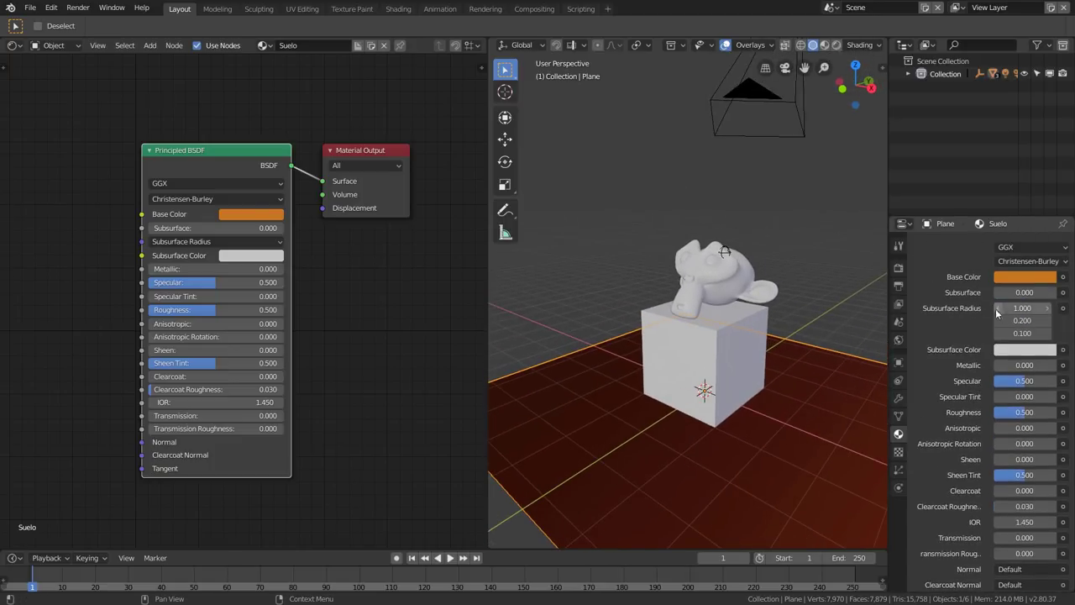
pyautogui.click(1010, 277)
pyautogui.hotkey('ctrl', 'v')
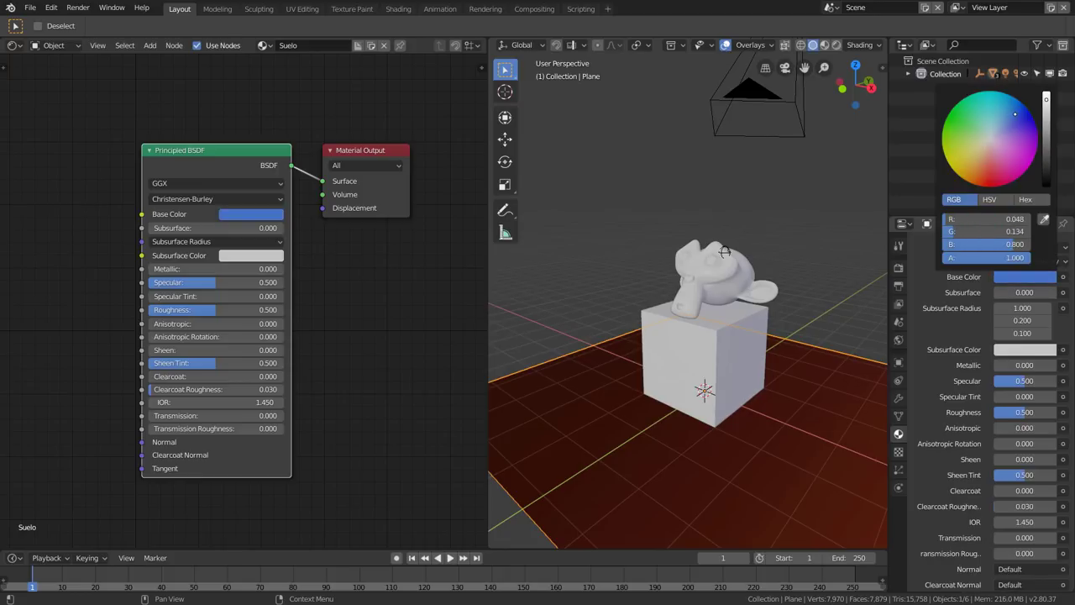
pyautogui.scroll(-5, 948, 461)
pyautogui.scroll(-4, 966, 504)
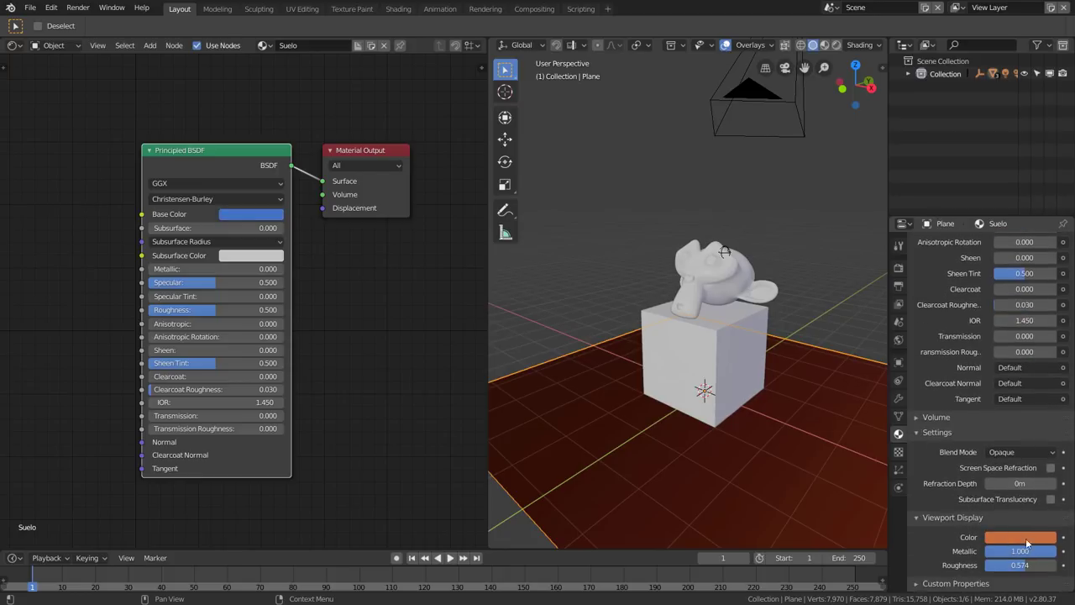
pyautogui.scroll(3, 924, 518)
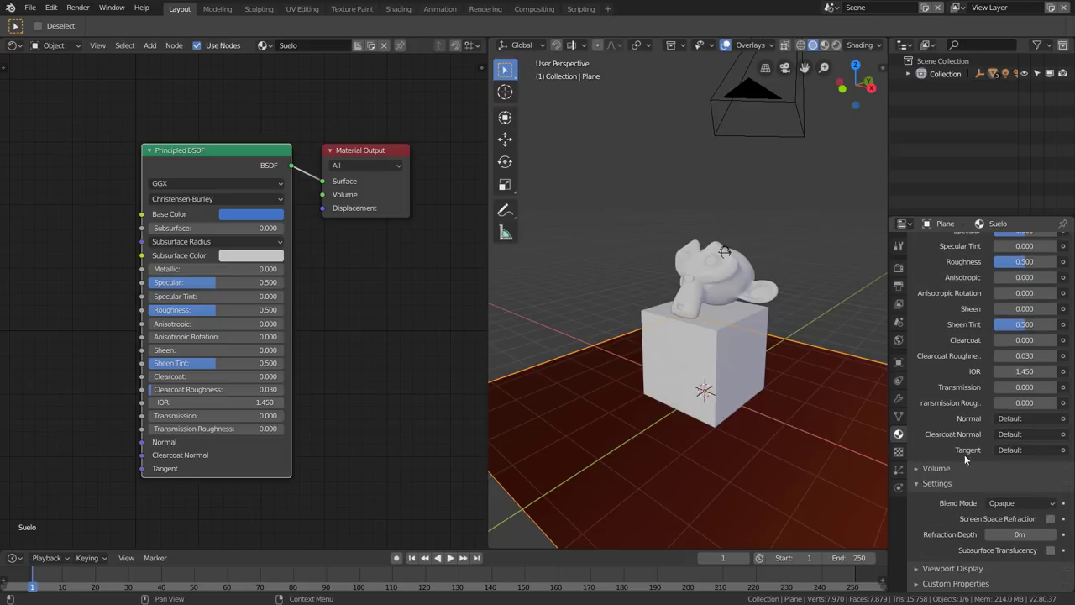
pyautogui.scroll(5, 965, 455)
# - Return to Rendered shading and raise the floor material's Roughness to 1.0
pyautogui.click(838, 46)
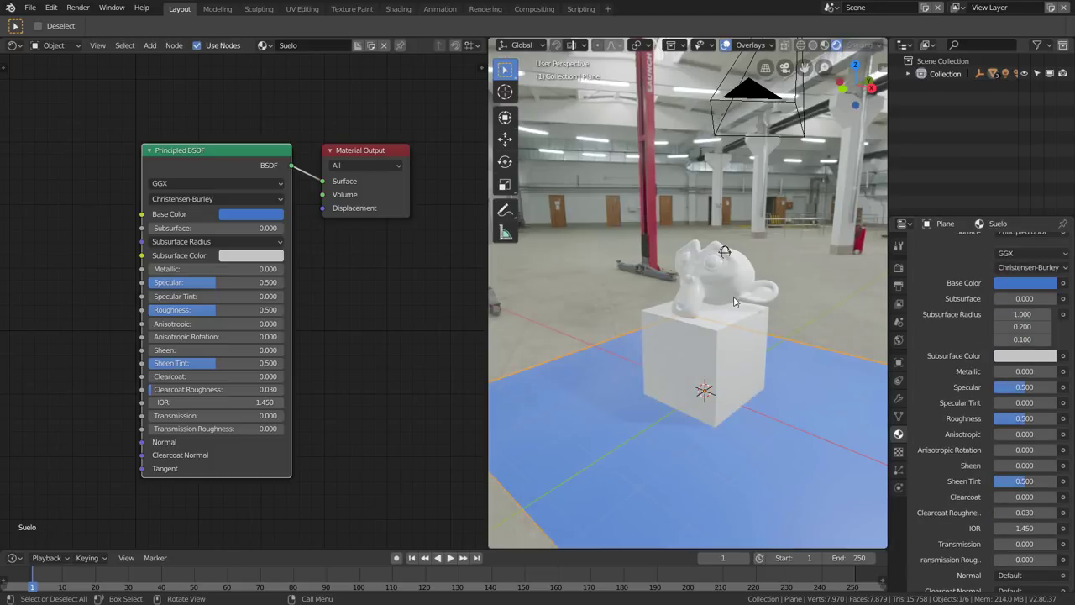
pyautogui.moveTo(735, 301); pyautogui.dragTo(785, 328, button='middle')
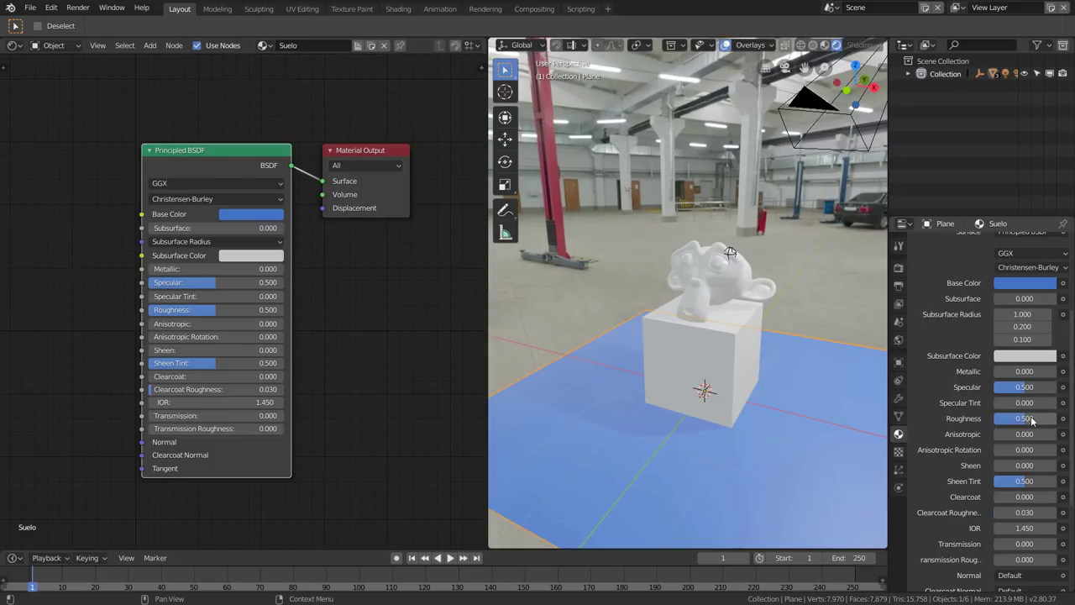
pyautogui.moveTo(1025, 418); pyautogui.dragTo(1057, 417)
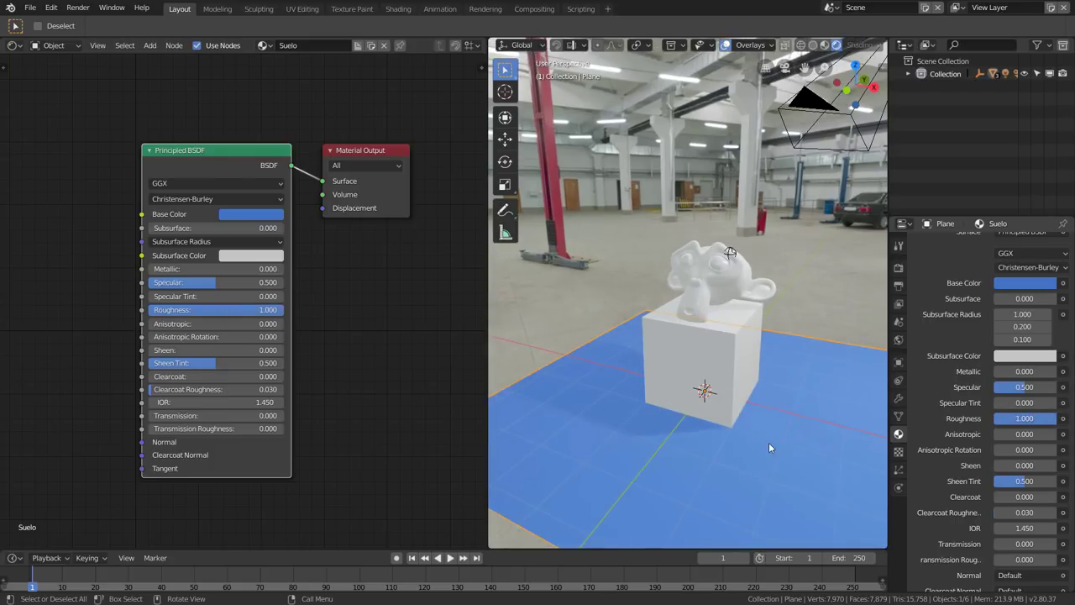
pyautogui.moveTo(754, 429); pyautogui.dragTo(741, 388, button='middle')
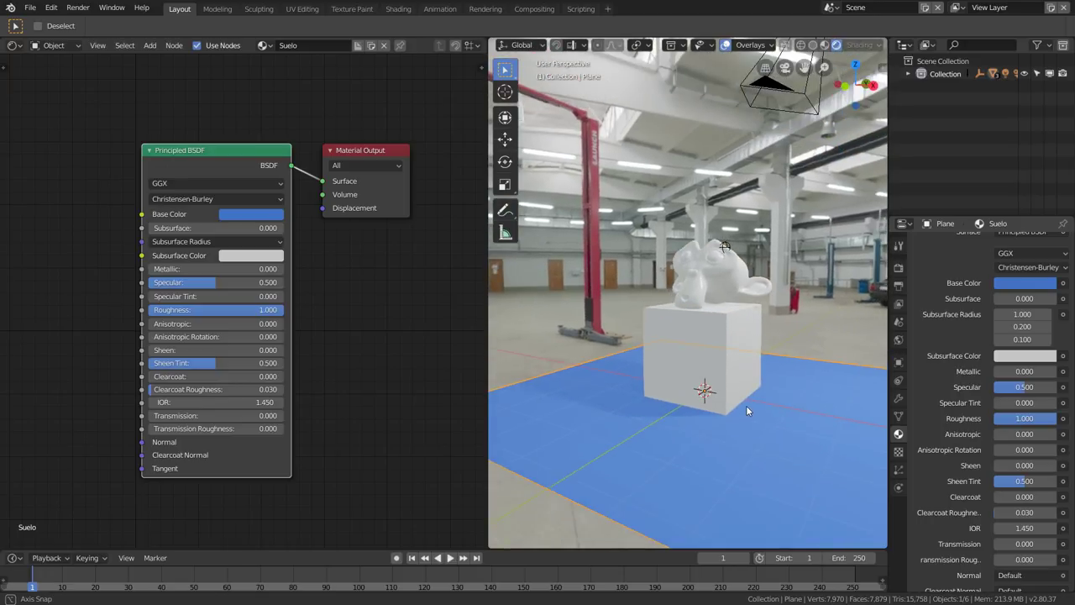
# - Select the cube and set its Base Color to orange
pyautogui.scroll(3, 706, 353)
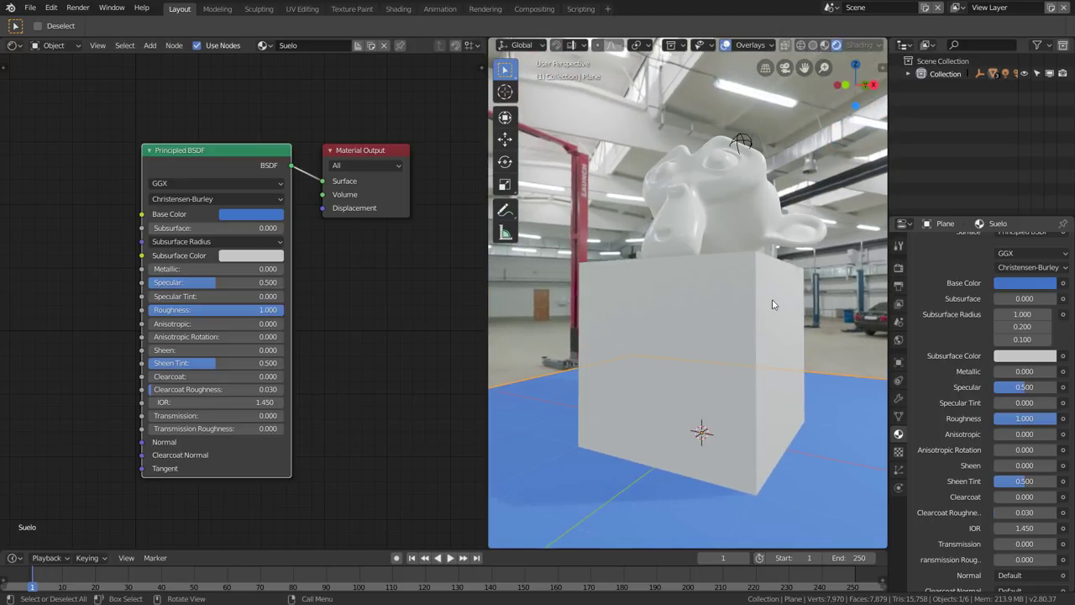
pyautogui.click(779, 292)
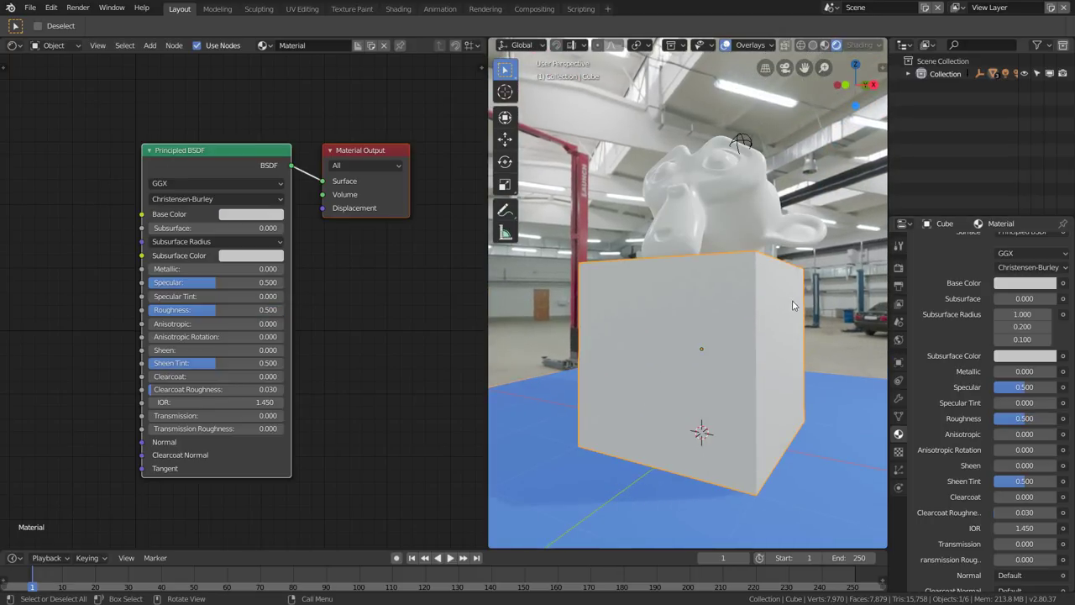
pyautogui.click(1020, 284)
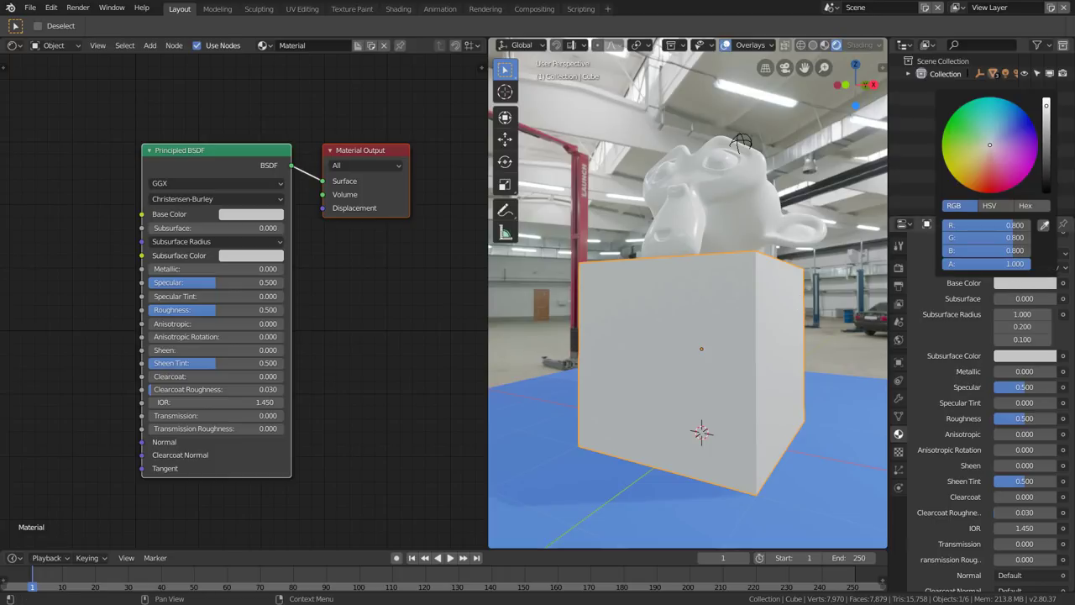
pyautogui.moveTo(985, 168); pyautogui.dragTo(977, 182)
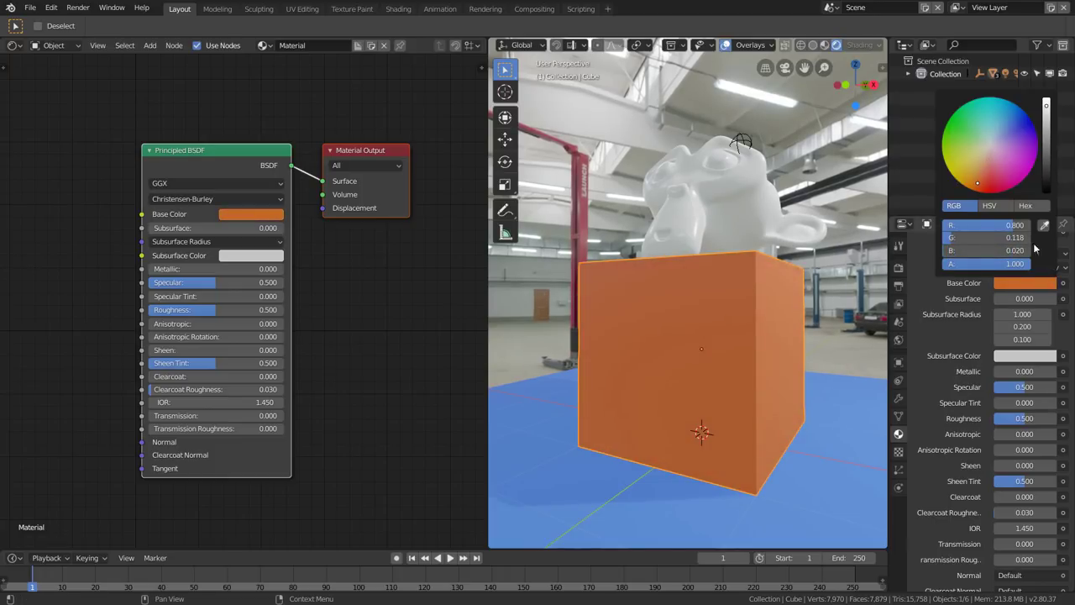
pyautogui.moveTo(722, 361); pyautogui.dragTo(762, 179, button='middle')
pyautogui.click(762, 179)
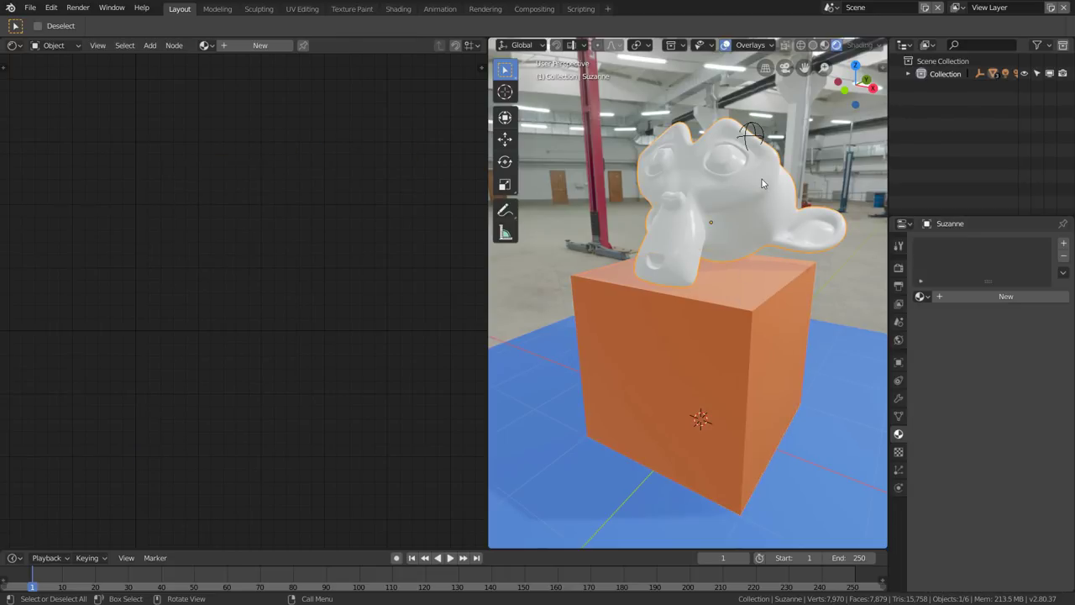
pyautogui.click(978, 297)
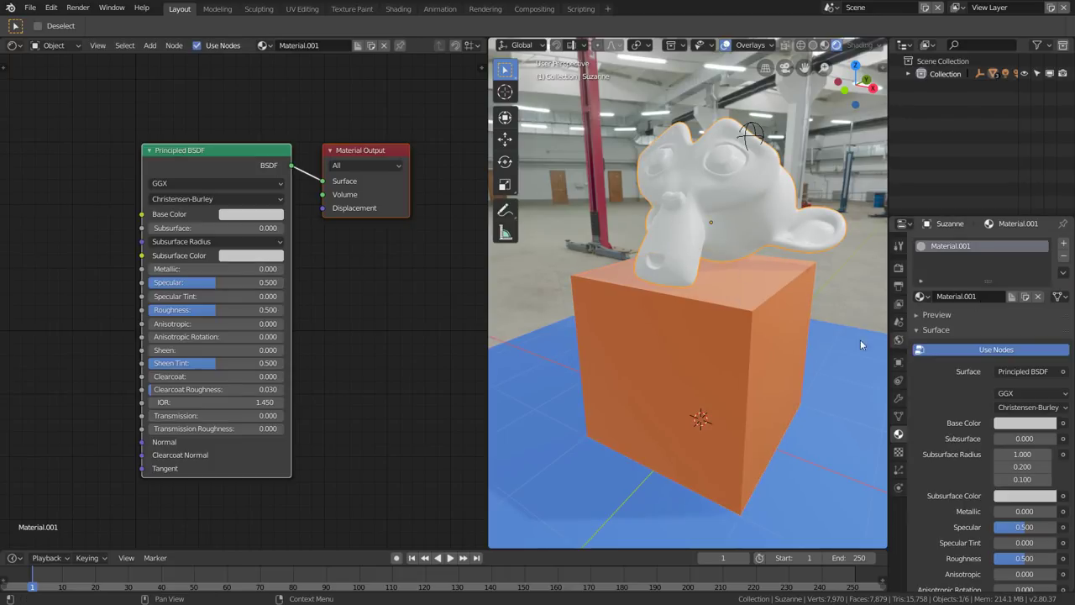
pyautogui.scroll(-1, 966, 418)
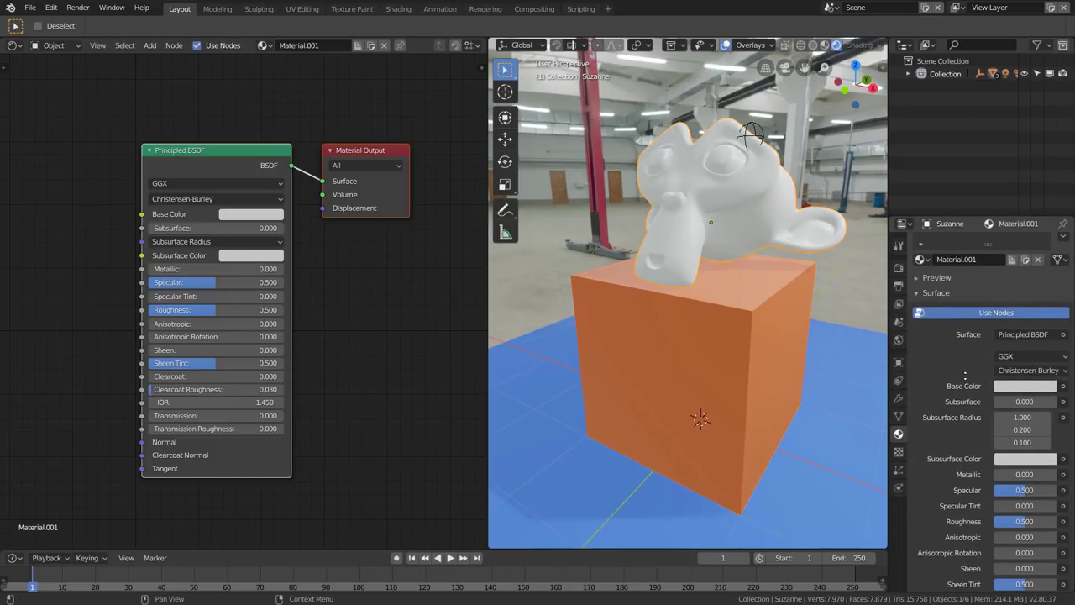
pyautogui.scroll(-1, 969, 385)
pyautogui.scroll(-1, 967, 433)
pyautogui.scroll(-1, 988, 390)
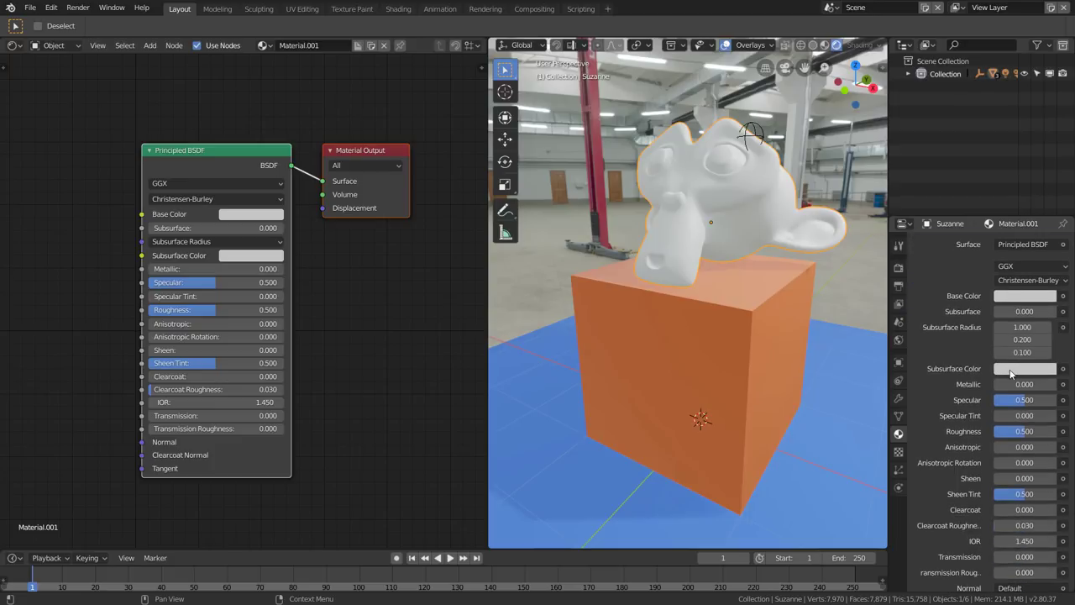
pyautogui.moveTo(1011, 395); pyautogui.dragTo(1057, 390)
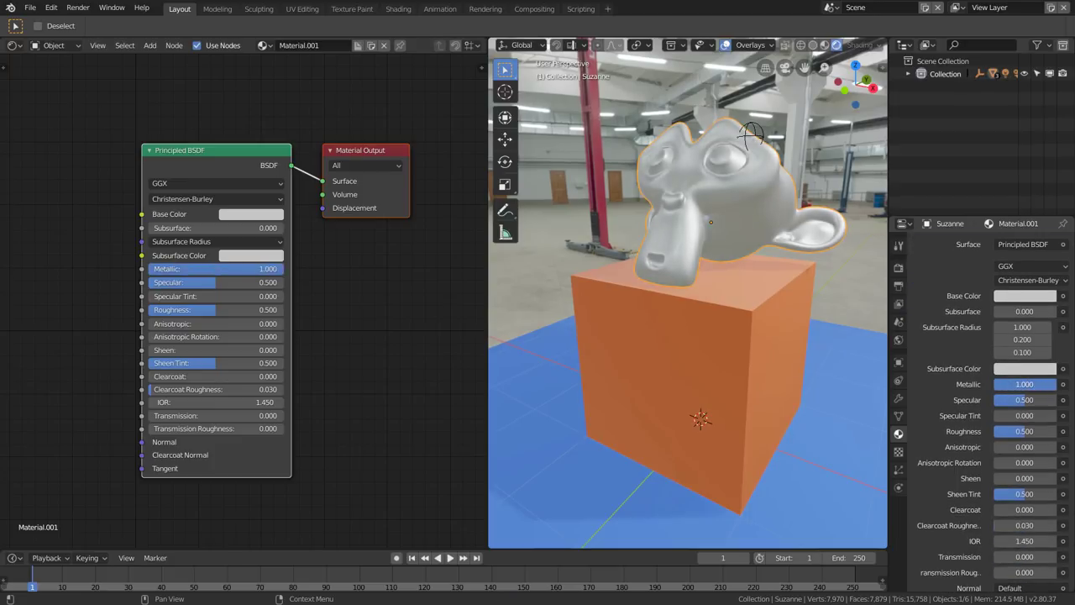
pyautogui.moveTo(1027, 431); pyautogui.dragTo(1000, 431)
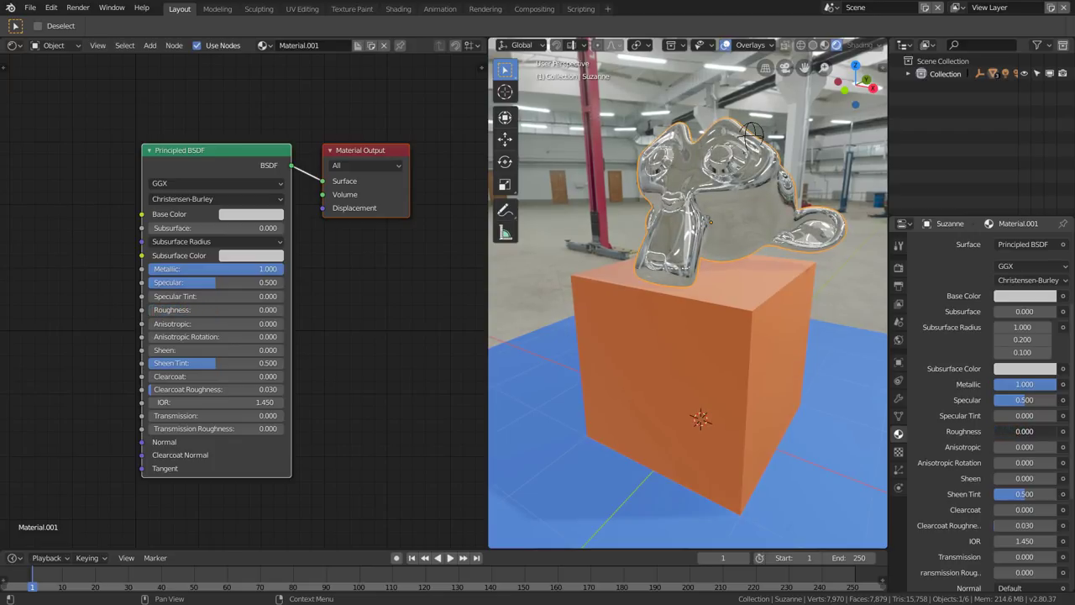
pyautogui.moveTo(822, 308); pyautogui.dragTo(588, 317, button='middle')
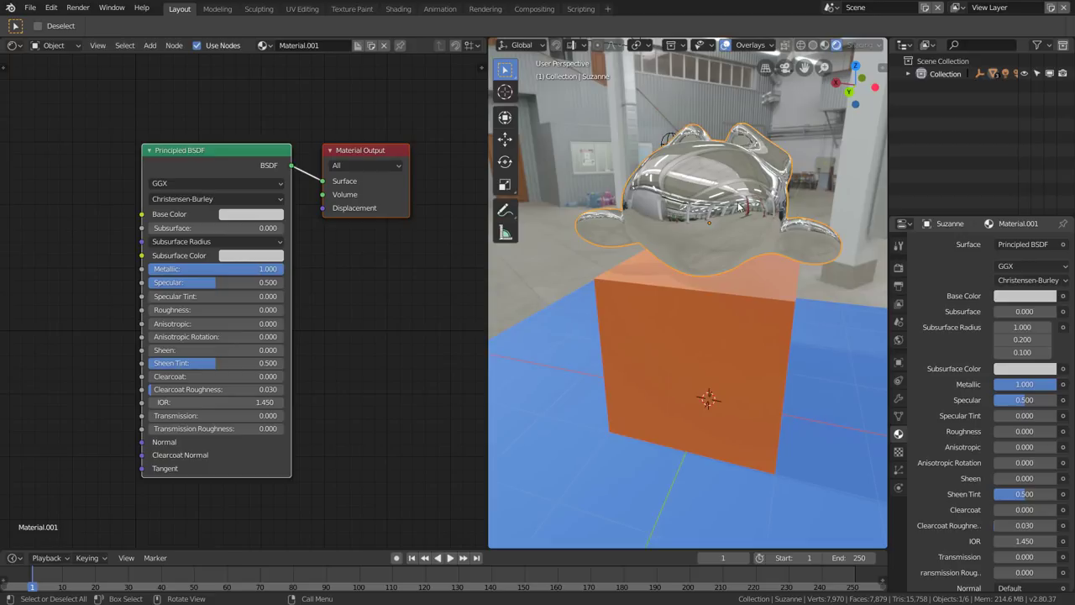
pyautogui.moveTo(657, 287)
pyautogui.mouseDown(button='middle')
pyautogui.moveTo(684, 280)
pyautogui.moveTo(637, 265)
pyautogui.moveTo(754, 259)
pyautogui.moveTo(813, 276)
pyautogui.mouseUp(button='middle')
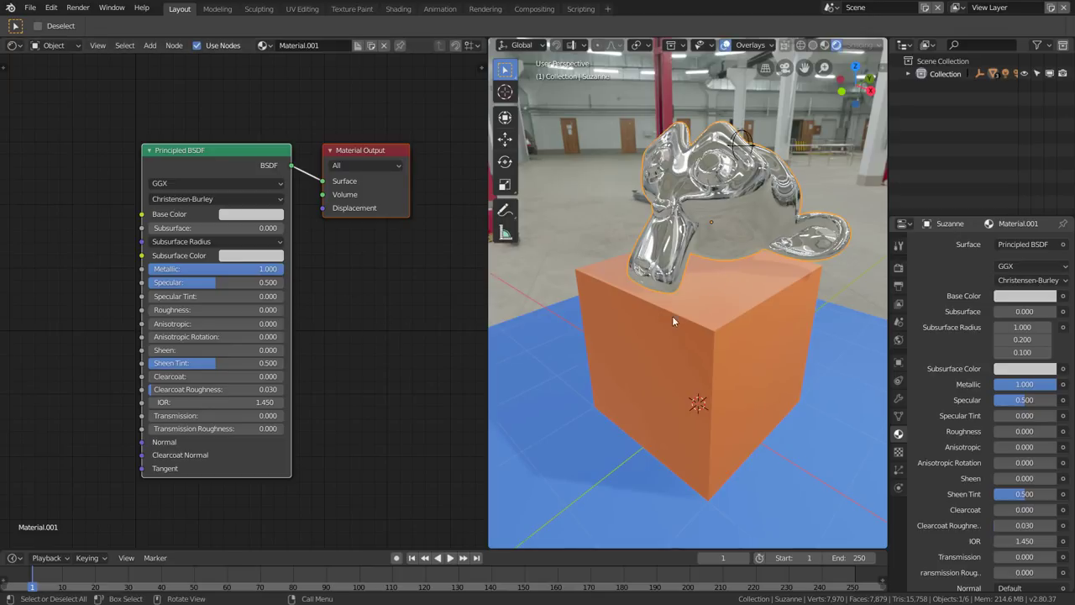
pyautogui.scroll(-3, 679, 322)
pyautogui.scroll(-3, 684, 322)
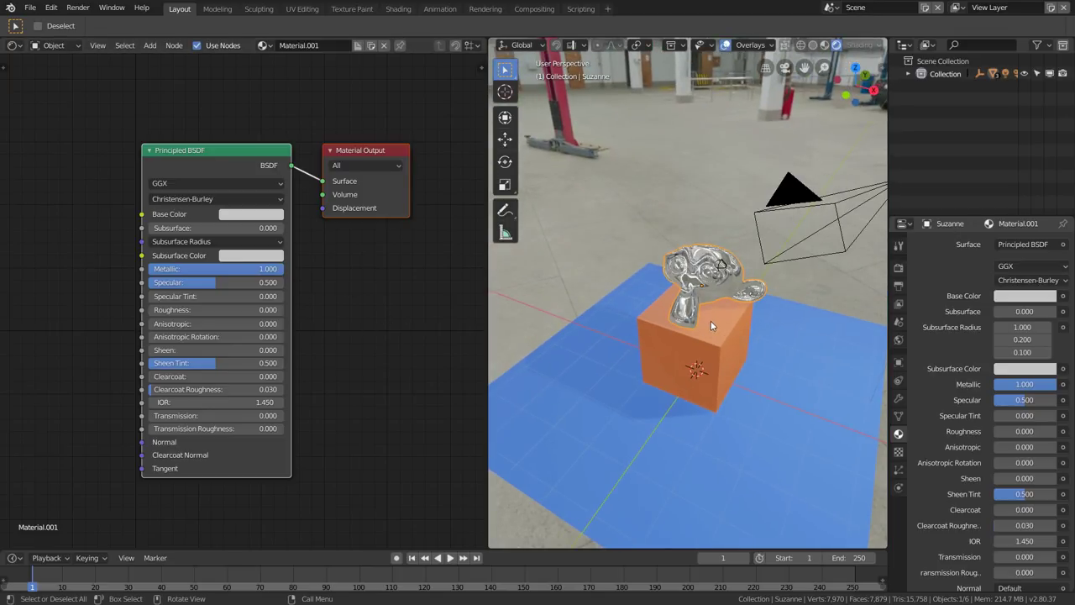
pyautogui.moveTo(711, 320)
pyautogui.mouseDown(button='middle')
pyautogui.moveTo(738, 313)
pyautogui.moveTo(715, 323)
pyautogui.mouseUp(button='middle')
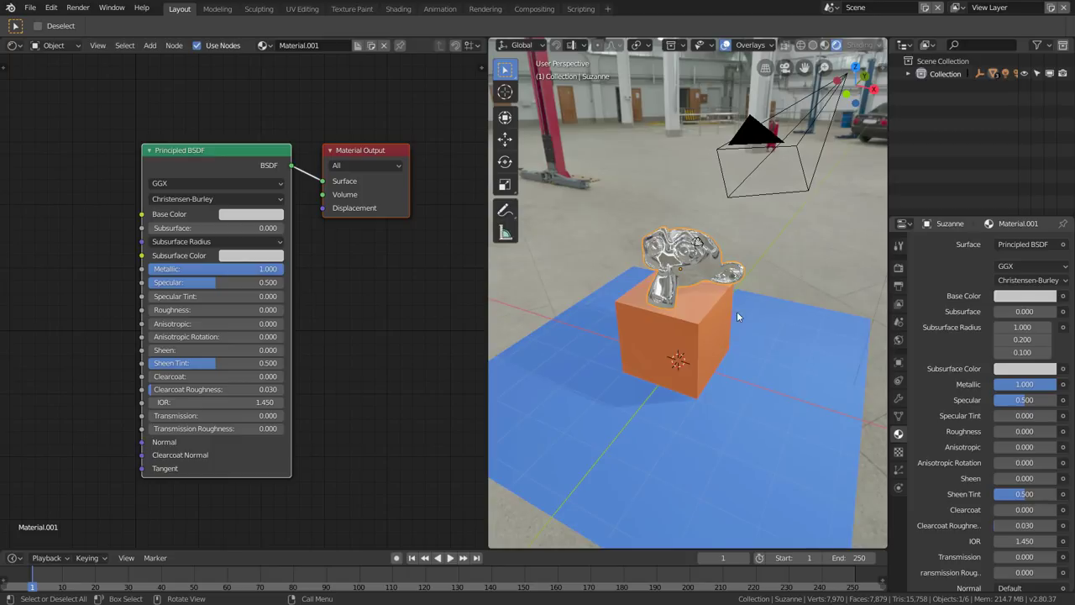
pyautogui.scroll(-2, 780, 220)
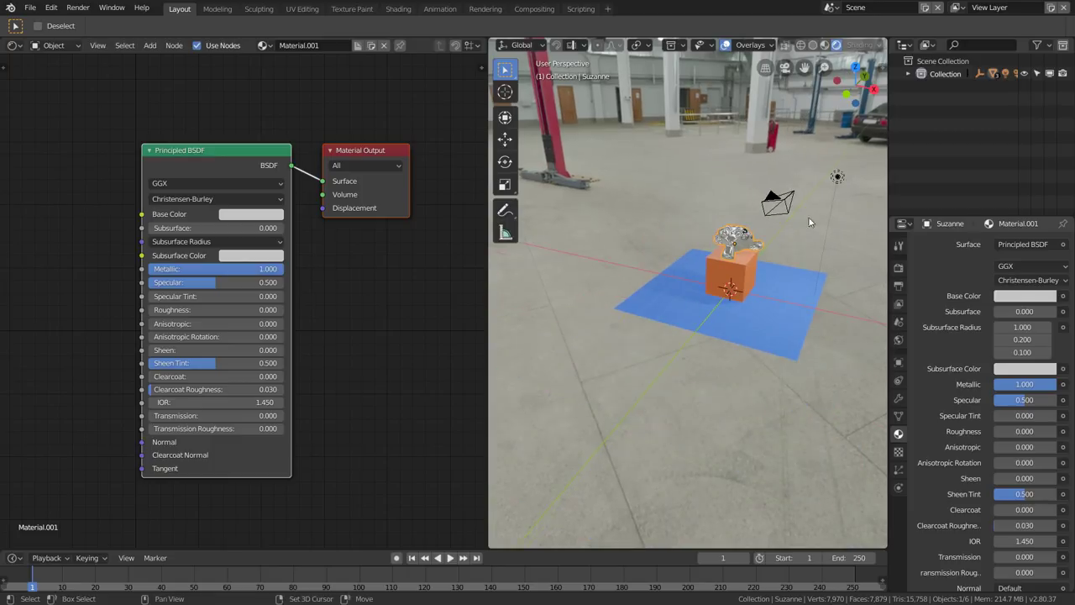
# - Select the point light, toggle its shadows to compare, and set shadow Softness to 0
pyautogui.moveTo(809, 217); pyautogui.dragTo(791, 194, button='middle')
pyautogui.click(790, 183)
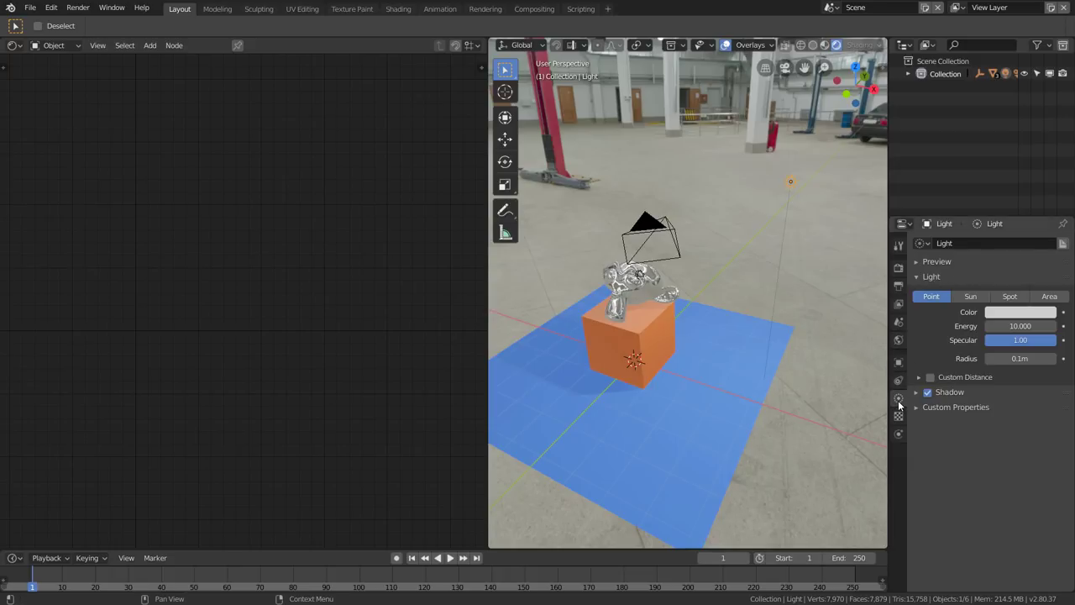
pyautogui.click(929, 393)
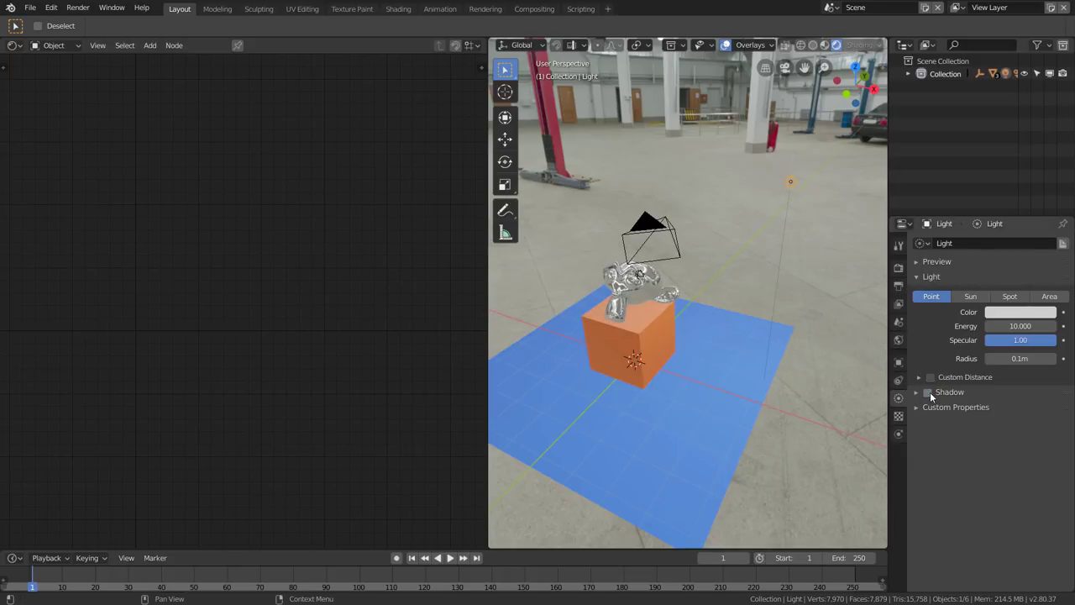
pyautogui.click(929, 393)
pyautogui.scroll(2, 629, 391)
pyautogui.scroll(2, 694, 386)
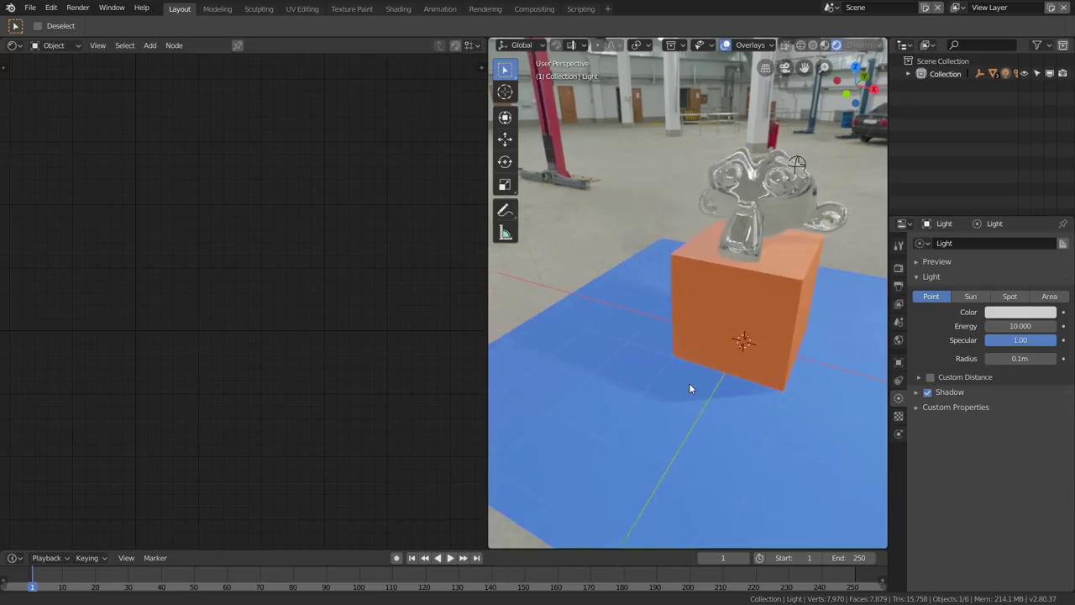
pyautogui.click(928, 393)
pyautogui.click(928, 392)
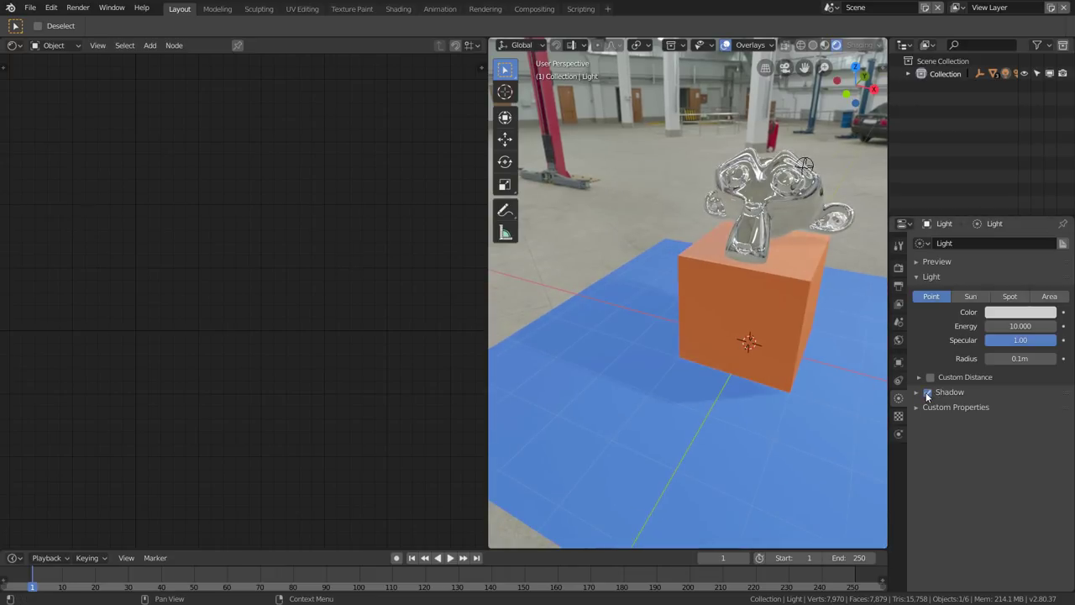
pyautogui.click(929, 393)
pyautogui.click(928, 393)
pyautogui.click(917, 392)
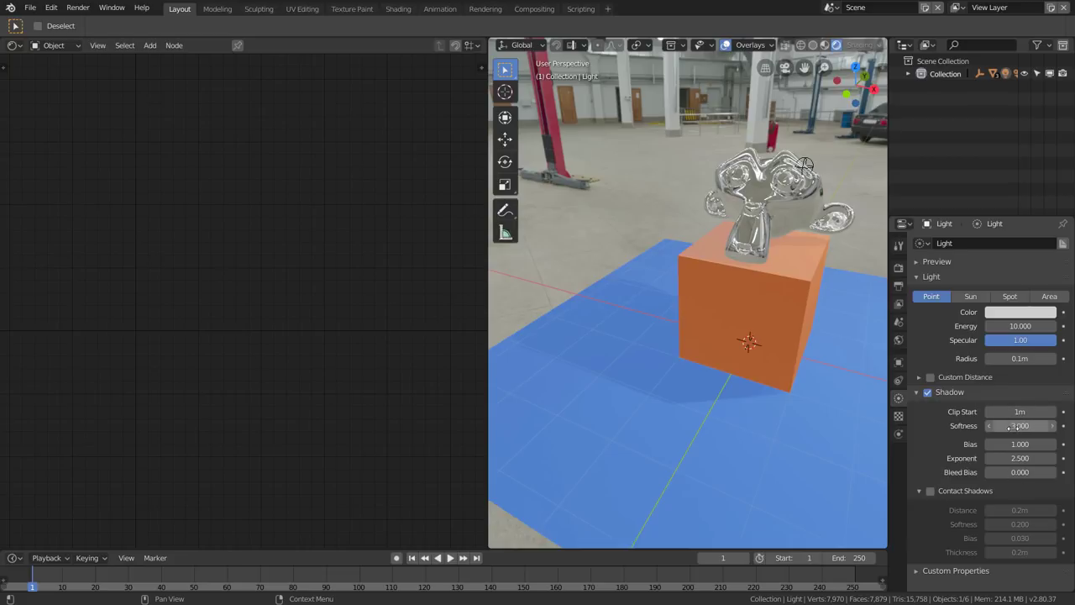
pyautogui.moveTo(1019, 426)
pyautogui.mouseDown()
pyautogui.moveTo(1050, 426)
pyautogui.moveTo(991, 426)
pyautogui.mouseUp()
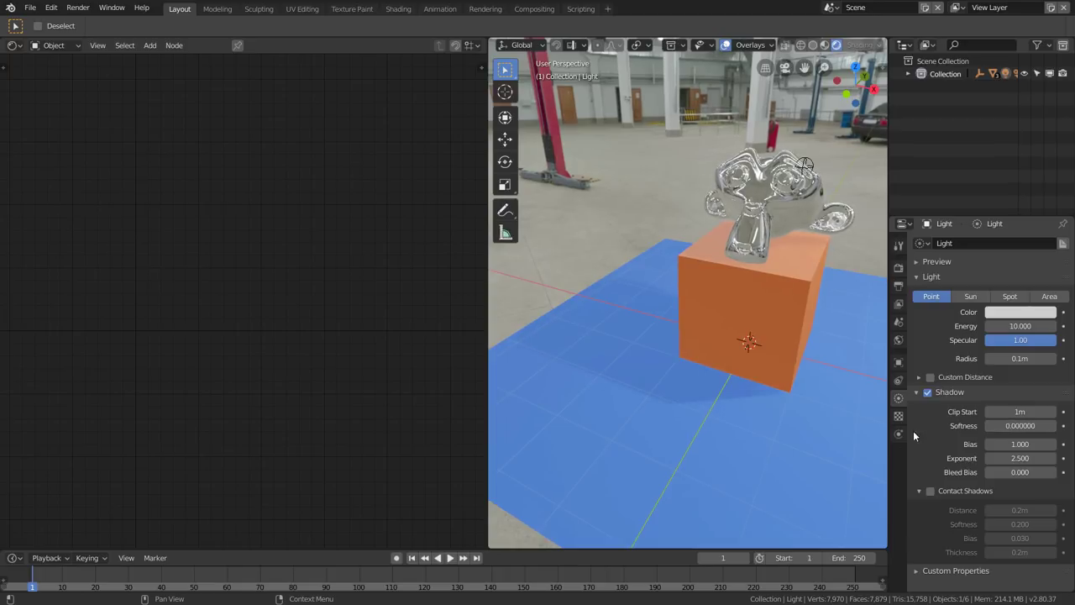
# - Enable Contact Shadows on the point light and zoom in where Suzanne meets the cube
pyautogui.click(930, 492)
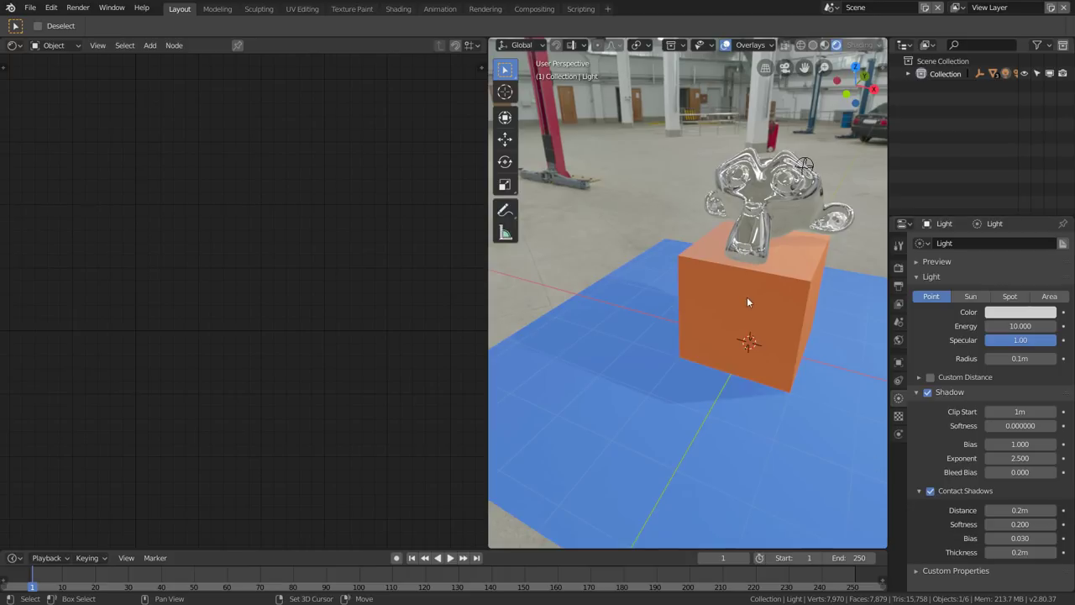
pyautogui.moveTo(747, 297)
pyautogui.mouseDown(button='middle')
pyautogui.moveTo(753, 321)
pyautogui.moveTo(764, 312)
pyautogui.moveTo(743, 353)
pyautogui.moveTo(763, 352)
pyautogui.moveTo(791, 309)
pyautogui.moveTo(808, 345)
pyautogui.moveTo(827, 340)
pyautogui.mouseUp(button='middle')
pyautogui.click(791, 308)
pyautogui.scroll(5, 832, 336)
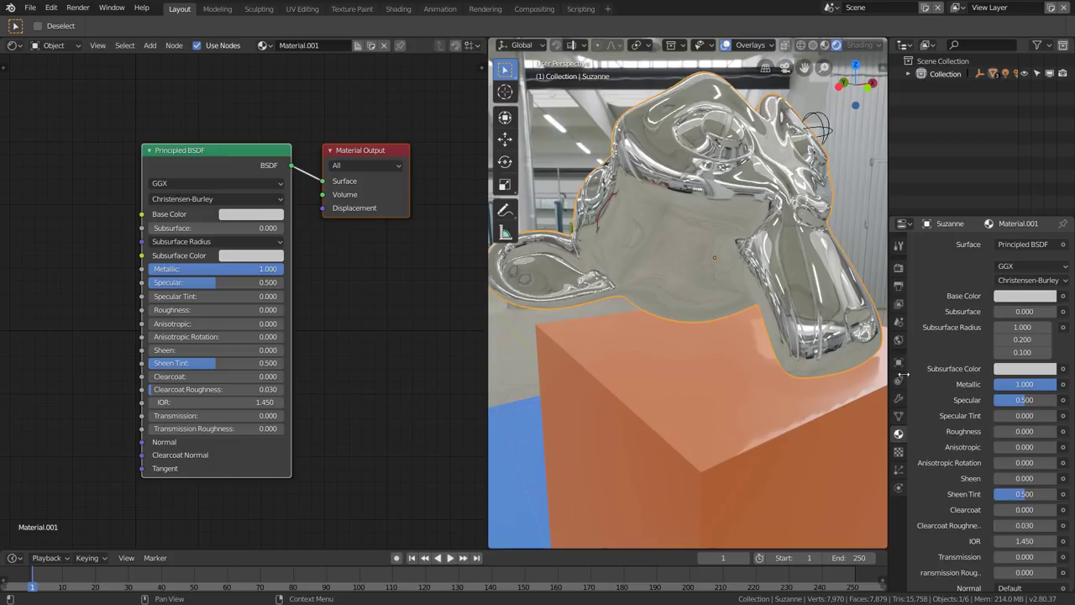
pyautogui.scroll(-2, 839, 156)
pyautogui.scroll(-5, 838, 156)
pyautogui.scroll(1, 838, 156)
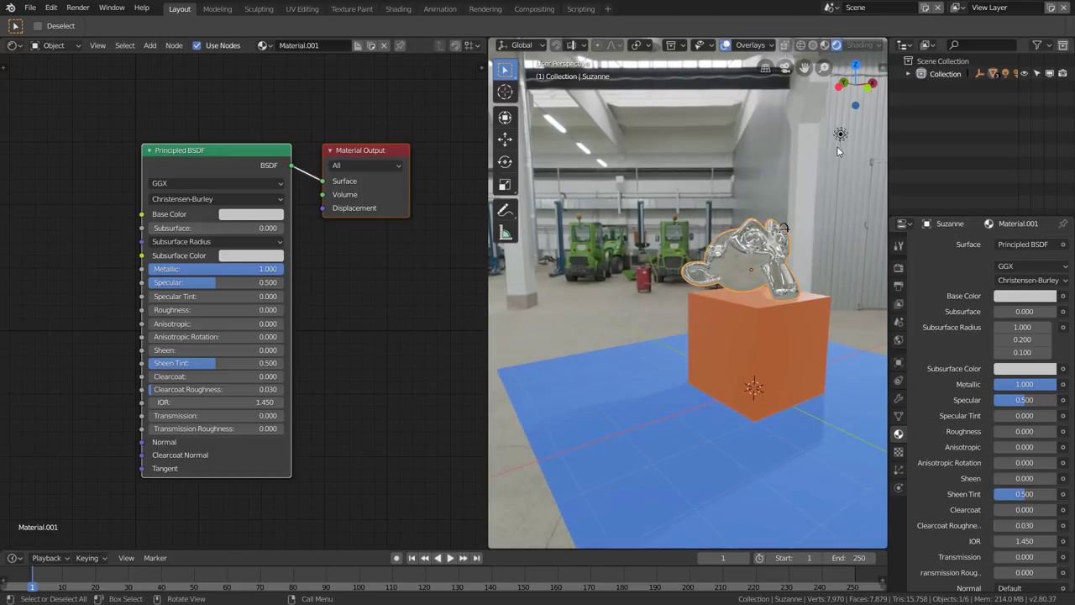
# - Reselect the point light and toggle Contact Shadows off and on to compare, leaving them enabled
pyautogui.click(837, 147)
pyautogui.moveTo(805, 219); pyautogui.dragTo(766, 301, button='middle')
pyautogui.scroll(3, 766, 300)
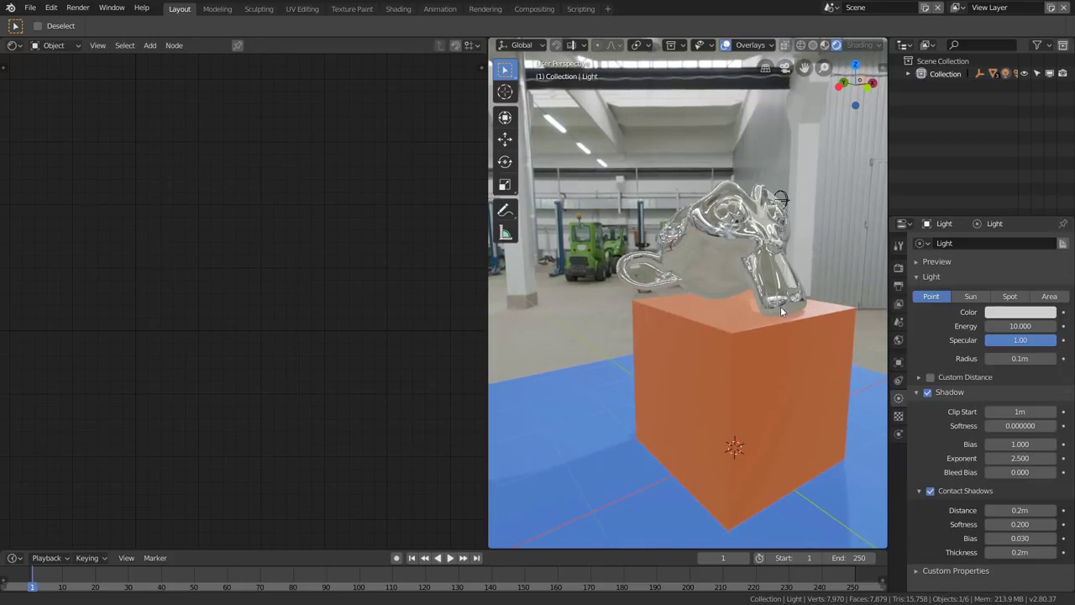
pyautogui.scroll(2, 780, 311)
pyautogui.click(930, 492)
pyautogui.click(931, 492)
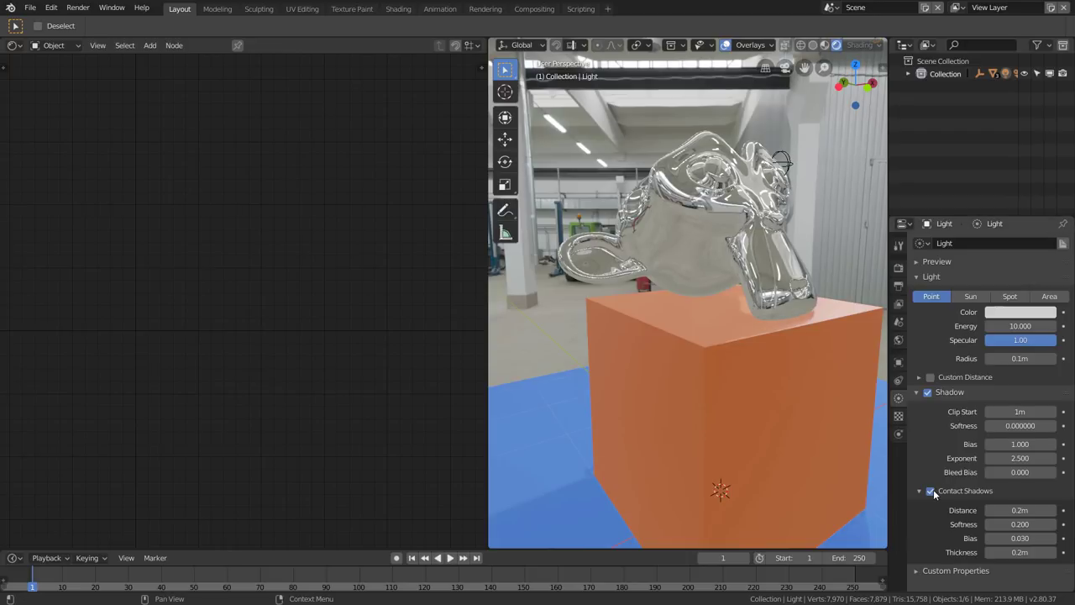
pyautogui.click(931, 492)
pyautogui.scroll(1, 816, 324)
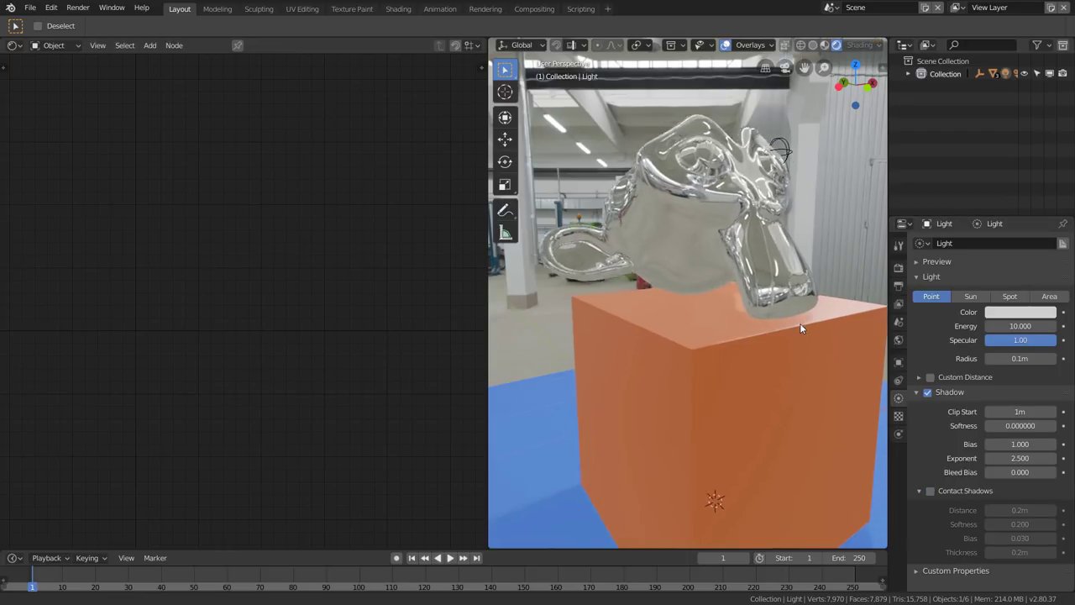
pyautogui.scroll(1, 818, 319)
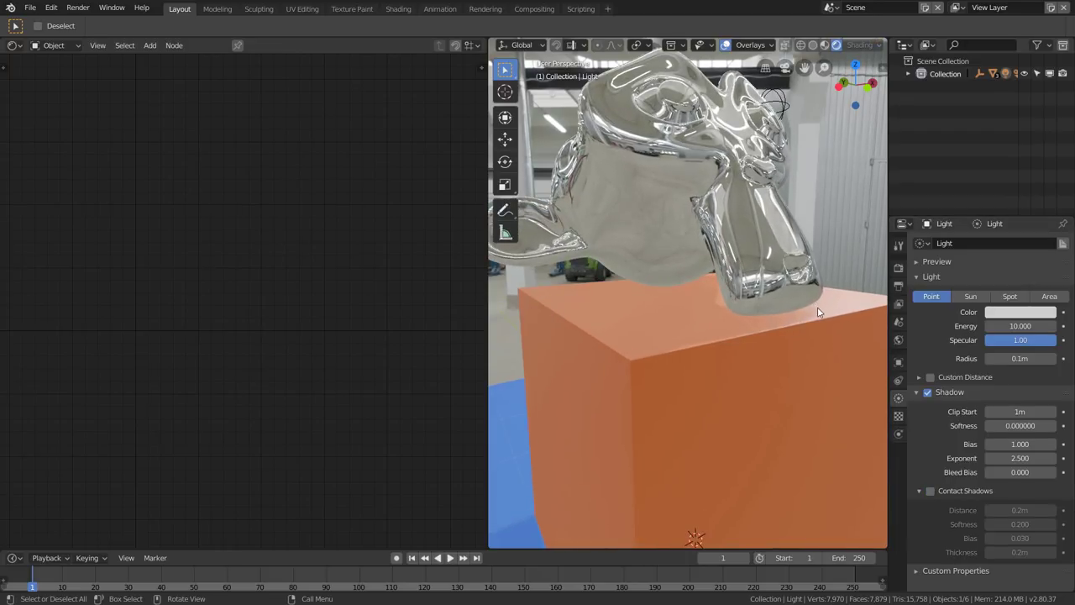
pyautogui.click(930, 492)
pyautogui.click(930, 493)
pyautogui.click(930, 492)
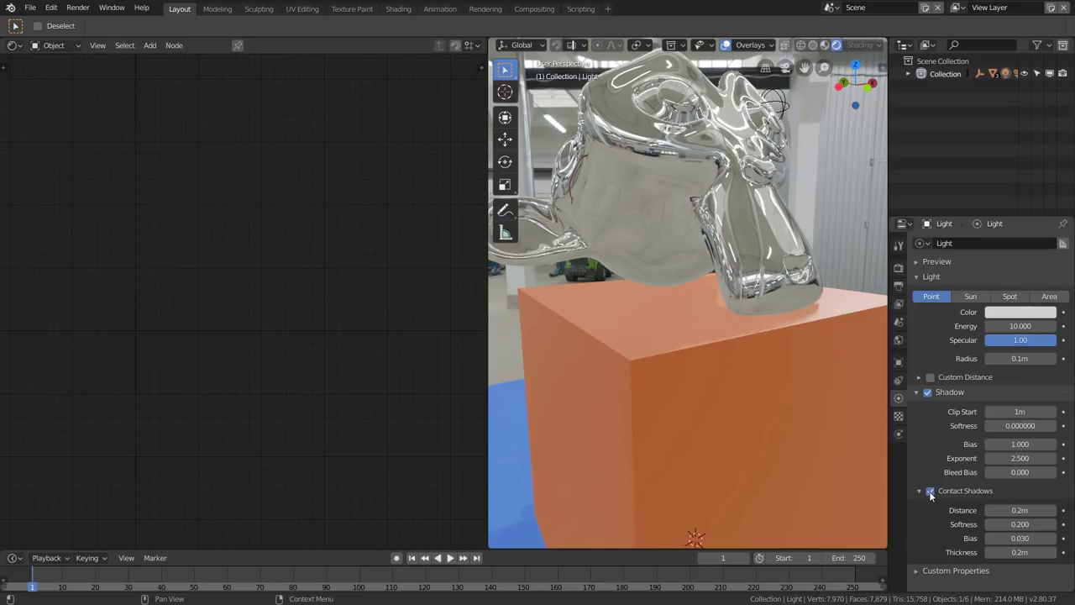
pyautogui.click(930, 491)
pyautogui.click(930, 491)
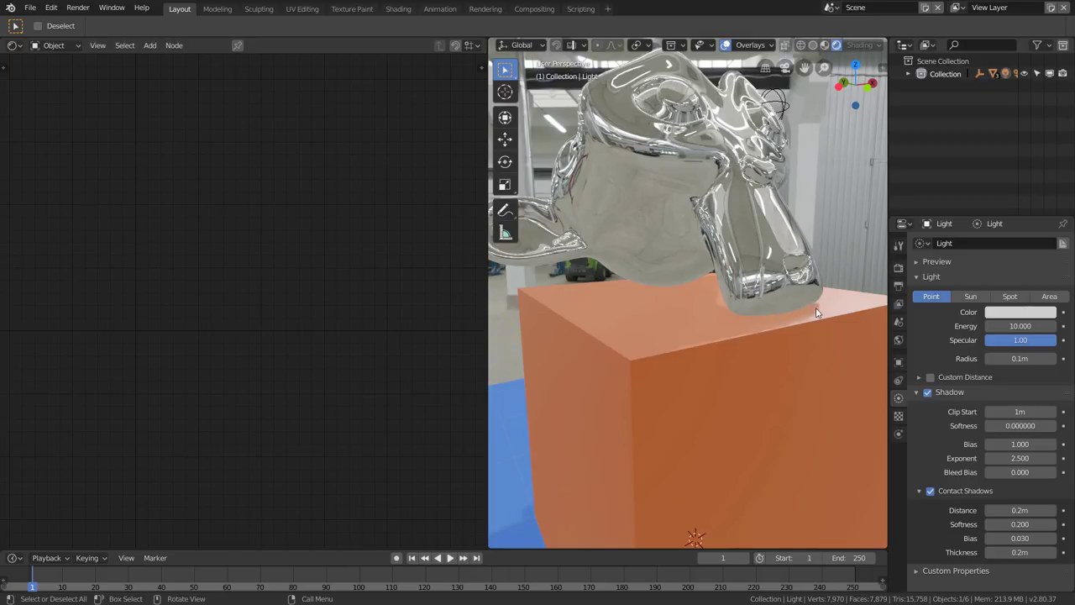
pyautogui.scroll(-5, 771, 328)
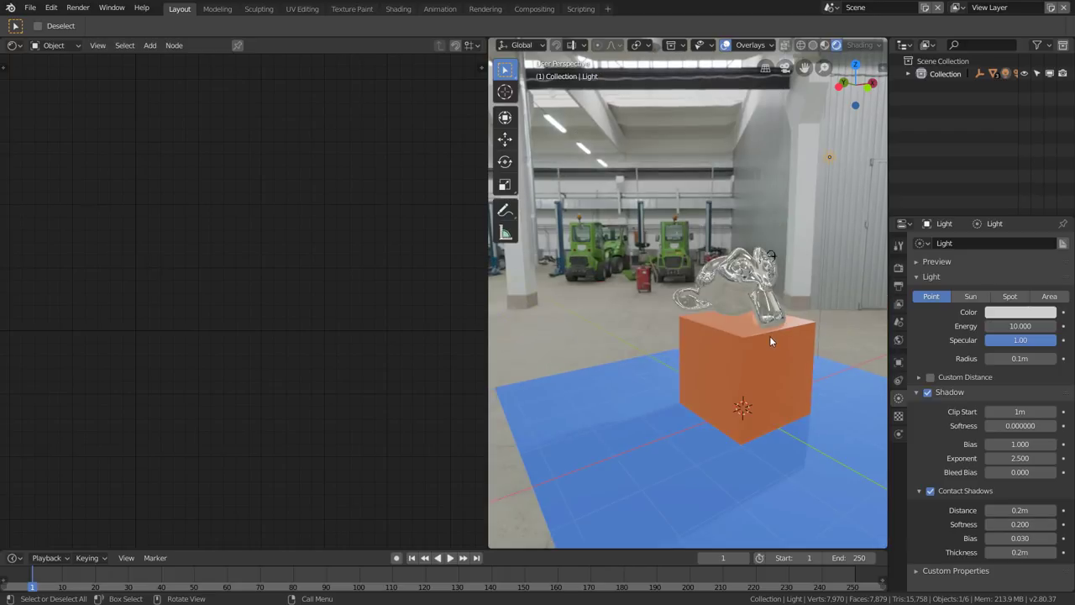
pyautogui.moveTo(769, 336)
pyautogui.mouseDown(button='middle')
pyautogui.moveTo(703, 393)
pyautogui.moveTo(734, 361)
pyautogui.moveTo(745, 400)
pyautogui.moveTo(732, 386)
pyautogui.mouseUp(button='middle')
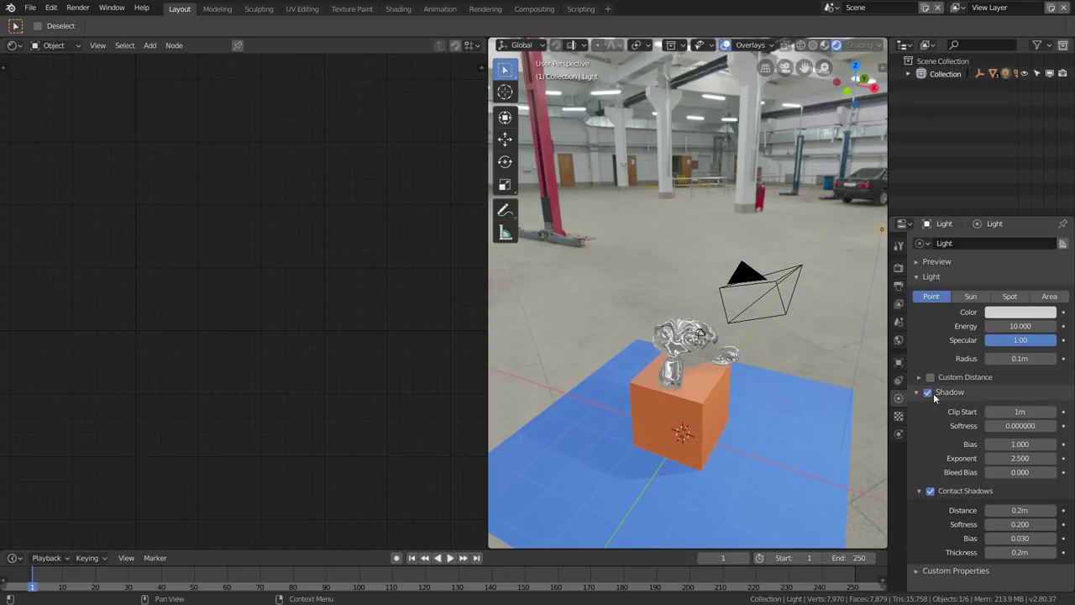
# - Show the Eevee render settings, expand Shadows and review the Cube Size options (512px, ESM)
pyautogui.click(900, 269)
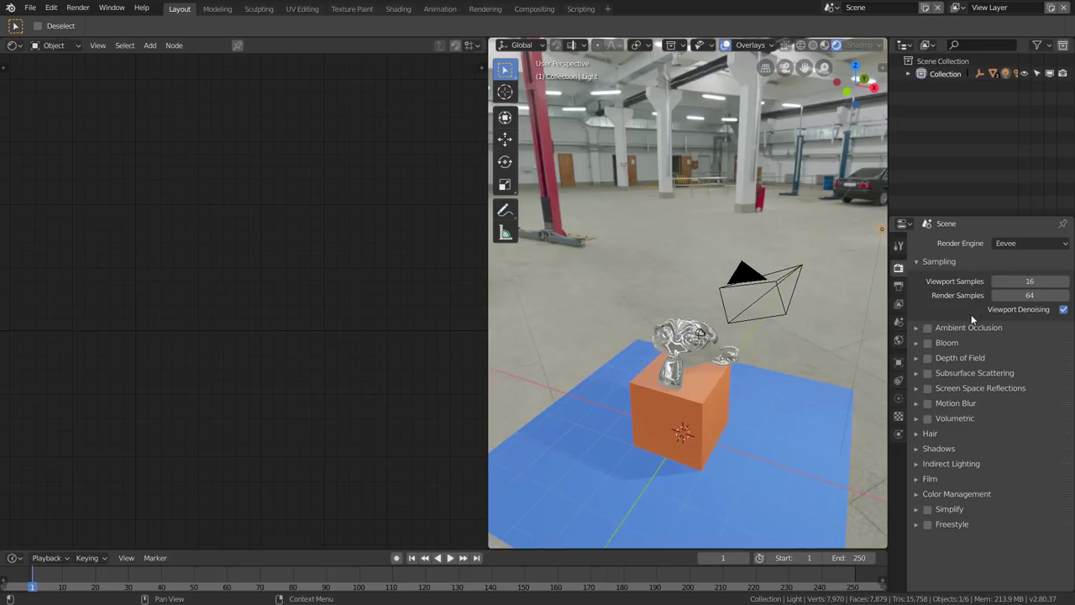
pyautogui.click(925, 449)
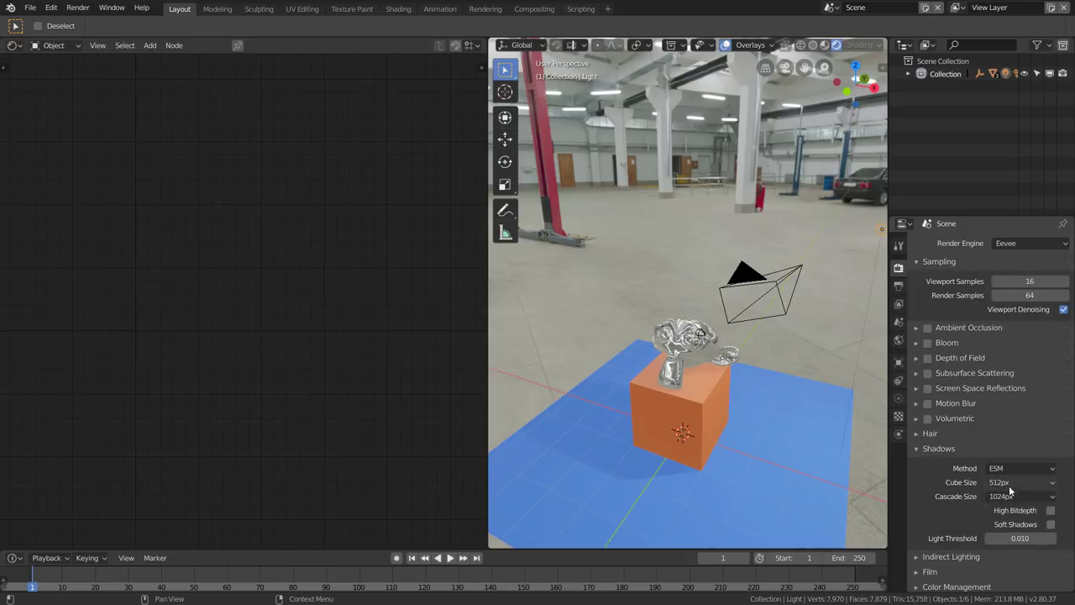
pyautogui.click(1019, 481)
# - Select Suzanne and raise her Material.001 Roughness to 0.380 for a satin finish
pyautogui.click(916, 449)
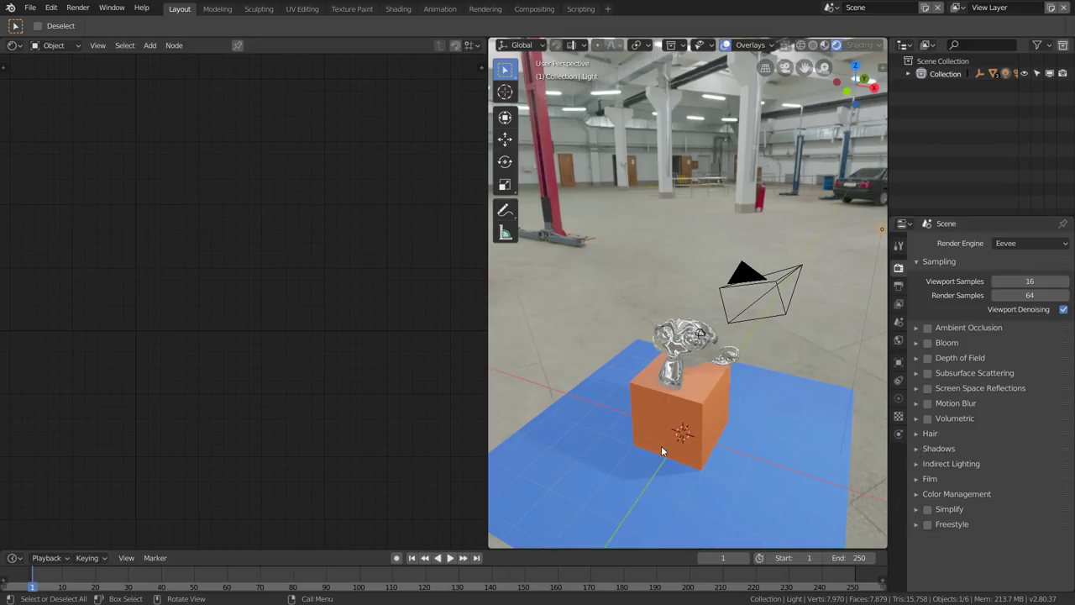
pyautogui.moveTo(696, 428); pyautogui.dragTo(702, 430, button='middle')
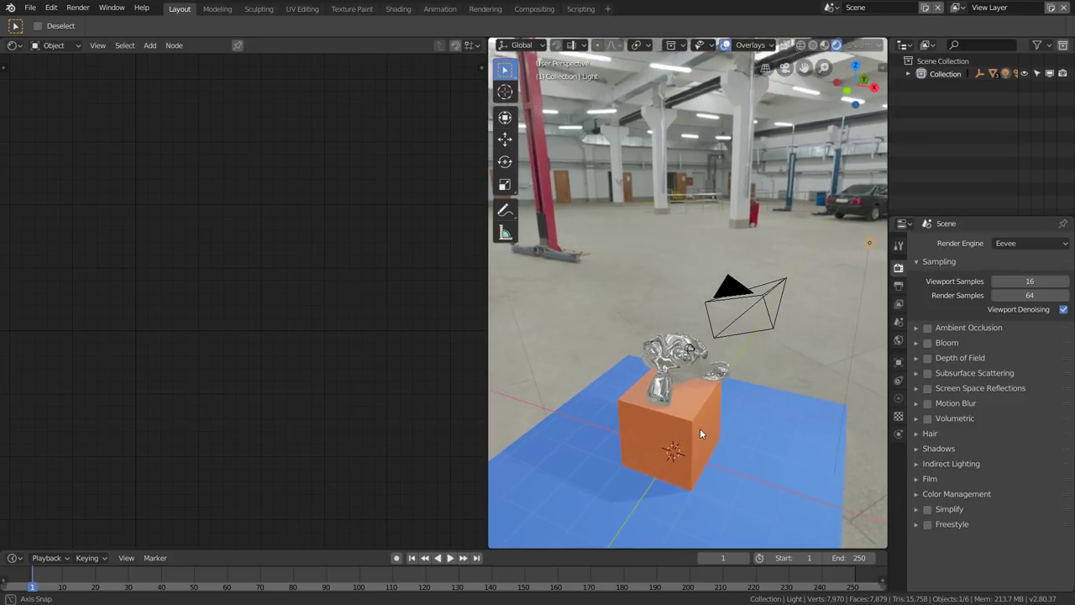
pyautogui.scroll(2, 687, 444)
pyautogui.scroll(3, 684, 415)
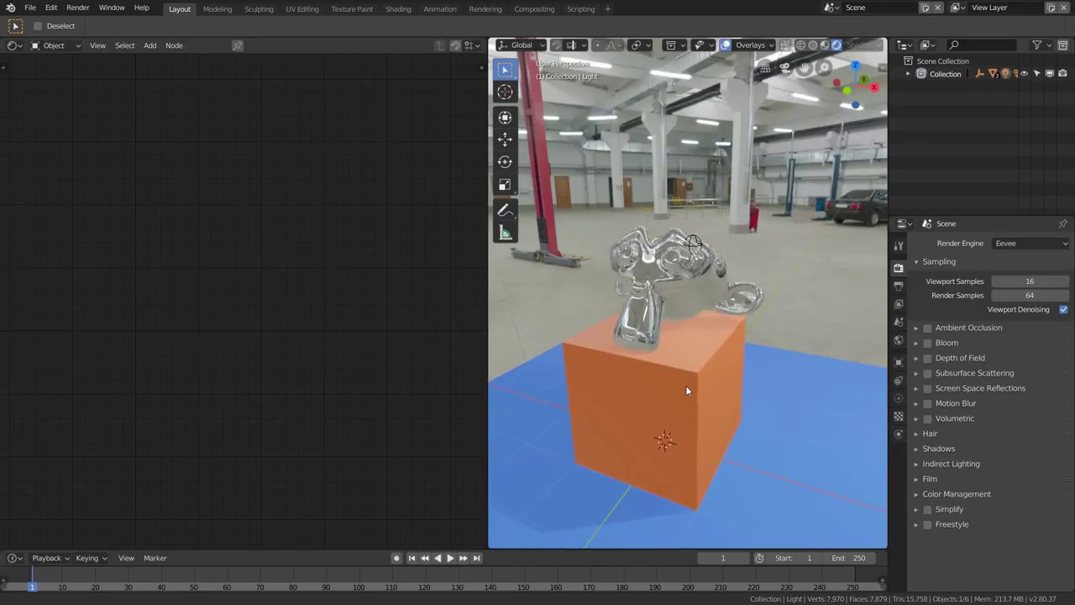
pyautogui.scroll(2, 685, 385)
pyautogui.click(670, 266)
pyautogui.click(898, 433)
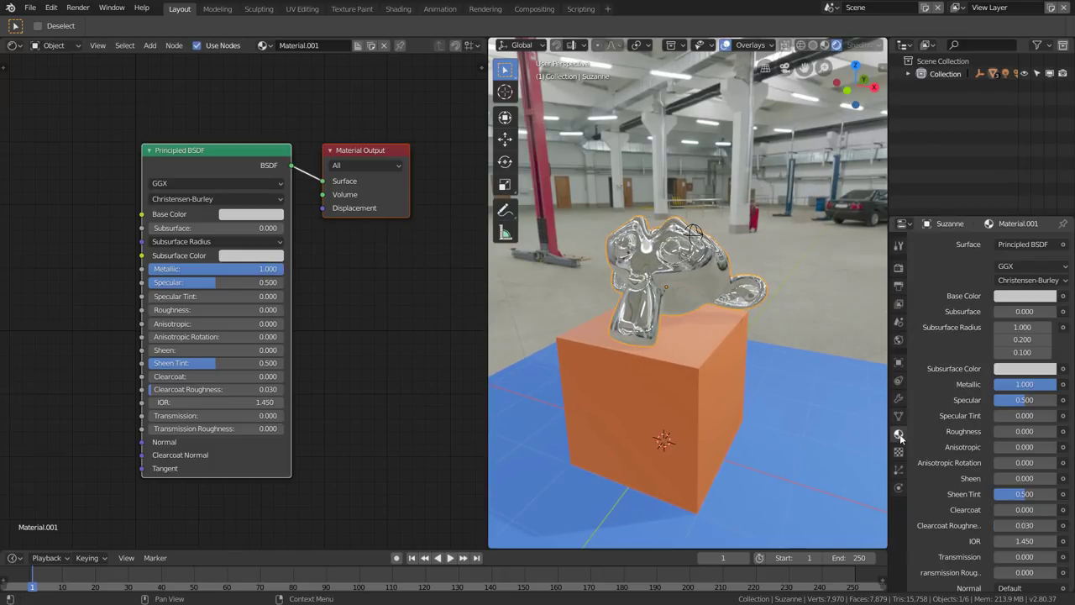
pyautogui.moveTo(996, 436); pyautogui.dragTo(1020, 436)
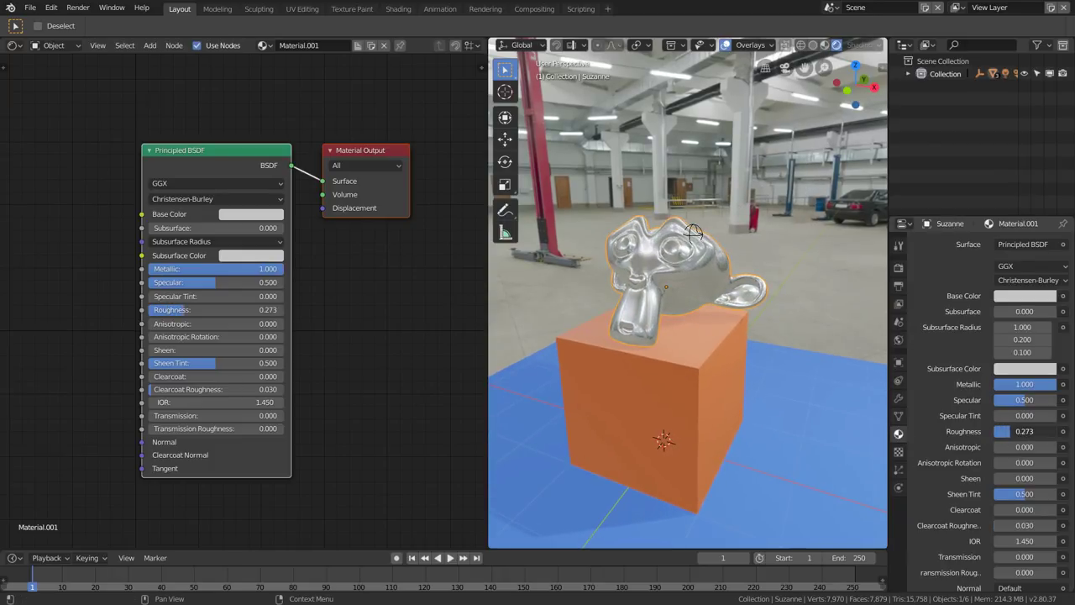
pyautogui.moveTo(1021, 431); pyautogui.dragTo(1032, 431)
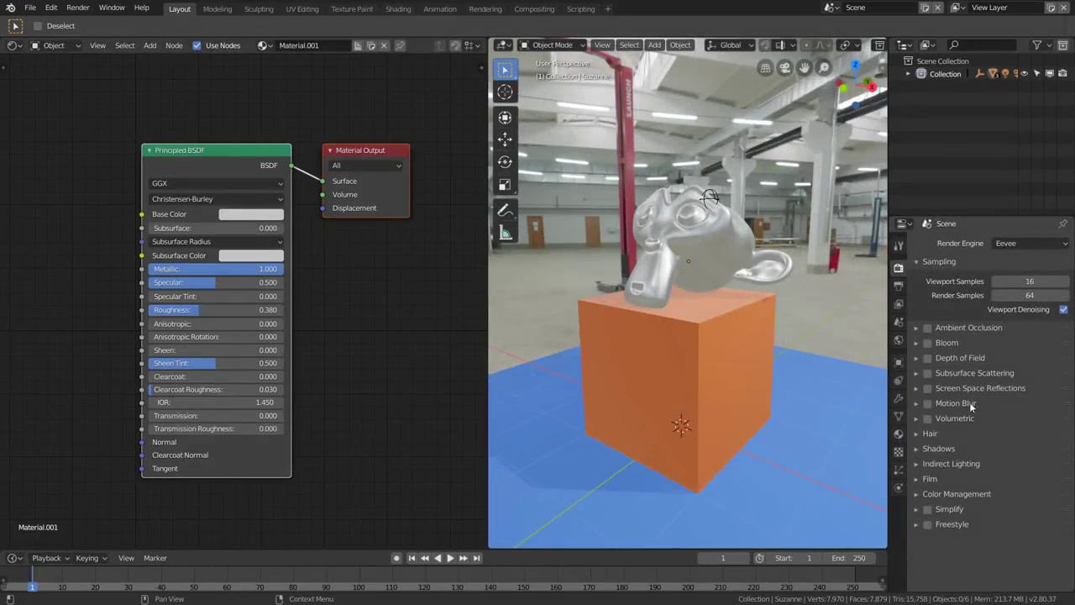
# - Enable ambient occlusion and increase its Distance to 0.521m
pyautogui.click(927, 327)
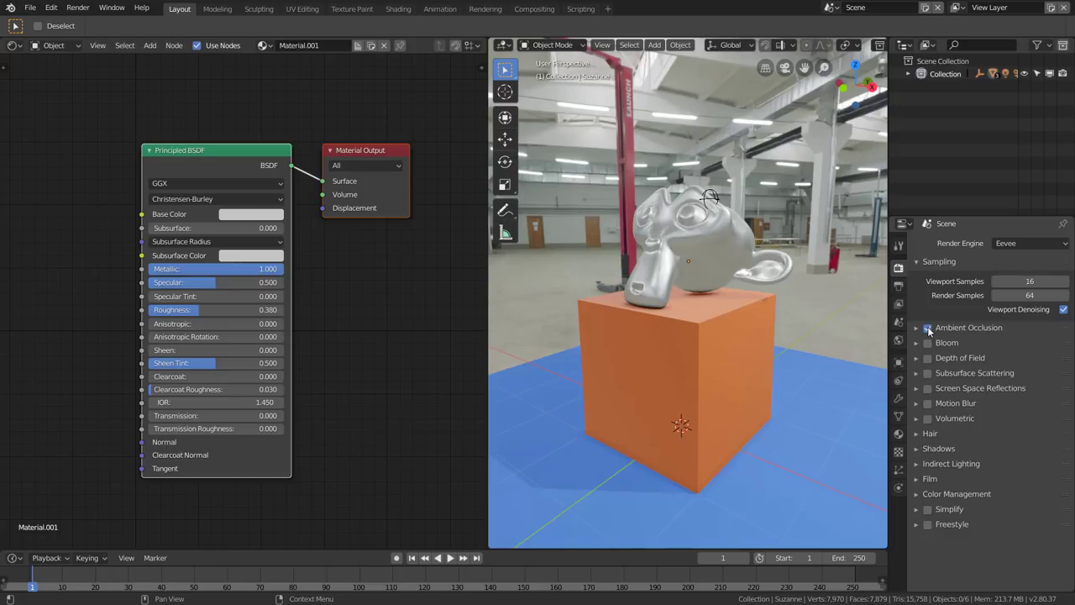
pyautogui.moveTo(736, 303)
pyautogui.mouseDown(button='middle')
pyautogui.moveTo(720, 340)
pyautogui.moveTo(766, 307)
pyautogui.mouseUp(button='middle')
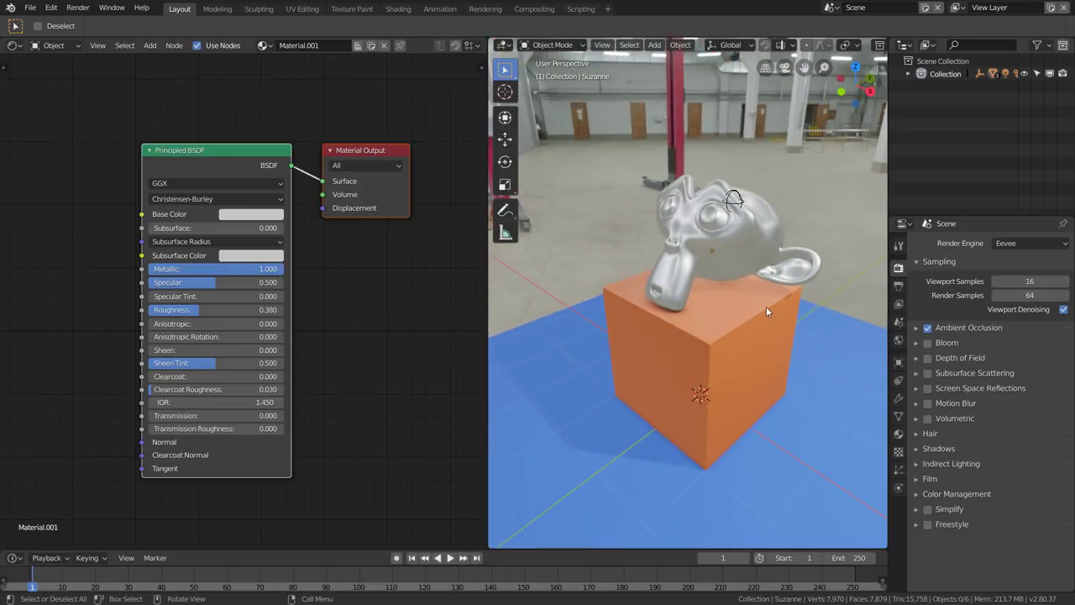
pyautogui.click(919, 327)
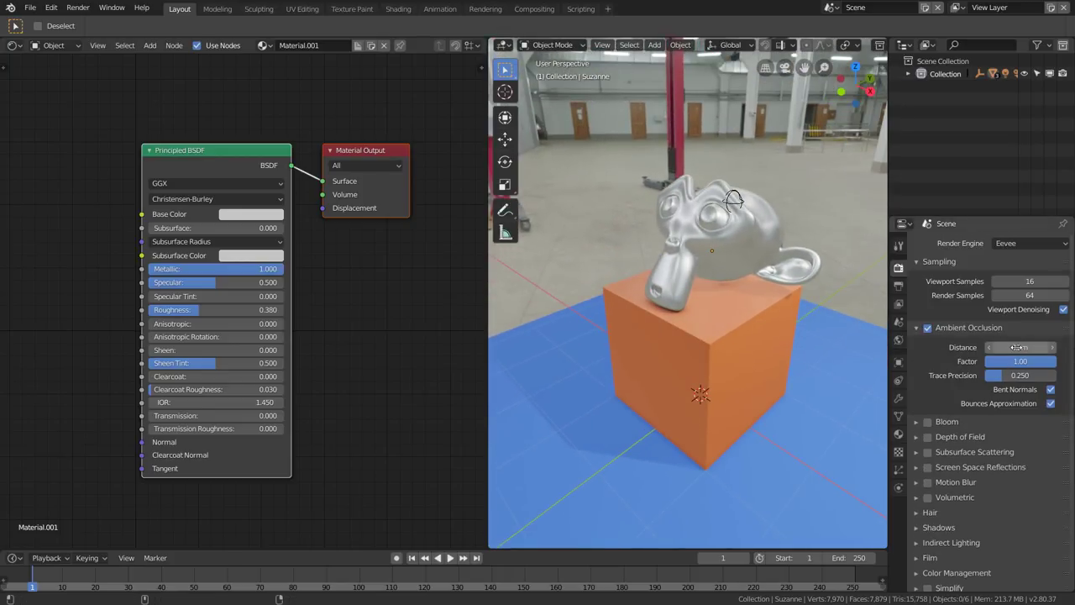
pyautogui.moveTo(1020, 347)
pyautogui.mouseDown()
pyautogui.moveTo(1045, 346)
pyautogui.moveTo(1000, 362)
pyautogui.moveTo(1042, 361)
pyautogui.mouseUp()
pyautogui.moveTo(711, 355)
pyautogui.mouseDown(button='middle')
pyautogui.moveTo(727, 337)
pyautogui.moveTo(701, 336)
pyautogui.moveTo(846, 361)
pyautogui.moveTo(764, 361)
pyautogui.moveTo(745, 374)
pyautogui.moveTo(770, 371)
pyautogui.moveTo(750, 377)
pyautogui.moveTo(764, 378)
pyautogui.moveTo(708, 404)
pyautogui.mouseUp(button='middle')
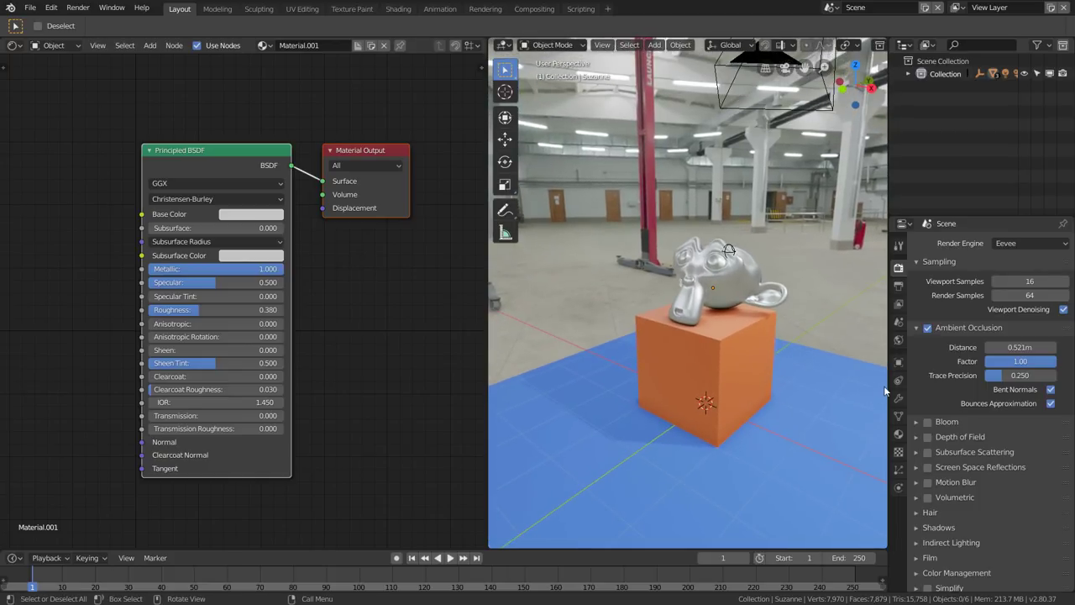
# - Collapse the AO and Sampling panels, then enable Bloom with its settings expanded
pyautogui.click(917, 327)
pyautogui.click(917, 262)
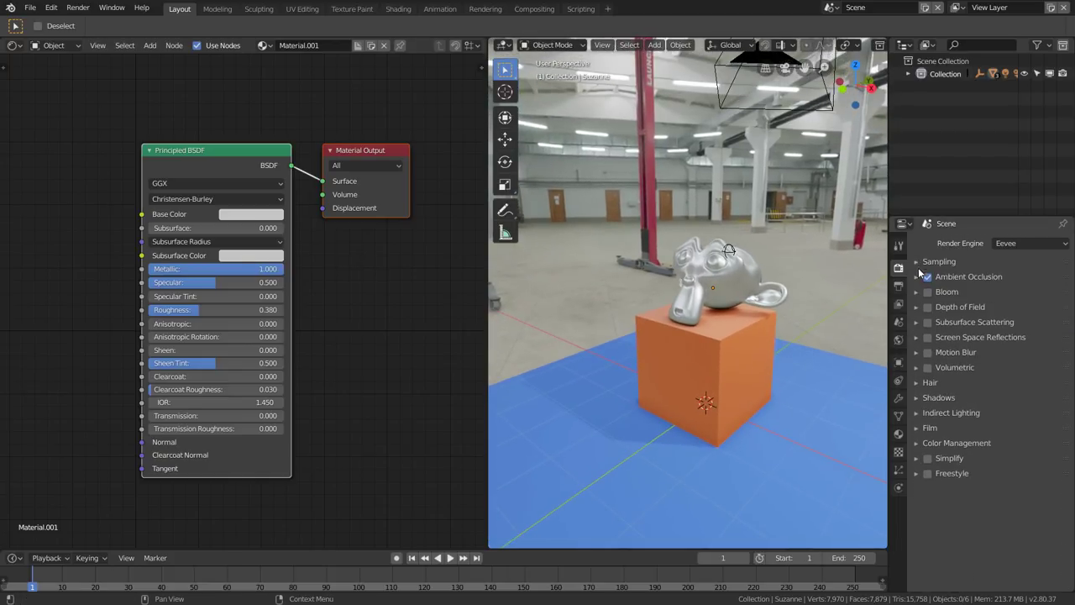
pyautogui.click(916, 292)
pyautogui.click(928, 291)
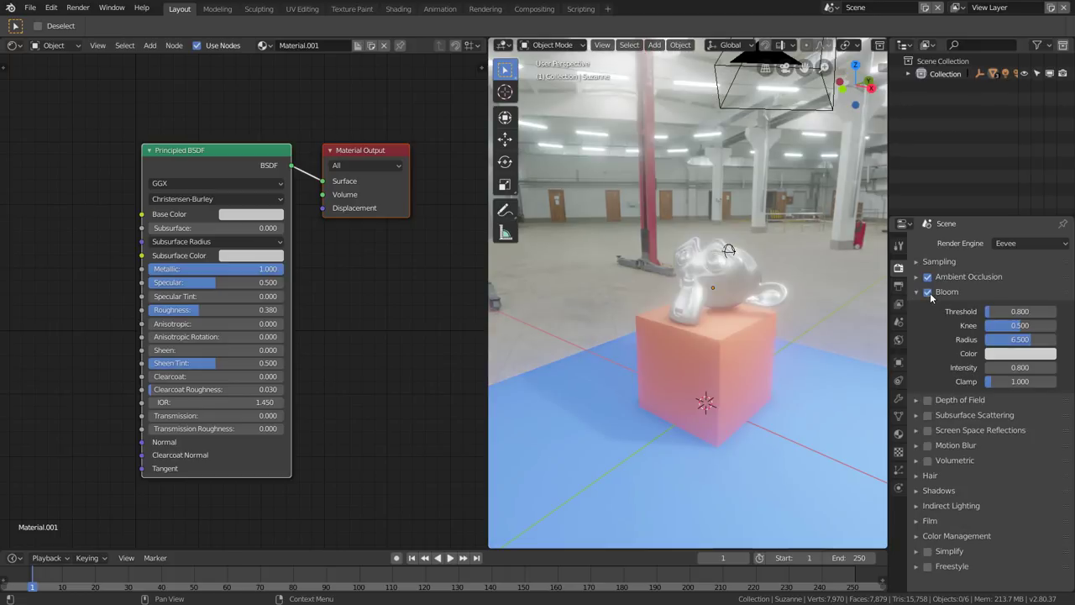
# - Set the bloom Threshold to 8.019, briefly turning bloom off to compare
pyautogui.scroll(3, 708, 287)
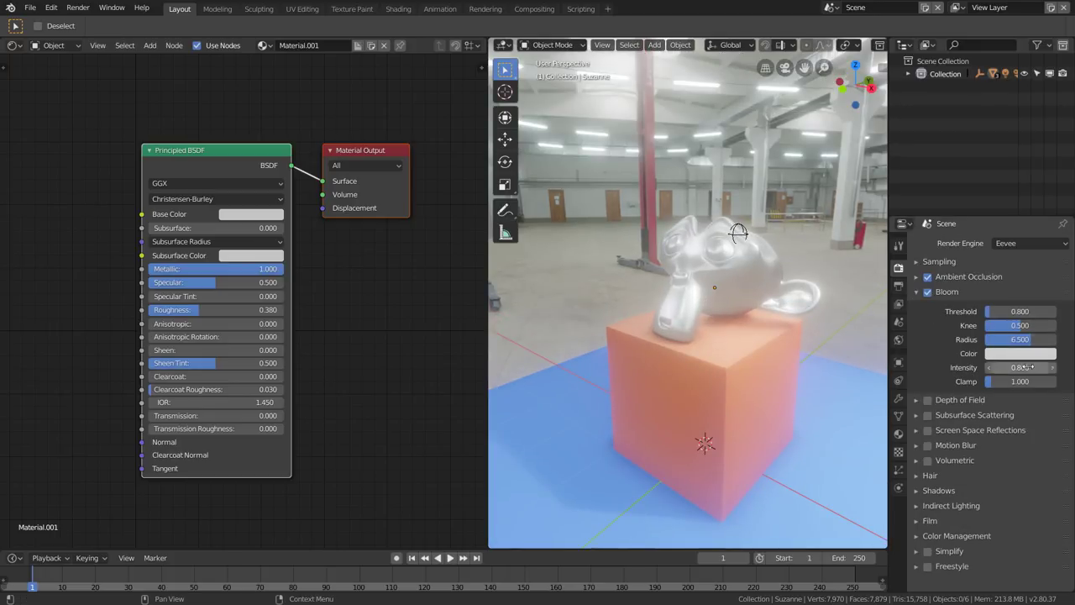
pyautogui.moveTo(1019, 311)
pyautogui.mouseDown()
pyautogui.moveTo(1067, 311)
pyautogui.moveTo(1045, 310)
pyautogui.mouseUp()
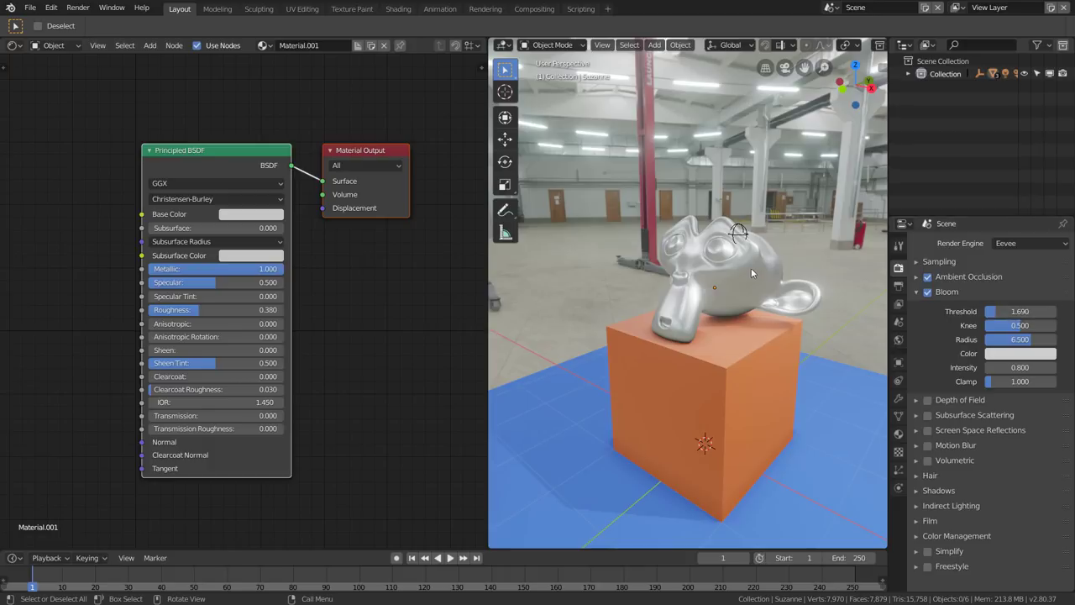
pyautogui.click(935, 292)
pyautogui.click(928, 292)
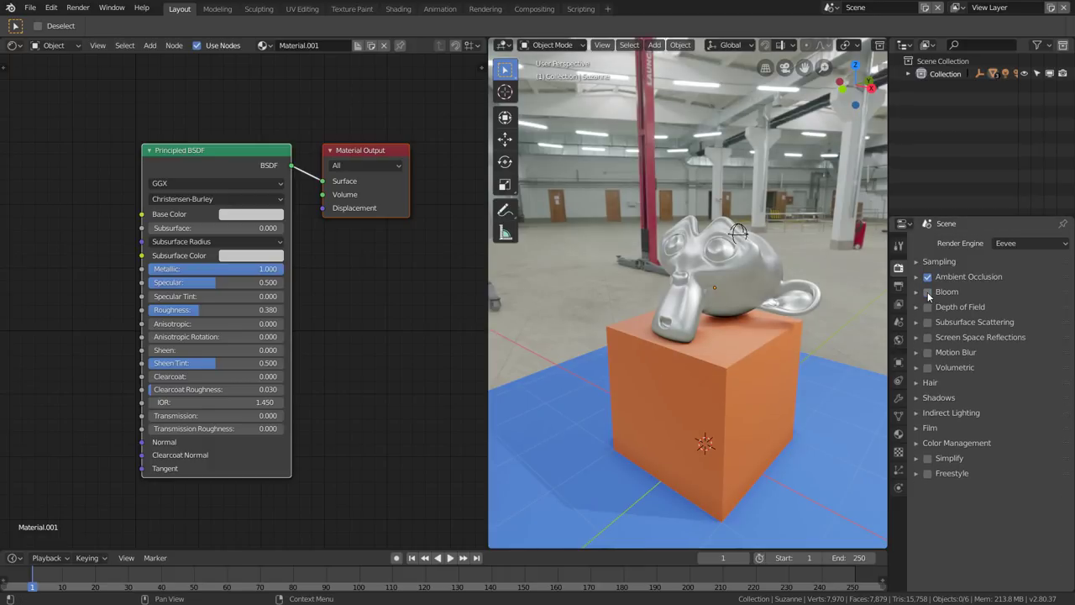
pyautogui.click(927, 291)
pyautogui.click(917, 292)
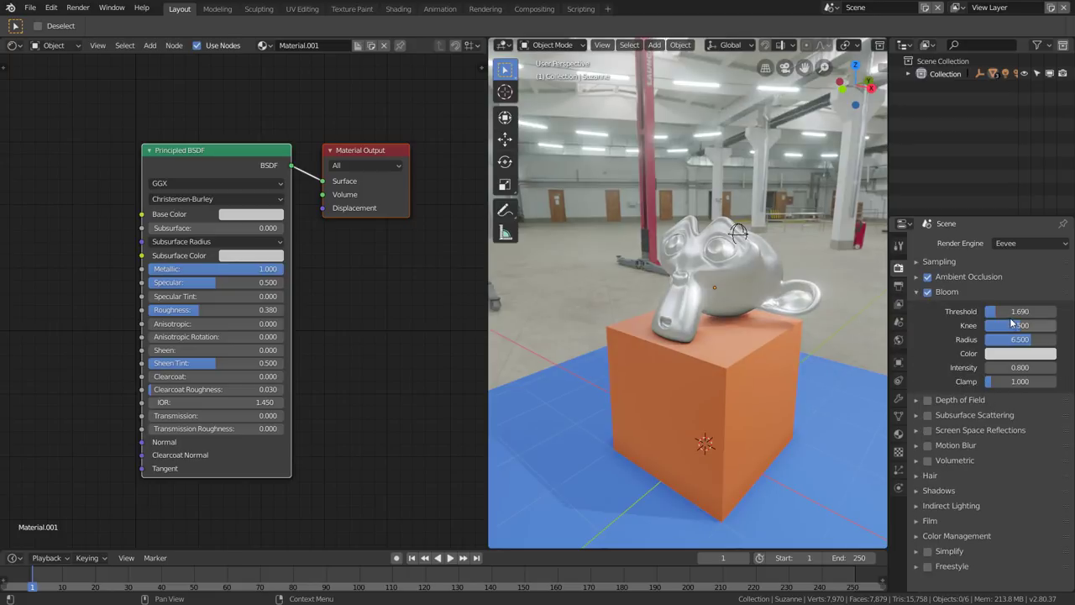
pyautogui.moveTo(1008, 311)
pyautogui.mouseDown()
pyautogui.moveTo(1055, 310)
pyautogui.moveTo(1042, 312)
pyautogui.mouseUp()
pyautogui.click(928, 292)
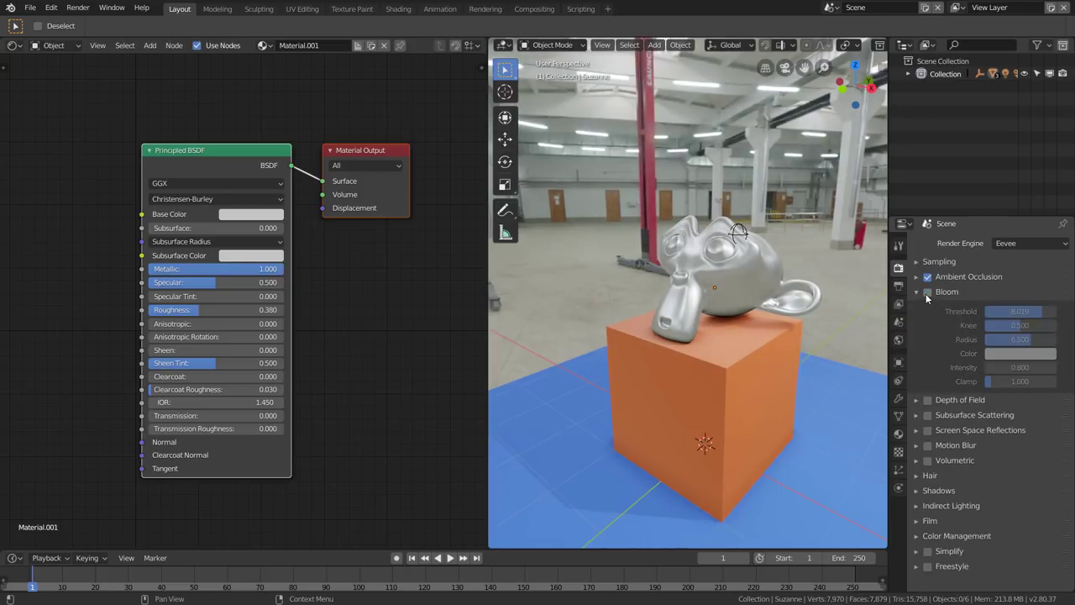
# - Toggle bloom off and on to compare the glow, then set the bloom Radius to 3.293
pyautogui.click(928, 292)
pyautogui.click(927, 292)
pyautogui.click(927, 292)
pyautogui.click(927, 292)
pyautogui.click(928, 292)
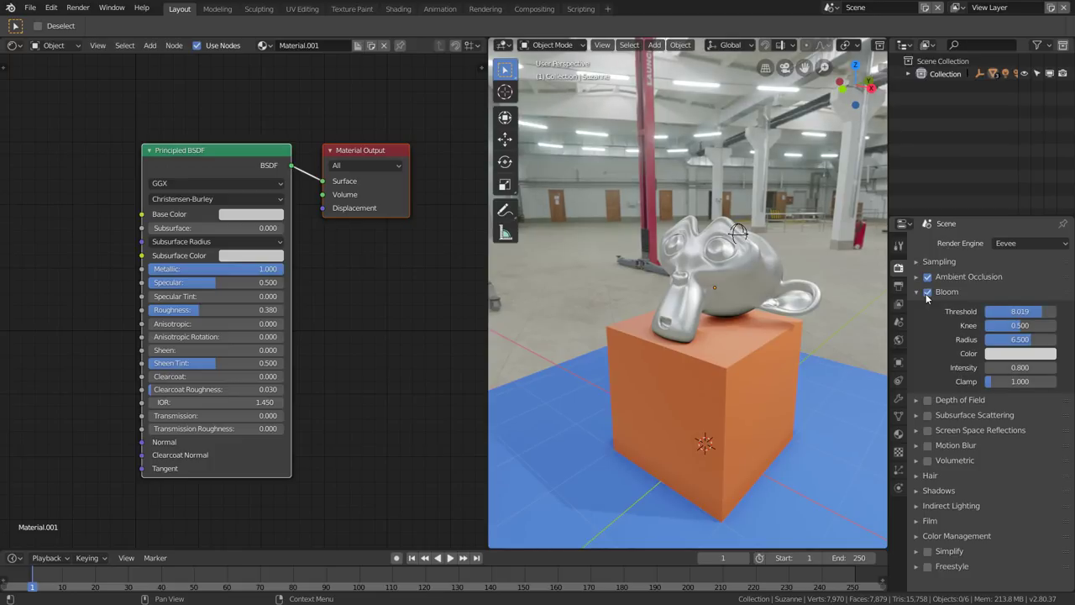
pyautogui.moveTo(1032, 339)
pyautogui.mouseDown()
pyautogui.moveTo(1050, 367)
pyautogui.moveTo(1027, 367)
pyautogui.moveTo(1010, 340)
pyautogui.mouseUp()
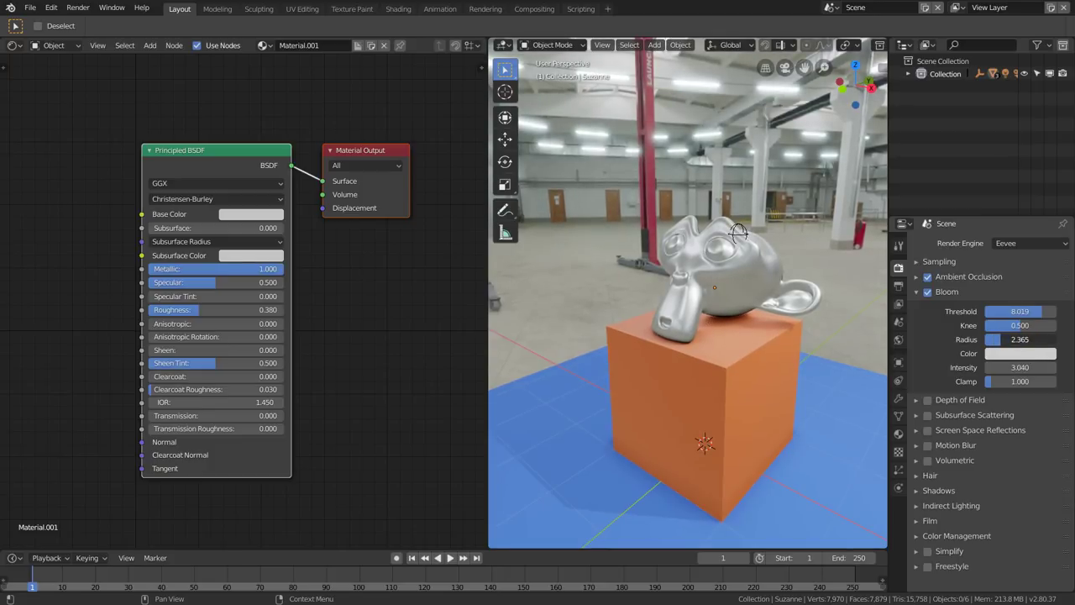
pyautogui.moveTo(727, 320)
pyautogui.mouseDown(button='middle')
pyautogui.moveTo(640, 305)
pyautogui.moveTo(760, 292)
pyautogui.mouseUp(button='middle')
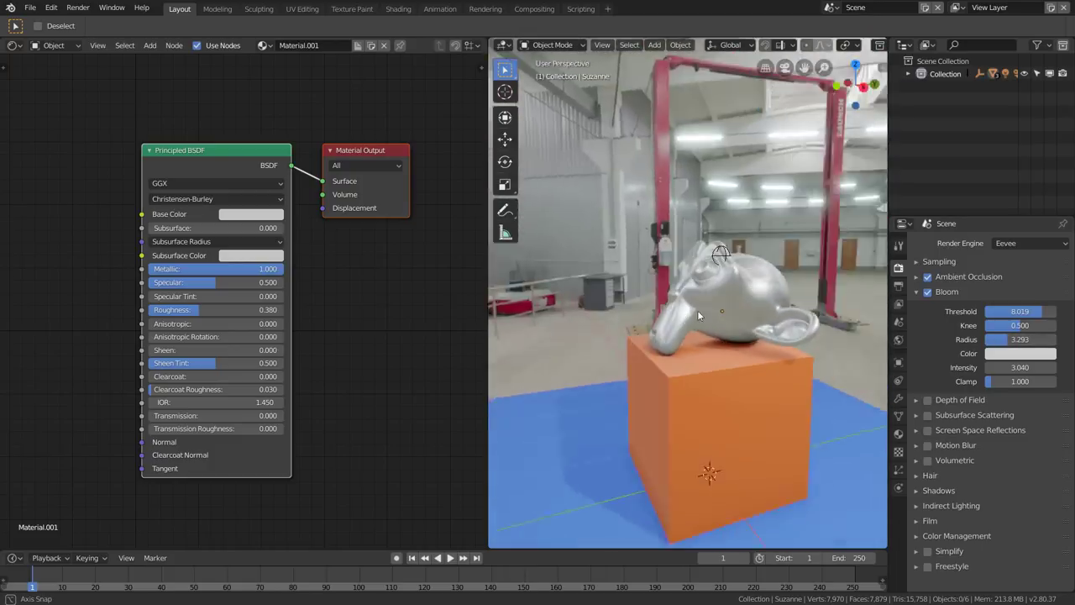
# - Select Suzanne, try Roughness 0, then settle her material Roughness at 0.263
pyautogui.click(757, 290)
pyautogui.click(898, 433)
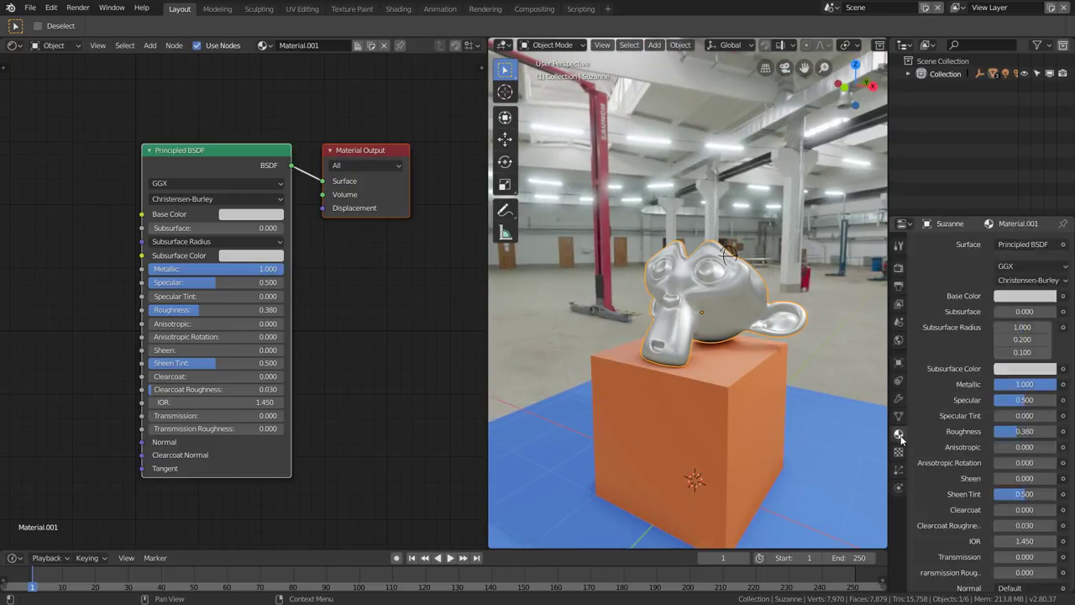
pyautogui.moveTo(1025, 431); pyautogui.dragTo(975, 431)
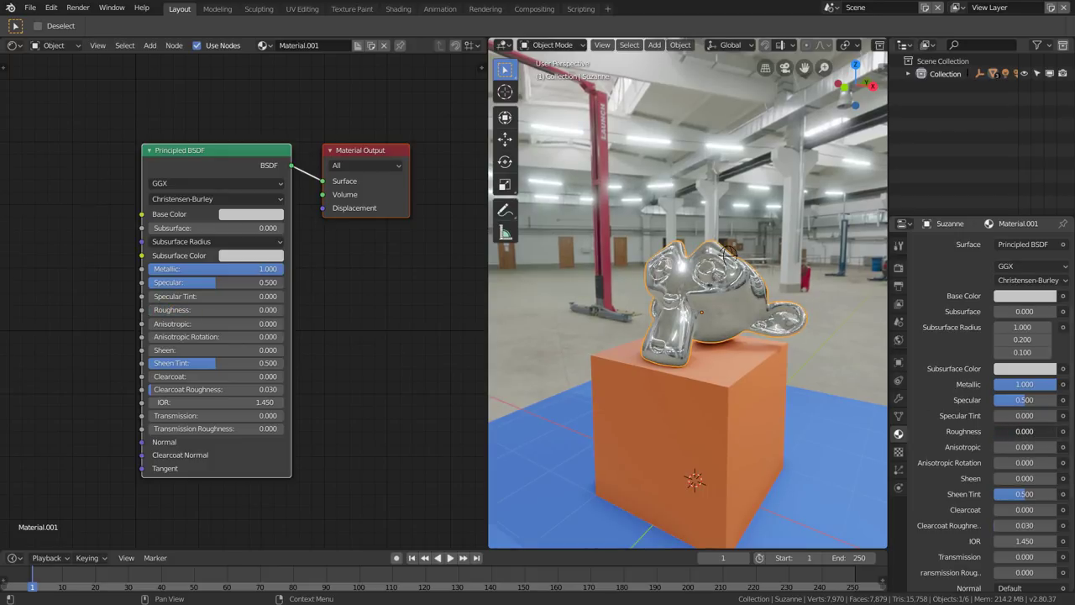
pyautogui.moveTo(758, 346)
pyautogui.mouseDown(button='middle')
pyautogui.moveTo(656, 299)
pyautogui.moveTo(783, 290)
pyautogui.moveTo(806, 276)
pyautogui.moveTo(761, 334)
pyautogui.moveTo(761, 408)
pyautogui.moveTo(711, 307)
pyautogui.moveTo(722, 319)
pyautogui.mouseUp(button='middle')
pyautogui.moveTo(1000, 429); pyautogui.dragTo(1004, 431)
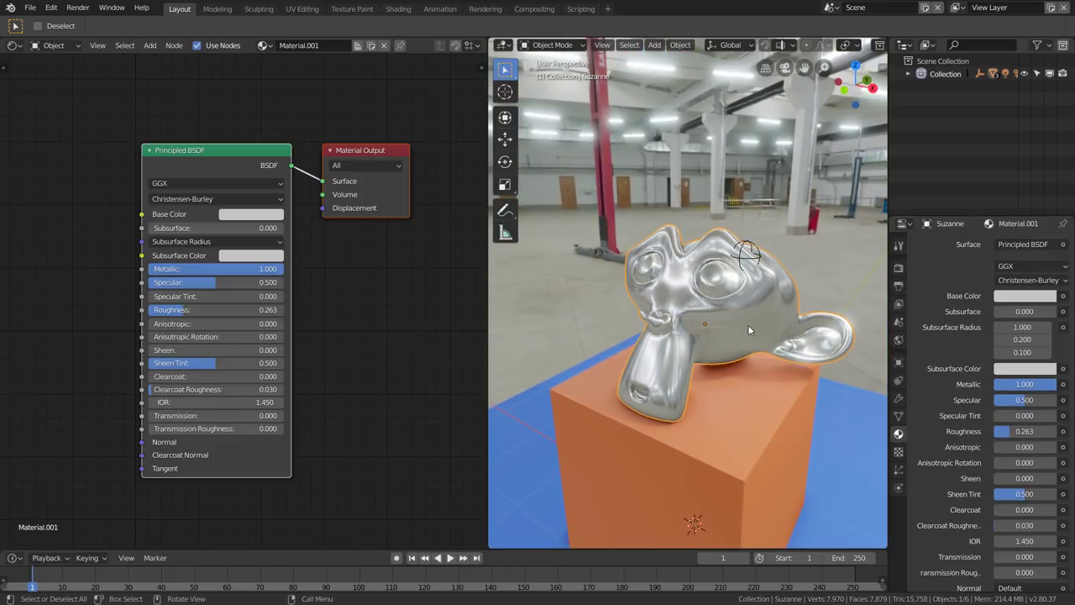
pyautogui.moveTo(747, 324); pyautogui.dragTo(714, 303, button='middle')
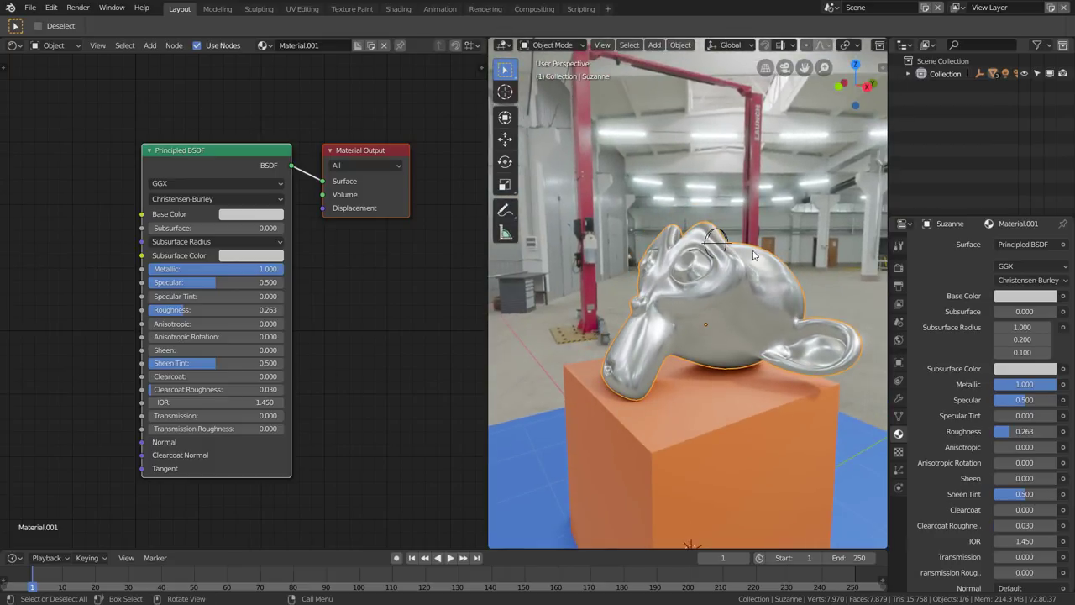
pyautogui.moveTo(753, 256)
pyautogui.mouseDown(button='middle')
pyautogui.moveTo(706, 289)
pyautogui.moveTo(739, 291)
pyautogui.mouseUp(button='middle')
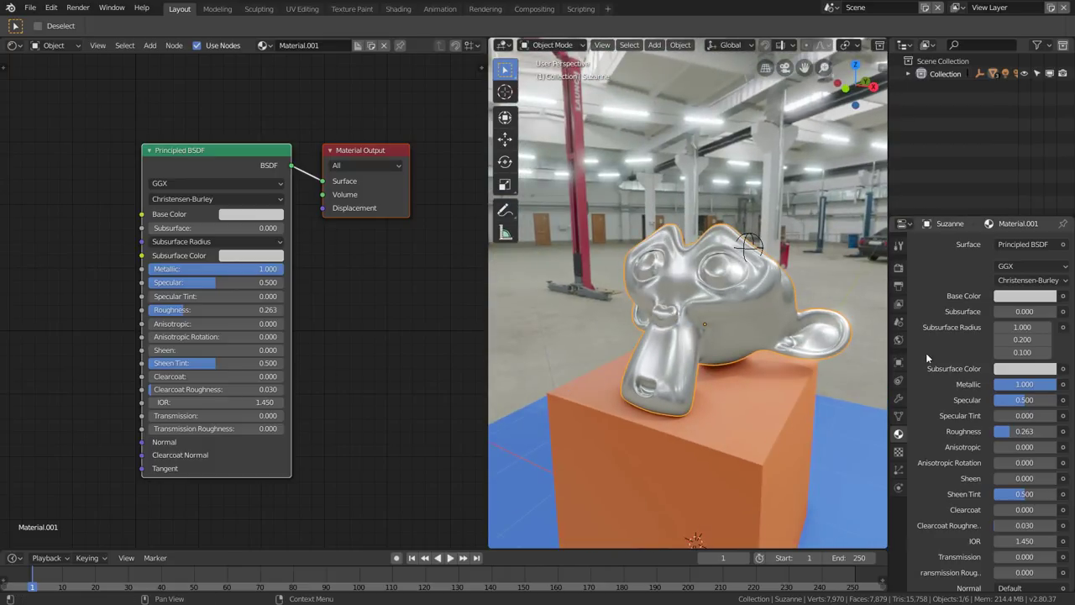
# - Set bloom Knee to 0.517 and bloom colour to warm near-white after trying pinkish red
pyautogui.click(899, 268)
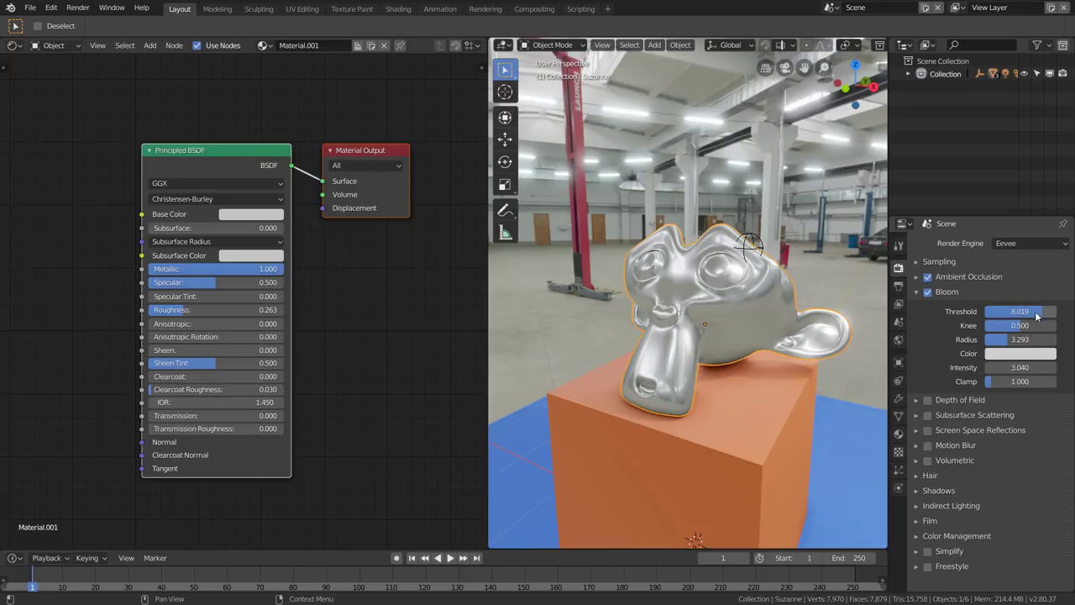
pyautogui.moveTo(1024, 328); pyautogui.dragTo(1027, 328)
pyautogui.click(1020, 353)
pyautogui.click(990, 257)
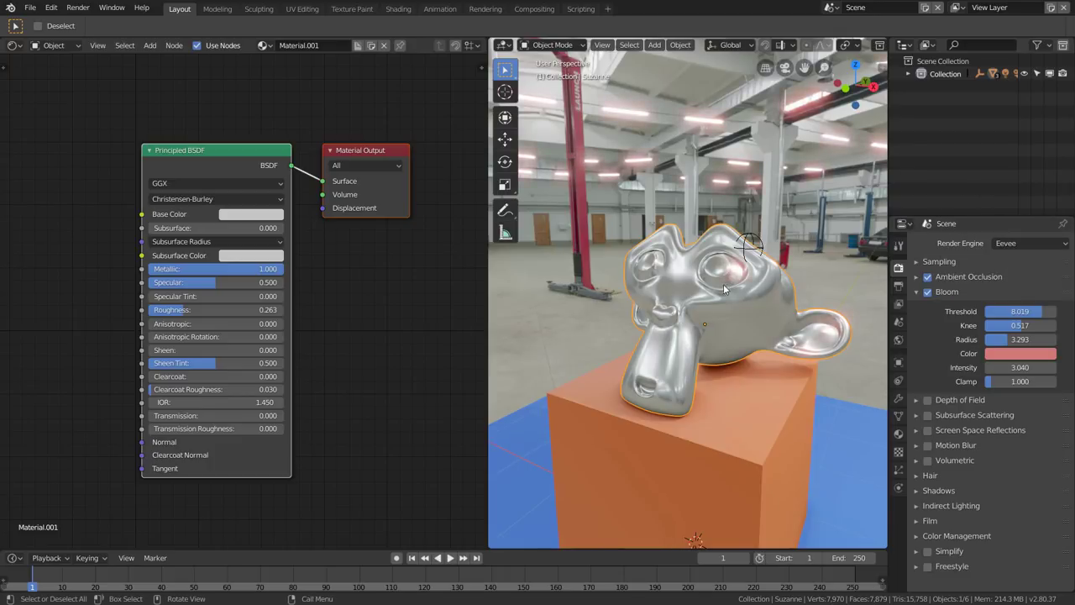
pyautogui.click(1021, 354)
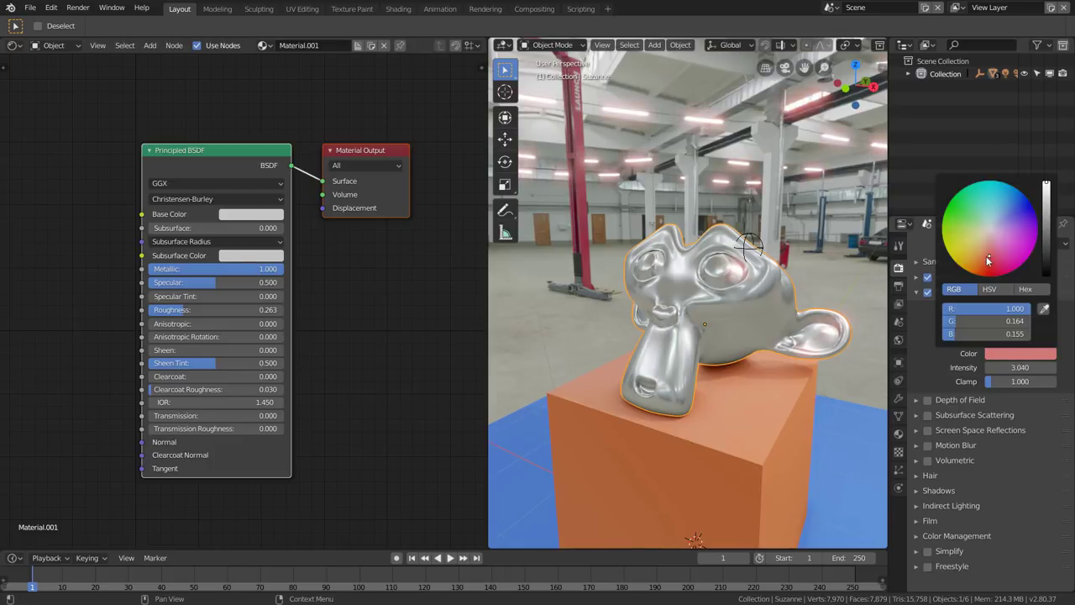
pyautogui.moveTo(989, 262); pyautogui.dragTo(988, 230)
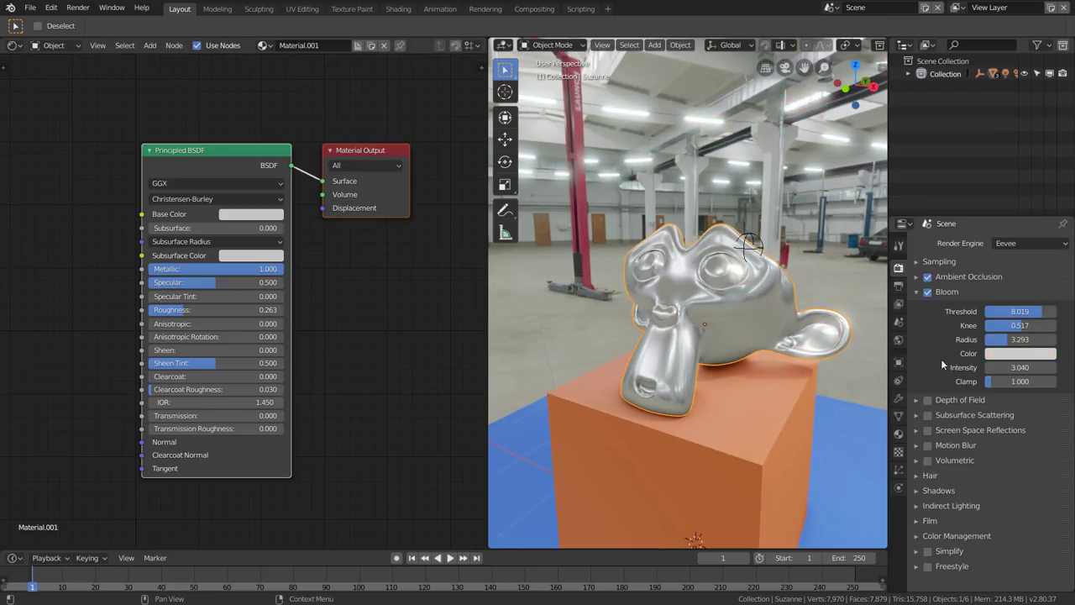
pyautogui.click(920, 293)
pyautogui.moveTo(775, 329)
pyautogui.mouseDown(button='middle')
pyautogui.moveTo(761, 340)
pyautogui.moveTo(751, 319)
pyautogui.moveTo(782, 307)
pyautogui.mouseUp(button='middle')
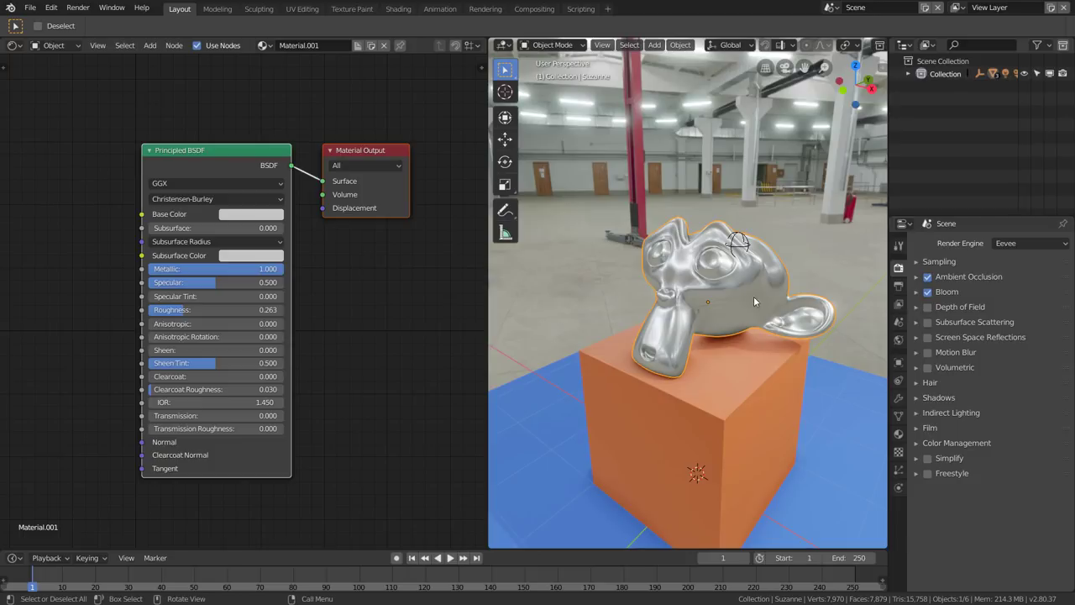
# - Enable Eevee depth of field and look through the scene camera, framed to the view
pyautogui.click(915, 306)
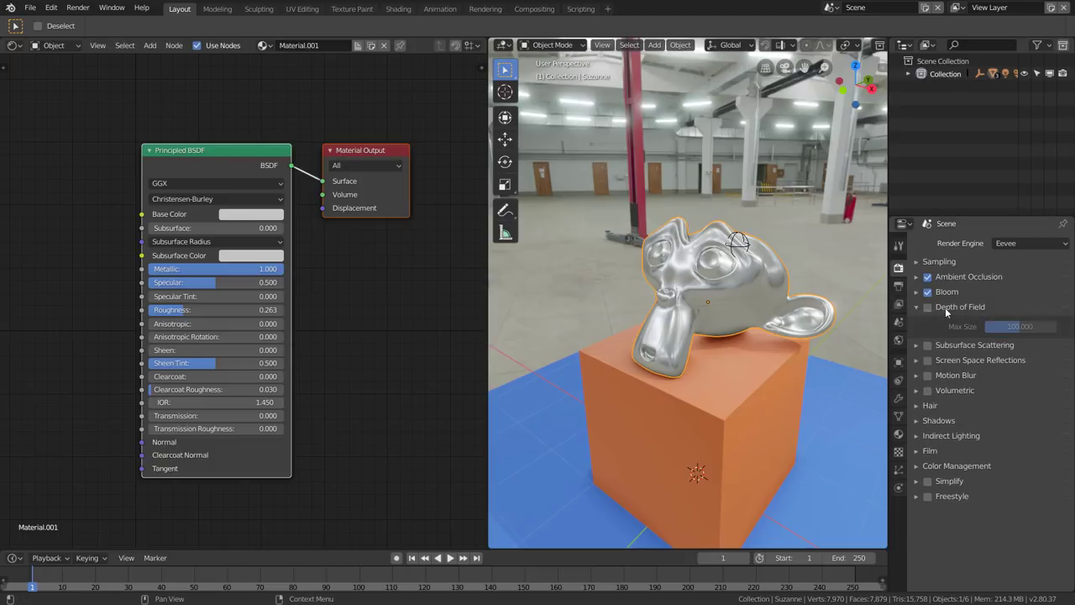
pyautogui.click(927, 308)
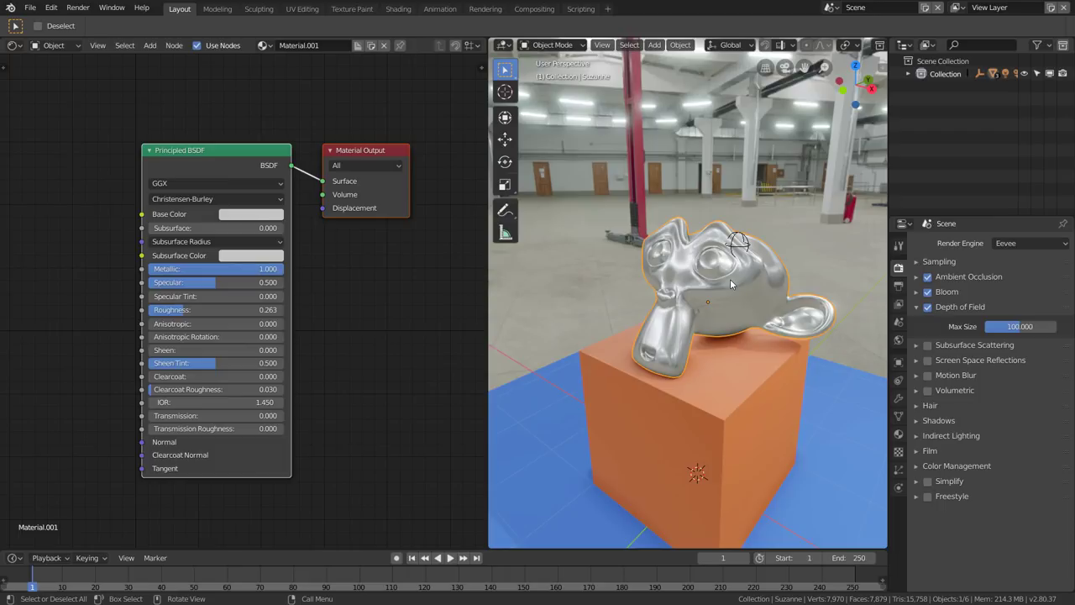
pyautogui.press('KP_0')
pyautogui.press('Home')
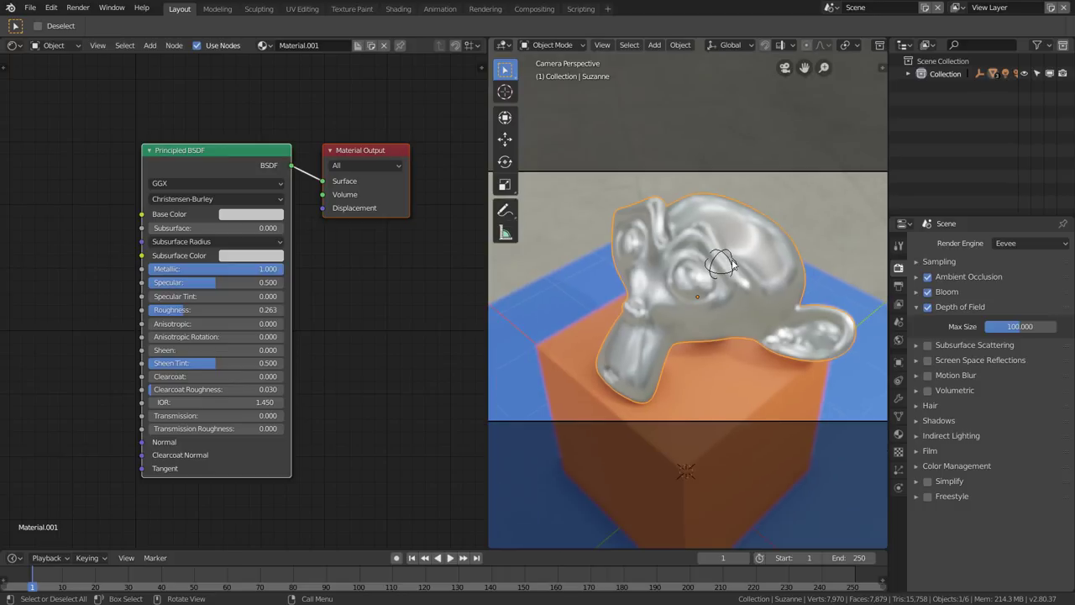
# - Hide the viewport overlays and deselect Suzanne for a clean camera preview
pyautogui.scroll(-2, 732, 261)
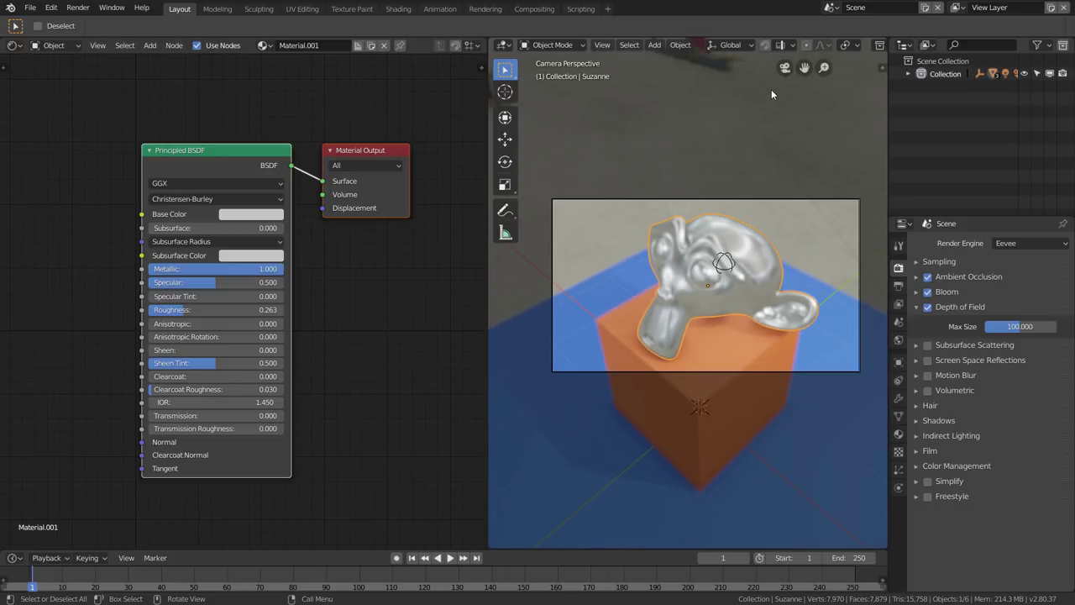
pyautogui.scroll(-5, 831, 46)
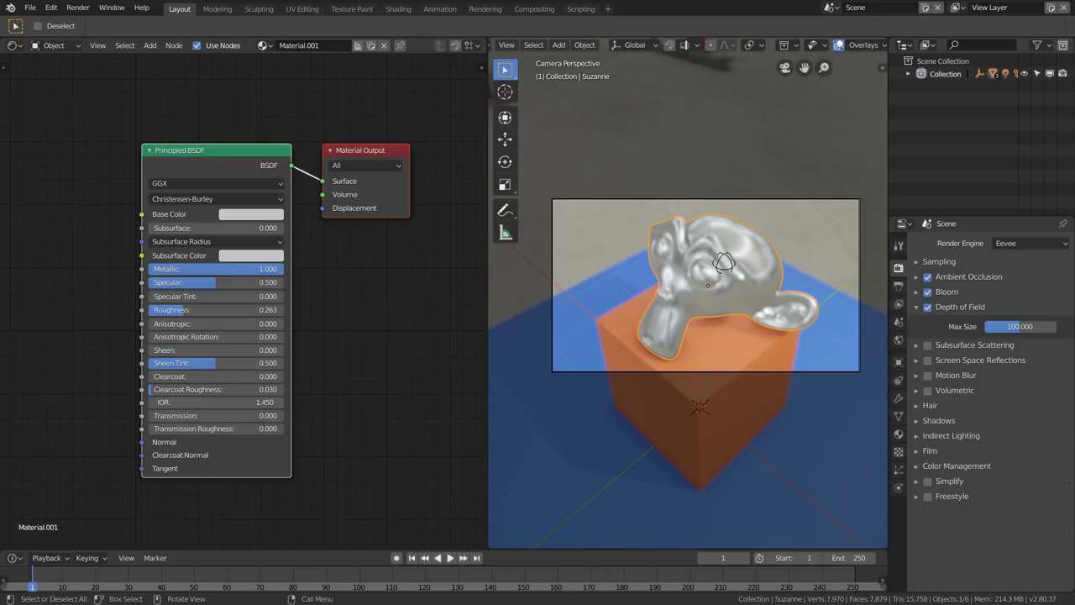
pyautogui.scroll(-3, 832, 46)
pyautogui.click(727, 45)
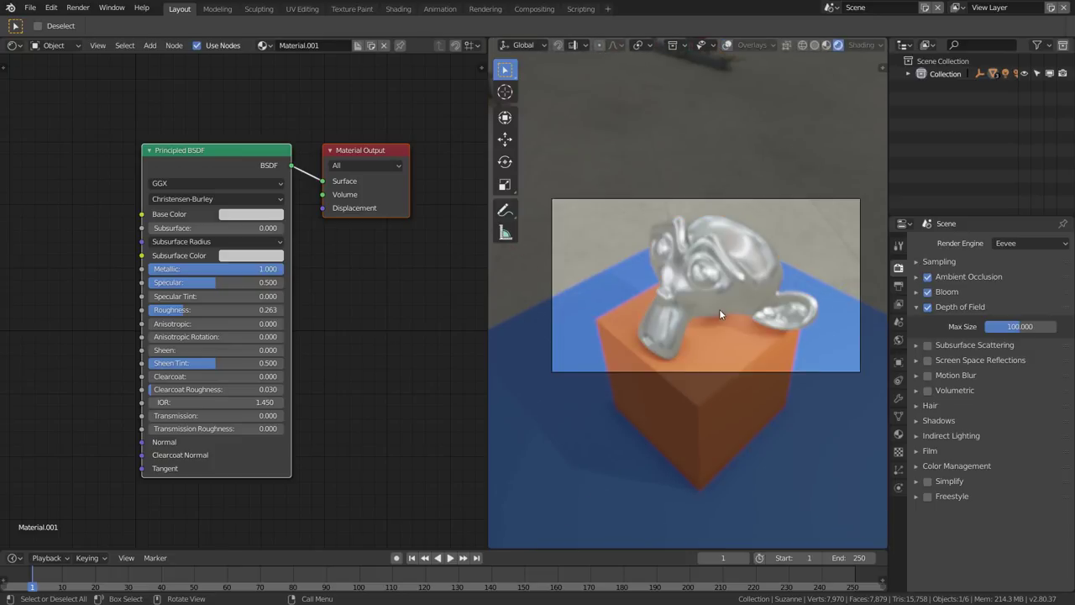
pyautogui.scroll(2, 719, 314)
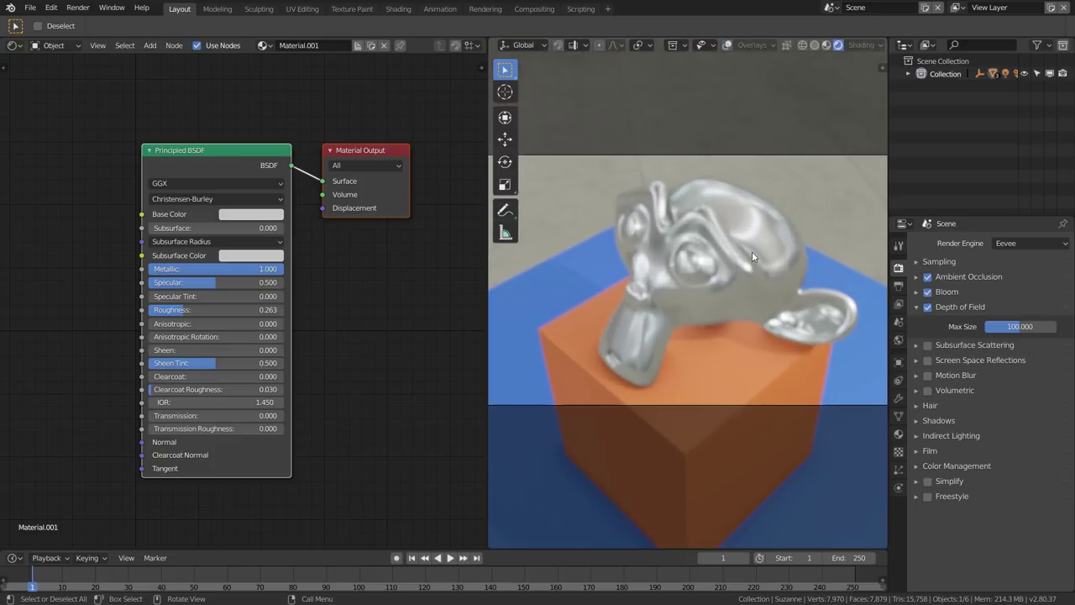
pyautogui.click(751, 155)
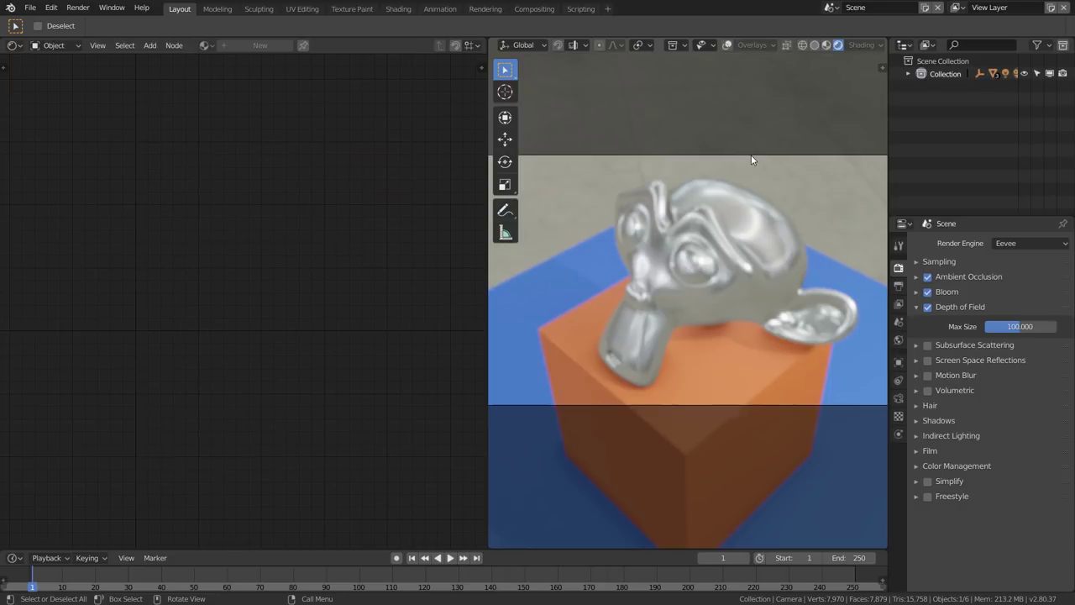
# - Select the camera and expand its Depth of Field settings
pyautogui.click(907, 74)
pyautogui.click(952, 87)
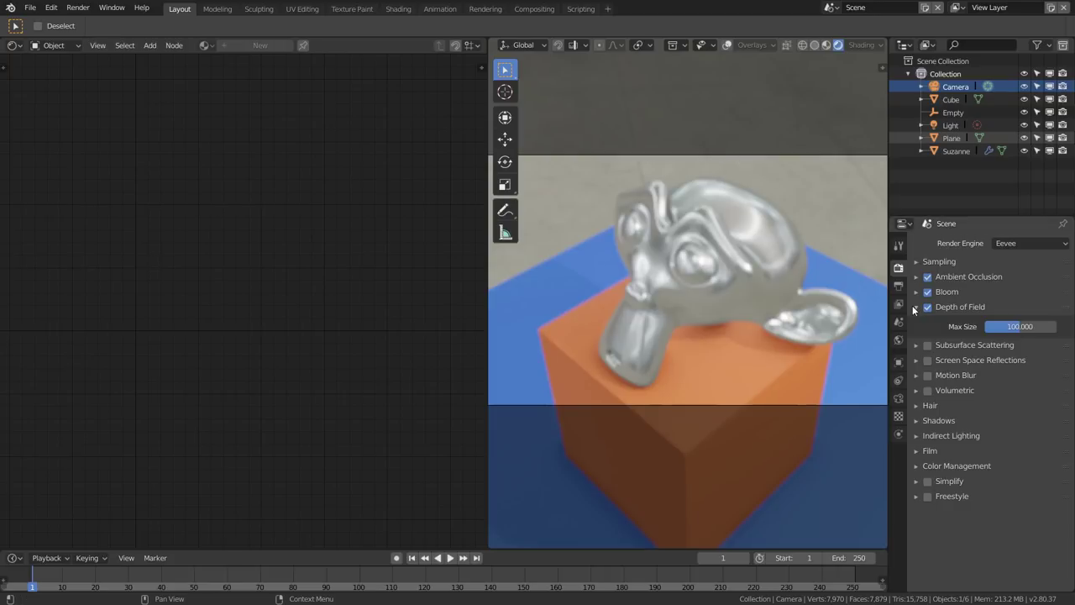
pyautogui.click(898, 400)
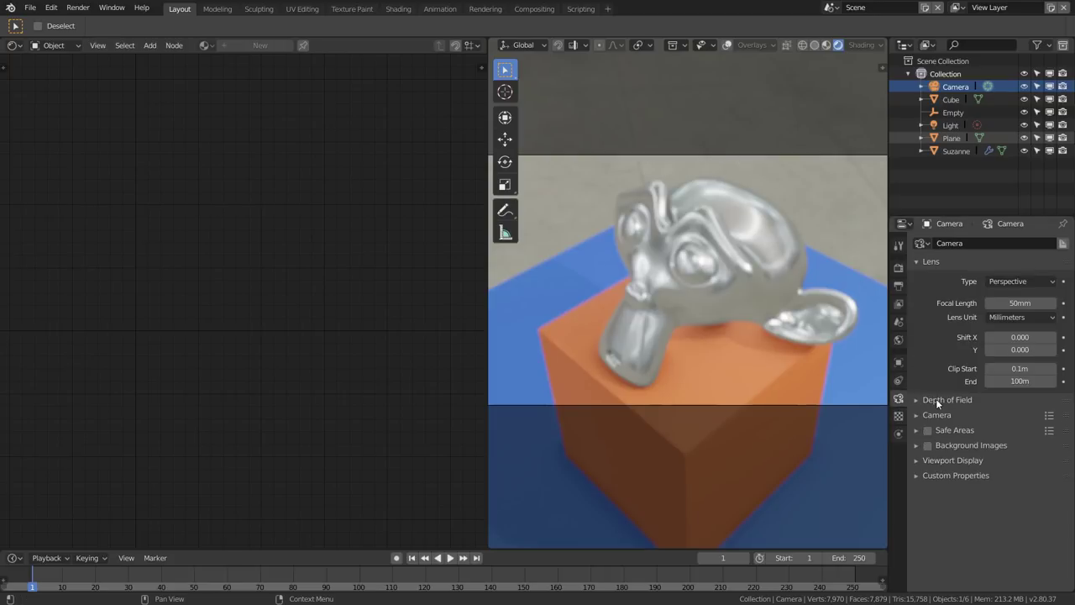
pyautogui.click(936, 400)
pyautogui.scroll(-1, 932, 368)
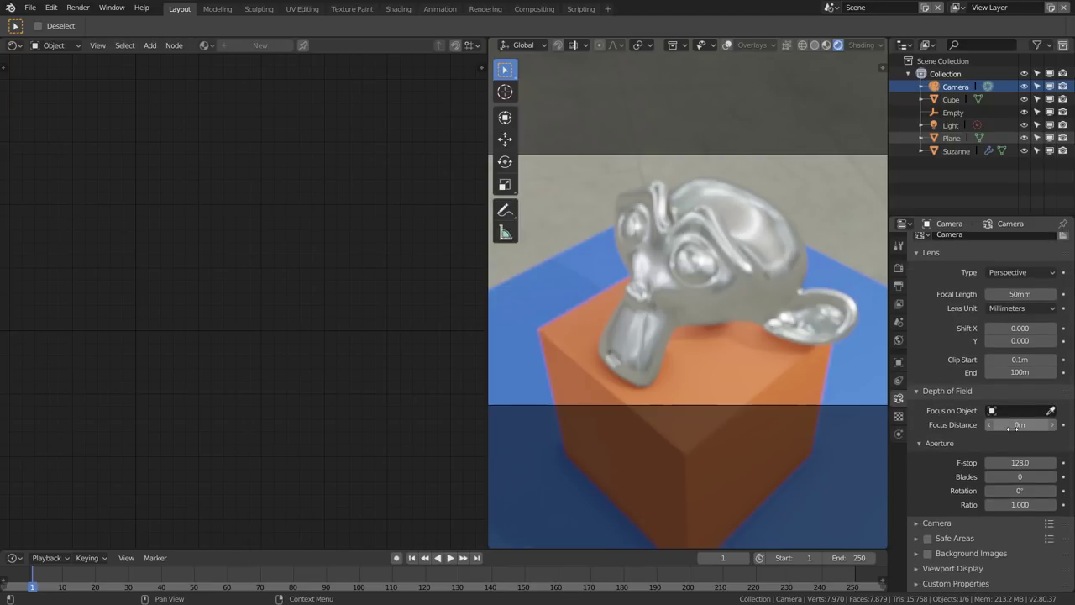
# - Set the camera's Focus Distance to 4.8m and F-stop to 0.4
pyautogui.moveTo(1012, 424)
pyautogui.mouseDown()
pyautogui.moveTo(1037, 424)
pyautogui.moveTo(1003, 424)
pyautogui.mouseUp()
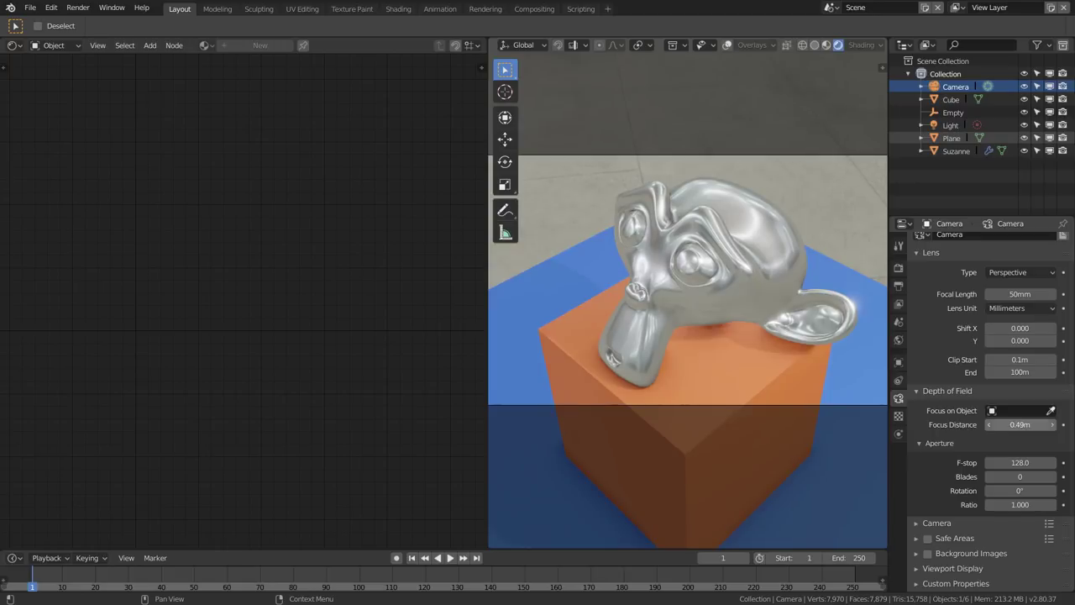
pyautogui.moveTo(1020, 462)
pyautogui.mouseDown()
pyautogui.moveTo(1003, 462)
pyautogui.moveTo(1037, 462)
pyautogui.mouseUp()
pyautogui.write('9.5')
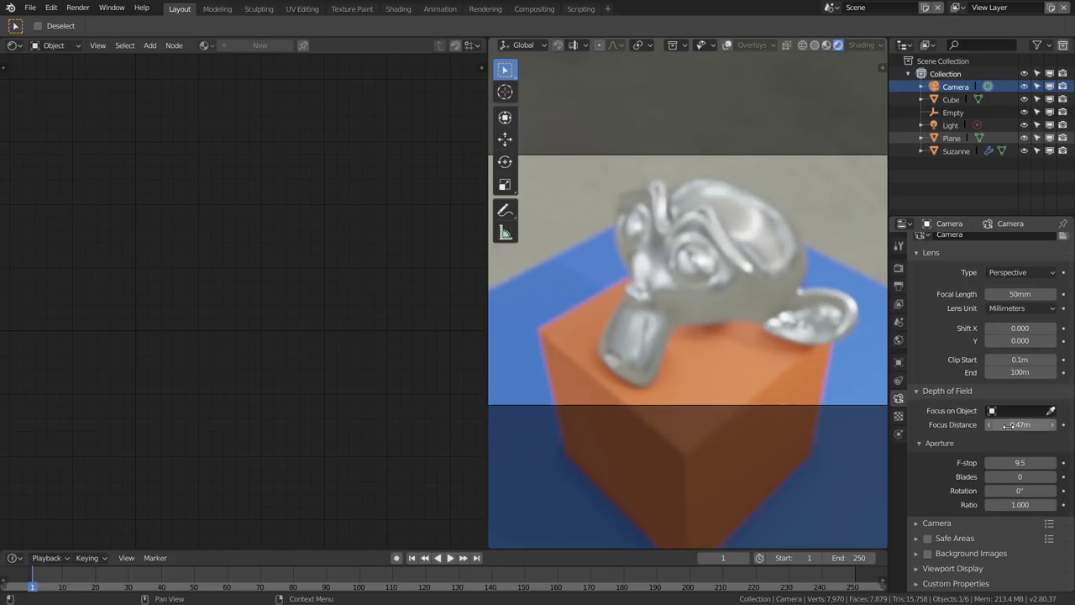
pyautogui.moveTo(1019, 425); pyautogui.dragTo(1036, 425)
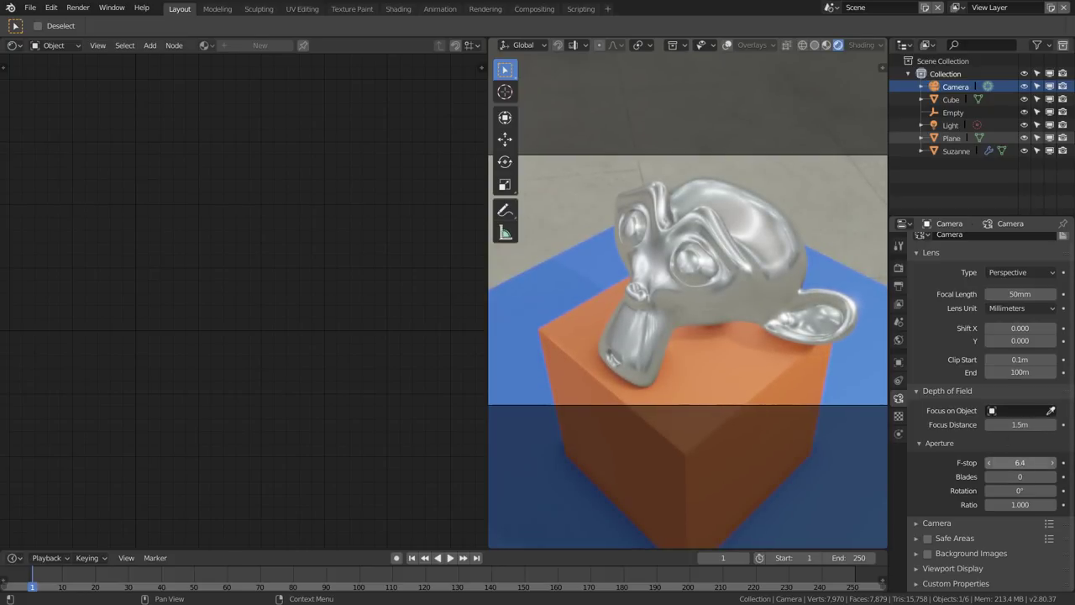
pyautogui.moveTo(1020, 462); pyautogui.dragTo(1003, 462)
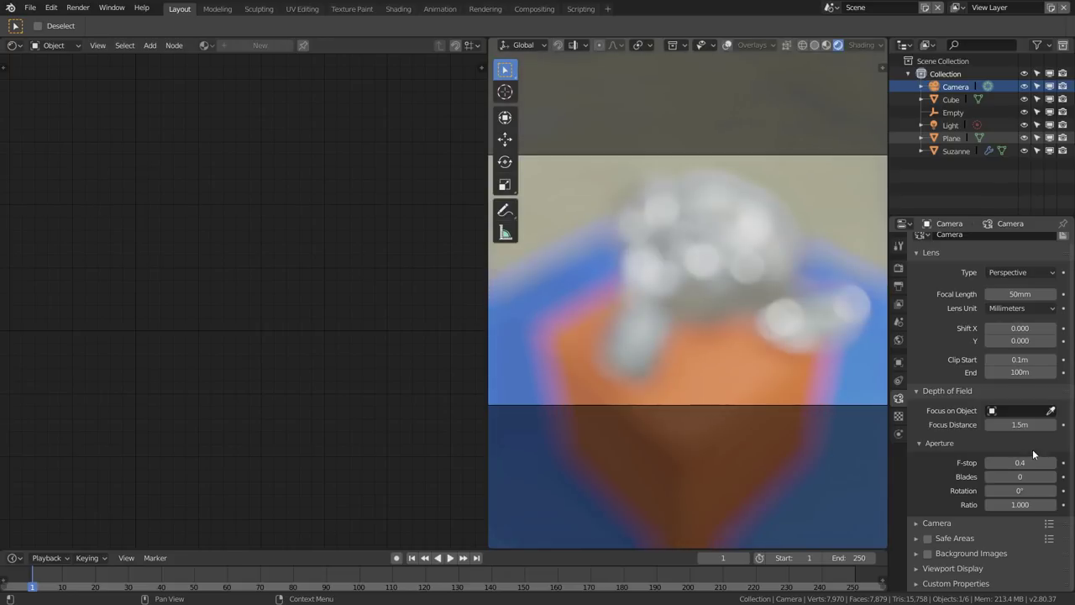
pyautogui.moveTo(1020, 425)
pyautogui.mouseDown()
pyautogui.moveTo(1046, 424)
pyautogui.moveTo(1000, 424)
pyautogui.mouseUp()
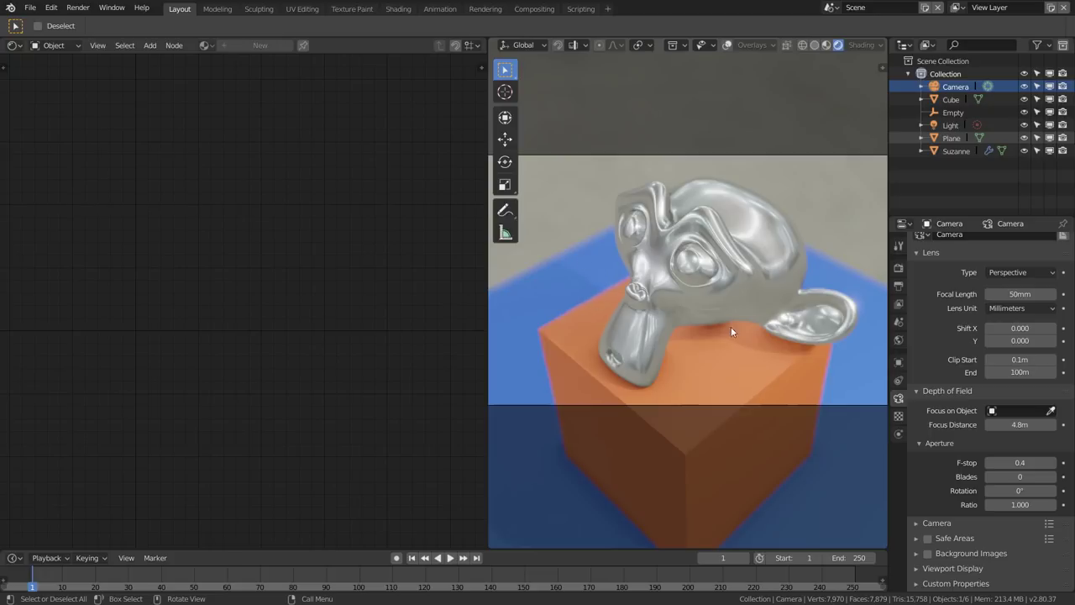
# - Make the camera focus on the Empty object and set its F-stop to 0.2
pyautogui.click(1006, 410)
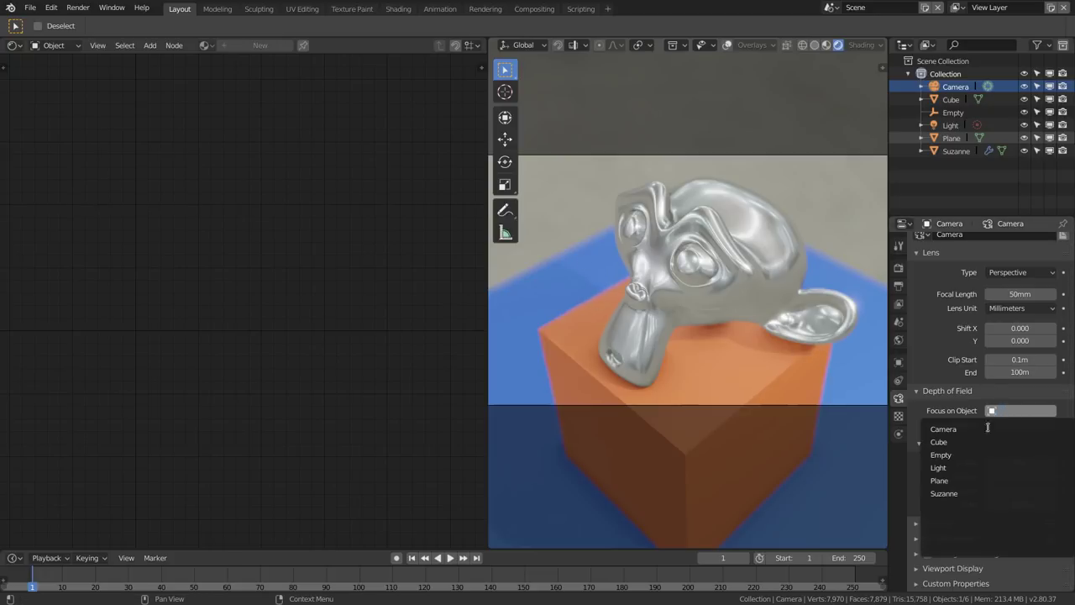
pyautogui.click(969, 455)
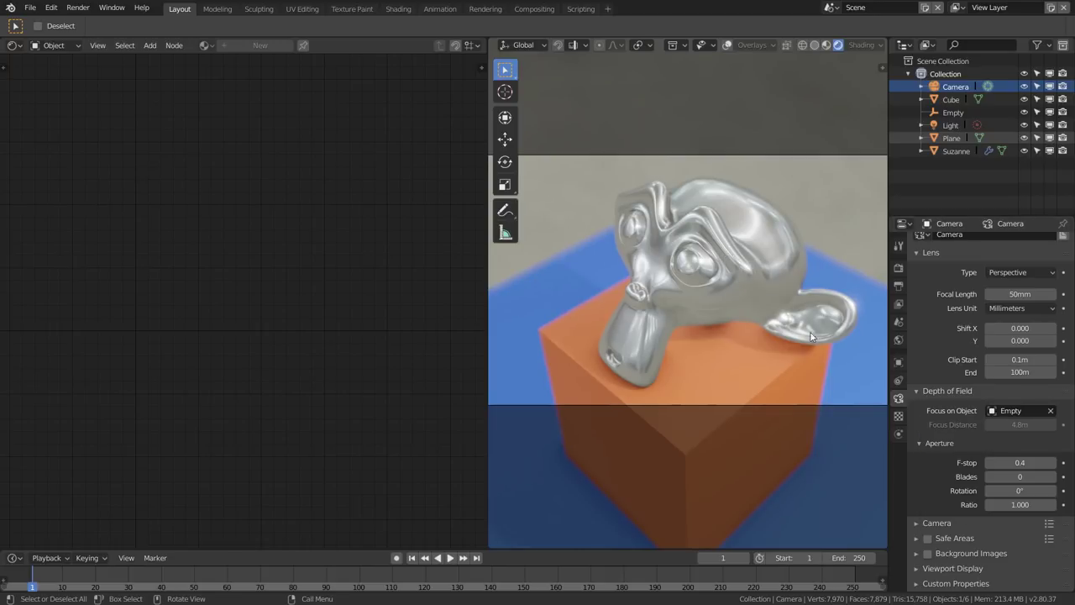
pyautogui.moveTo(1019, 462); pyautogui.dragTo(974, 462)
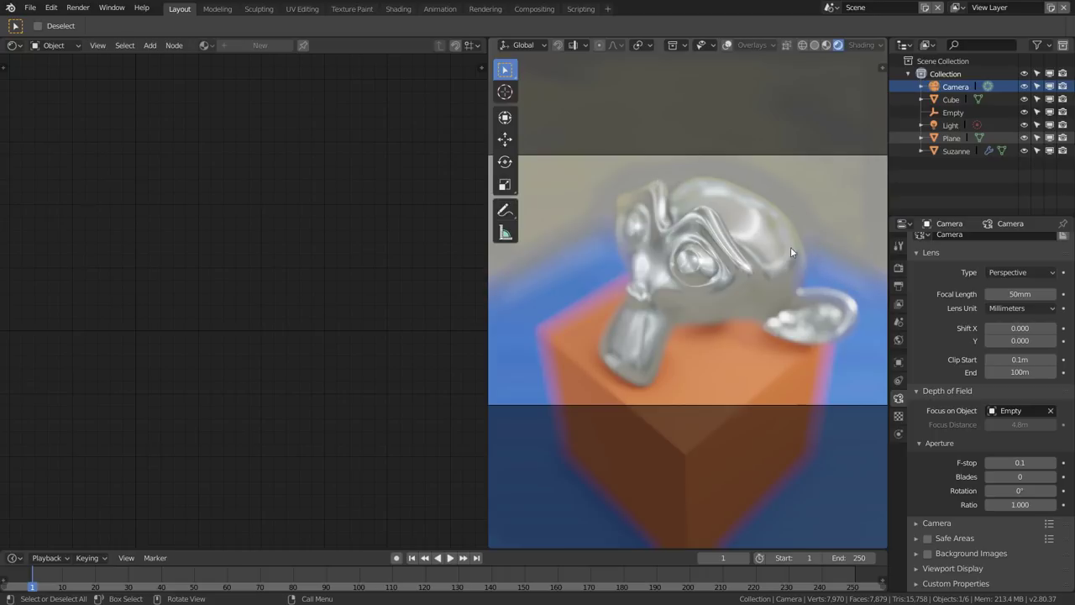
pyautogui.moveTo(1018, 463)
pyautogui.mouseDown()
pyautogui.moveTo(1032, 463)
pyautogui.moveTo(1013, 462)
pyautogui.mouseUp()
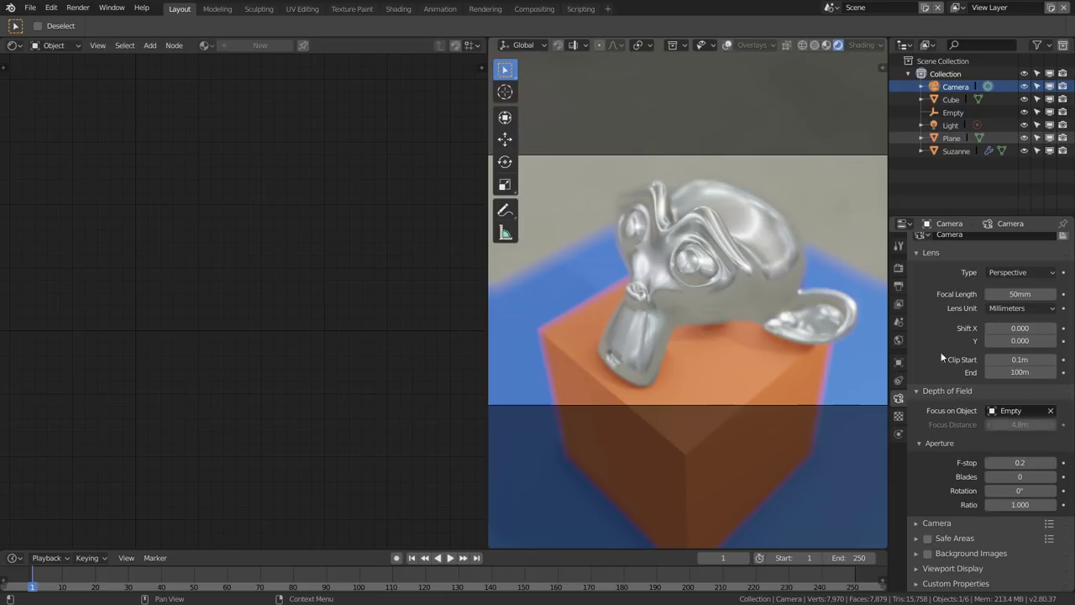
# - Move the camera along Z and tilt it about X to start framing Suzanne and the cube
pyautogui.press('g')
pyautogui.press('z')
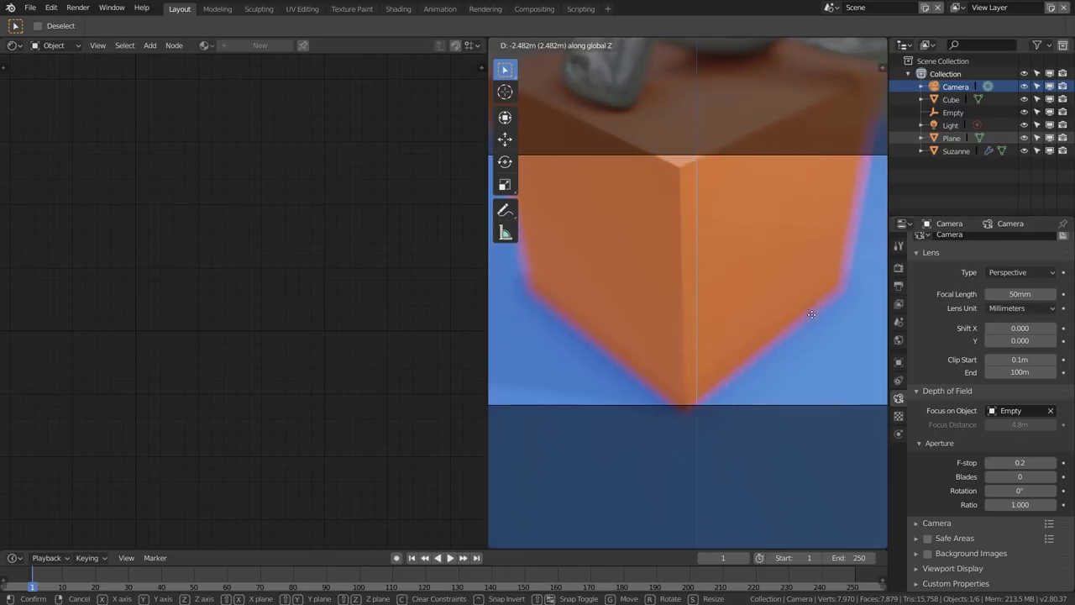
pyautogui.click(817, 308)
pyautogui.press('r')
pyautogui.press('x')
pyautogui.press('x')
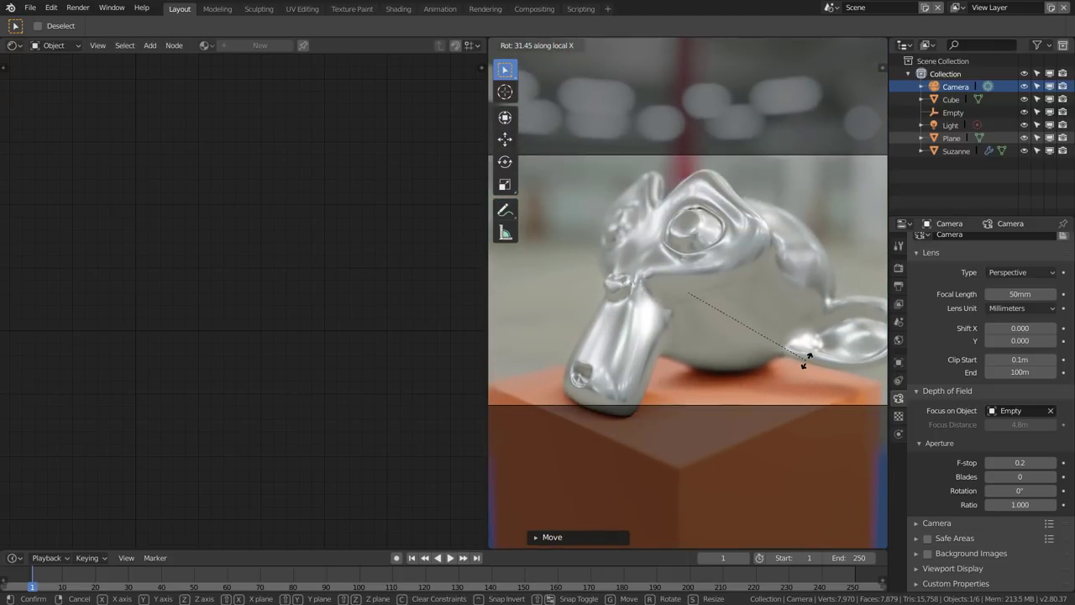
pyautogui.click(811, 361)
# - Readjust the camera height and X tilt to bring the monkey on the cube toward centre
pyautogui.press('g')
pyautogui.press('z')
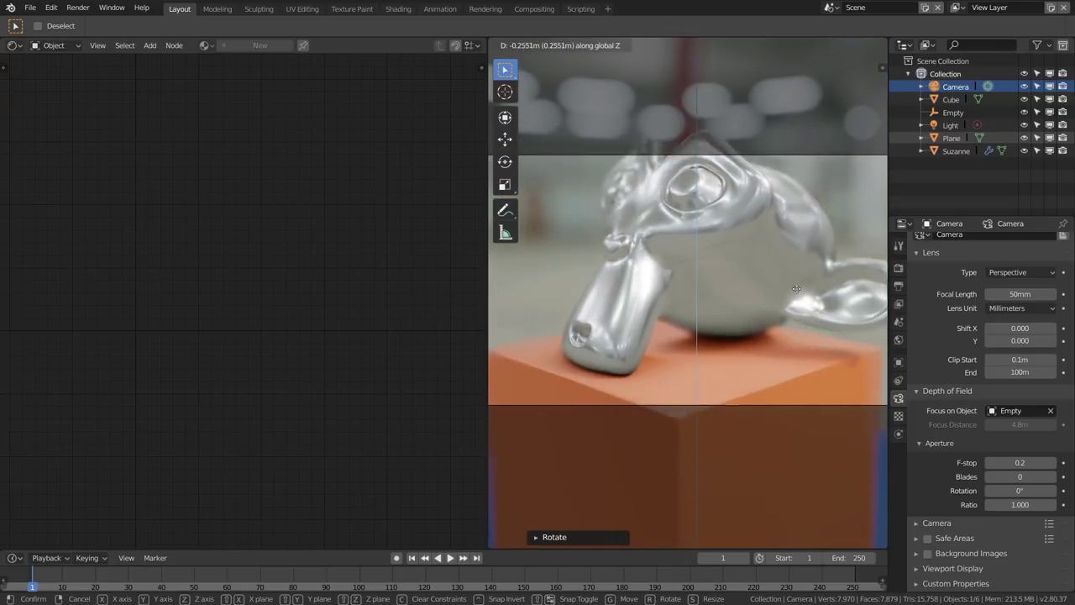
pyautogui.click(794, 395)
pyautogui.press('r')
pyautogui.press('x')
pyautogui.press('x')
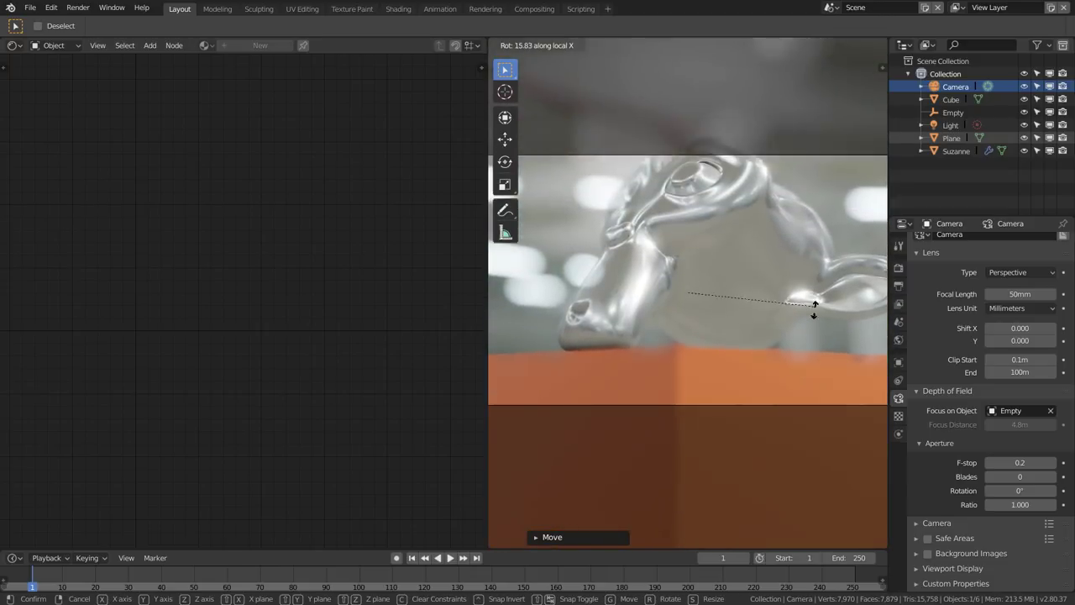
pyautogui.click(809, 383)
# - Fine-tune the camera's vertical position until Suzanne and the whole cube are centred
pyautogui.press('g')
pyautogui.press('z')
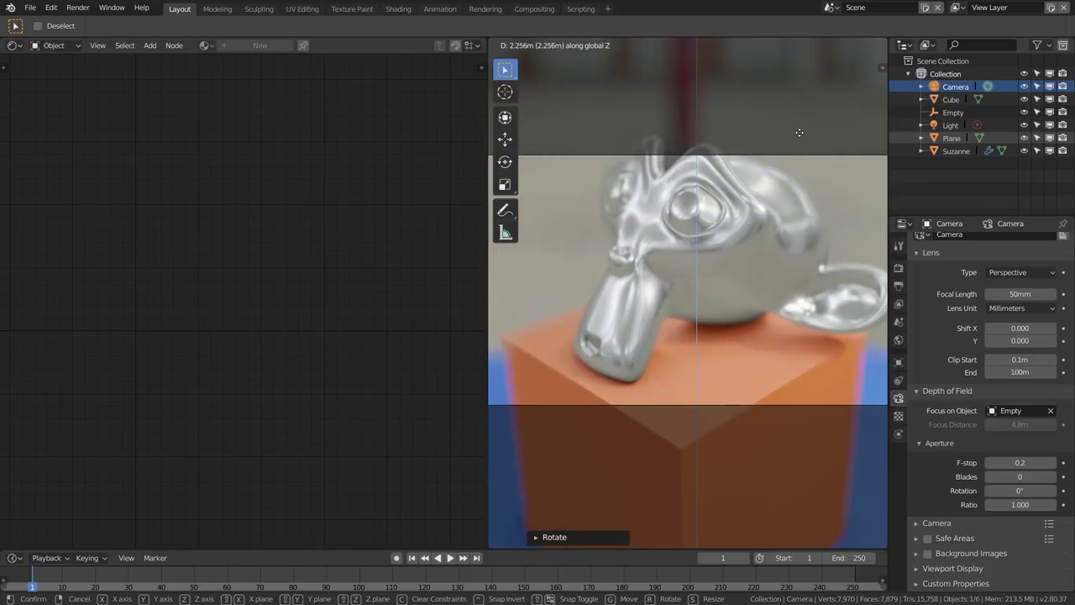
pyautogui.click(794, 204)
pyautogui.press('g')
pyautogui.press('z')
pyautogui.press('z')
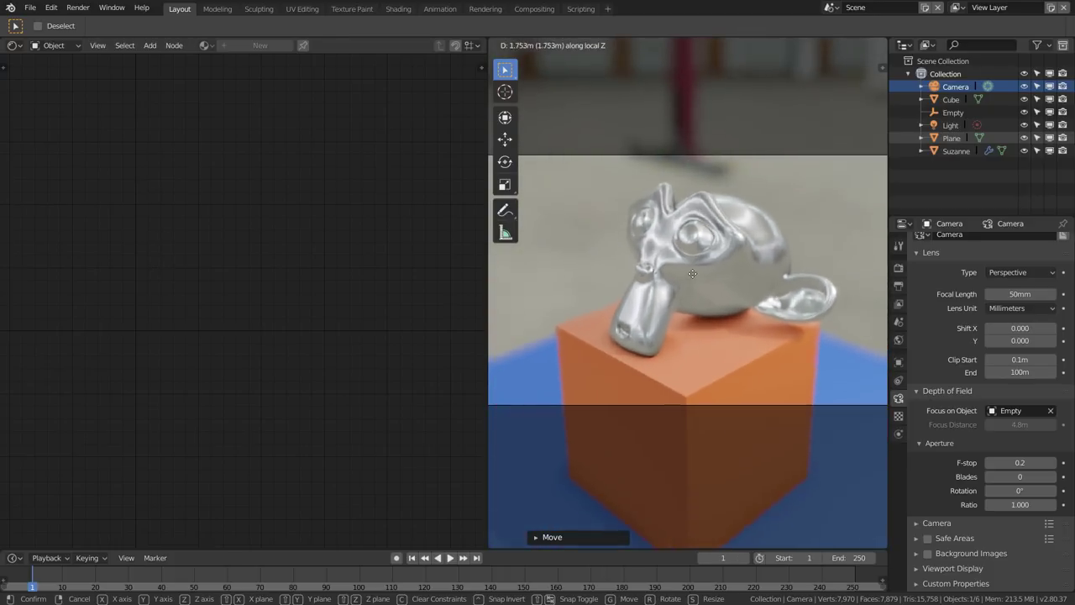
pyautogui.click(694, 291)
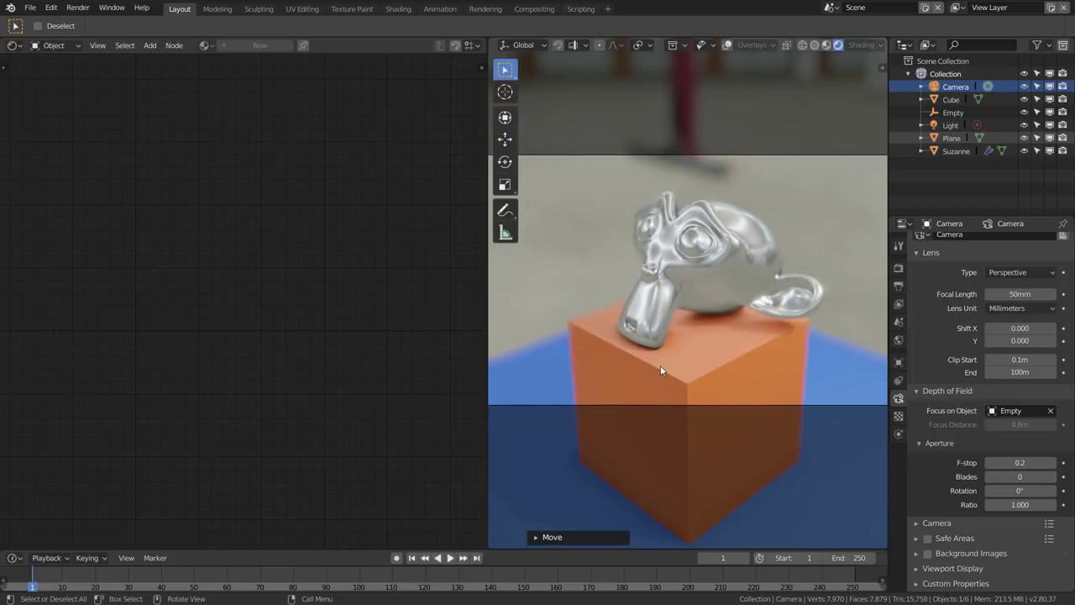
# - Show Render Properties and briefly inspect the Subsurface Scattering and Indirect Lighting panels
pyautogui.click(899, 267)
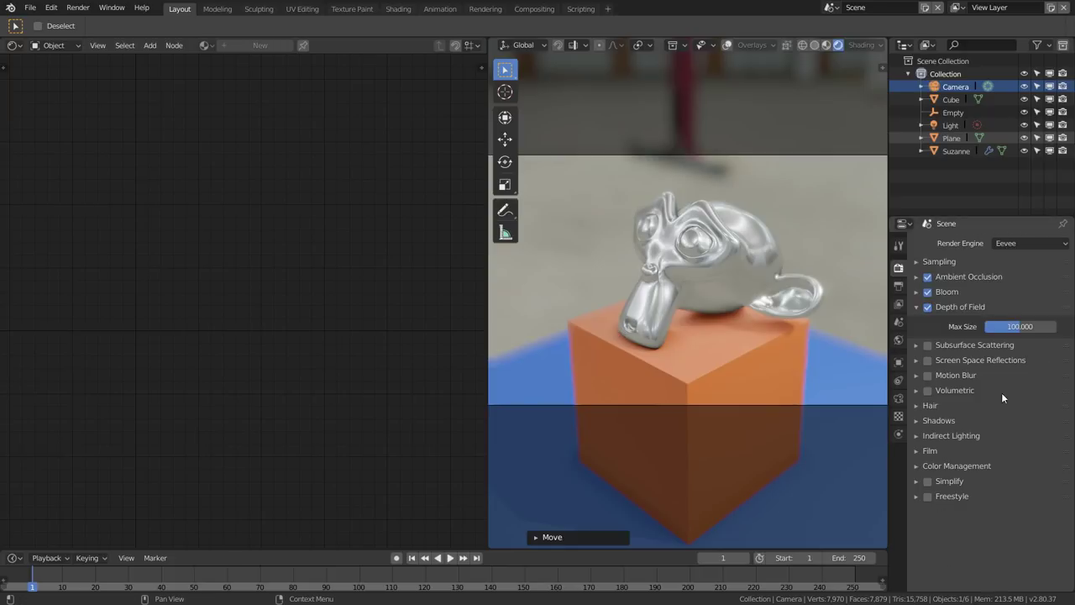
pyautogui.click(915, 346)
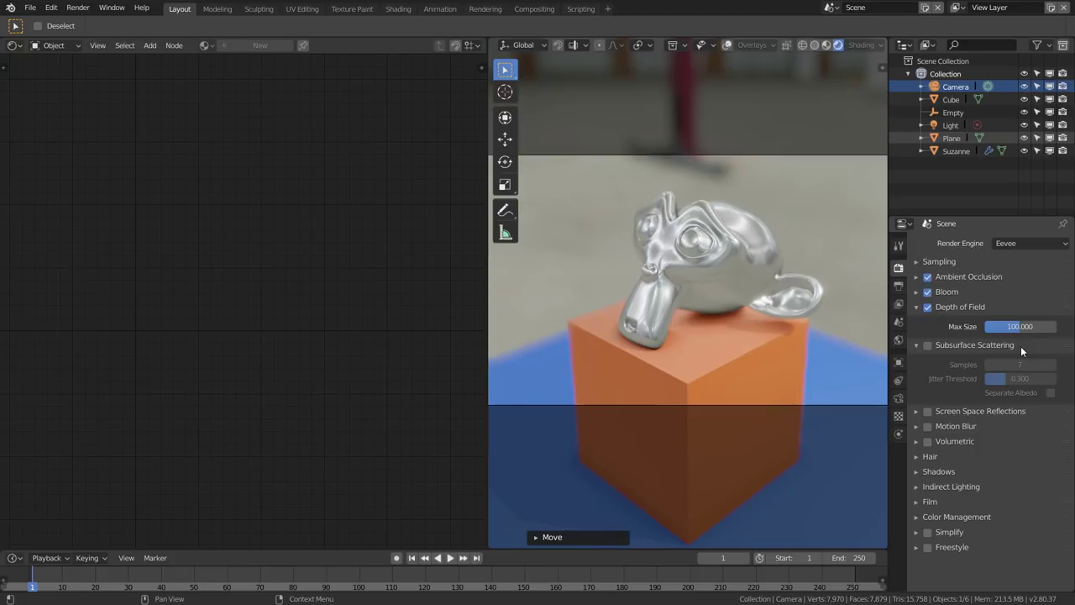
pyautogui.click(915, 345)
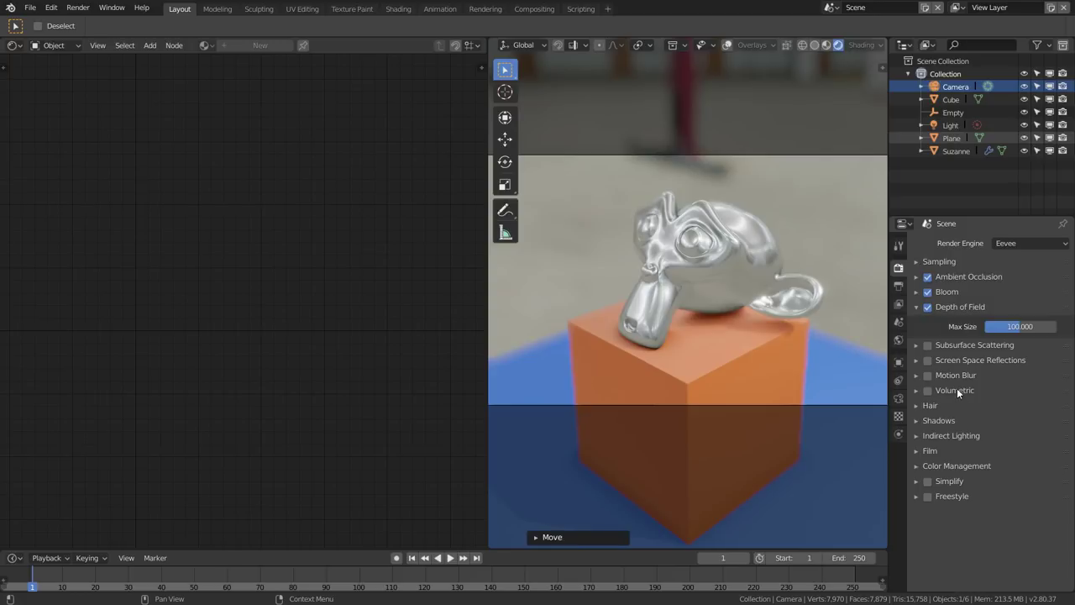
pyautogui.click(925, 435)
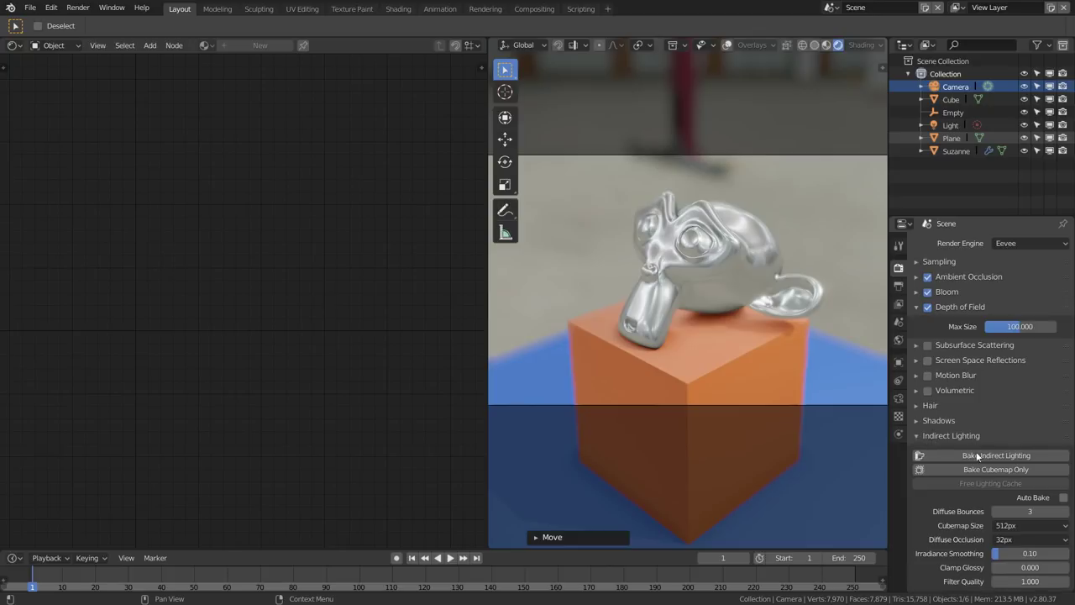
pyautogui.click(950, 436)
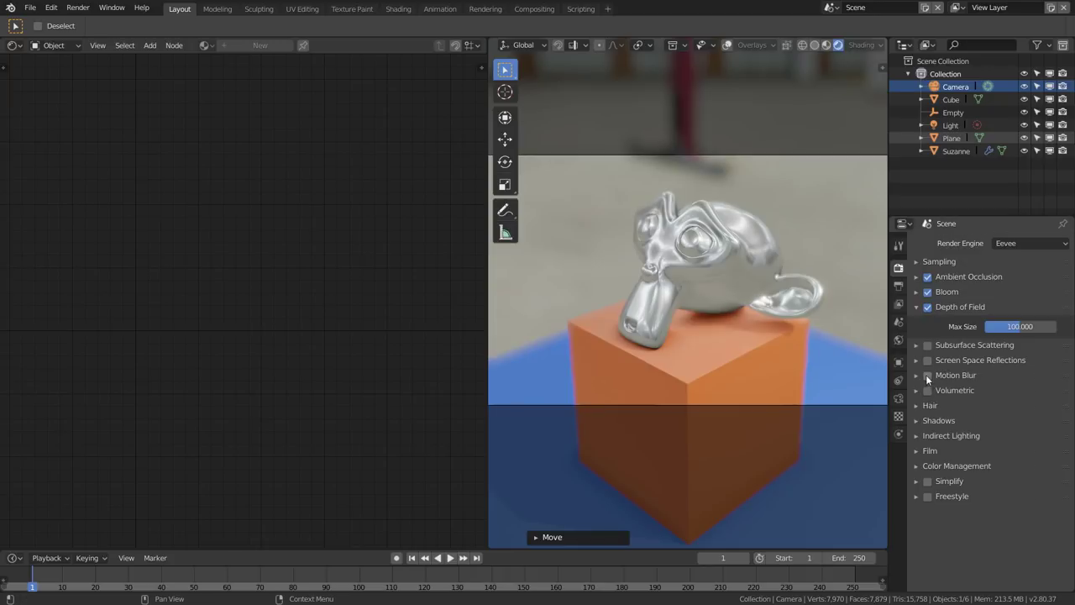
# - Enable Screen Space Reflections after an off/on comparison, expand its settings, and select Suzanne
pyautogui.click(927, 360)
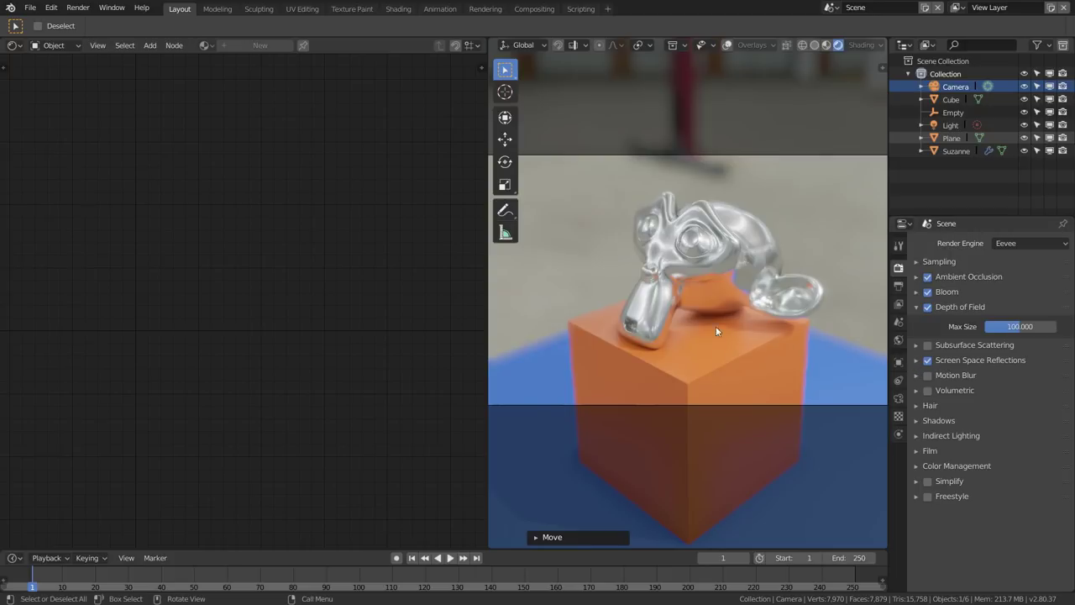
pyautogui.click(927, 361)
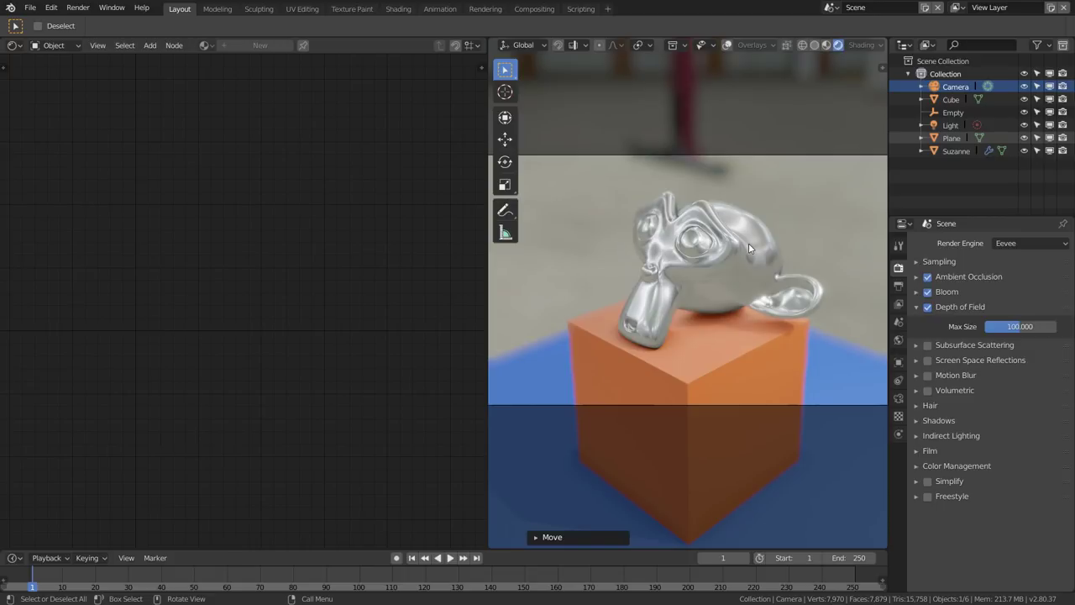
pyautogui.click(927, 360)
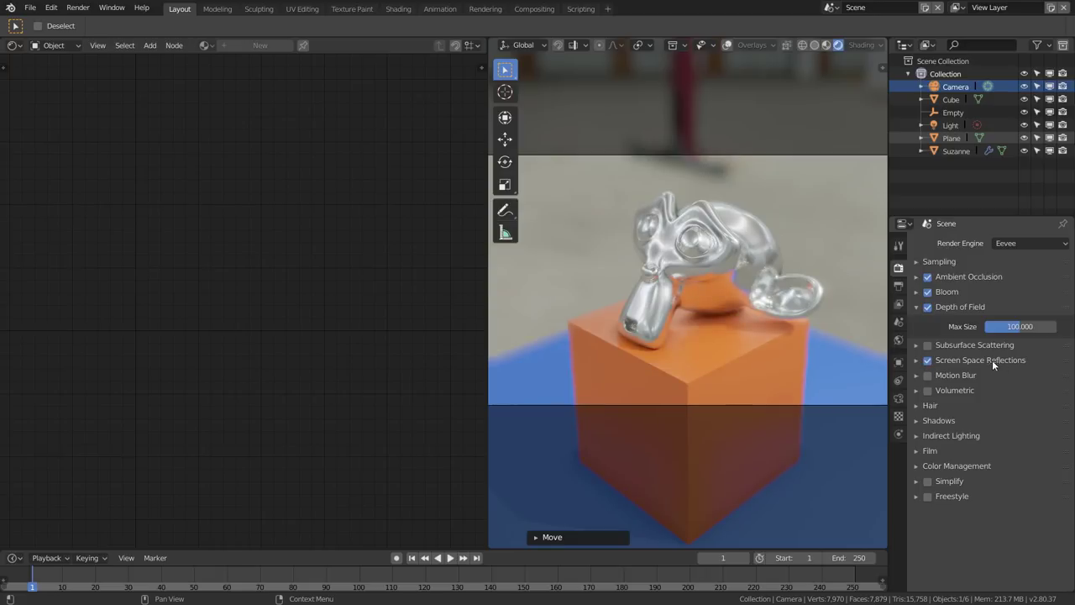
pyautogui.click(917, 360)
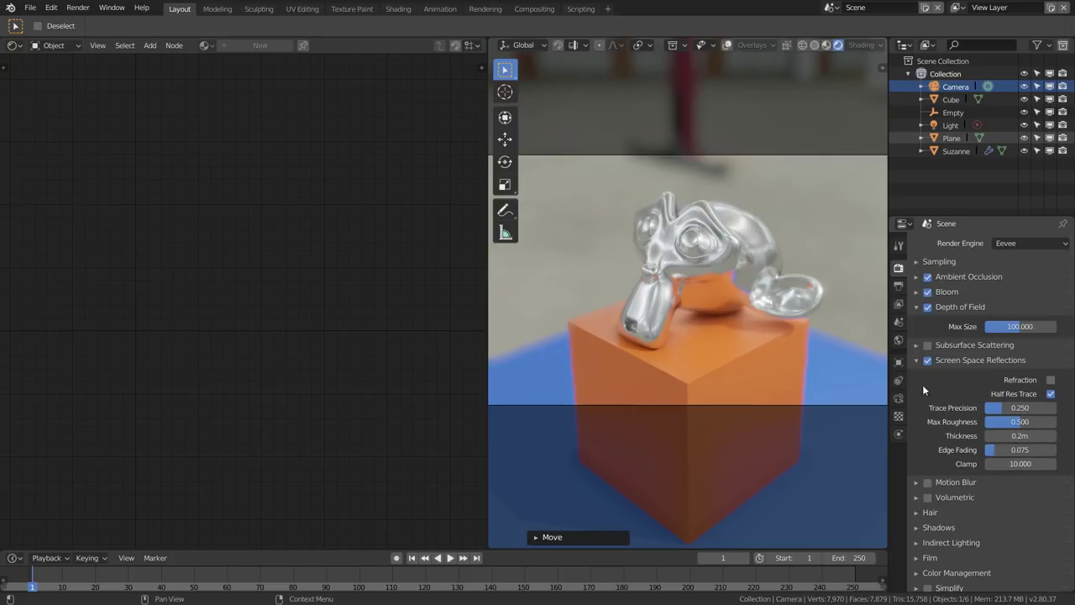
pyautogui.click(703, 244)
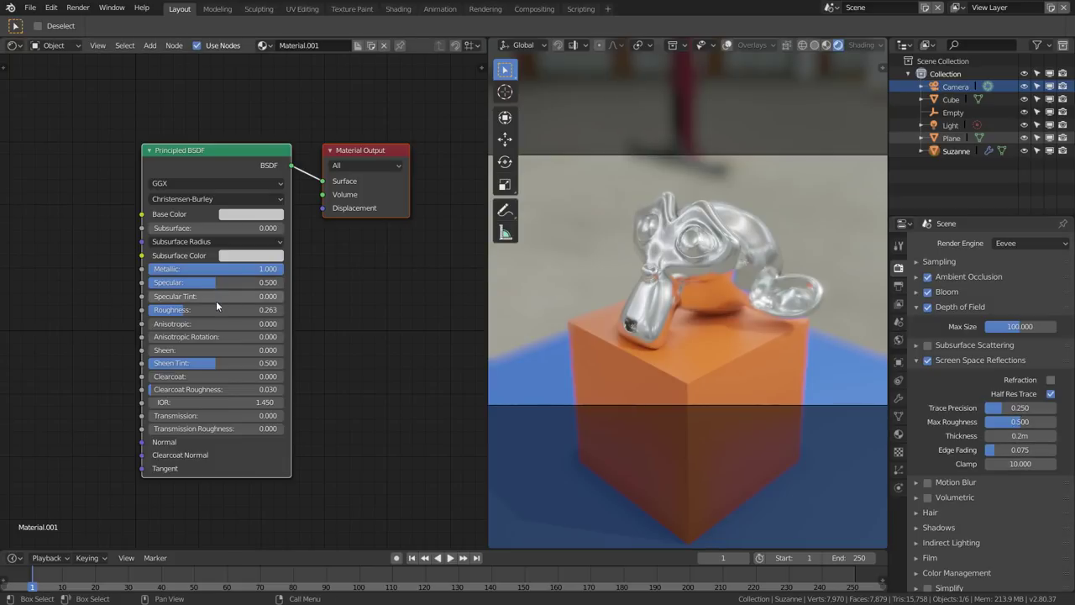
# - Drag Suzanne's Principled BSDF Roughness up to 0.356 for softer reflections
pyautogui.scroll(1, 192, 334)
pyautogui.moveTo(187, 309)
pyautogui.mouseDown()
pyautogui.moveTo(236, 308)
pyautogui.moveTo(202, 318)
pyautogui.mouseUp()
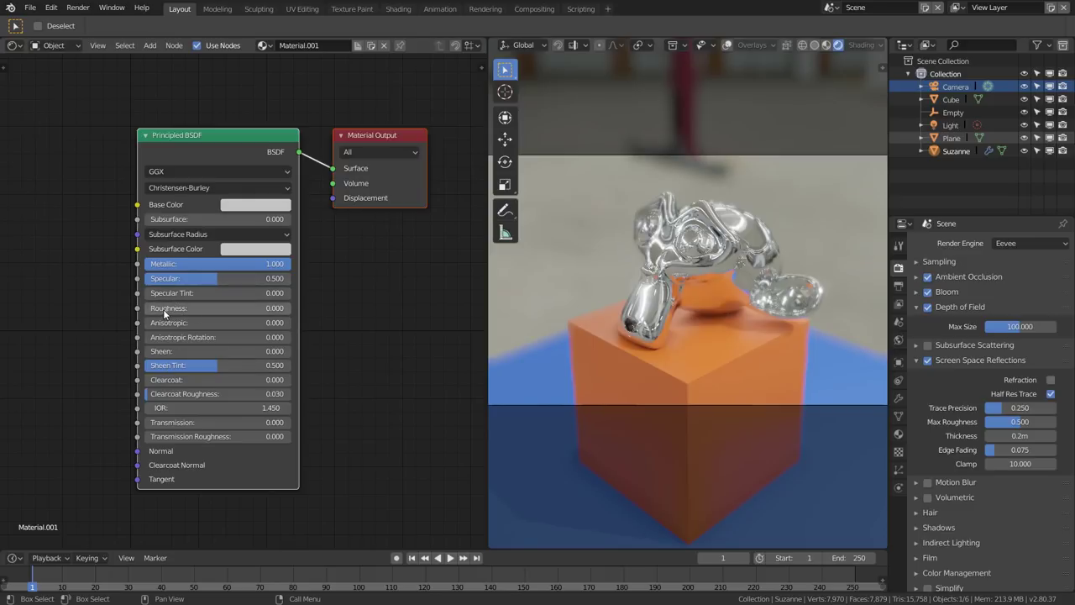
pyautogui.moveTo(165, 312); pyautogui.dragTo(199, 312)
pyautogui.moveTo(205, 307); pyautogui.dragTo(198, 308)
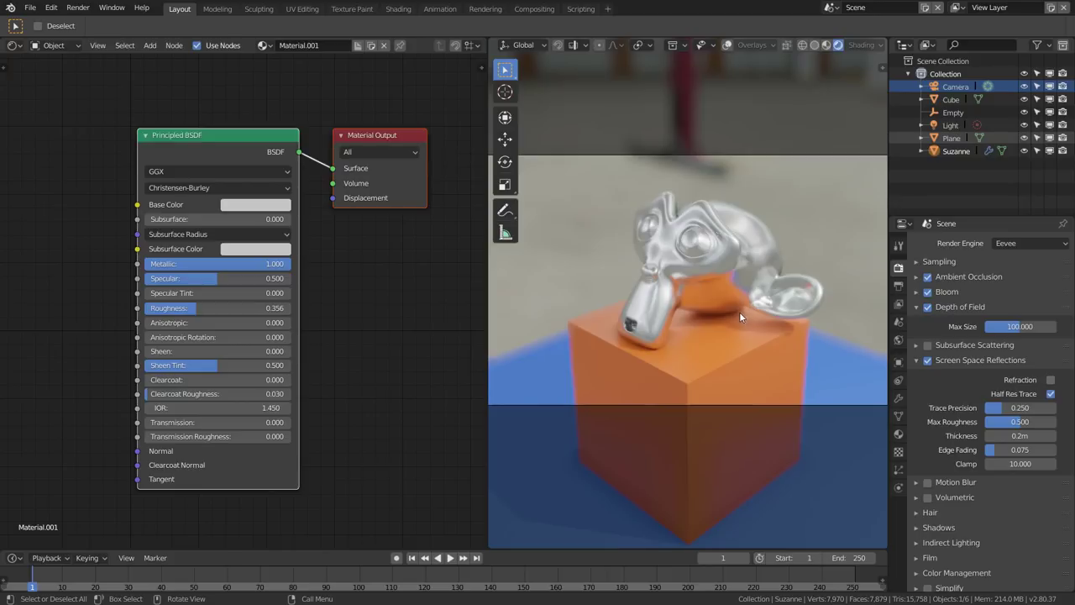
pyautogui.moveTo(739, 312); pyautogui.dragTo(738, 291, button='middle')
# - Change Viewport Samples in the Sampling panel from 112 to 20
pyautogui.scroll(2, 714, 292)
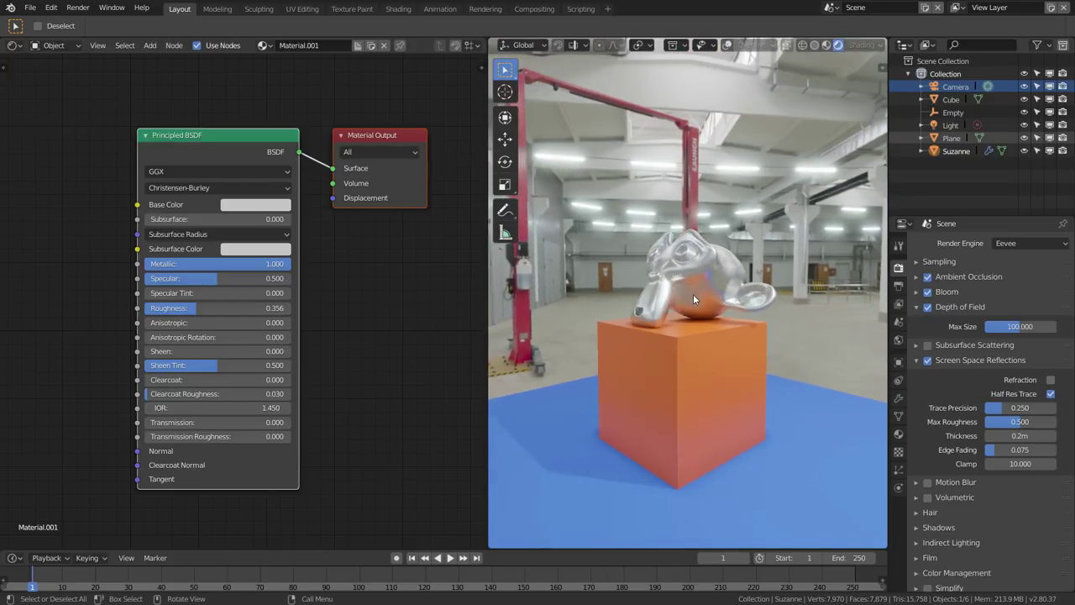
pyautogui.scroll(2, 704, 309)
pyautogui.moveTo(713, 318); pyautogui.dragTo(658, 378, button='middle')
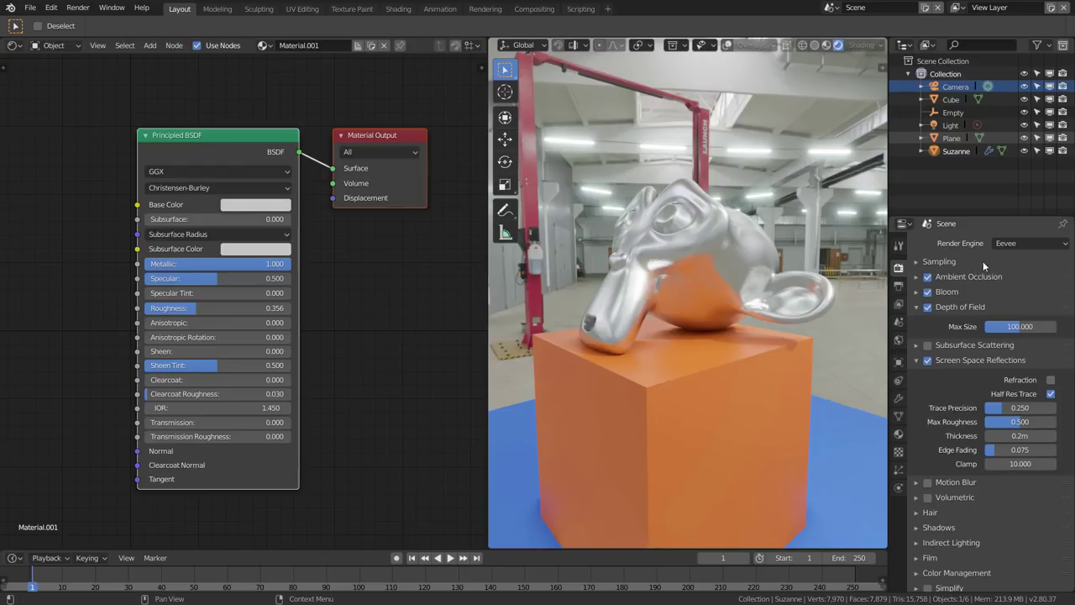
pyautogui.click(922, 262)
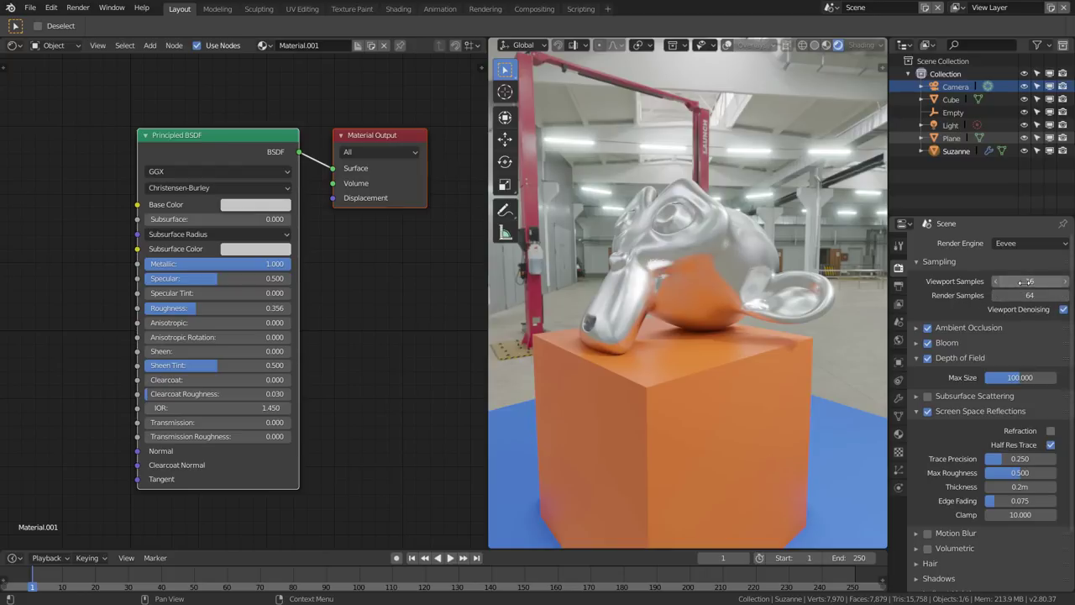
pyautogui.moveTo(1021, 281); pyautogui.dragTo(1054, 281)
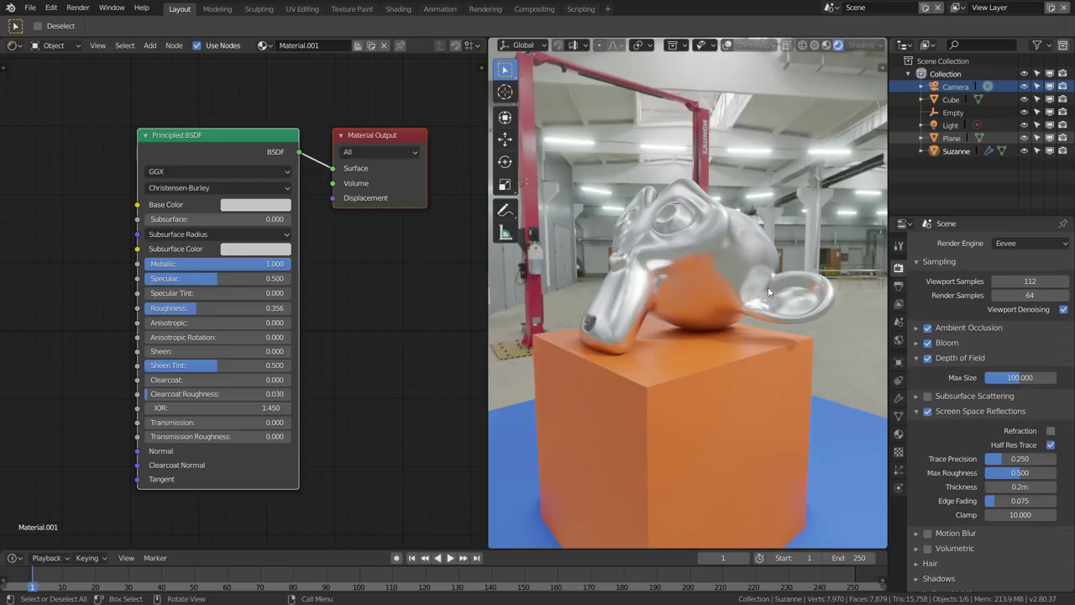
pyautogui.click(1030, 280)
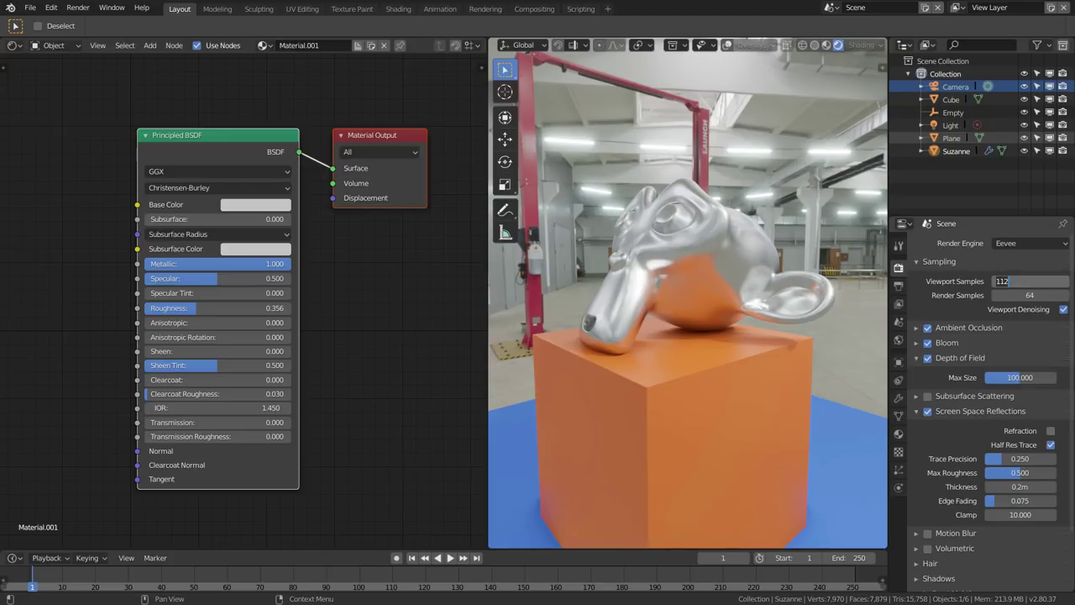
pyautogui.write('12')
pyautogui.press('Return')
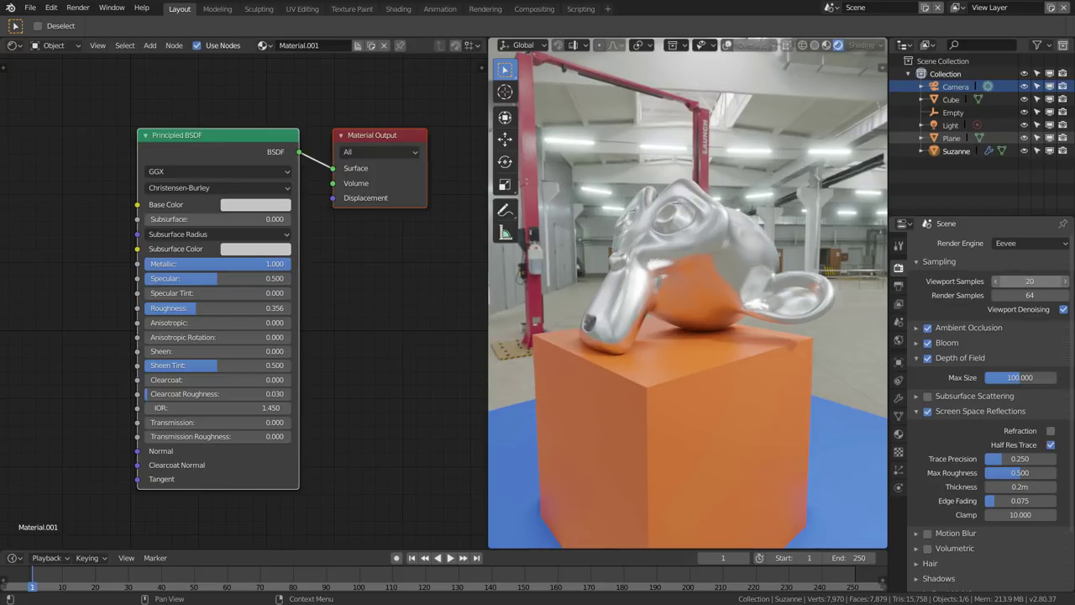
pyautogui.moveTo(714, 280)
pyautogui.mouseDown(button='middle')
pyautogui.moveTo(678, 273)
pyautogui.moveTo(697, 274)
pyautogui.moveTo(711, 303)
pyautogui.mouseUp(button='middle')
# - Select the orange cube and adjust its height along Z beneath Suzanne
pyautogui.click(773, 345)
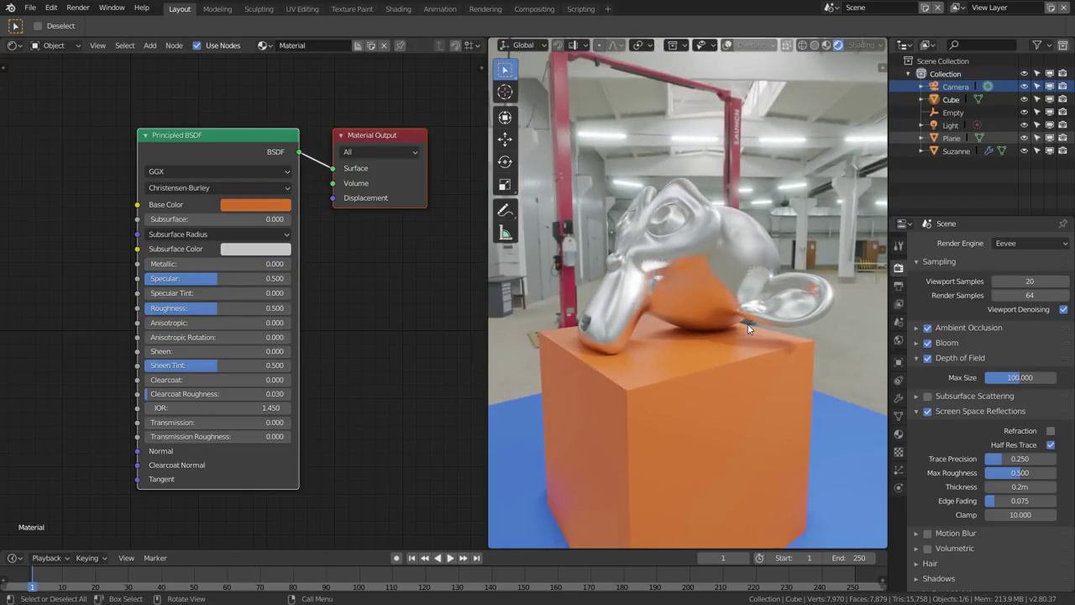
pyautogui.moveTo(772, 346); pyautogui.dragTo(759, 345, button='middle')
pyautogui.scroll(2, 760, 345)
pyautogui.scroll(2, 740, 351)
pyautogui.scroll(2, 728, 326)
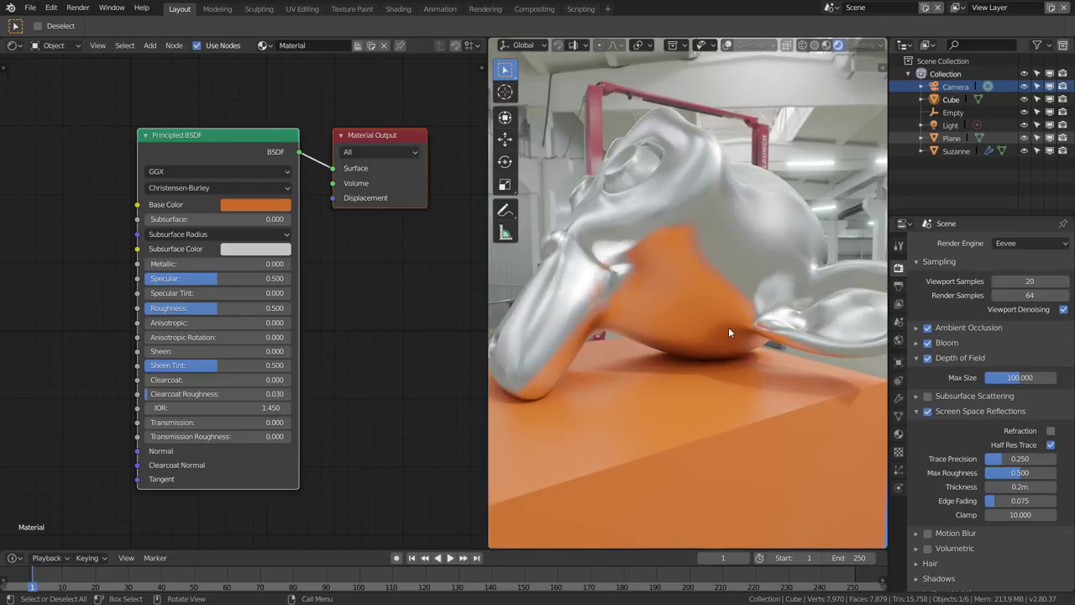
pyautogui.scroll(2, 728, 327)
pyautogui.scroll(1, 766, 334)
pyautogui.press('g')
pyautogui.press('z')
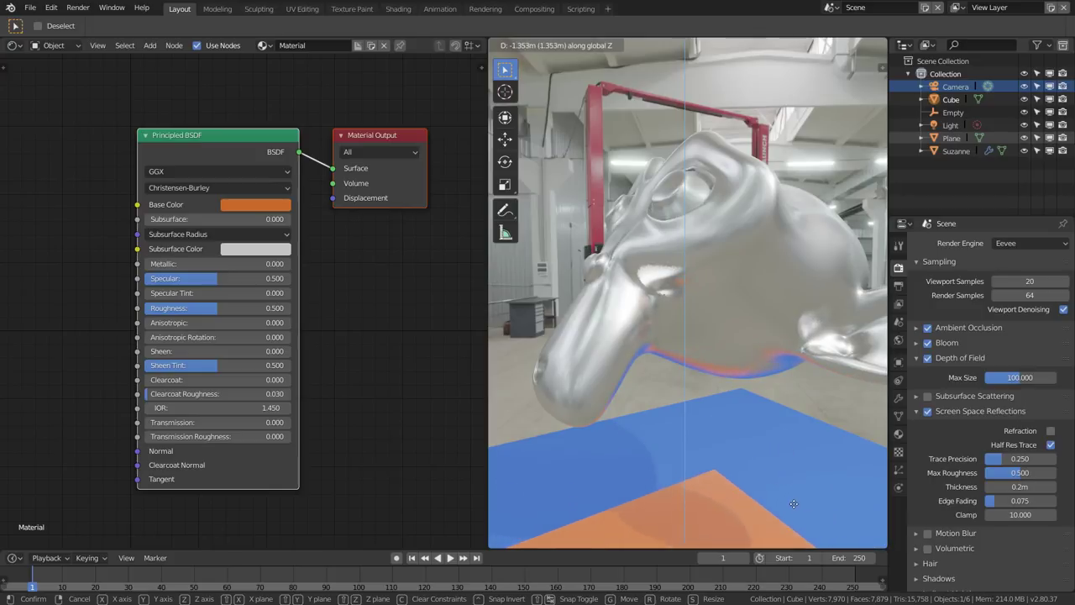
pyautogui.rightClick(787, 429)
pyautogui.moveTo(787, 429); pyautogui.dragTo(761, 341, button='middle')
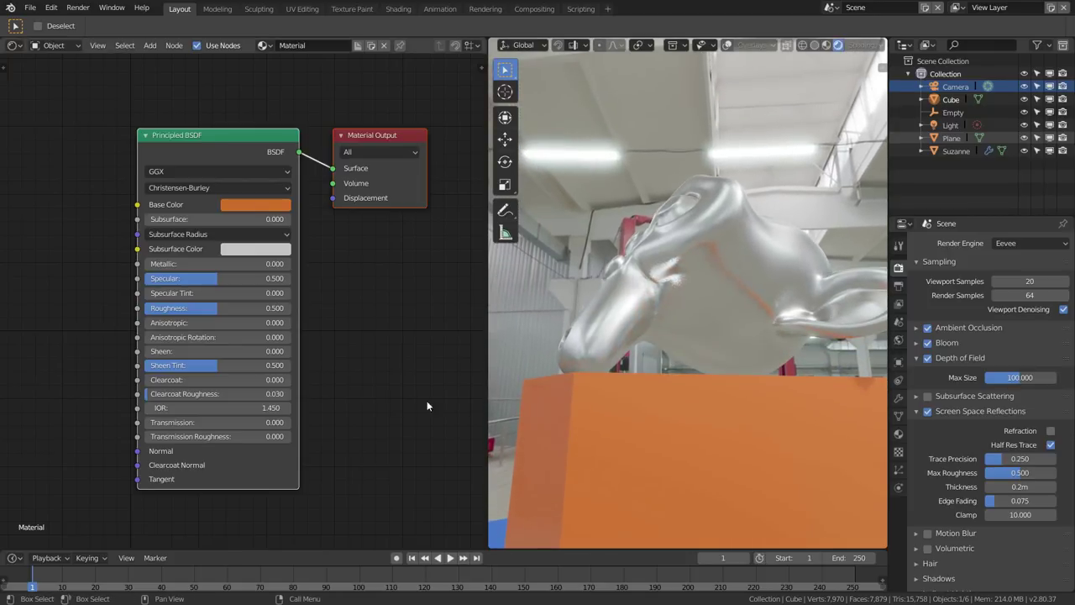
pyautogui.moveTo(686, 372); pyautogui.dragTo(731, 348, button='middle')
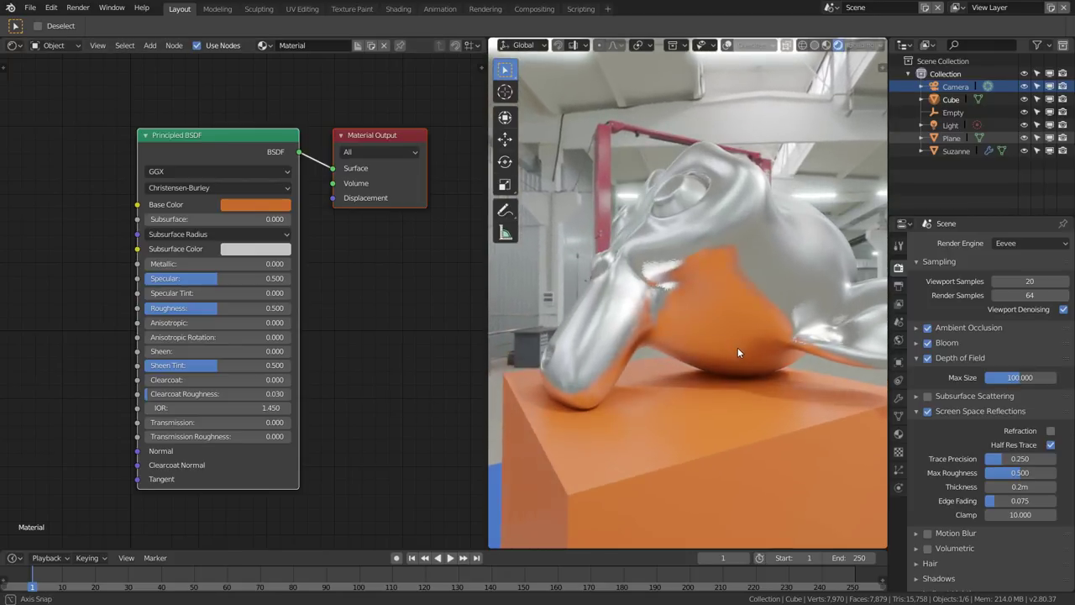
pyautogui.moveTo(730, 347)
pyautogui.mouseDown(button='middle')
pyautogui.moveTo(734, 408)
pyautogui.moveTo(718, 454)
pyautogui.mouseUp(button='middle')
pyautogui.press('g')
pyautogui.press('z')
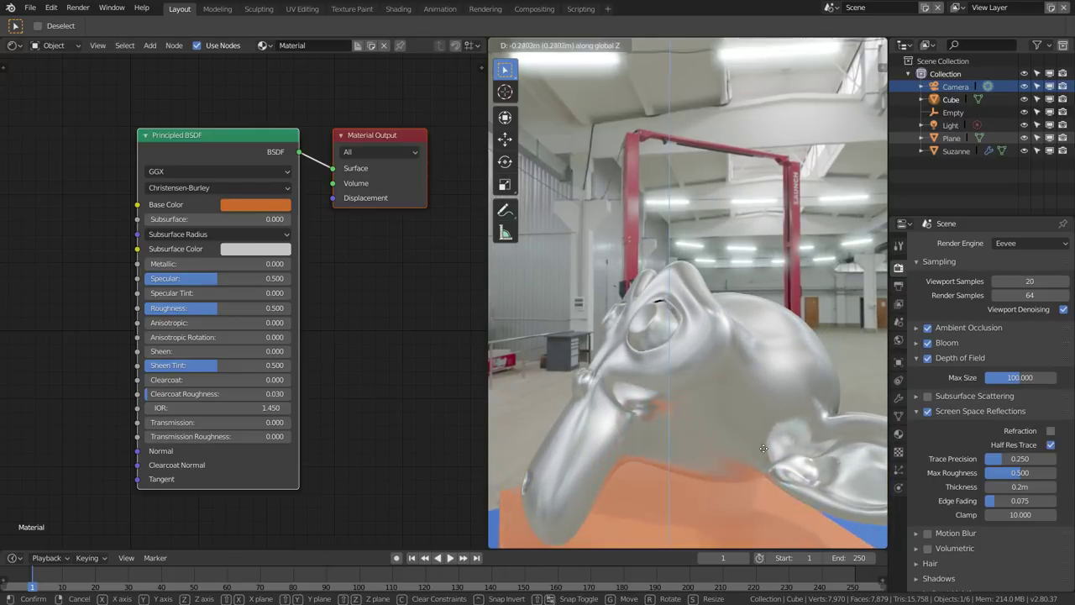
pyautogui.click(711, 412)
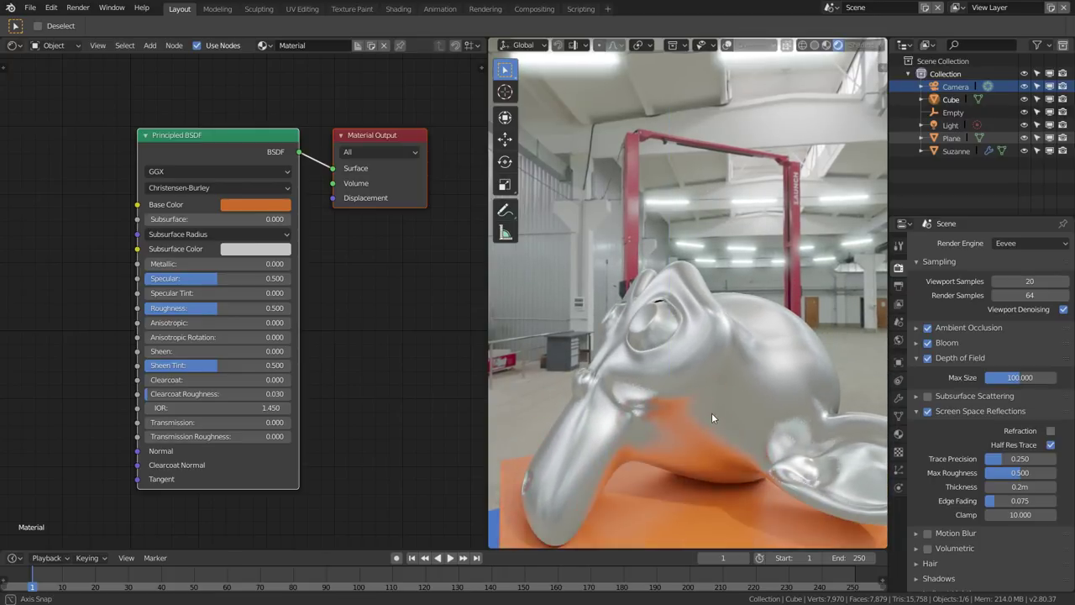
# - Move the camera back so the monkey on the cube sits within the hall
pyautogui.moveTo(712, 412)
pyautogui.mouseDown(button='middle')
pyautogui.moveTo(714, 402)
pyautogui.moveTo(922, 420)
pyautogui.mouseUp(button='middle')
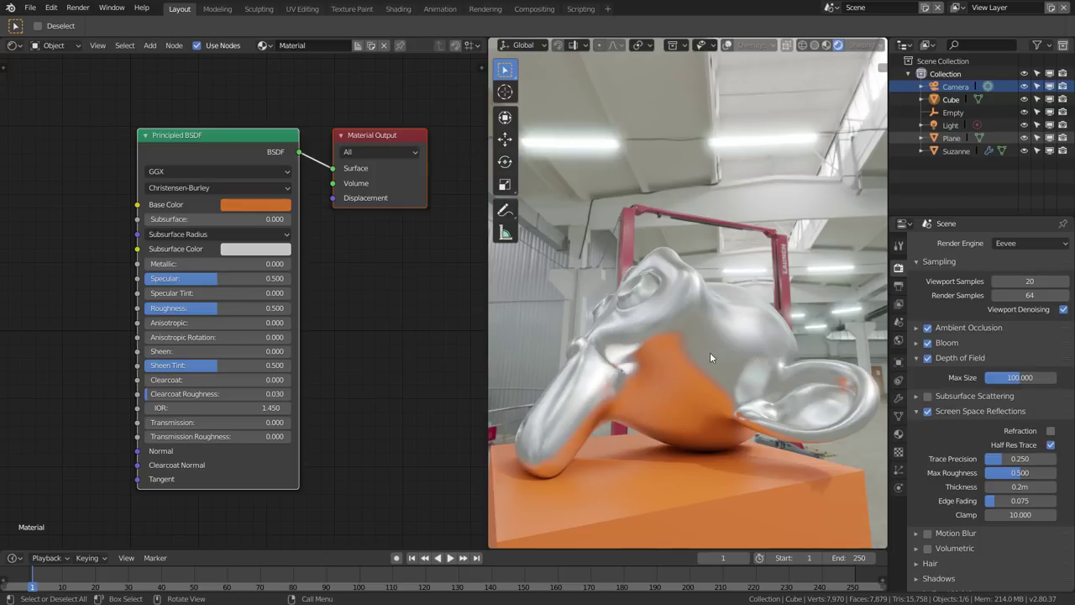
pyautogui.moveTo(710, 352)
pyautogui.mouseDown(button='middle')
pyautogui.moveTo(724, 356)
pyautogui.moveTo(694, 462)
pyautogui.mouseUp(button='middle')
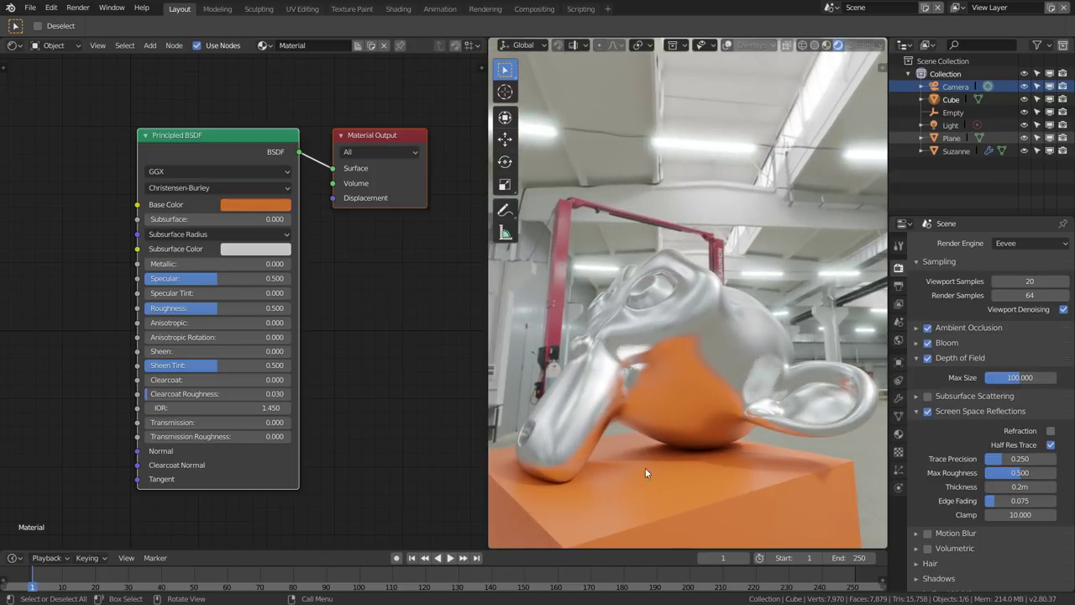
pyautogui.moveTo(724, 390)
pyautogui.mouseDown(button='middle')
pyautogui.moveTo(712, 376)
pyautogui.moveTo(682, 401)
pyautogui.mouseUp(button='middle')
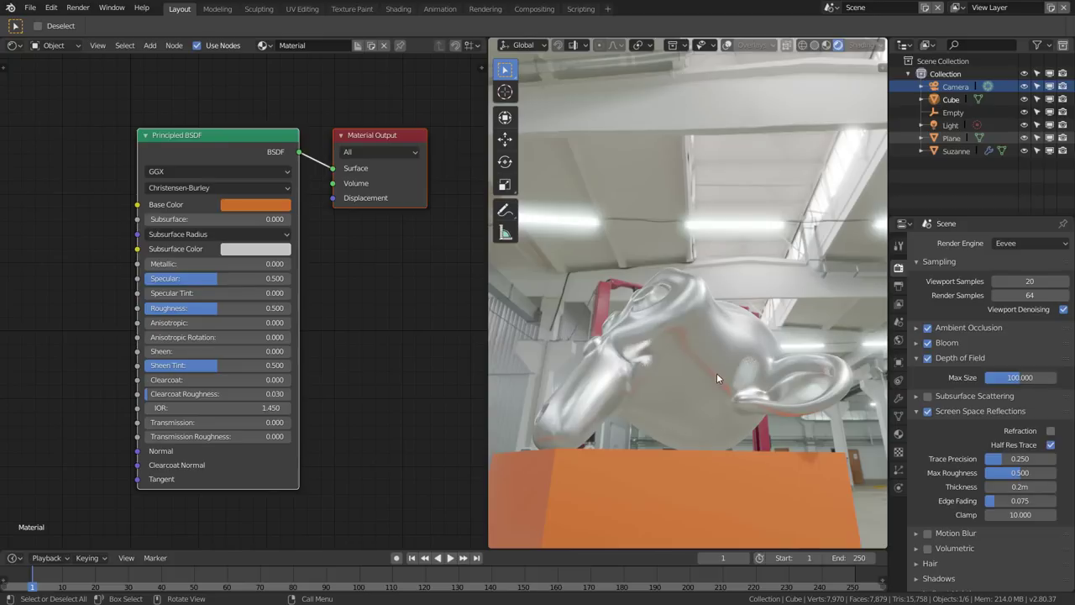
pyautogui.moveTo(717, 373)
pyautogui.mouseDown(button='middle')
pyautogui.moveTo(717, 391)
pyautogui.moveTo(716, 374)
pyautogui.mouseUp(button='middle')
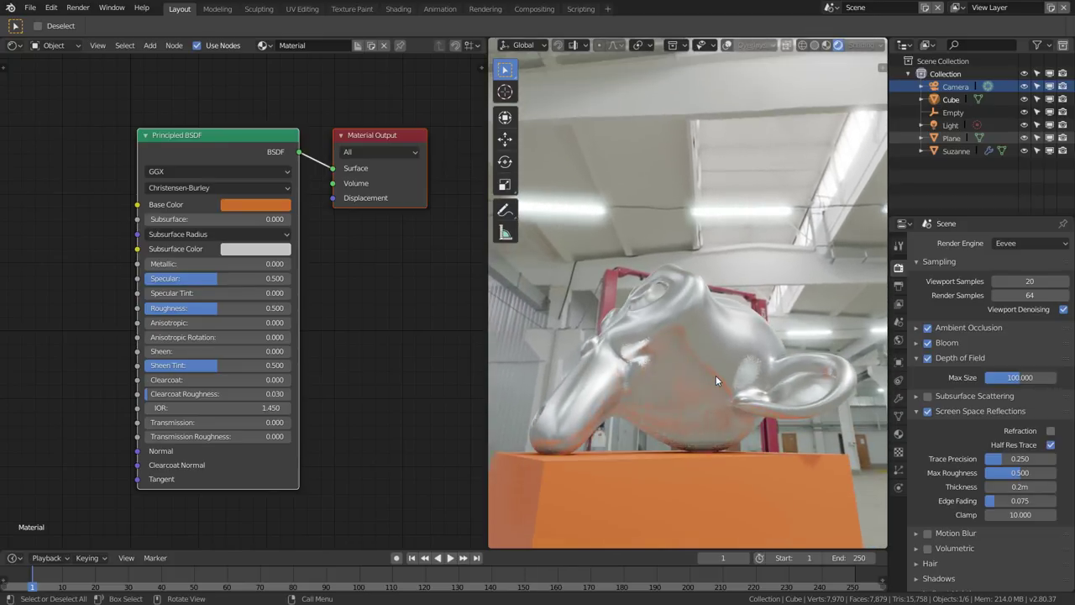
pyautogui.press('g')
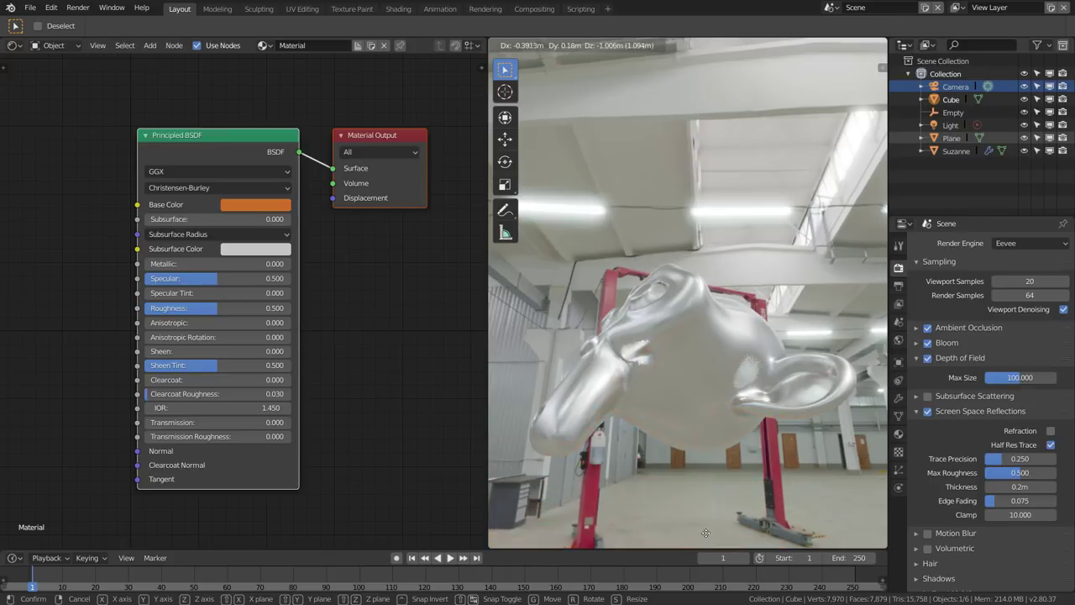
pyautogui.click(692, 368)
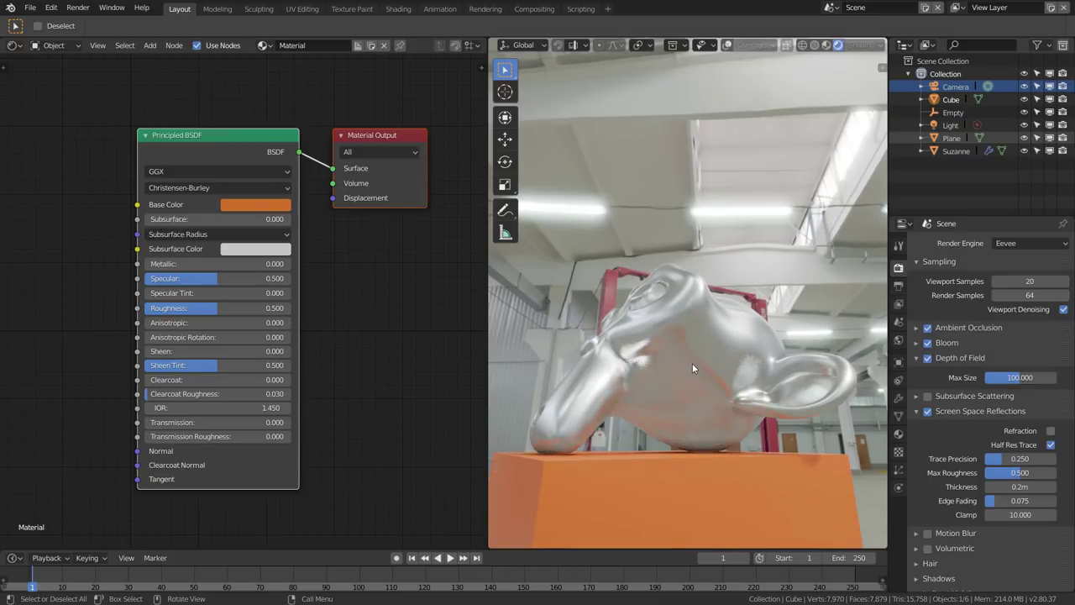
pyautogui.moveTo(692, 368); pyautogui.dragTo(716, 380, button='middle')
pyautogui.scroll(-2, 716, 378)
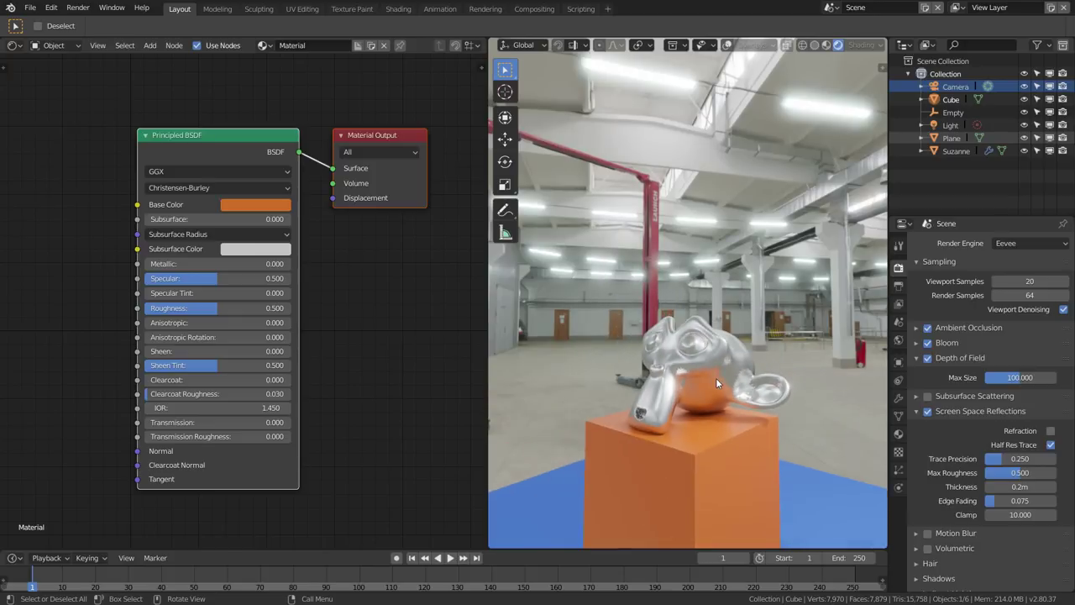
# - Add a UV sphere, scale it up and place it beside Suzanne
pyautogui.hotkey('shift', 'a')
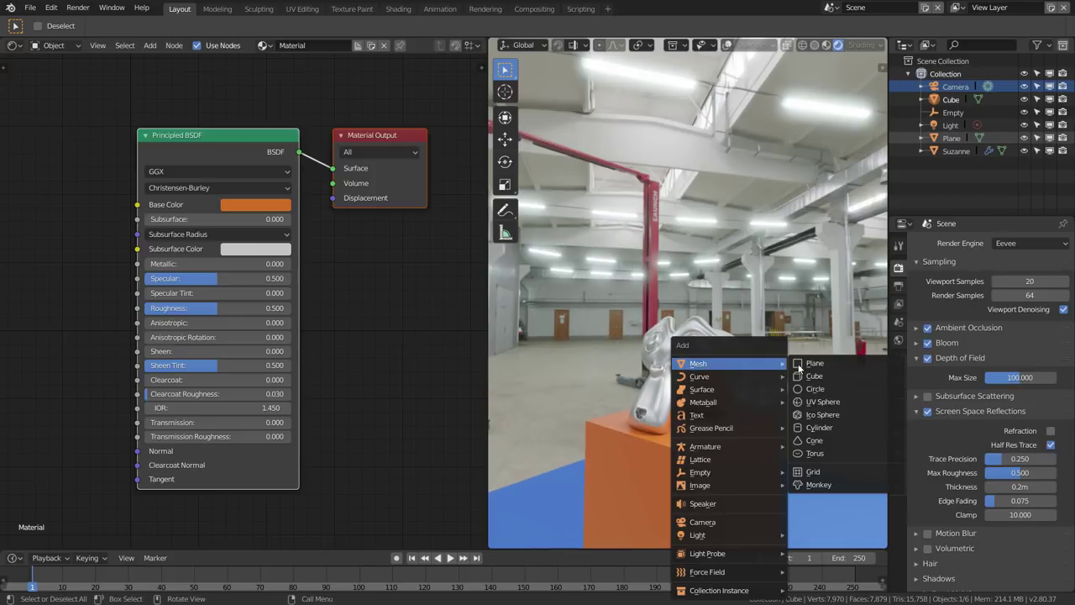
pyautogui.click(827, 403)
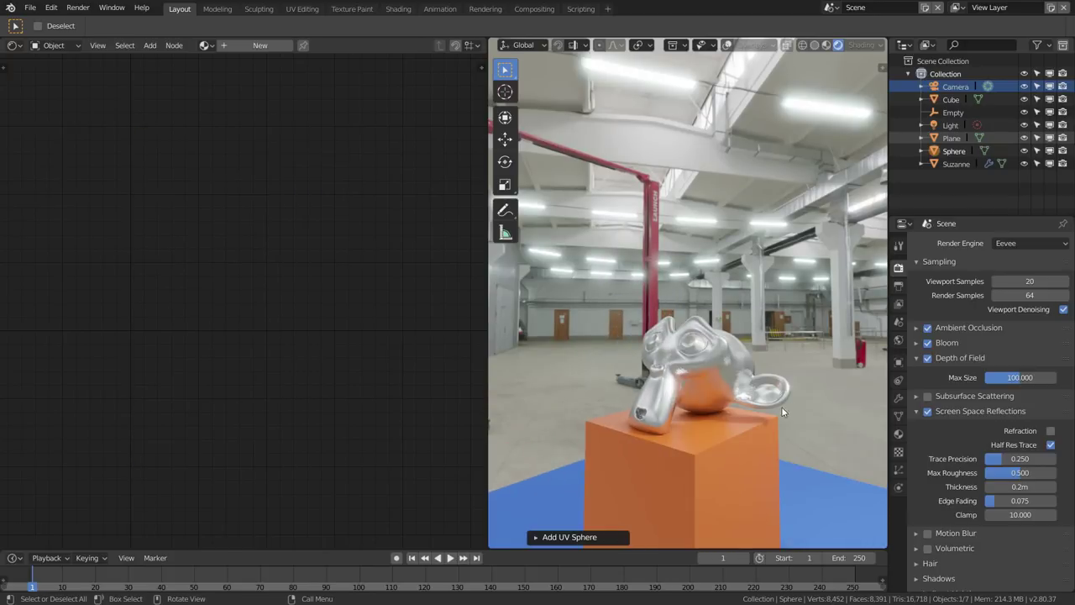
pyautogui.press('s')
pyautogui.click(845, 451)
pyautogui.press('g')
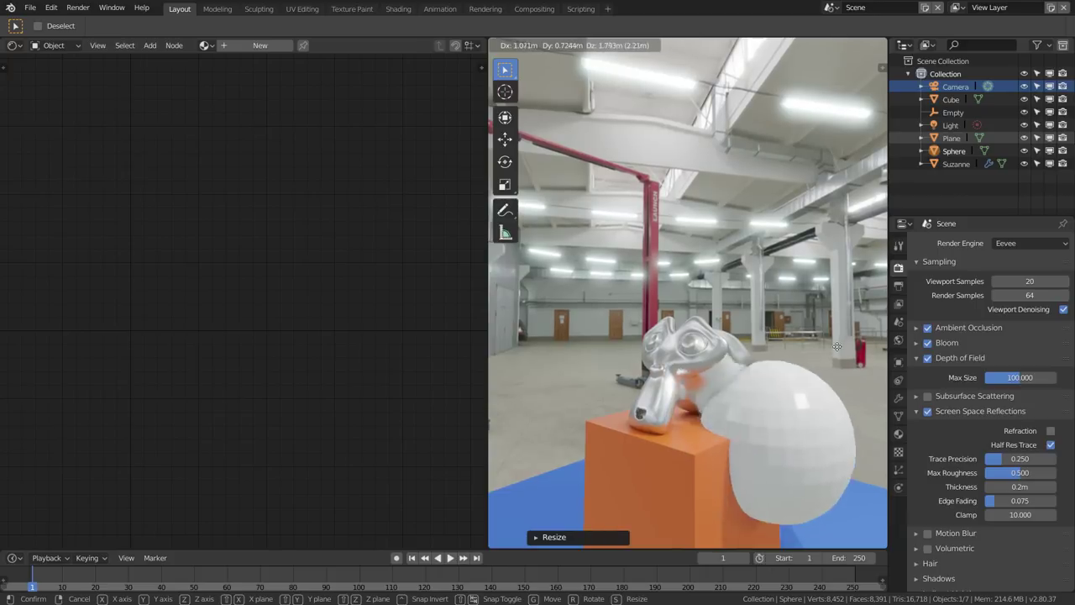
pyautogui.click(761, 368)
pyautogui.moveTo(760, 369)
pyautogui.mouseDown(button='middle')
pyautogui.moveTo(738, 386)
pyautogui.moveTo(774, 377)
pyautogui.moveTo(795, 388)
pyautogui.moveTo(719, 391)
pyautogui.mouseUp(button='middle')
pyautogui.scroll(3, 795, 389)
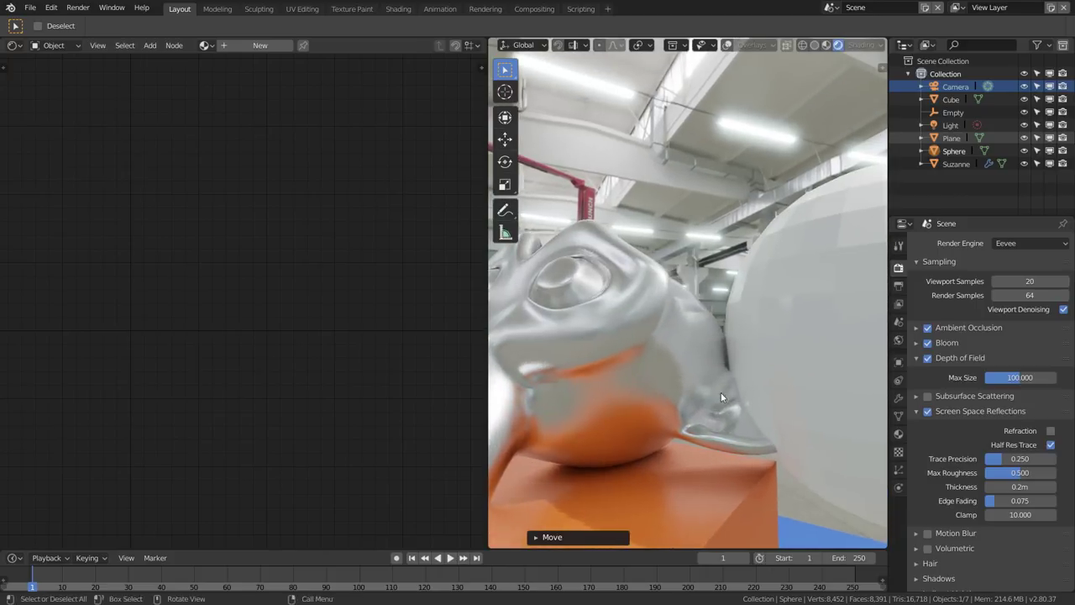
# - Give the sphere a new material with a blue Base Color
pyautogui.click(256, 46)
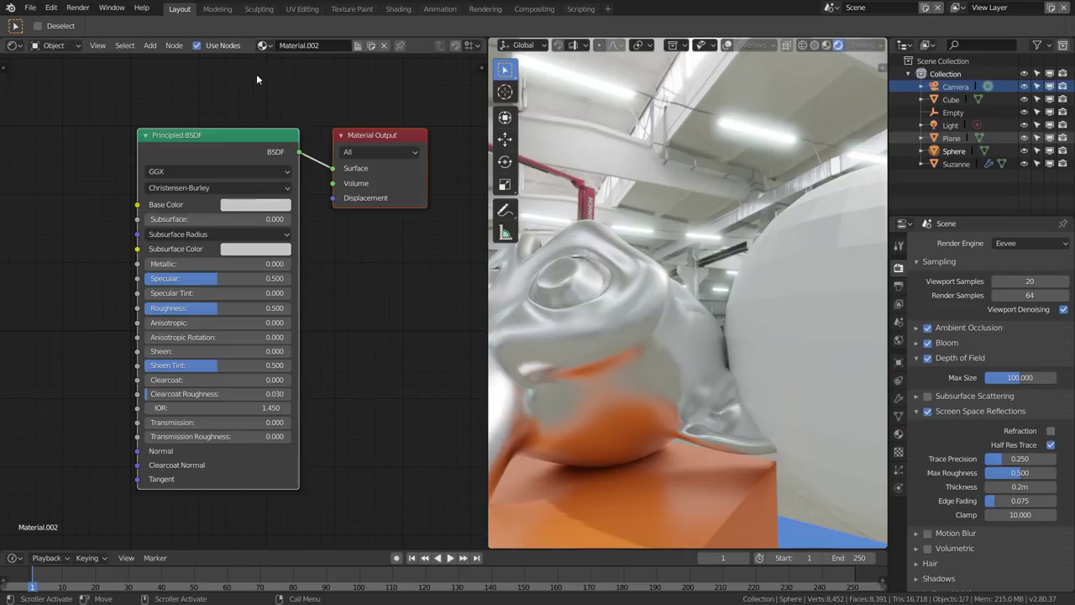
pyautogui.click(245, 208)
pyautogui.moveTo(278, 254); pyautogui.dragTo(252, 222)
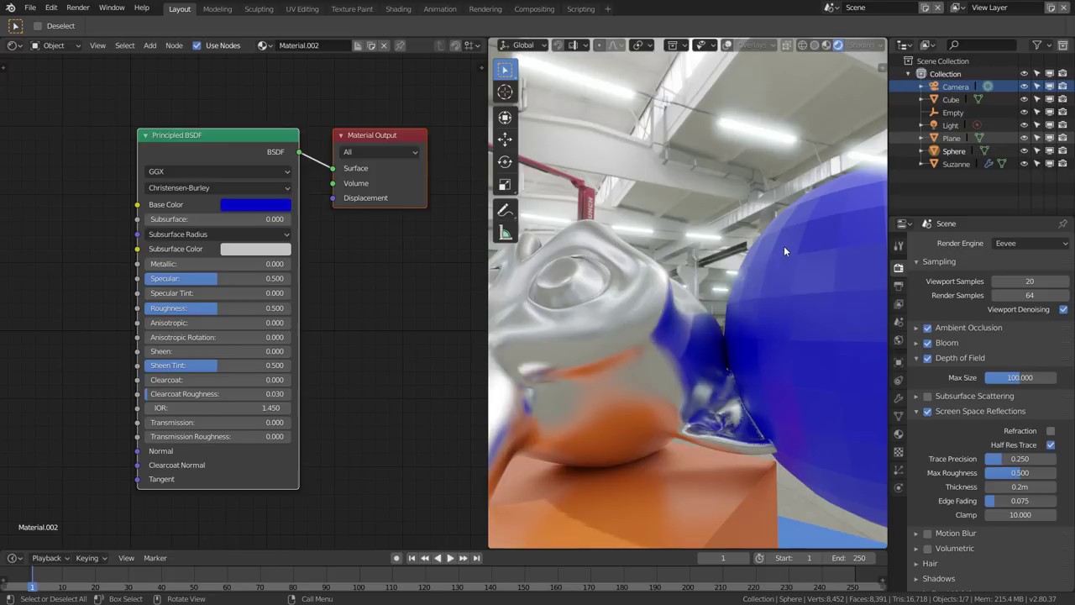
# - Shrink the sphere and float it beside Suzanne's ear above the orange cube
pyautogui.press('s')
pyautogui.click(751, 228)
pyautogui.press('g')
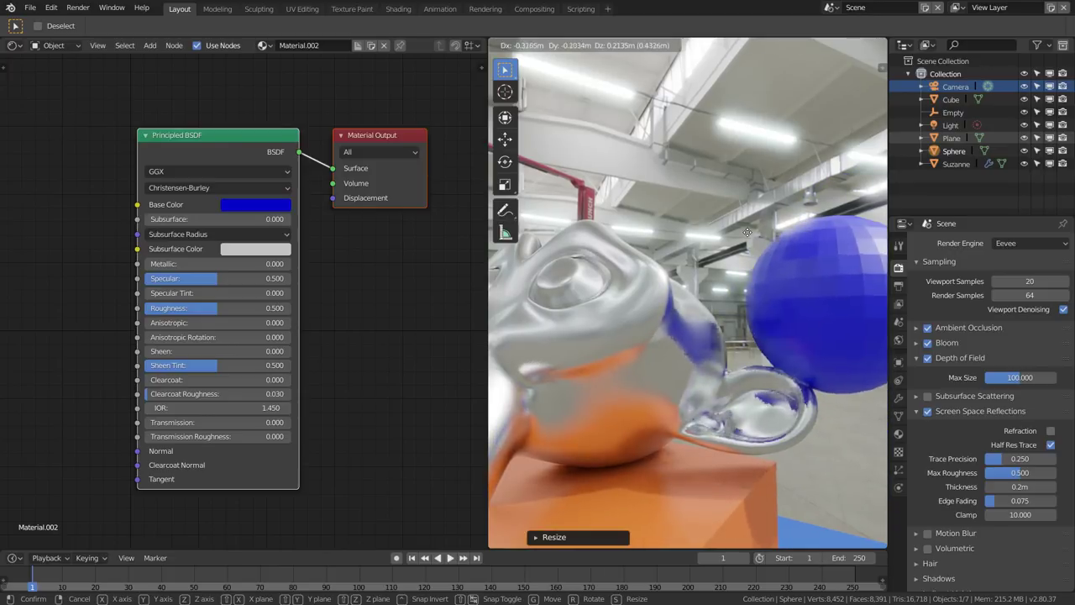
pyautogui.click(711, 335)
pyautogui.scroll(3, 708, 339)
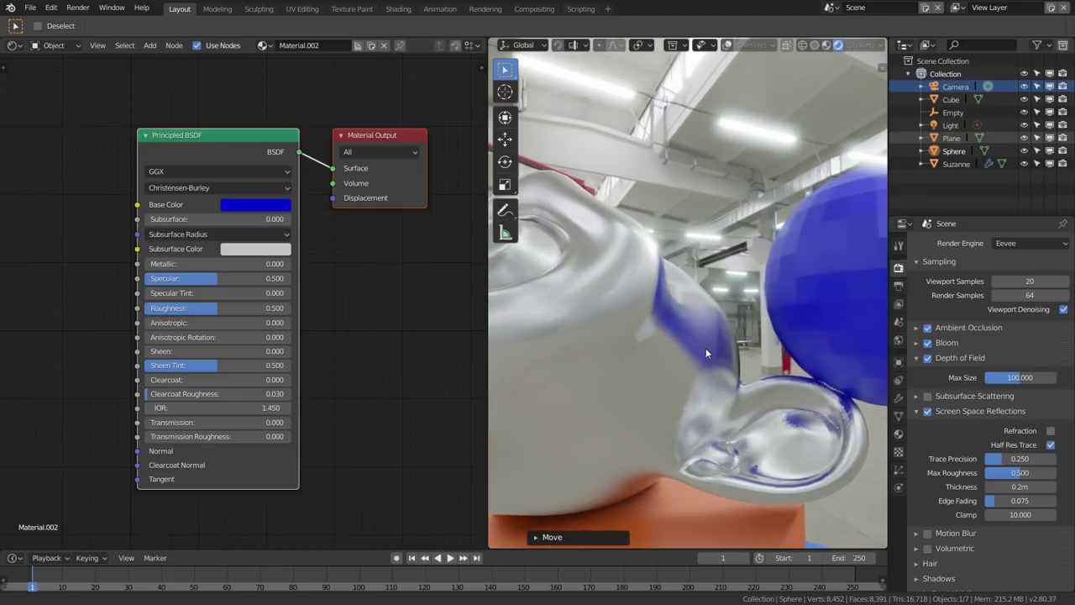
pyautogui.scroll(2, 714, 347)
pyautogui.moveTo(722, 352)
pyautogui.mouseDown(button='middle')
pyautogui.moveTo(843, 345)
pyautogui.moveTo(692, 343)
pyautogui.mouseUp(button='middle')
pyautogui.press('g')
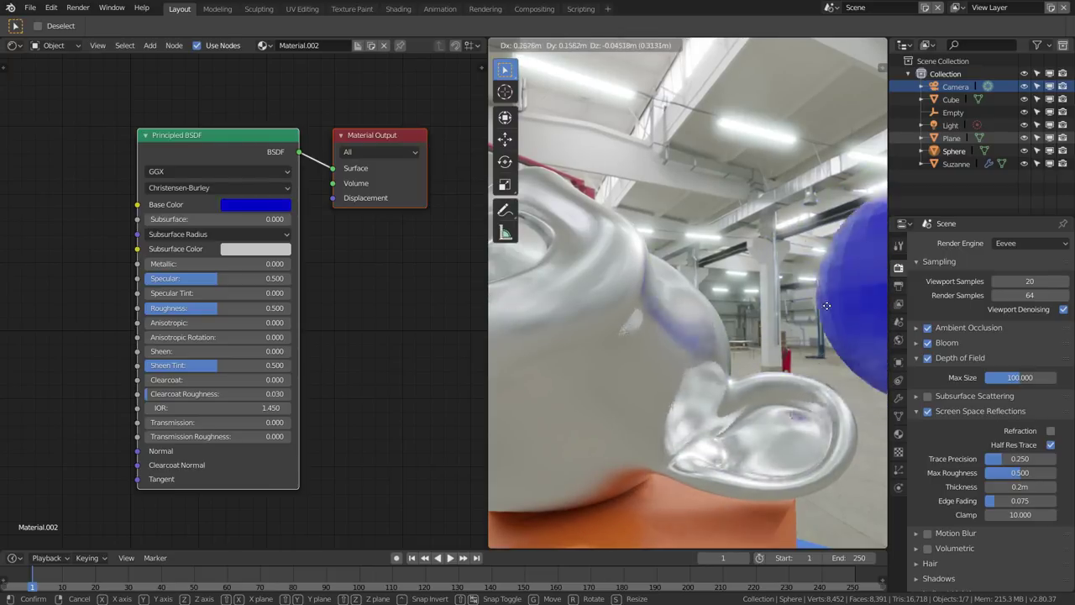
pyautogui.click(781, 328)
pyautogui.scroll(-3, 765, 344)
pyautogui.moveTo(764, 345)
pyautogui.mouseDown(button='middle')
pyautogui.moveTo(696, 360)
pyautogui.moveTo(704, 365)
pyautogui.moveTo(727, 339)
pyautogui.moveTo(742, 359)
pyautogui.moveTo(704, 327)
pyautogui.mouseUp(button='middle')
pyautogui.scroll(2, 742, 359)
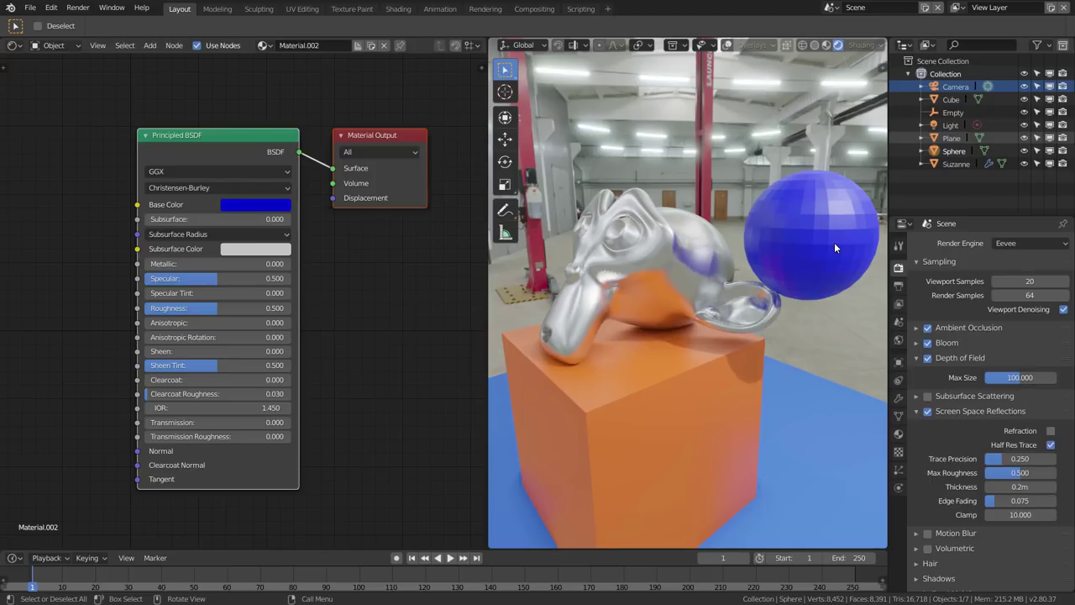
# - Apply smooth shading to the sphere
pyautogui.rightClick(803, 212)
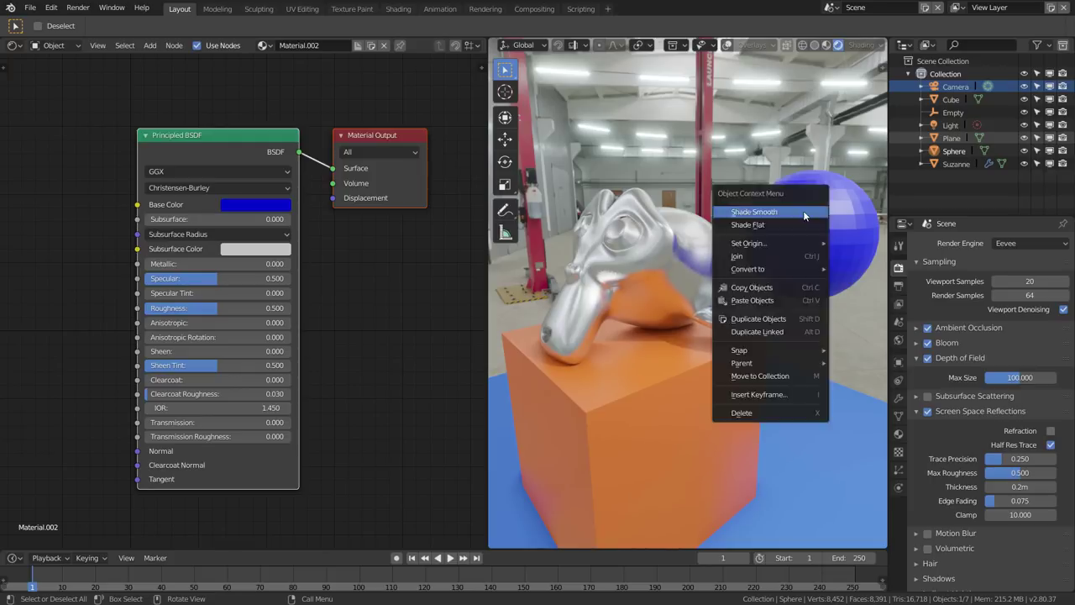
pyautogui.click(773, 209)
pyautogui.moveTo(843, 214); pyautogui.dragTo(779, 231, button='middle')
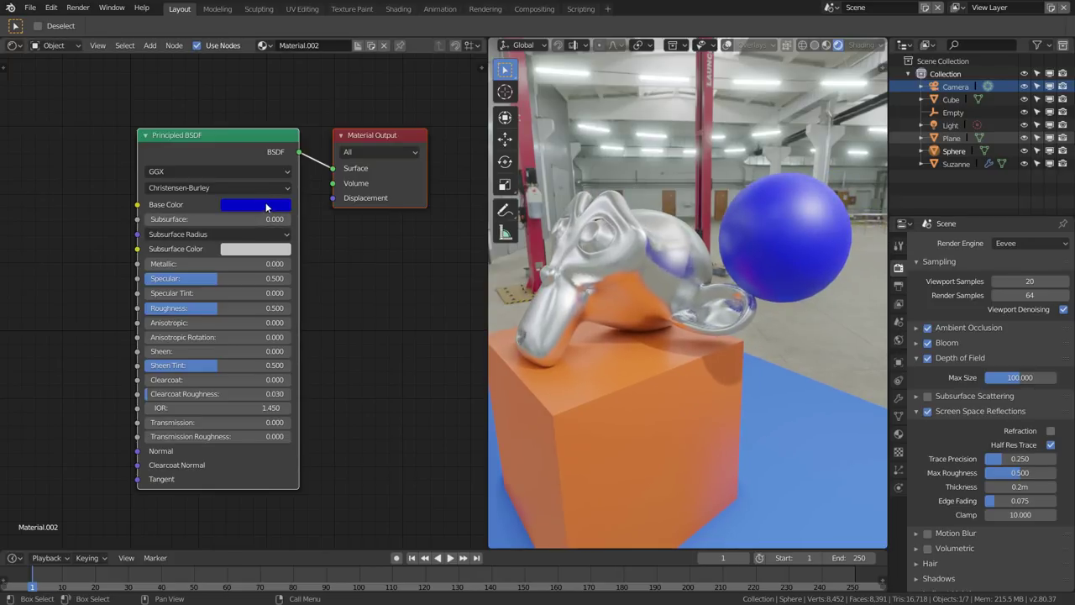
# - Set the sphere's Transmission to 1 and Roughness to 0, and enable screen-space Refraction
pyautogui.click(168, 426)
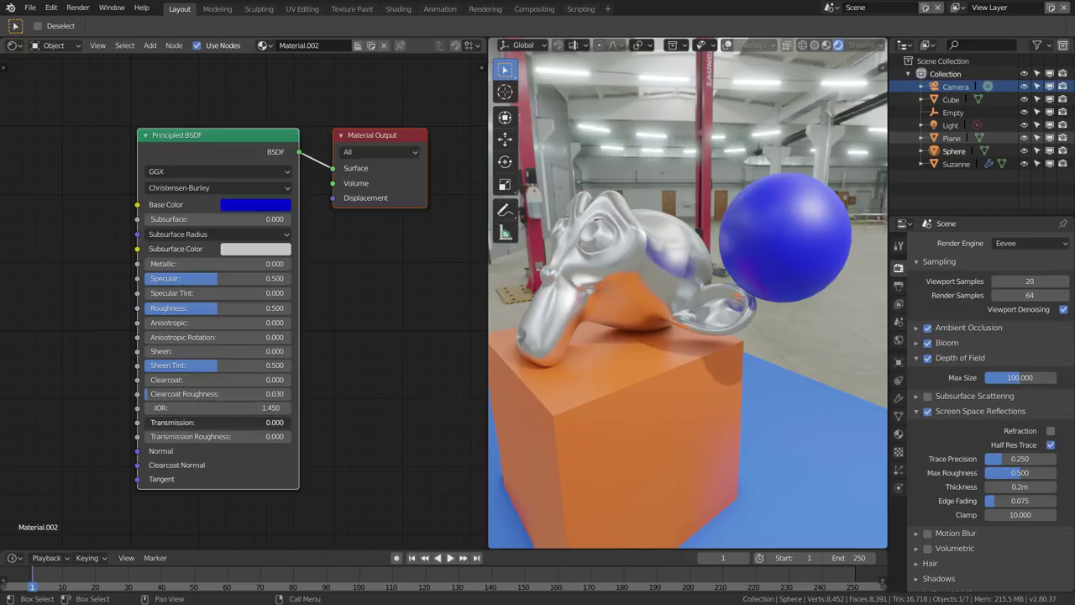
pyautogui.moveTo(168, 422); pyautogui.dragTo(208, 433)
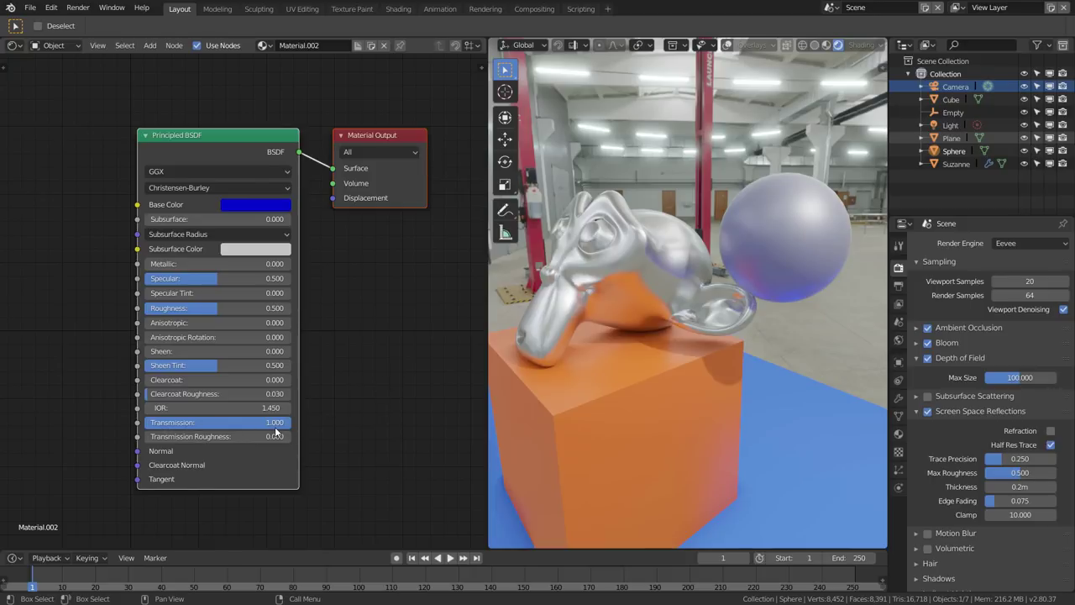
pyautogui.moveTo(216, 307); pyautogui.dragTo(145, 307)
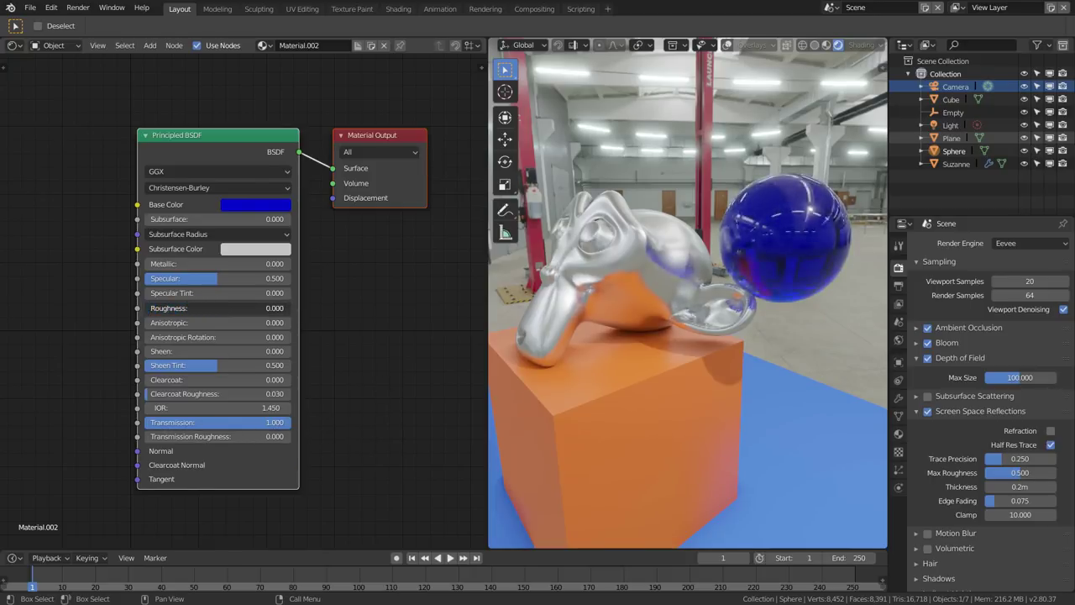
pyautogui.moveTo(671, 264)
pyautogui.mouseDown(button='middle')
pyautogui.moveTo(632, 274)
pyautogui.moveTo(691, 269)
pyautogui.moveTo(700, 284)
pyautogui.moveTo(696, 259)
pyautogui.moveTo(707, 255)
pyautogui.moveTo(729, 291)
pyautogui.moveTo(748, 285)
pyautogui.moveTo(623, 280)
pyautogui.moveTo(658, 256)
pyautogui.moveTo(779, 232)
pyautogui.moveTo(769, 262)
pyautogui.moveTo(732, 271)
pyautogui.moveTo(818, 255)
pyautogui.mouseUp(button='middle')
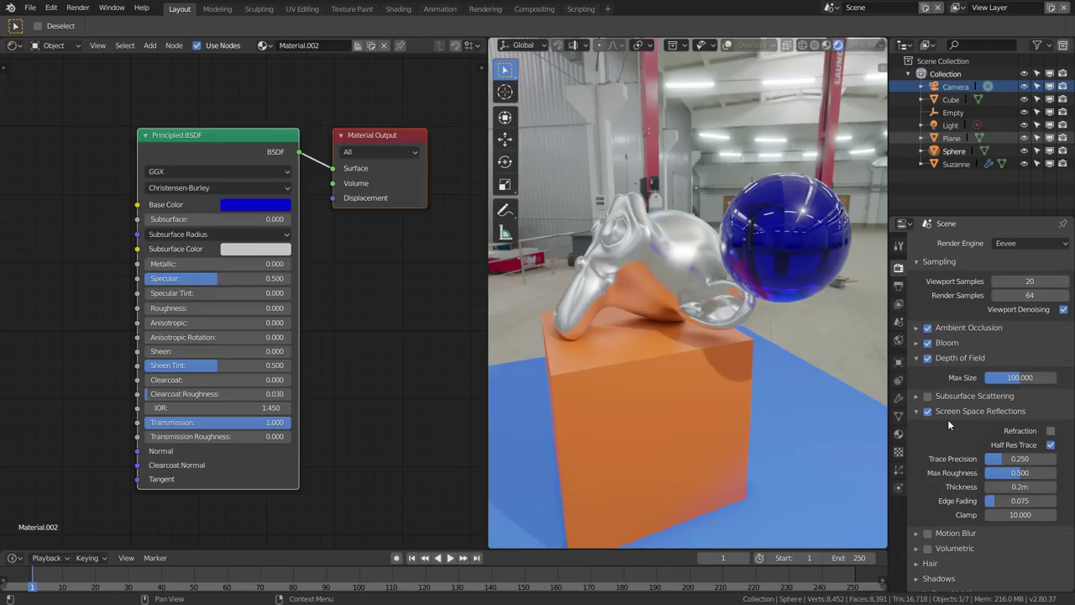
pyautogui.click(1051, 431)
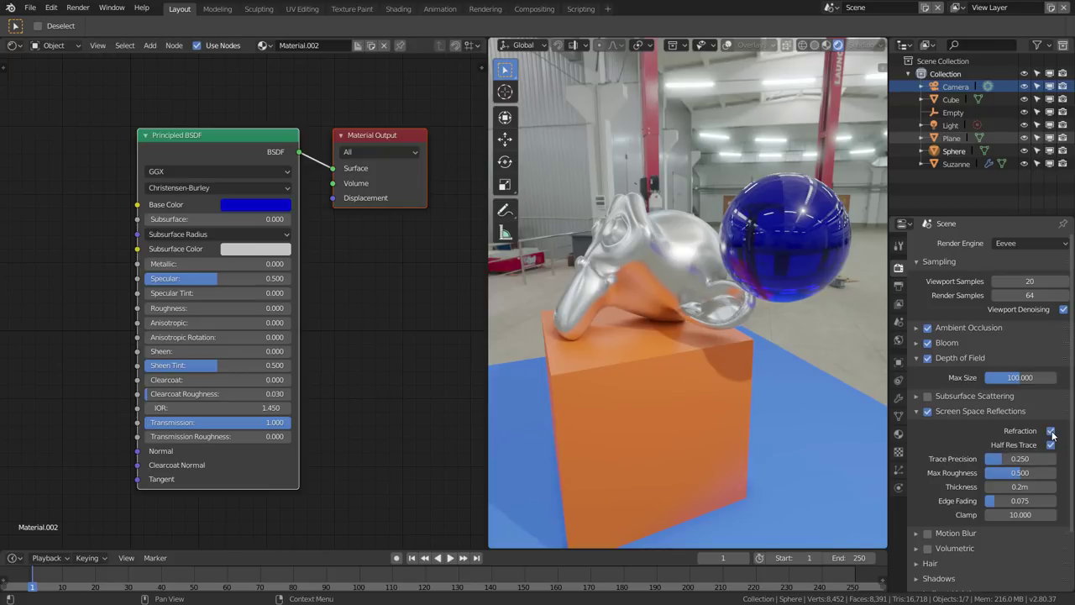
pyautogui.click(899, 435)
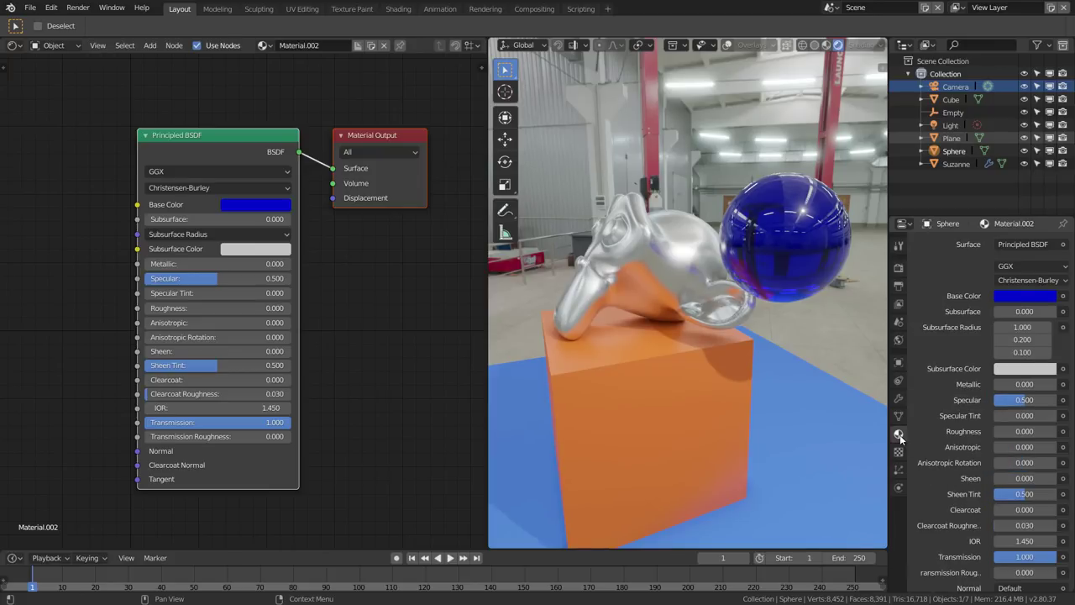
# - Enable the material's Screen Space Refraction and change the sphere's Base Color to near white
pyautogui.scroll(-5, 939, 508)
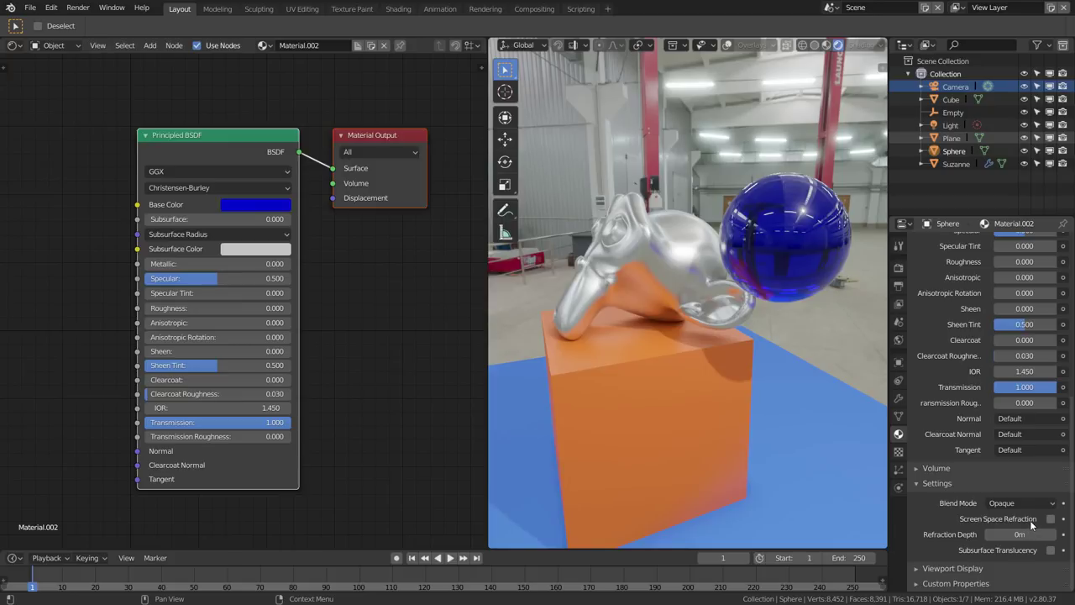
pyautogui.click(1051, 519)
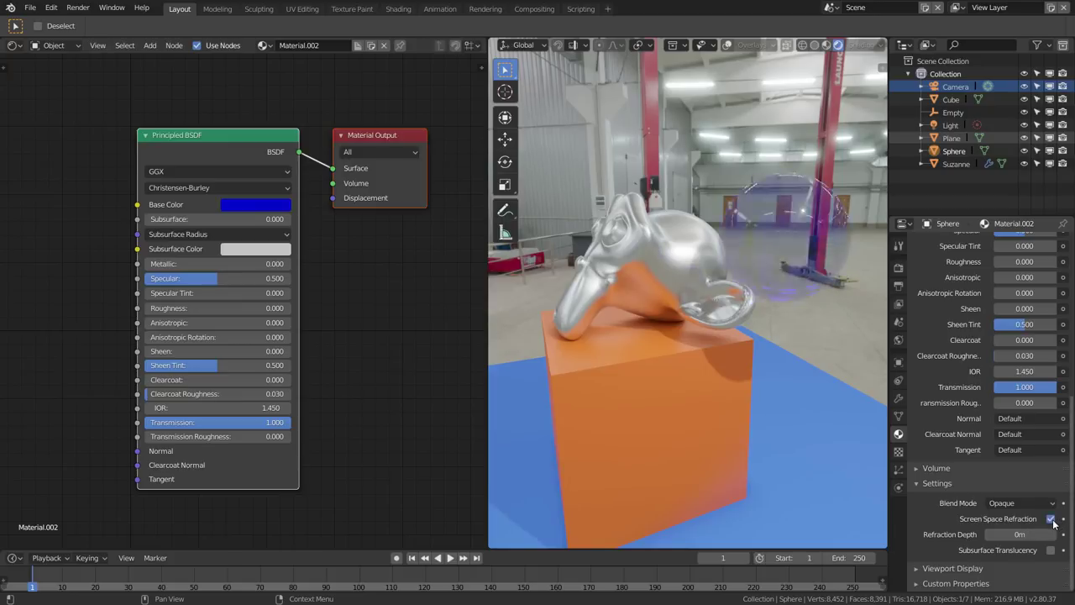
pyautogui.moveTo(826, 342)
pyautogui.mouseDown(button='middle')
pyautogui.moveTo(740, 326)
pyautogui.moveTo(685, 344)
pyautogui.moveTo(720, 344)
pyautogui.moveTo(764, 267)
pyautogui.mouseUp(button='middle')
pyautogui.click(254, 207)
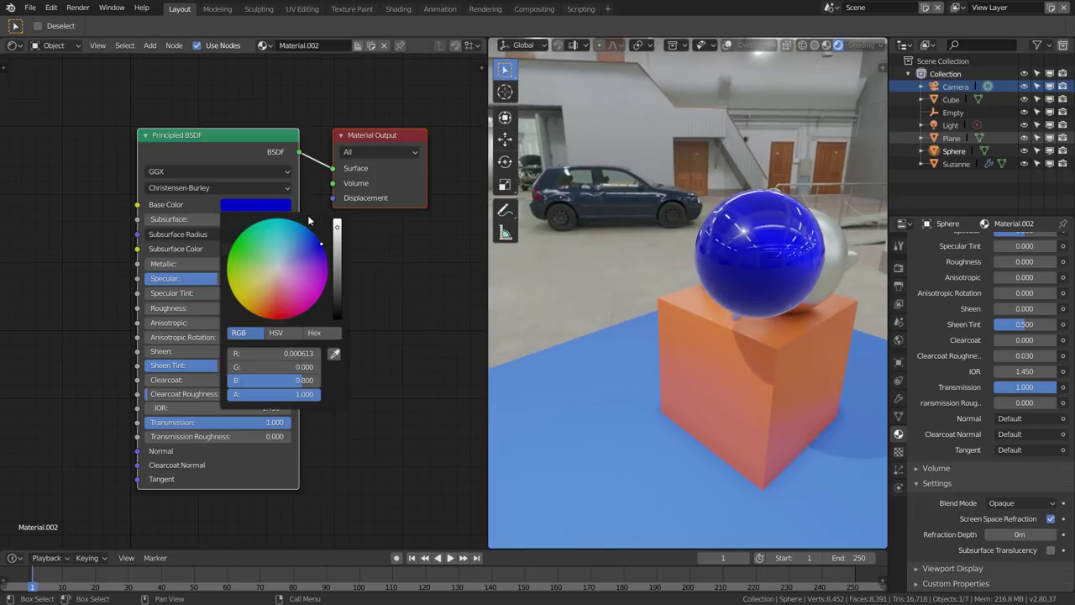
pyautogui.moveTo(320, 243); pyautogui.dragTo(283, 265)
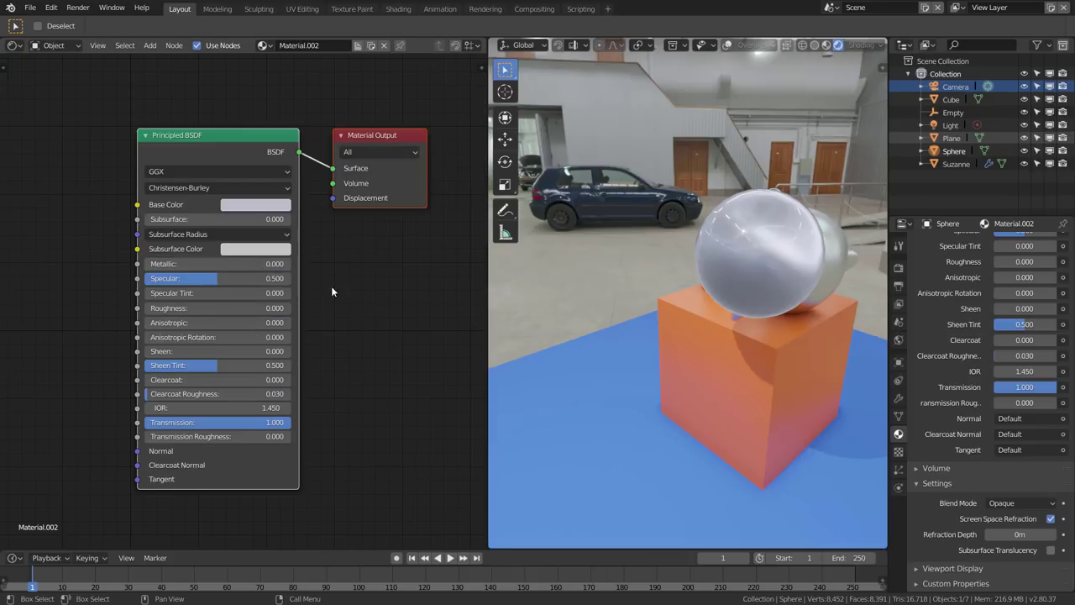
pyautogui.moveTo(638, 281)
pyautogui.mouseDown(button='middle')
pyautogui.moveTo(695, 279)
pyautogui.moveTo(663, 282)
pyautogui.mouseUp(button='middle')
pyautogui.scroll(1, 215, 409)
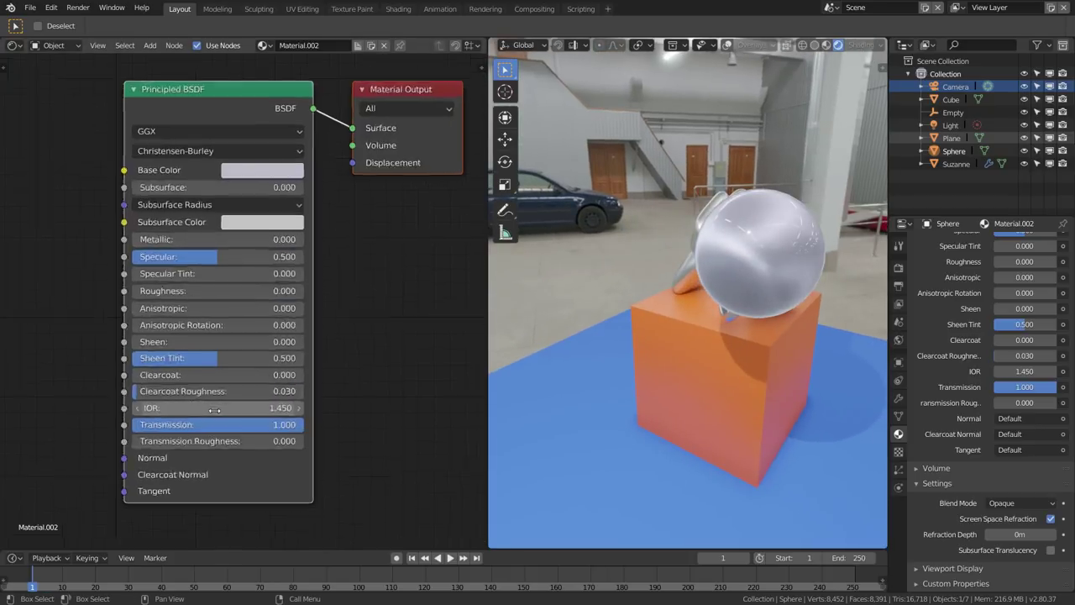
pyautogui.scroll(1, 215, 409)
# - Set the sphere's IOR to 1.030
pyautogui.doubleClick(215, 407)
pyautogui.write('1')
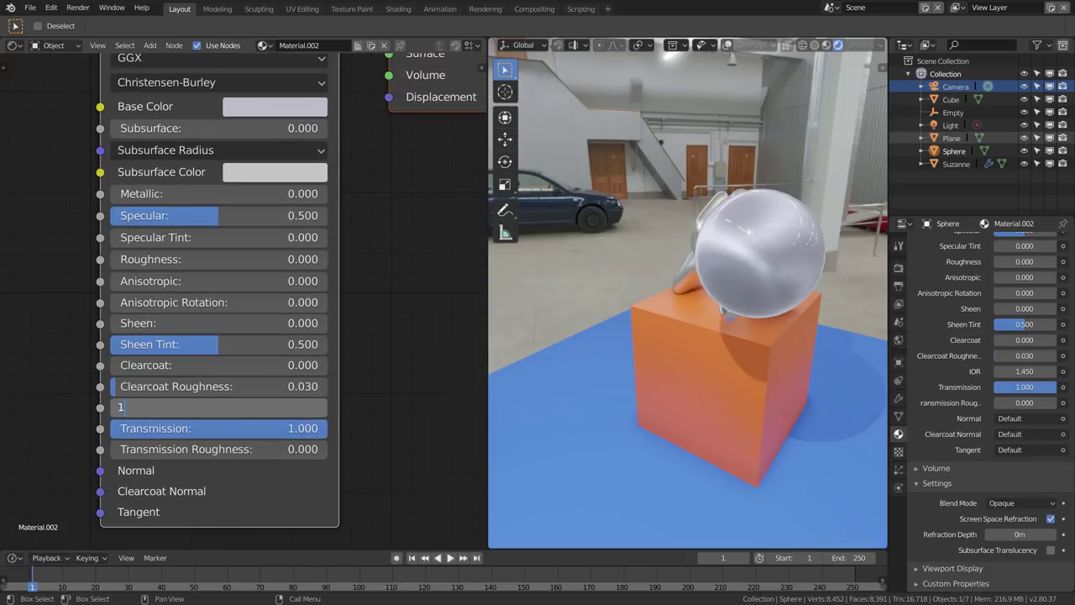
pyautogui.press('Return')
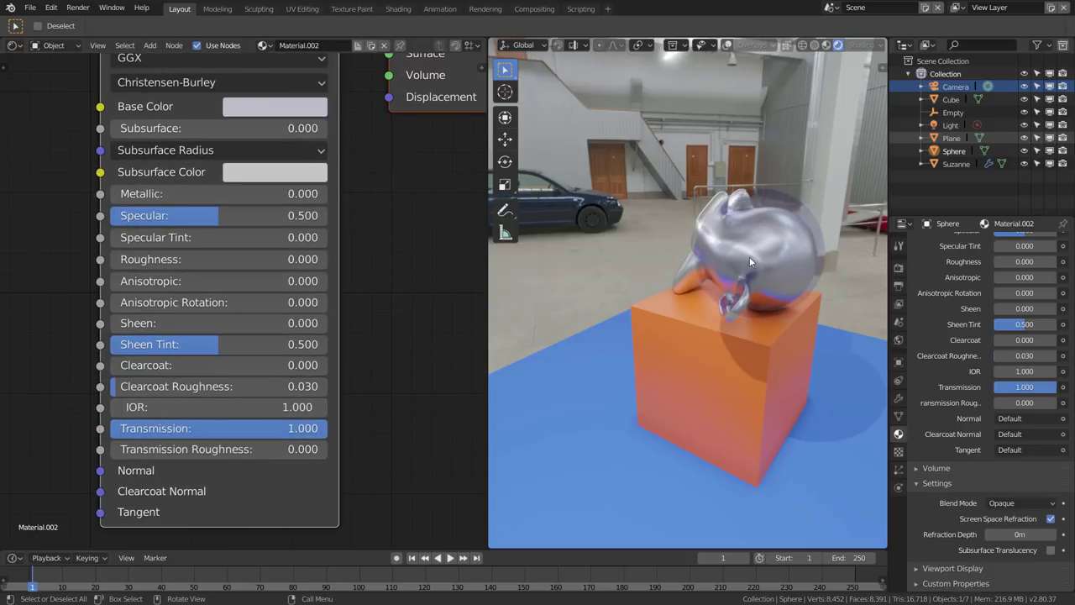
pyautogui.moveTo(743, 255); pyautogui.dragTo(636, 278, button='middle')
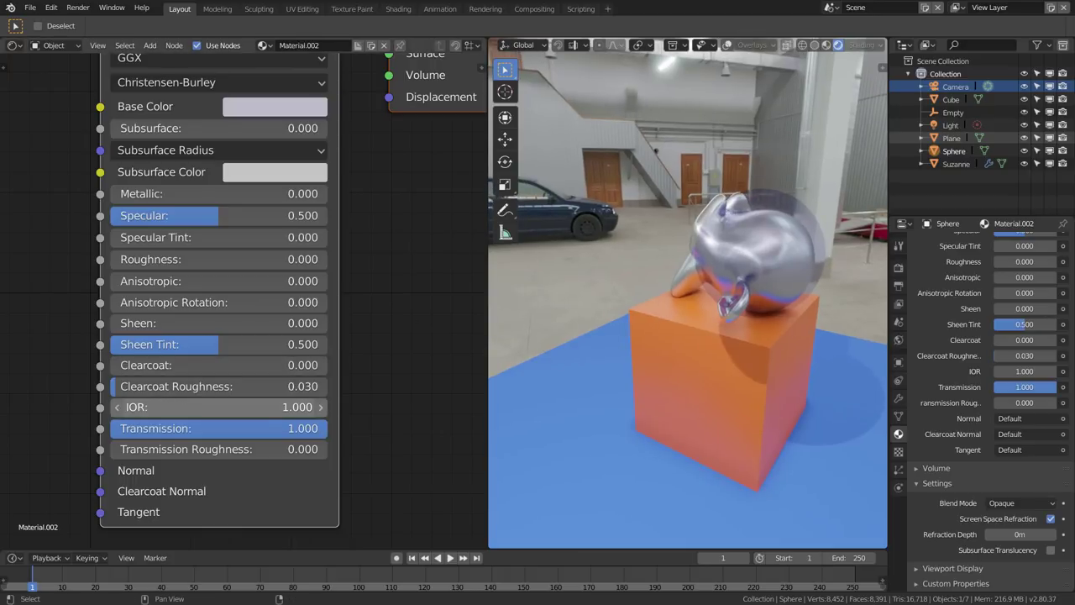
pyautogui.moveTo(218, 406); pyautogui.dragTo(231, 407)
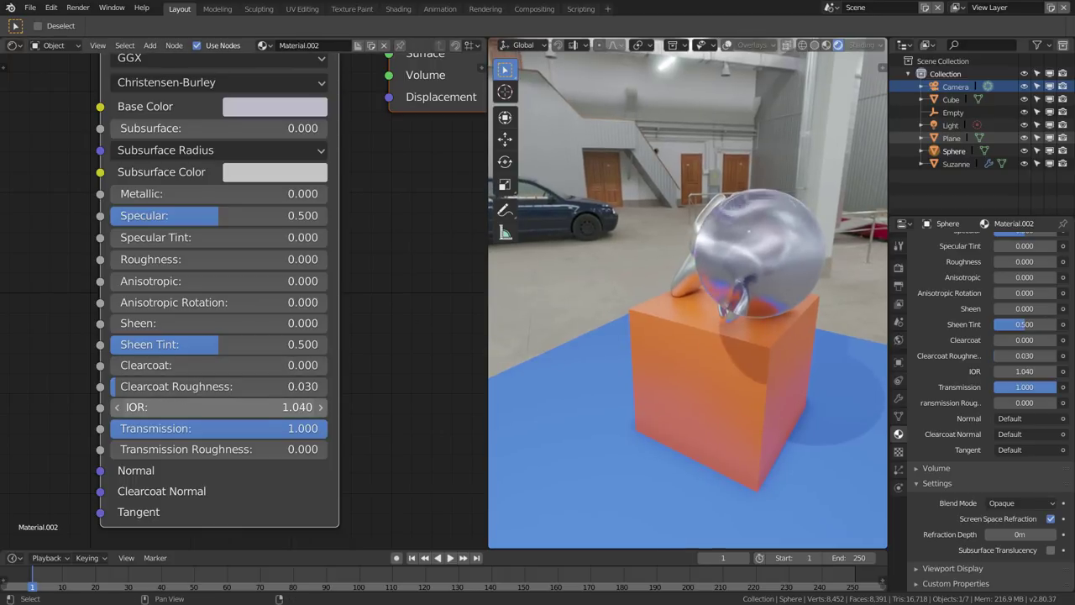
pyautogui.moveTo(685, 319)
pyautogui.mouseDown(button='middle')
pyautogui.moveTo(696, 383)
pyautogui.moveTo(735, 357)
pyautogui.moveTo(774, 306)
pyautogui.moveTo(685, 291)
pyautogui.moveTo(669, 320)
pyautogui.moveTo(704, 361)
pyautogui.moveTo(767, 346)
pyautogui.moveTo(786, 318)
pyautogui.moveTo(842, 311)
pyautogui.mouseUp(button='middle')
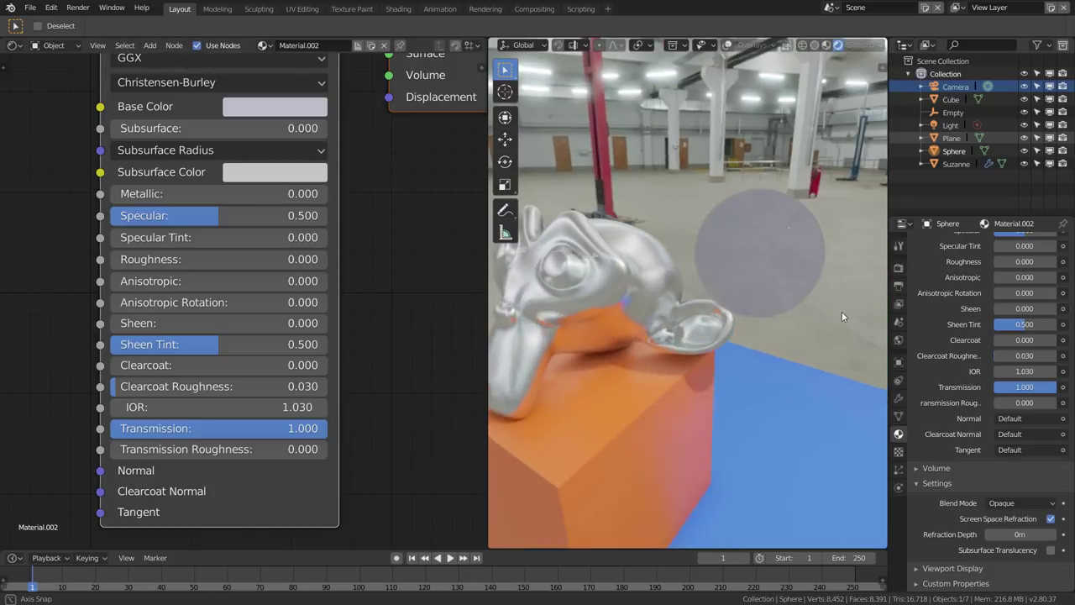
# - Assign the glass Material.002 to Suzanne to preview it
pyautogui.click(588, 261)
pyautogui.moveTo(588, 261); pyautogui.dragTo(672, 252, button='middle')
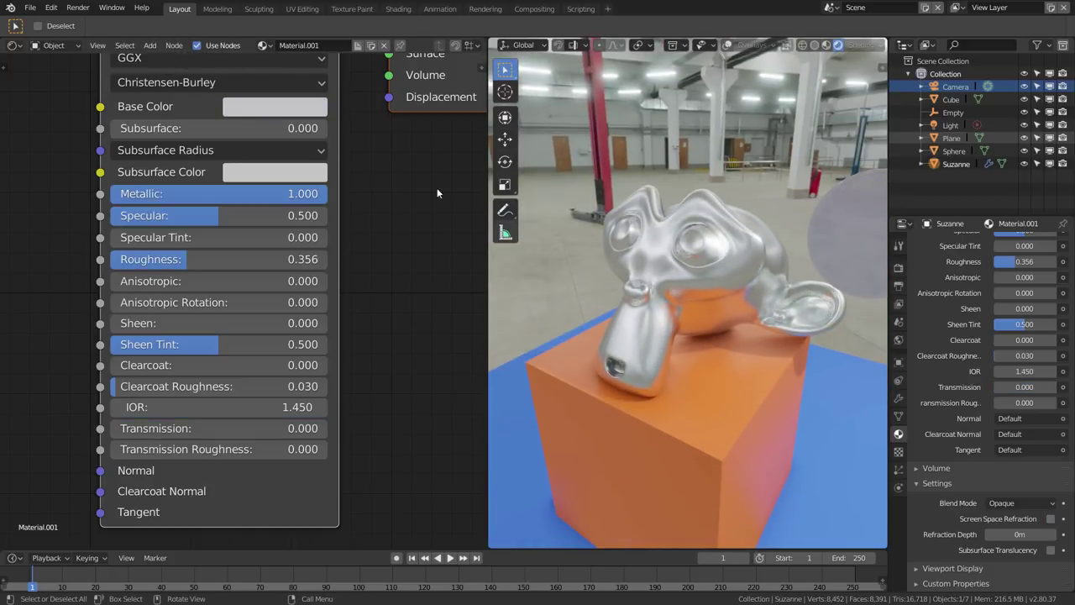
pyautogui.click(264, 48)
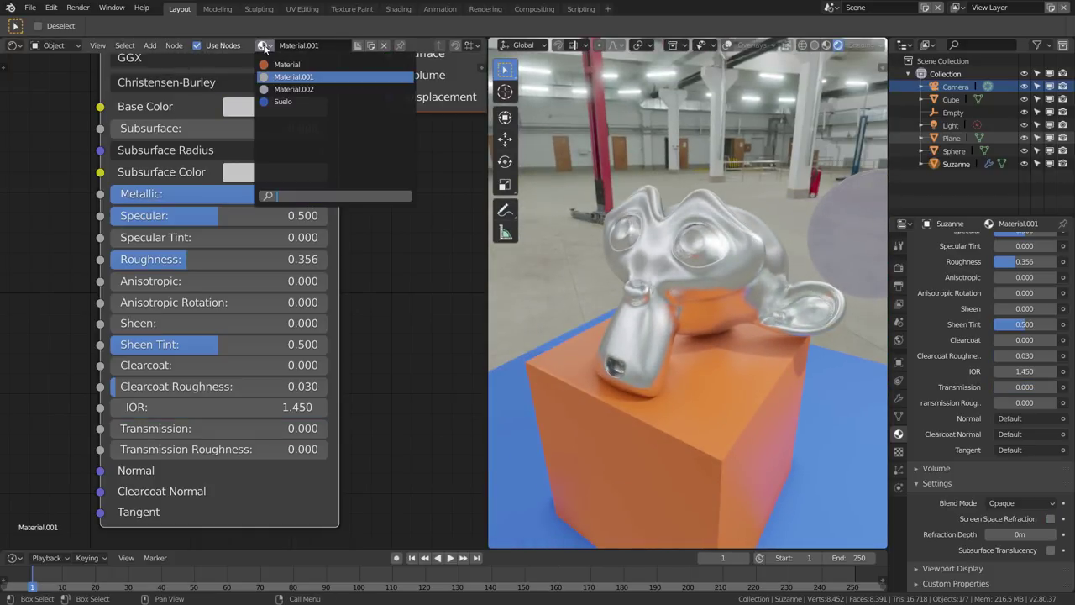
pyautogui.click(309, 89)
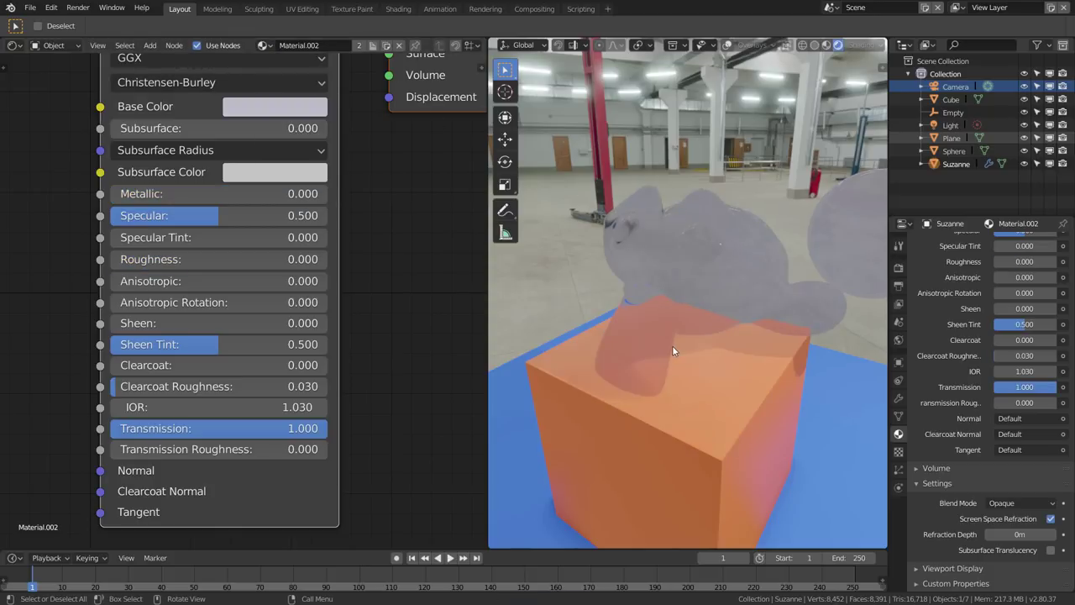
pyautogui.moveTo(731, 314)
pyautogui.mouseDown(button='middle')
pyautogui.moveTo(742, 301)
pyautogui.moveTo(703, 333)
pyautogui.moveTo(712, 355)
pyautogui.moveTo(805, 321)
pyautogui.moveTo(878, 272)
pyautogui.moveTo(505, 271)
pyautogui.moveTo(842, 313)
pyautogui.moveTo(768, 312)
pyautogui.moveTo(721, 289)
pyautogui.mouseUp(button='middle')
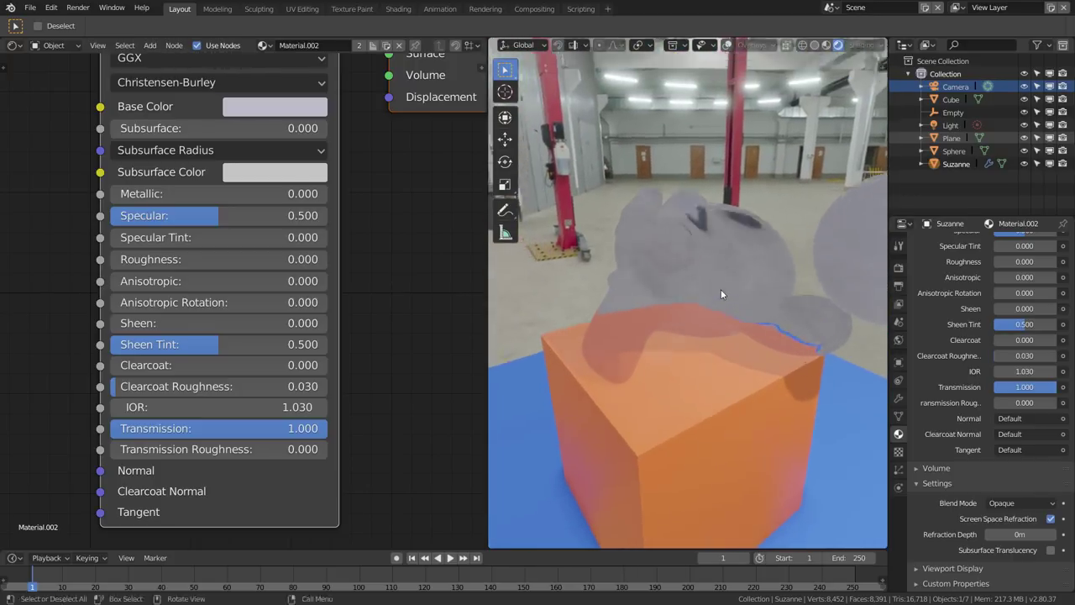
# - Try the orange Material on Suzanne, then restore her silver Material.001
pyautogui.click(691, 207)
pyautogui.click(704, 212)
pyautogui.click(264, 45)
pyautogui.click(287, 65)
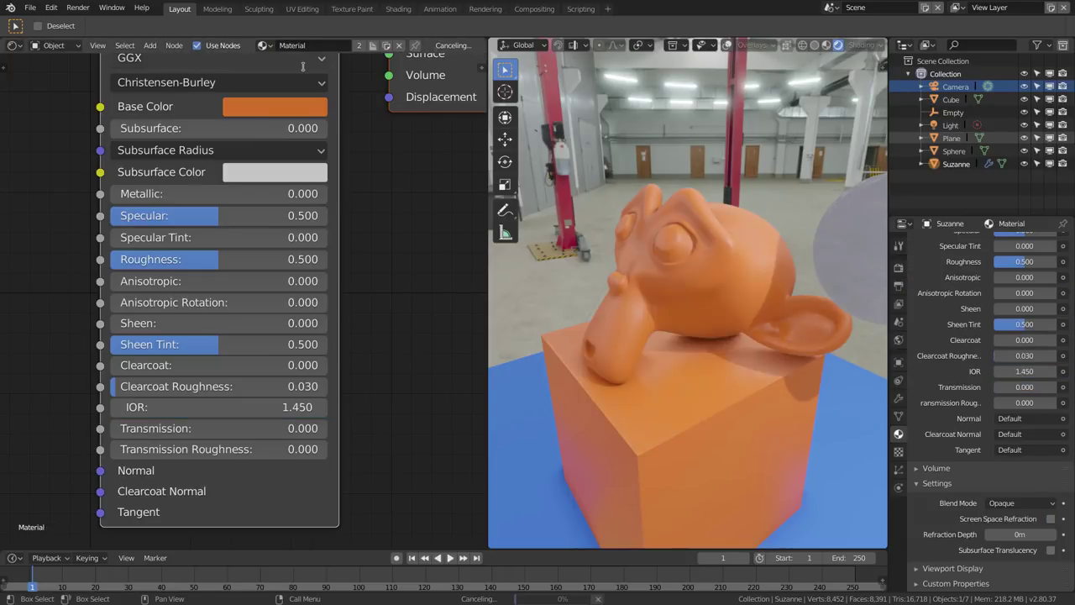
pyautogui.click(271, 46)
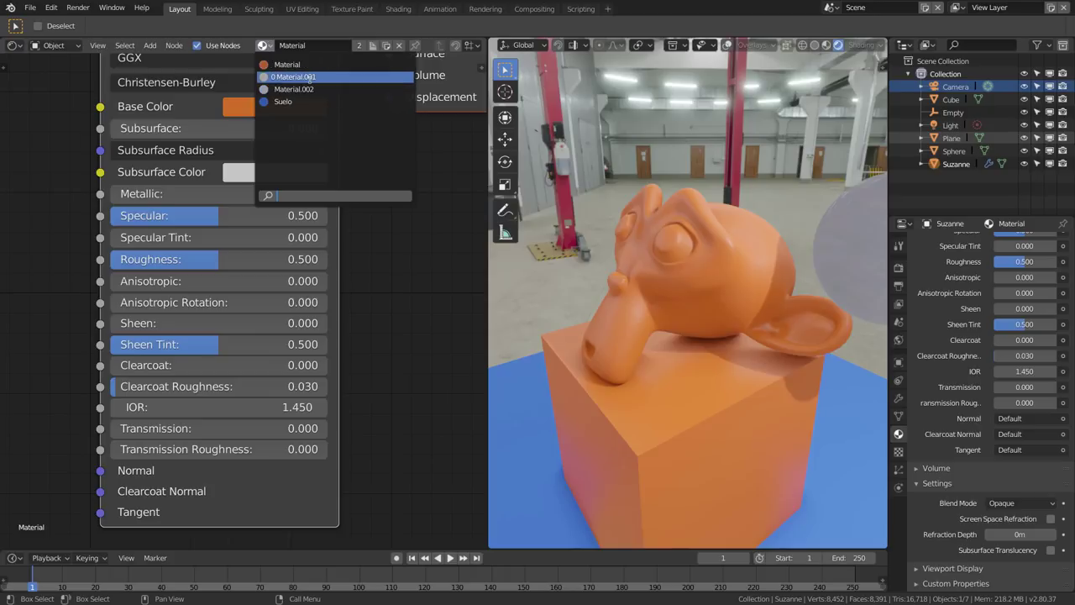
pyautogui.click(293, 76)
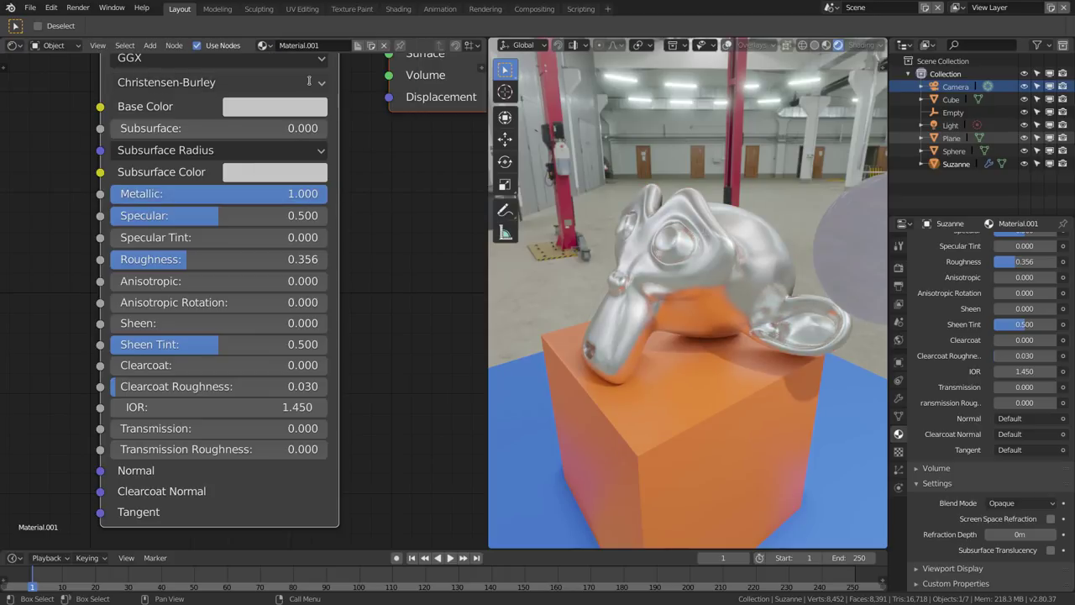
# - Delete the glass sphere and reselect Suzanne
pyautogui.click(841, 216)
pyautogui.press('x')
pyautogui.click(790, 218)
pyautogui.click(677, 238)
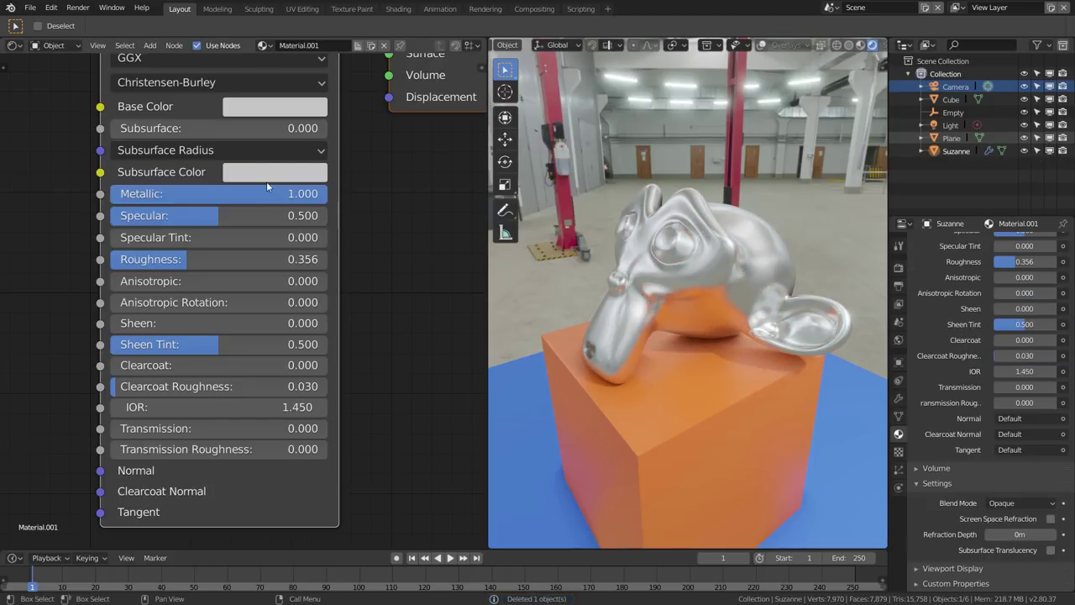
# - Tint Suzanne's chrome base colour yellow and drag its roughness toward 0.382
pyautogui.click(272, 108)
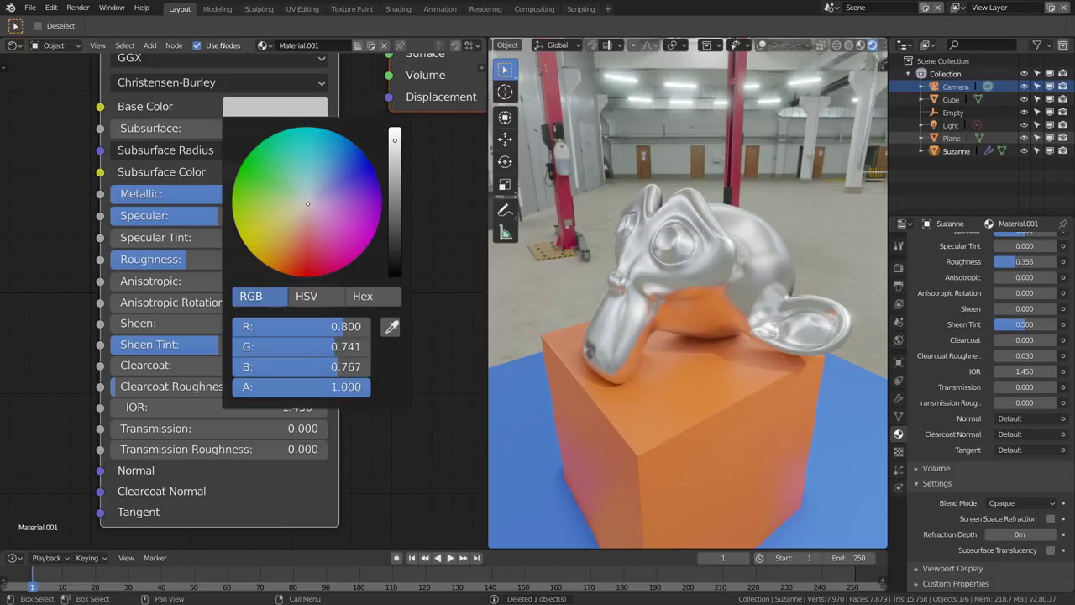
pyautogui.moveTo(308, 203); pyautogui.dragTo(251, 233)
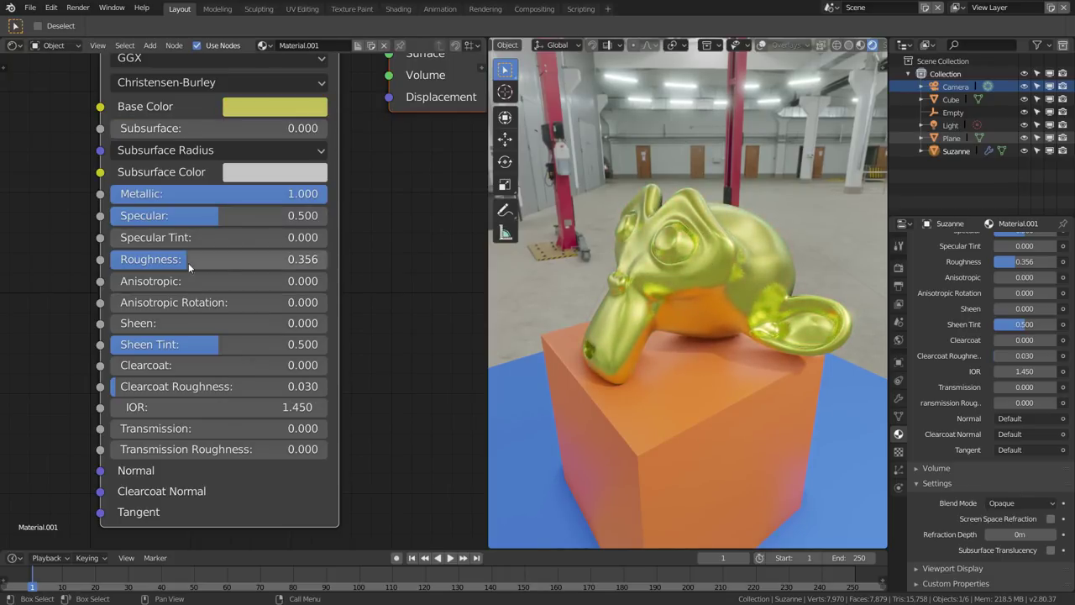
pyautogui.moveTo(188, 263)
pyautogui.mouseDown()
pyautogui.moveTo(162, 263)
pyautogui.moveTo(193, 263)
pyautogui.mouseUp()
# - Settle roughness at 0.382, return the base colour to light grey, and view through the camera
pyautogui.click(274, 108)
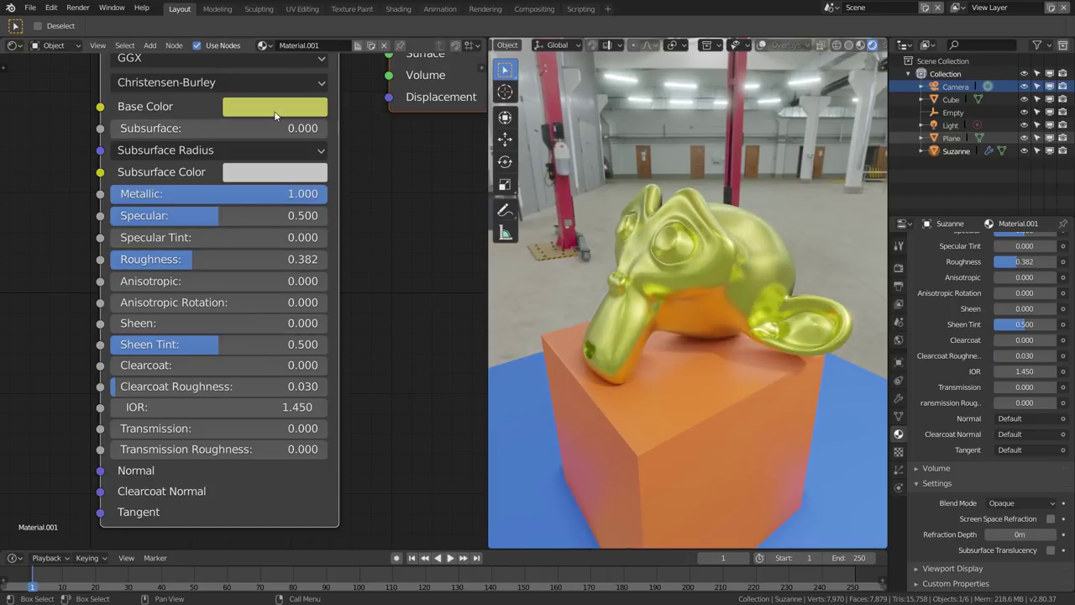
pyautogui.click(275, 115)
pyautogui.moveTo(286, 214); pyautogui.dragTo(307, 204)
pyautogui.press('KP_0')
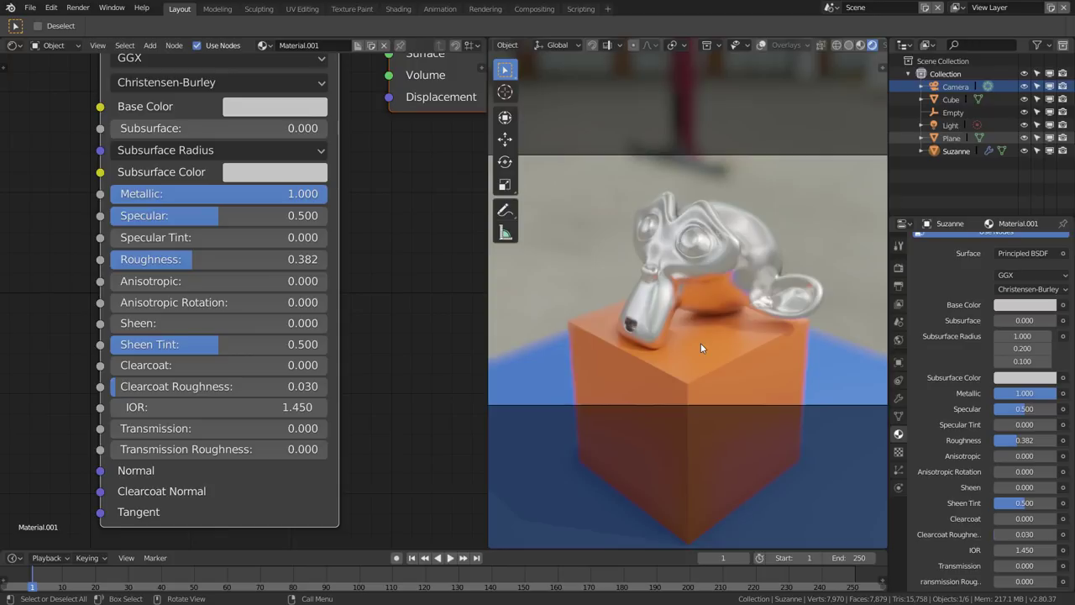
# - Bring both material nodes into view, then abandon a half-made link to the material's volume input
pyautogui.scroll(-2, 252, 246)
pyautogui.scroll(-3, 283, 247)
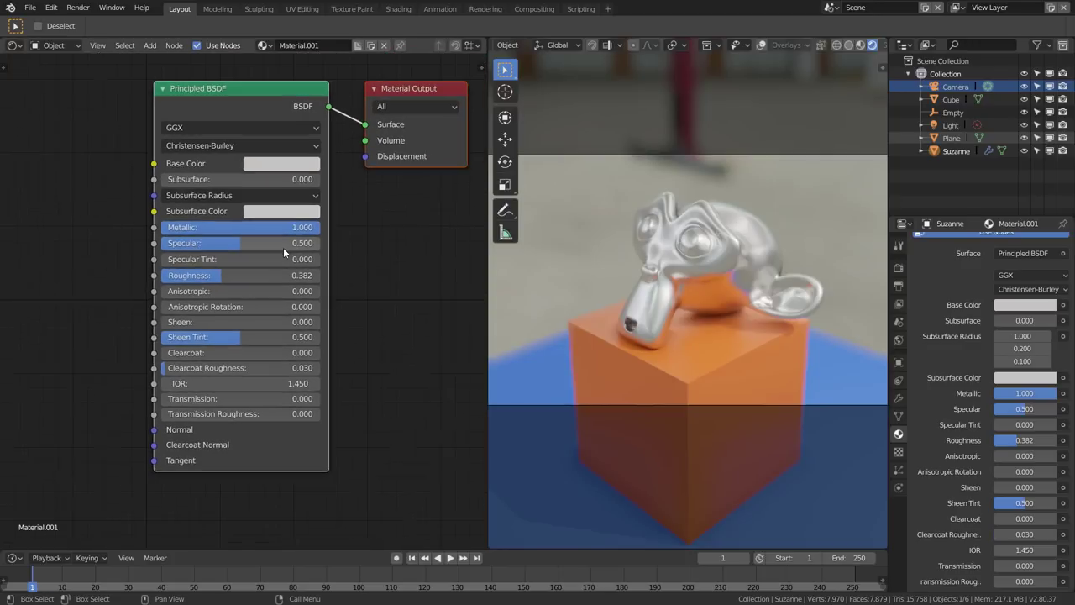
pyautogui.moveTo(346, 248); pyautogui.dragTo(300, 274, button='middle')
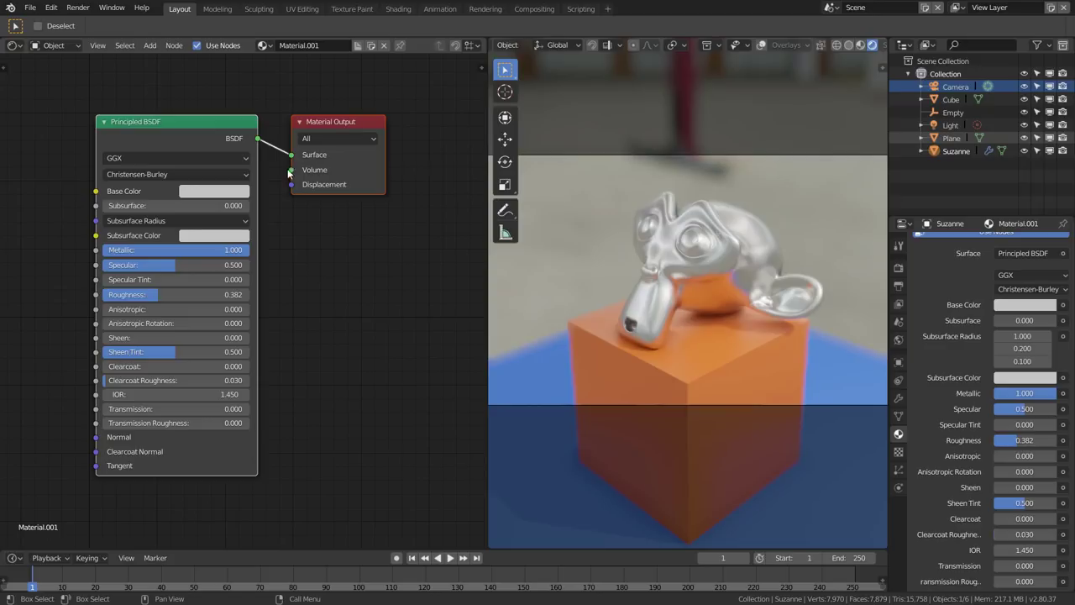
pyautogui.moveTo(291, 170); pyautogui.dragTo(175, 238)
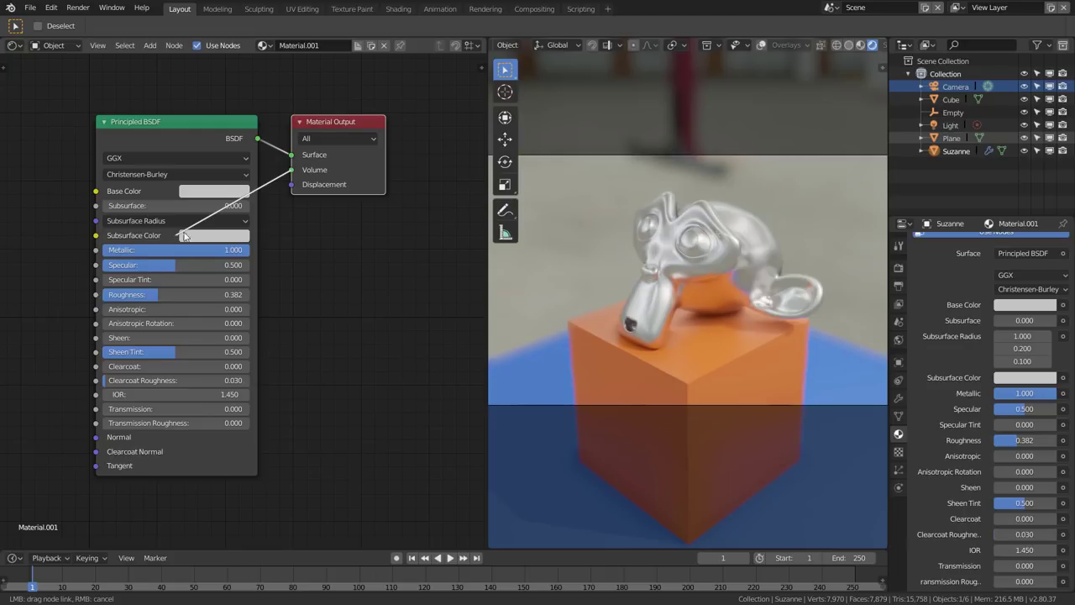
pyautogui.moveTo(174, 234); pyautogui.dragTo(177, 235)
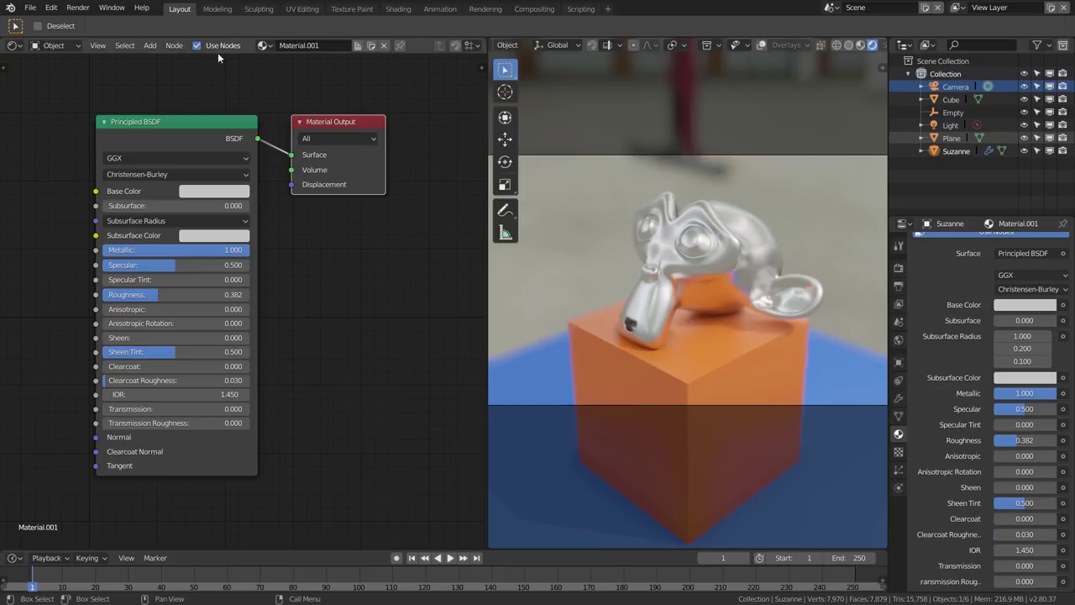
# - In the World node tree, add a Principled Volume with density 5.4 feeding World Output Volume
pyautogui.click(55, 46)
pyautogui.click(51, 76)
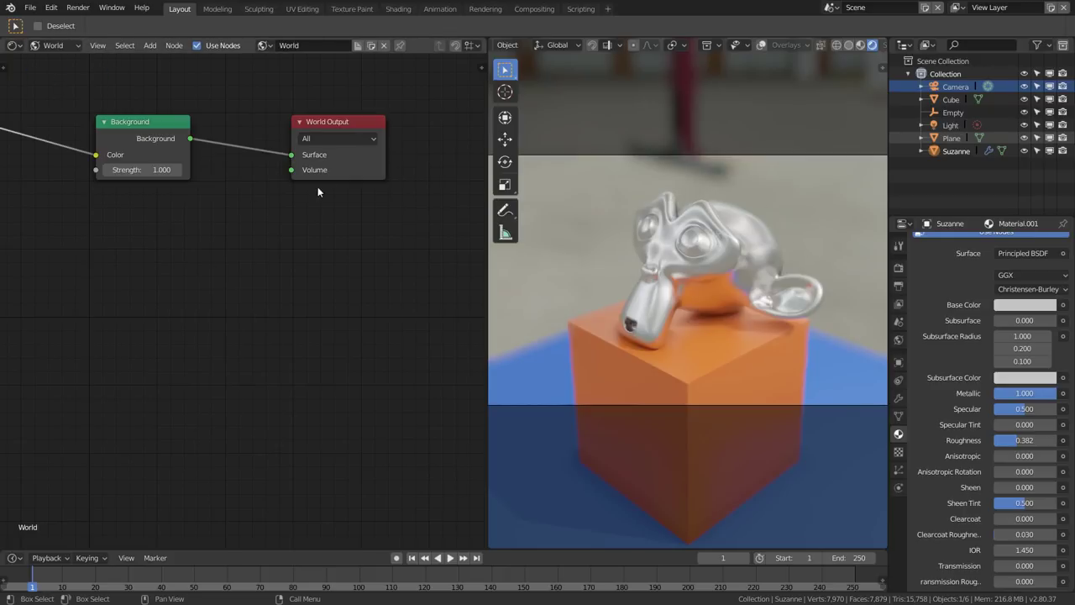
pyautogui.moveTo(349, 124); pyautogui.dragTo(420, 201)
pyautogui.hotkey('shift', 'a')
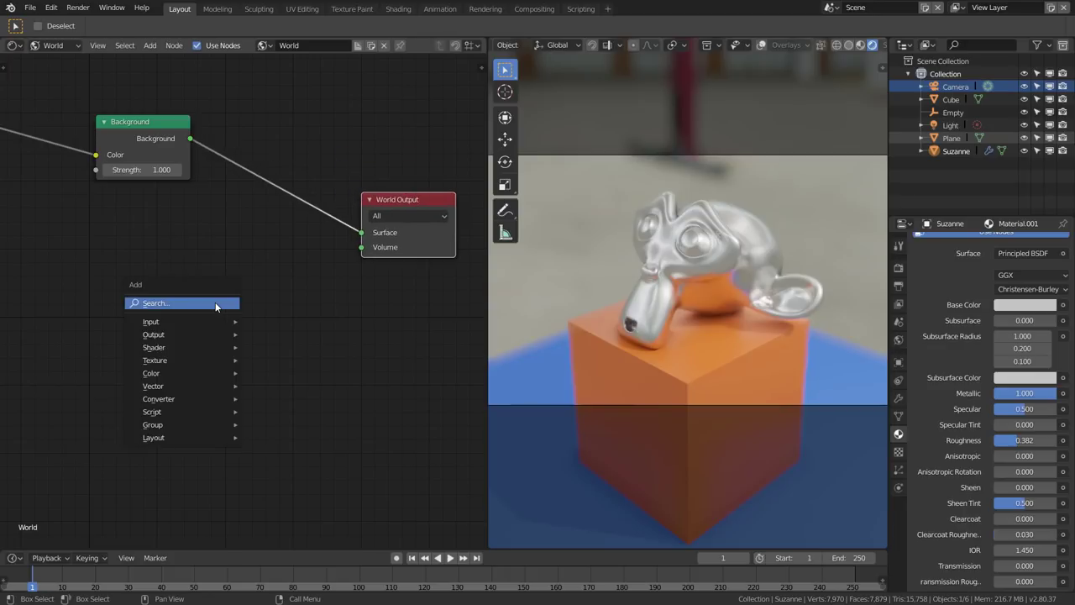
pyautogui.moveTo(180, 347)
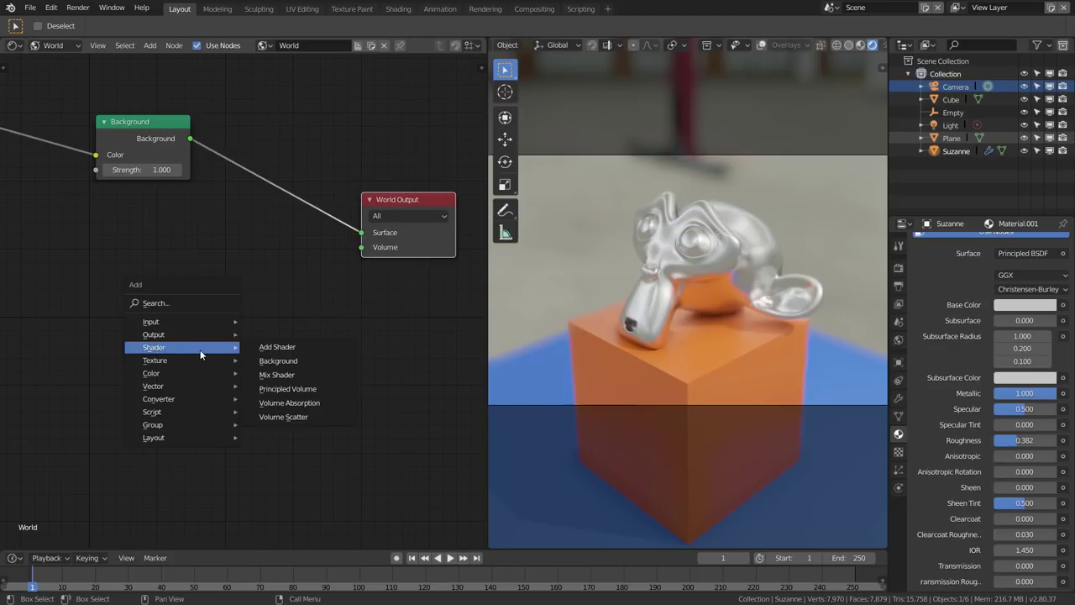
pyautogui.click(307, 389)
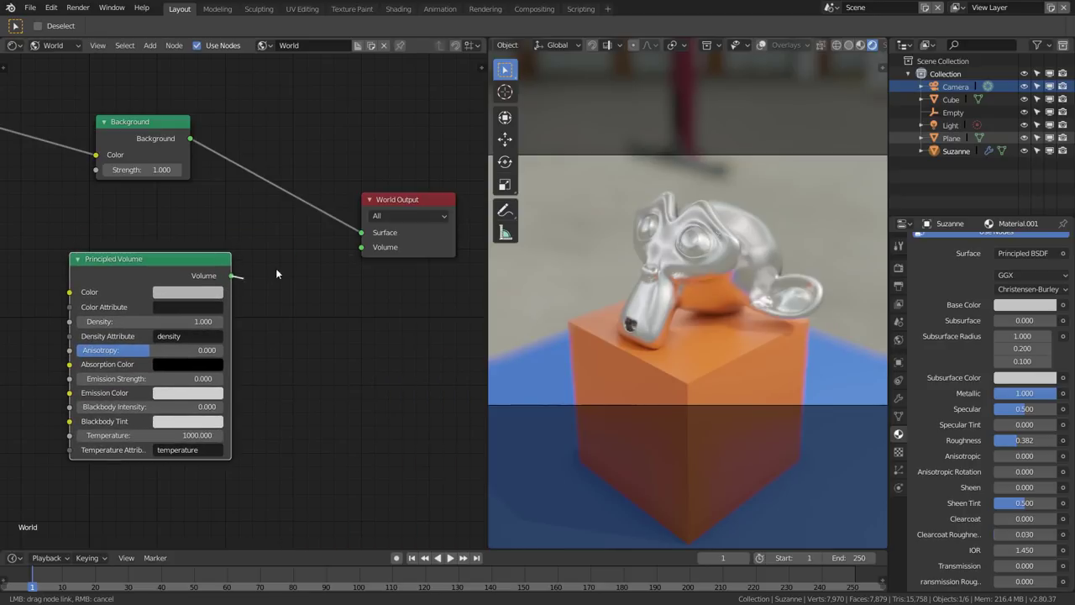
pyautogui.moveTo(229, 275); pyautogui.dragTo(380, 248)
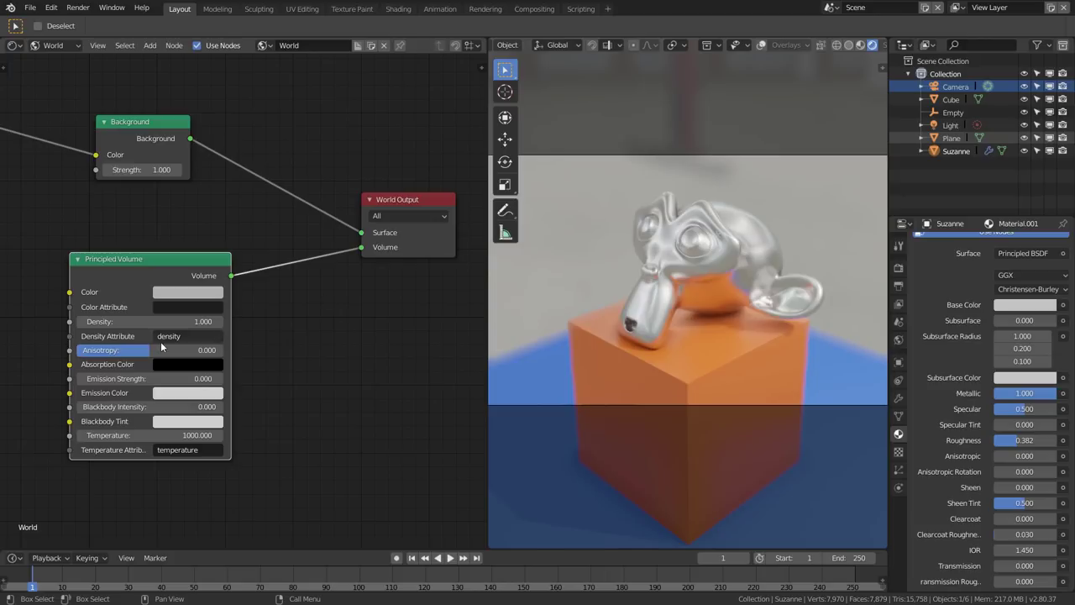
pyautogui.moveTo(178, 321); pyautogui.dragTo(212, 321)
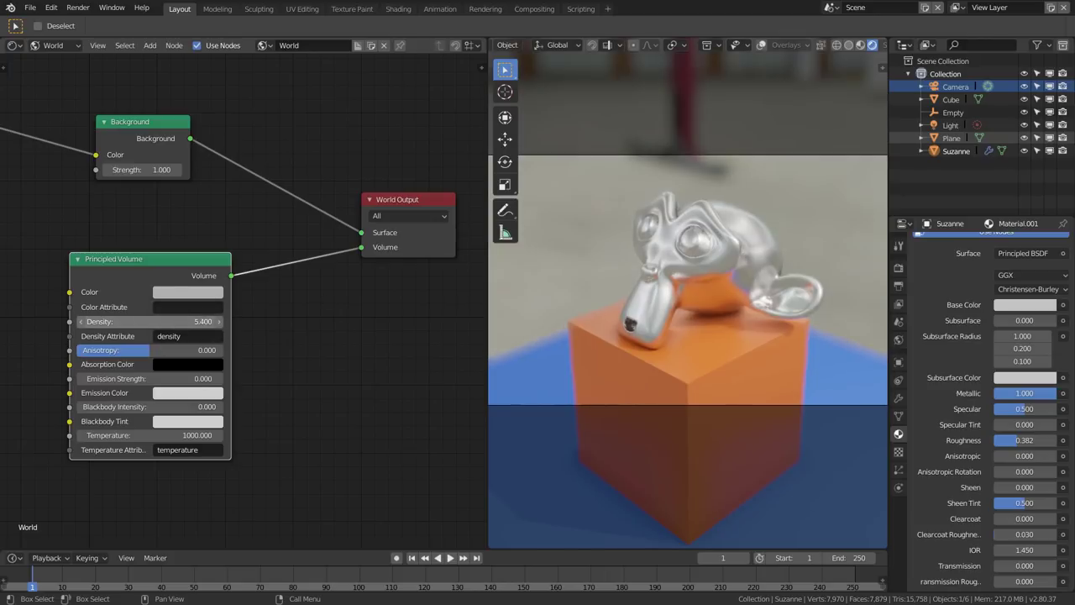
pyautogui.moveTo(118, 266); pyautogui.dragTo(144, 263)
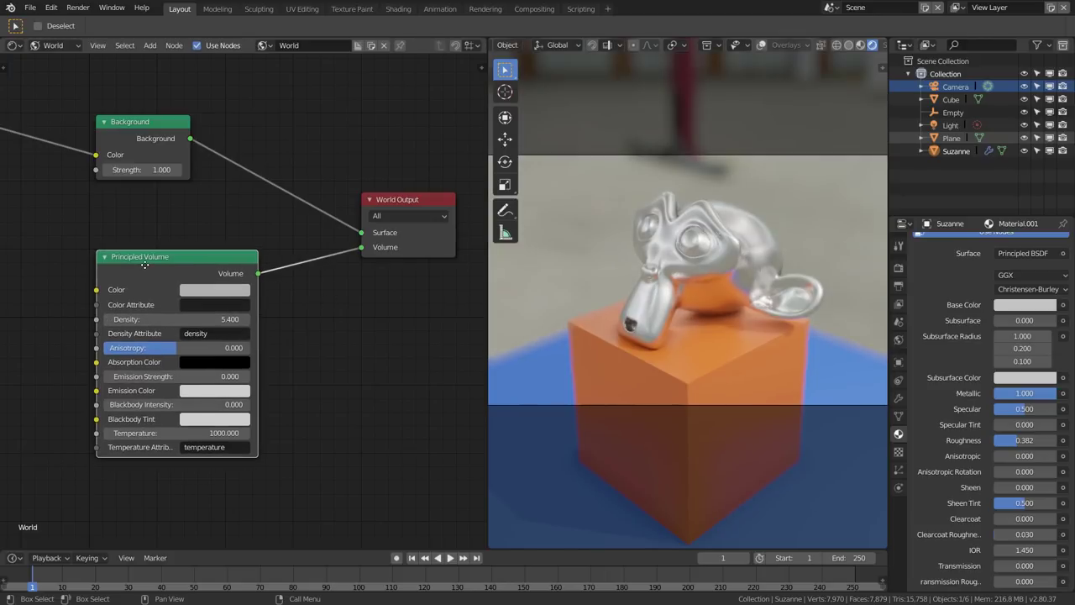
# - Enable Eevee Volumetrics, collapsing the Depth of Field and Screen Space Reflections panels
pyautogui.click(898, 267)
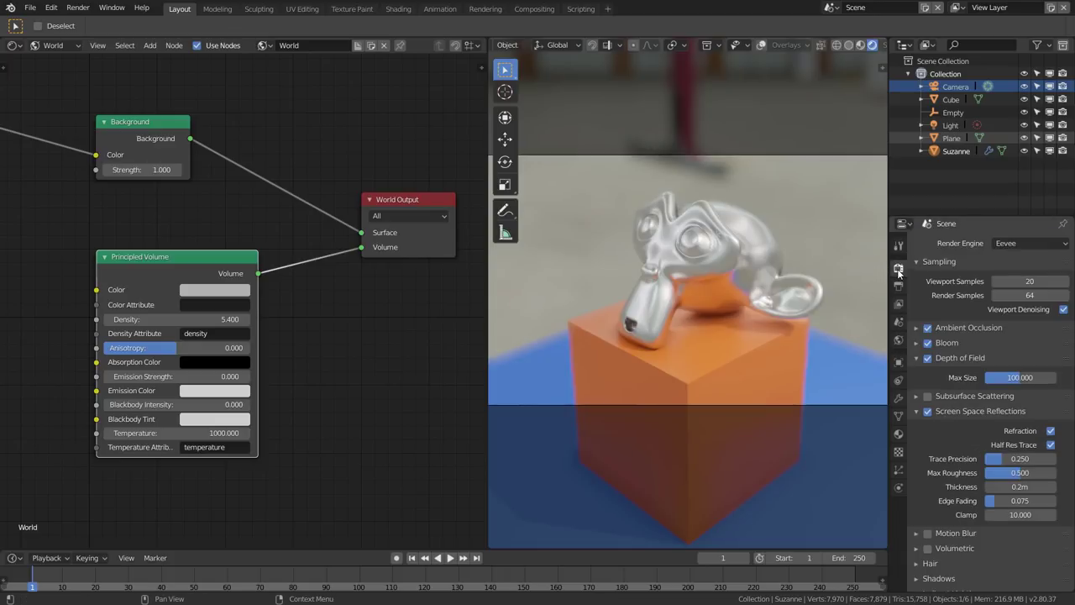
pyautogui.click(916, 358)
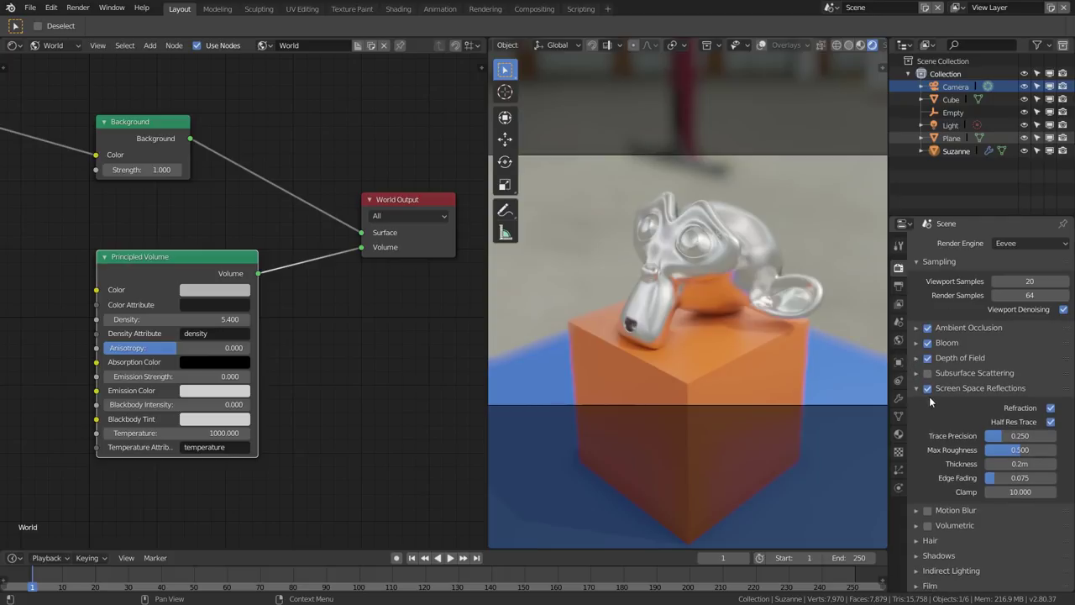
pyautogui.click(917, 388)
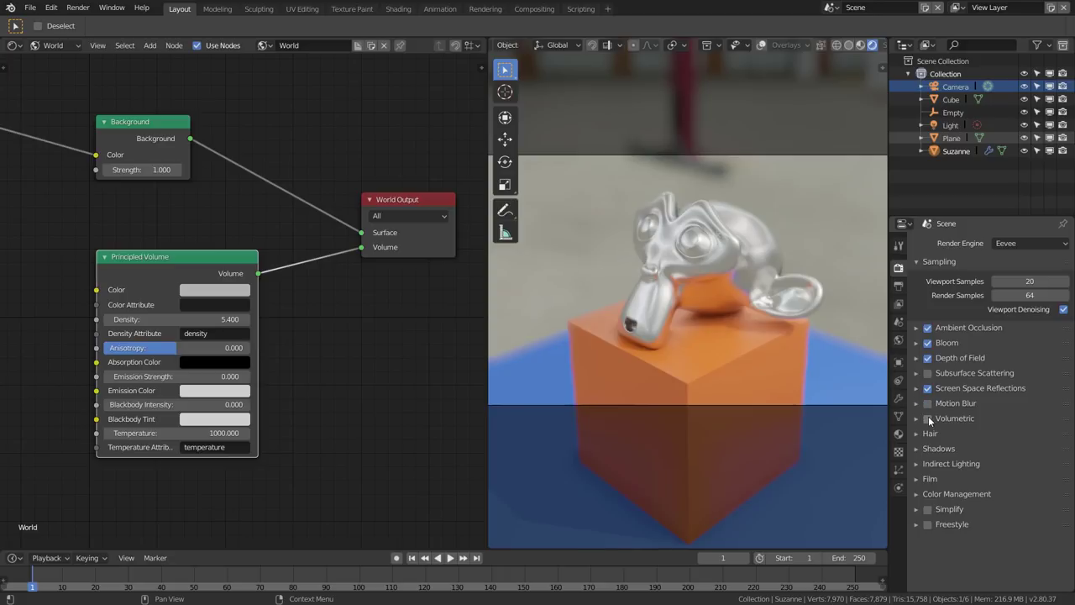
pyautogui.click(928, 418)
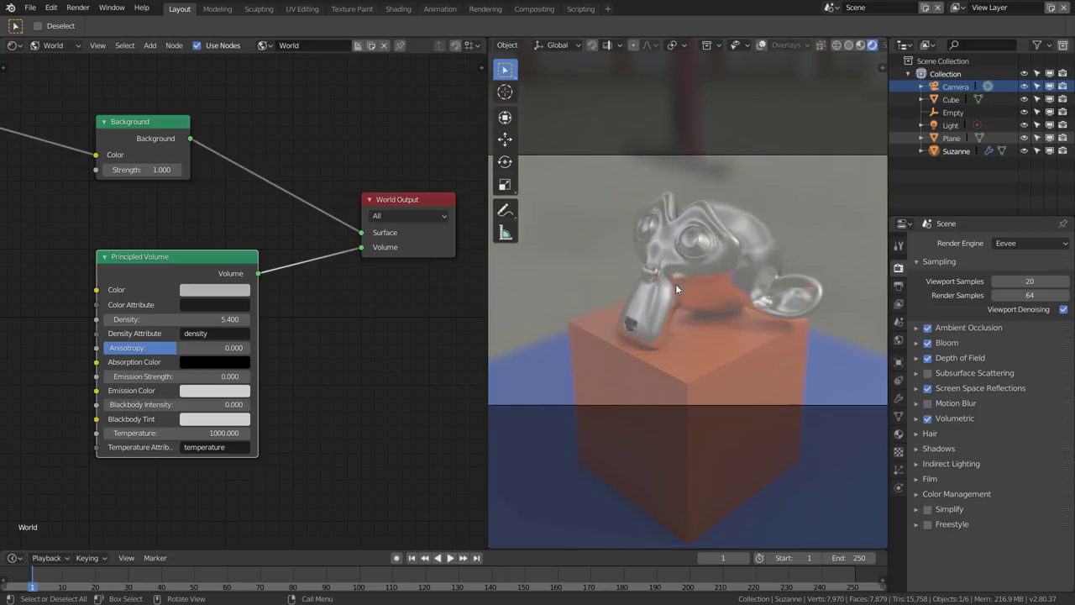
# - Tint the world fog beige and lower its density to a thin haze
pyautogui.click(192, 290)
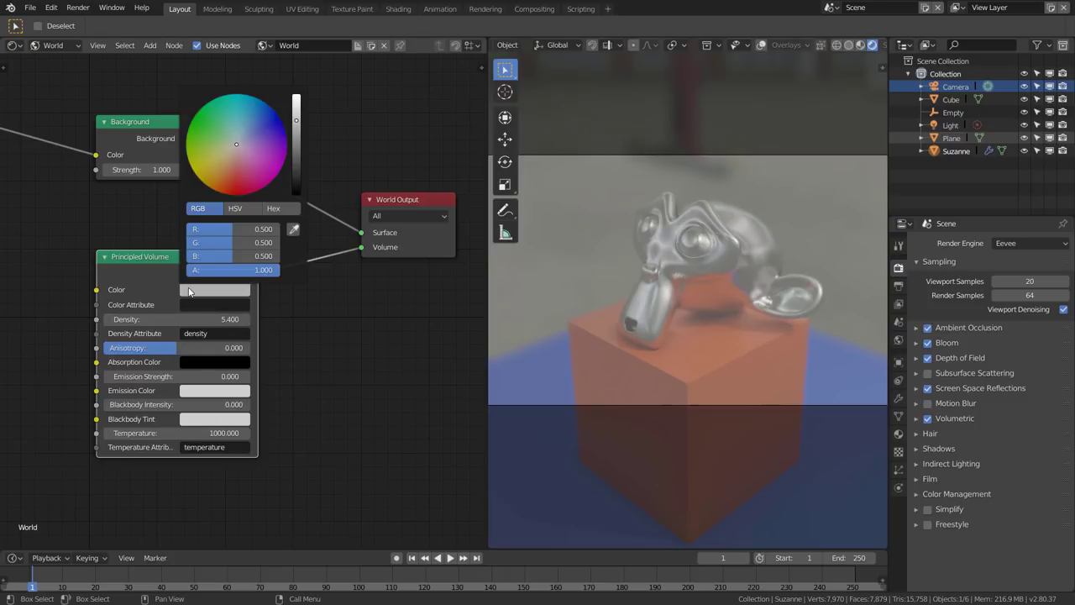
pyautogui.moveTo(232, 149); pyautogui.dragTo(232, 150)
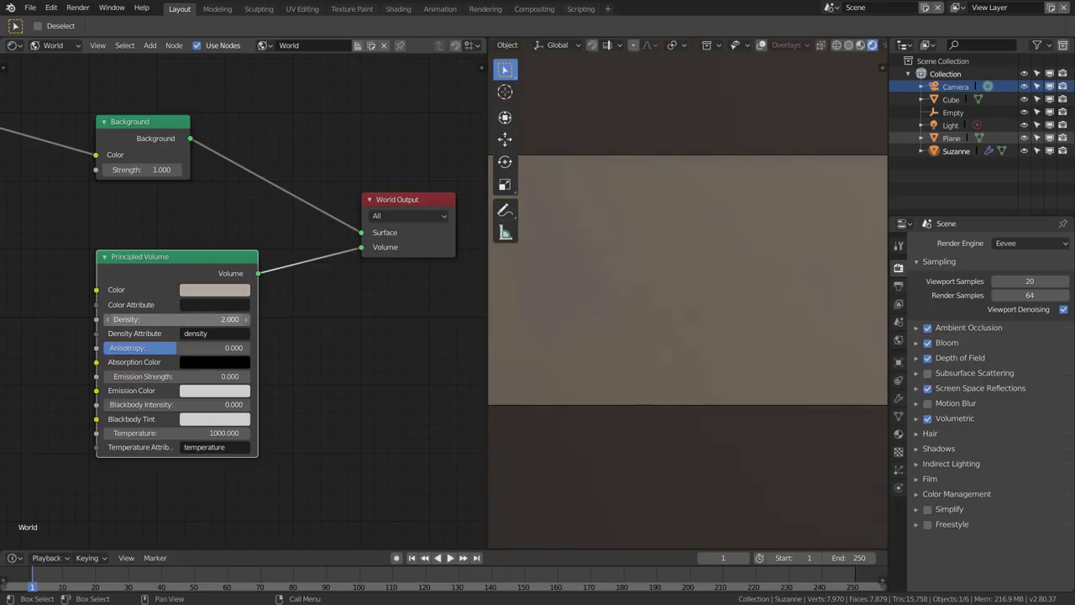
pyautogui.moveTo(173, 319)
pyautogui.mouseDown()
pyautogui.moveTo(160, 319)
pyautogui.moveTo(189, 319)
pyautogui.moveTo(174, 320)
pyautogui.mouseUp()
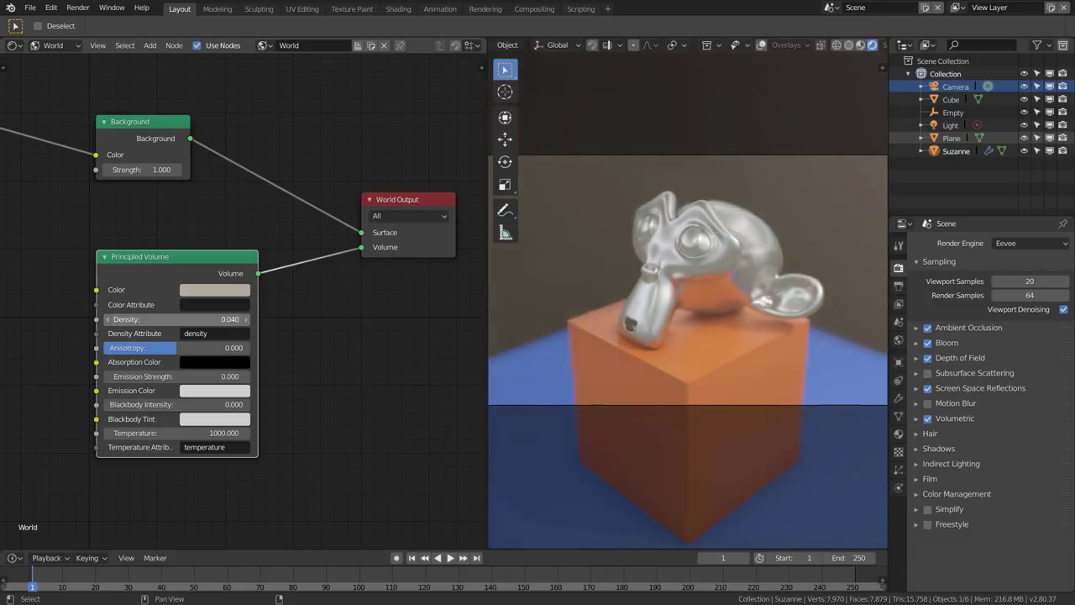
# - Leave camera view, select the point light and move it above Suzanne
pyautogui.press('KP_0')
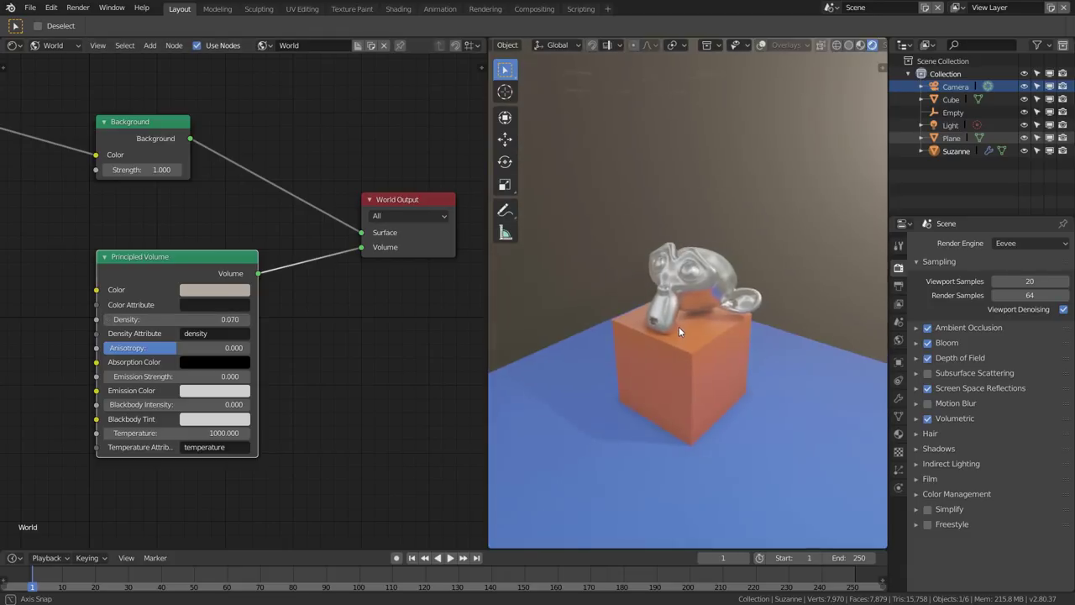
pyautogui.moveTo(695, 320); pyautogui.dragTo(763, 248, button='middle')
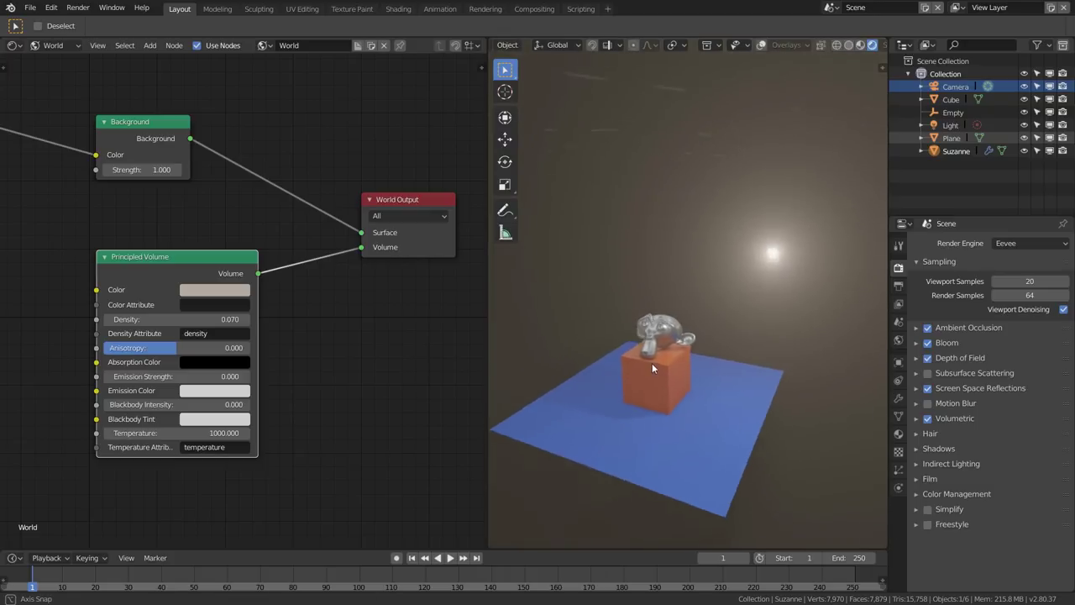
pyautogui.click(764, 252)
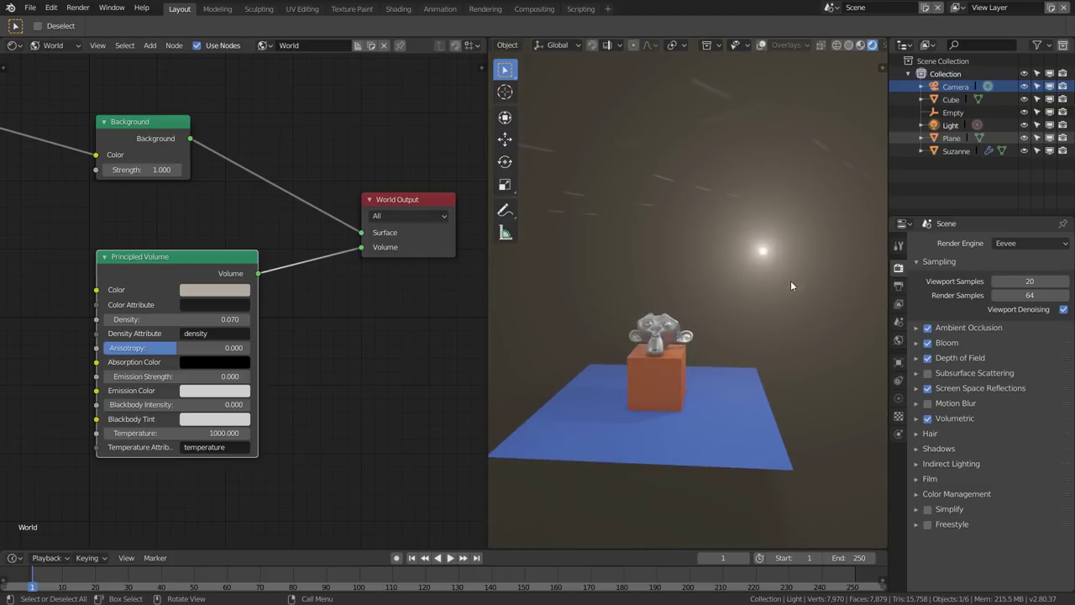
pyautogui.moveTo(791, 281); pyautogui.dragTo(746, 291, button='middle')
pyautogui.press('g')
pyautogui.click(619, 344)
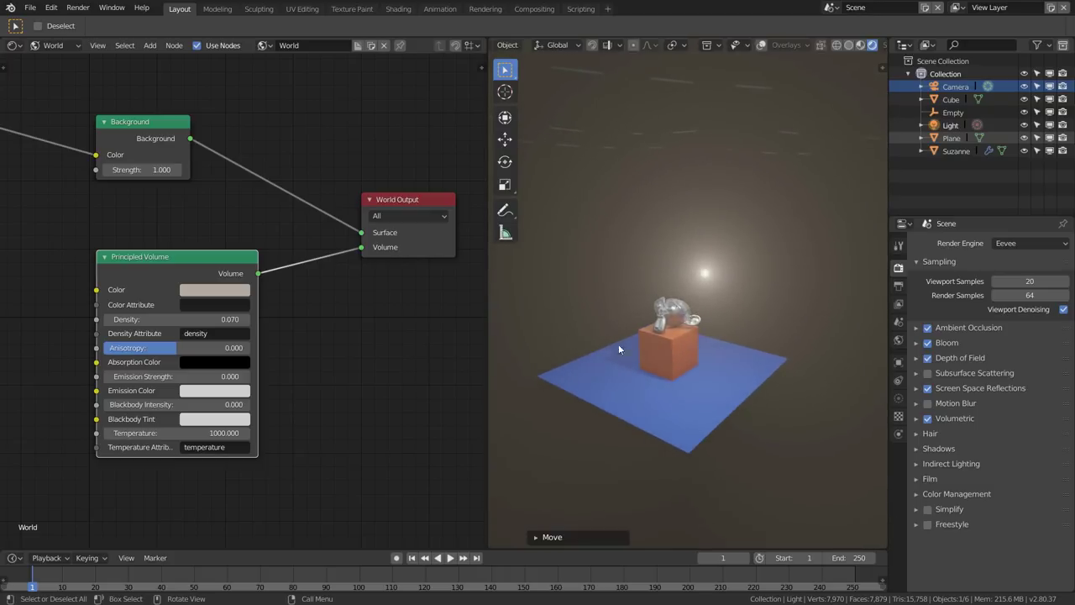
pyautogui.moveTo(618, 344); pyautogui.dragTo(687, 337, button='middle')
pyautogui.press('g')
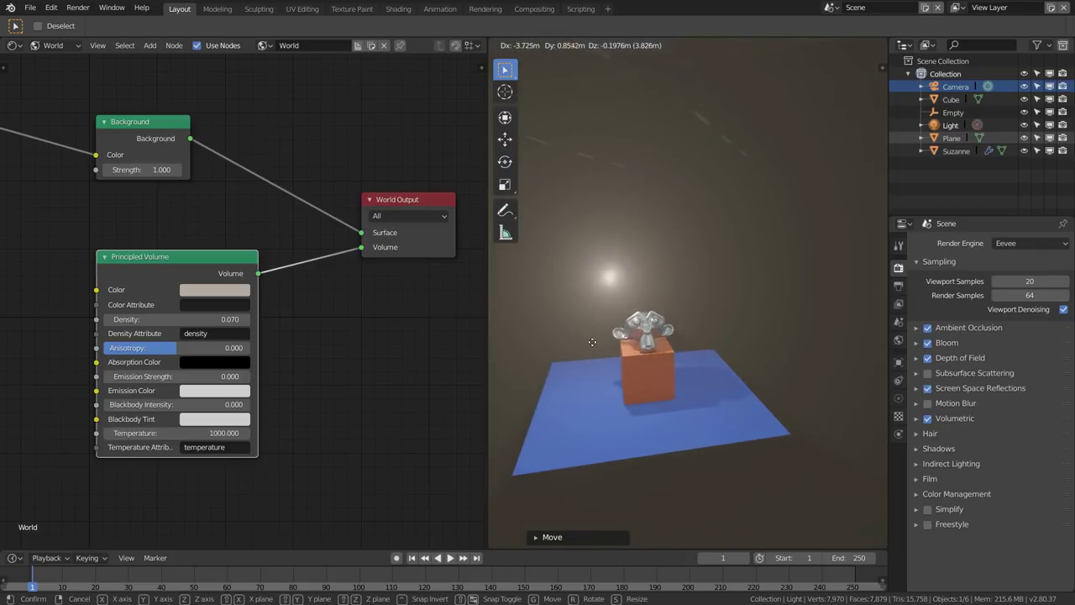
pyautogui.click(594, 348)
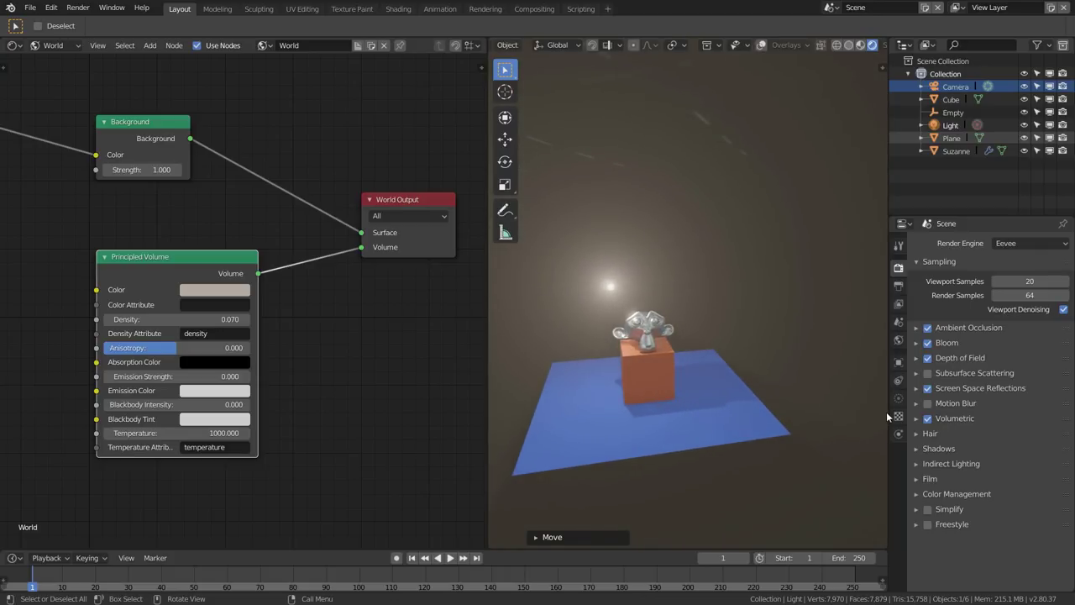
# - Turn on Volumetric Shadows and shift the light slightly further left
pyautogui.click(917, 419)
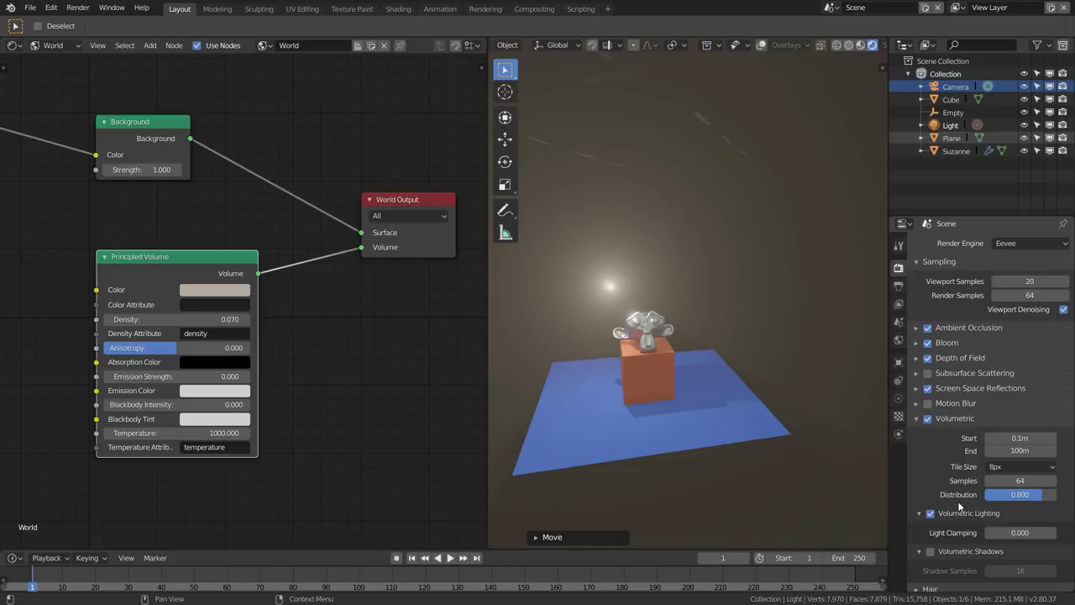
pyautogui.scroll(-2, 955, 508)
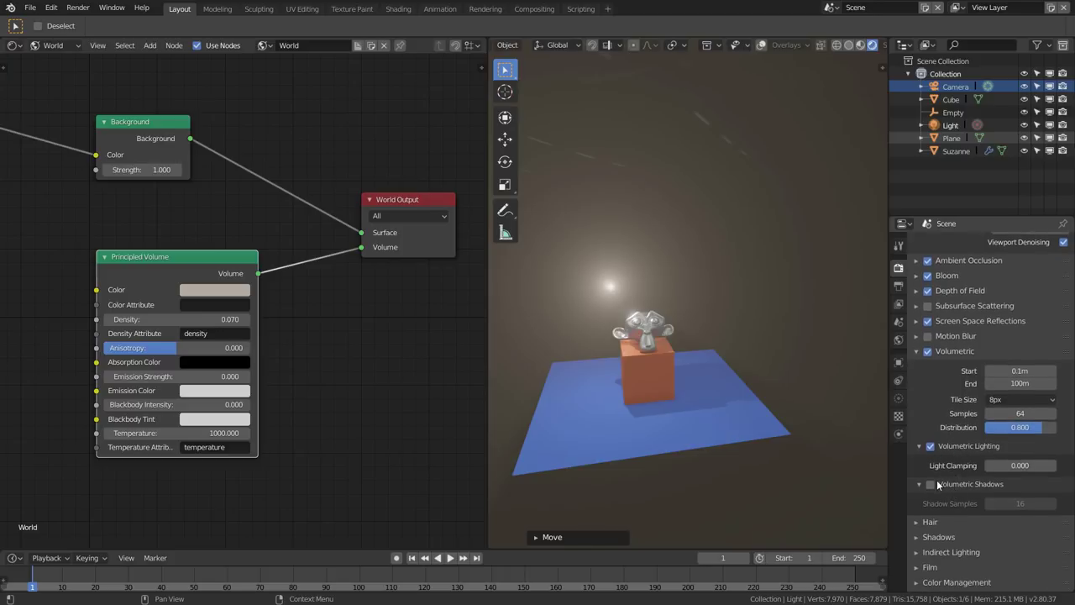
pyautogui.click(930, 485)
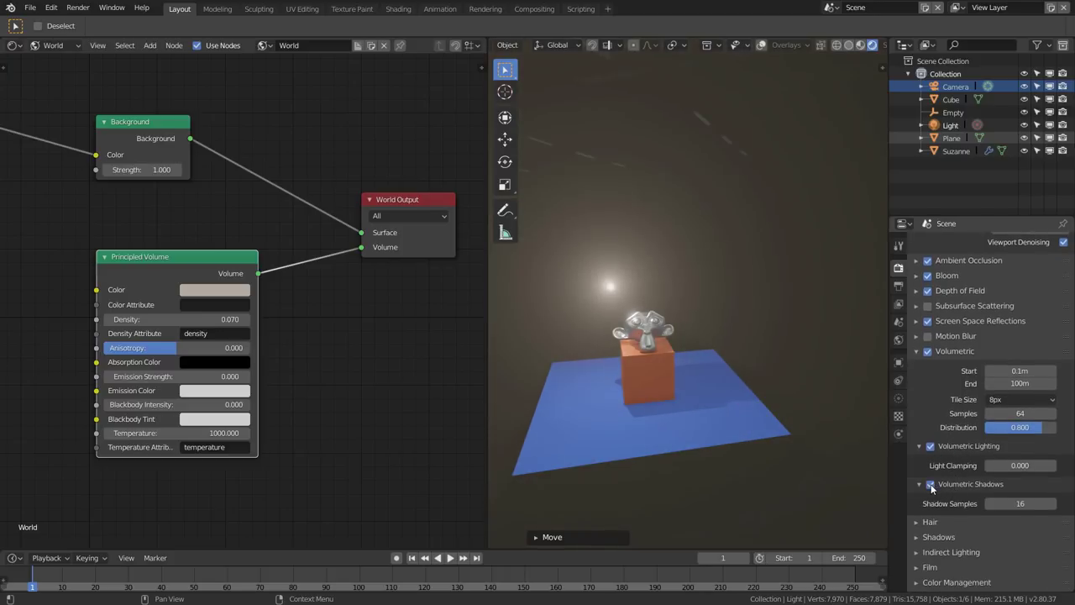
pyautogui.press('g')
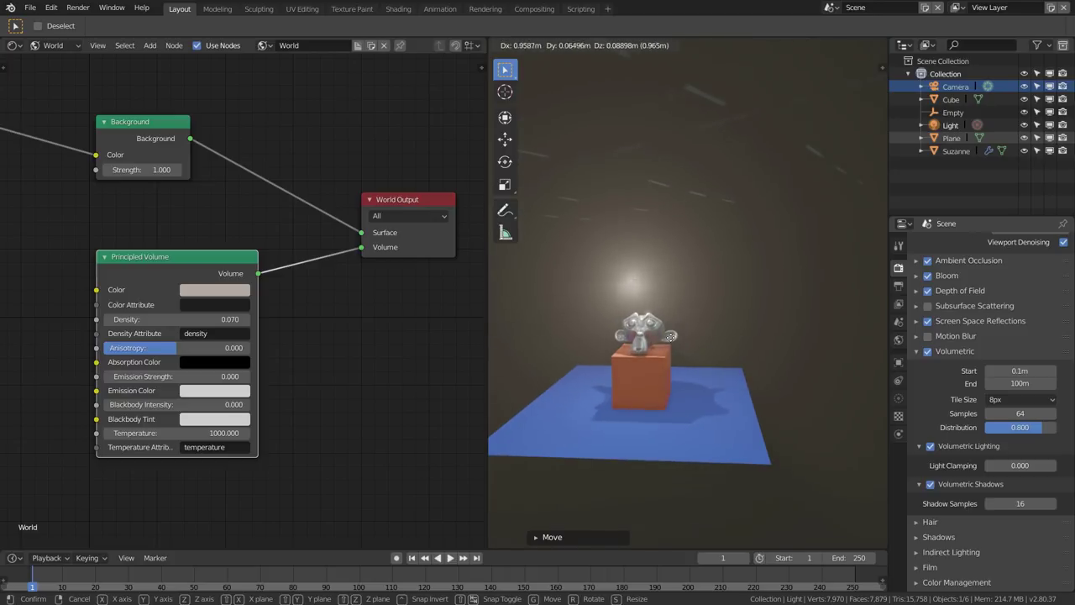
pyautogui.click(663, 339)
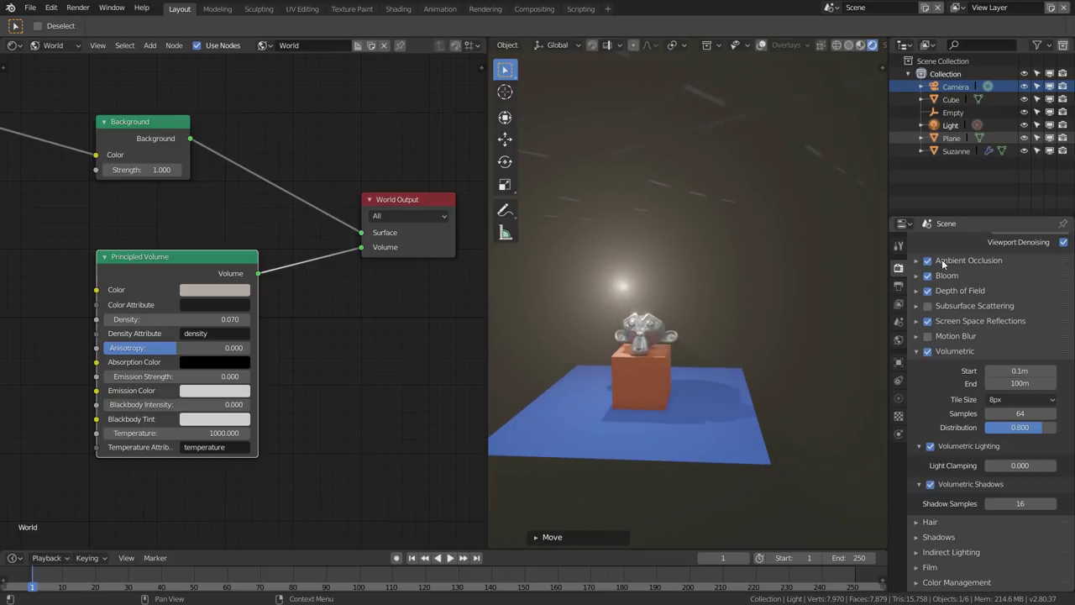
# - Keep the light's energy at 100, move it right above Suzanne and the cube, and zoom in
pyautogui.click(898, 400)
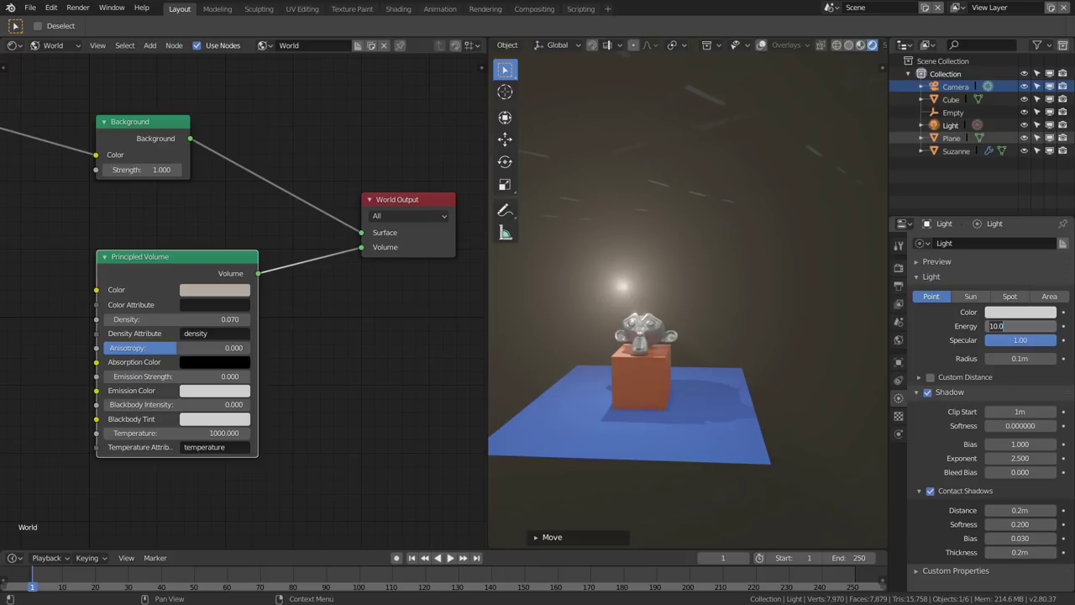
pyautogui.press('Return')
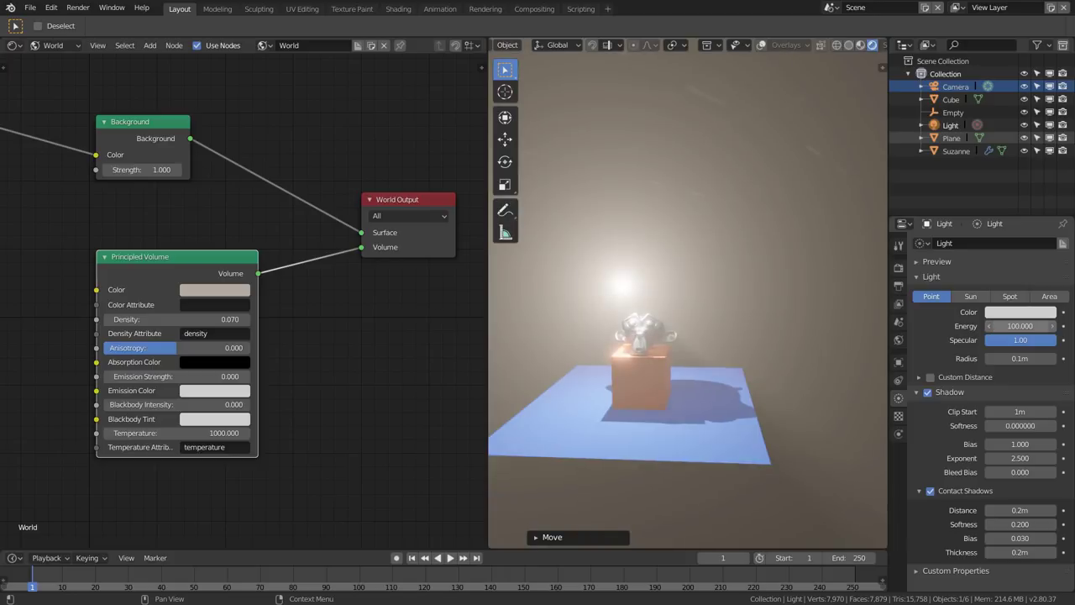
pyautogui.scroll(3, 681, 355)
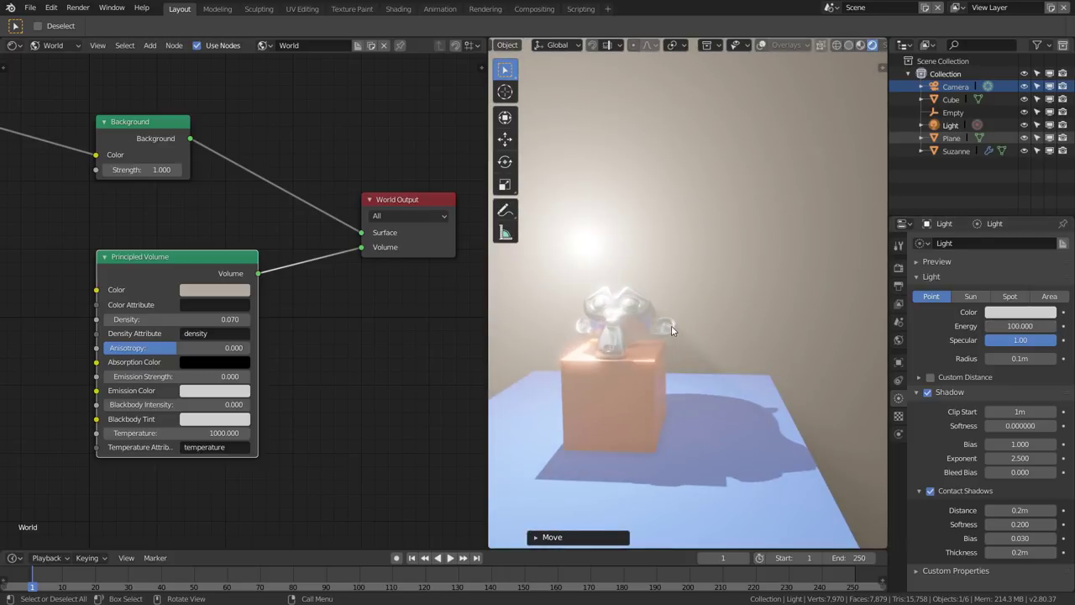
pyautogui.press('g')
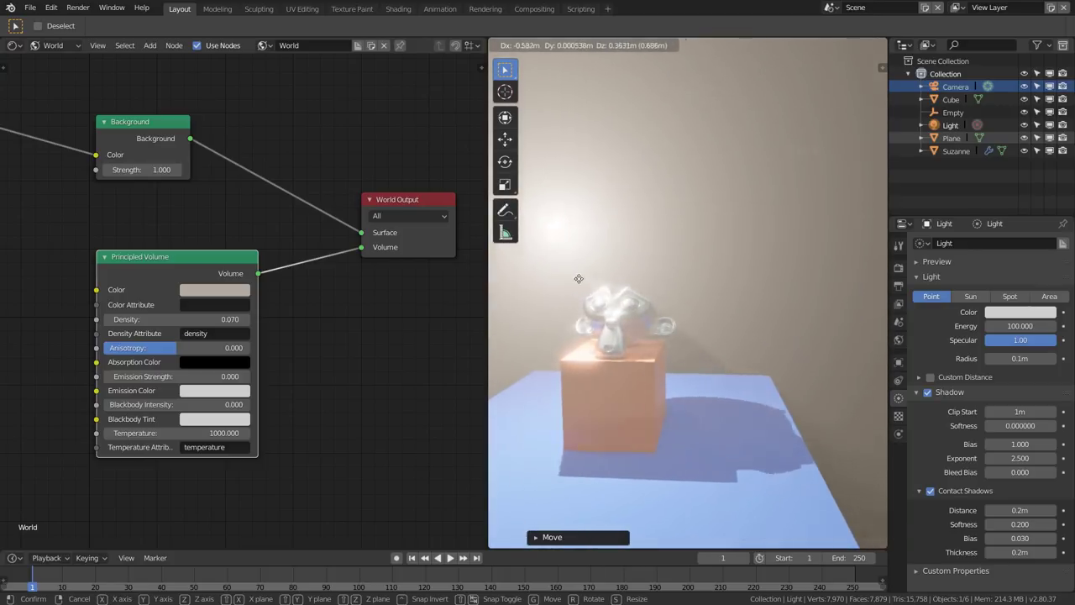
pyautogui.click(597, 309)
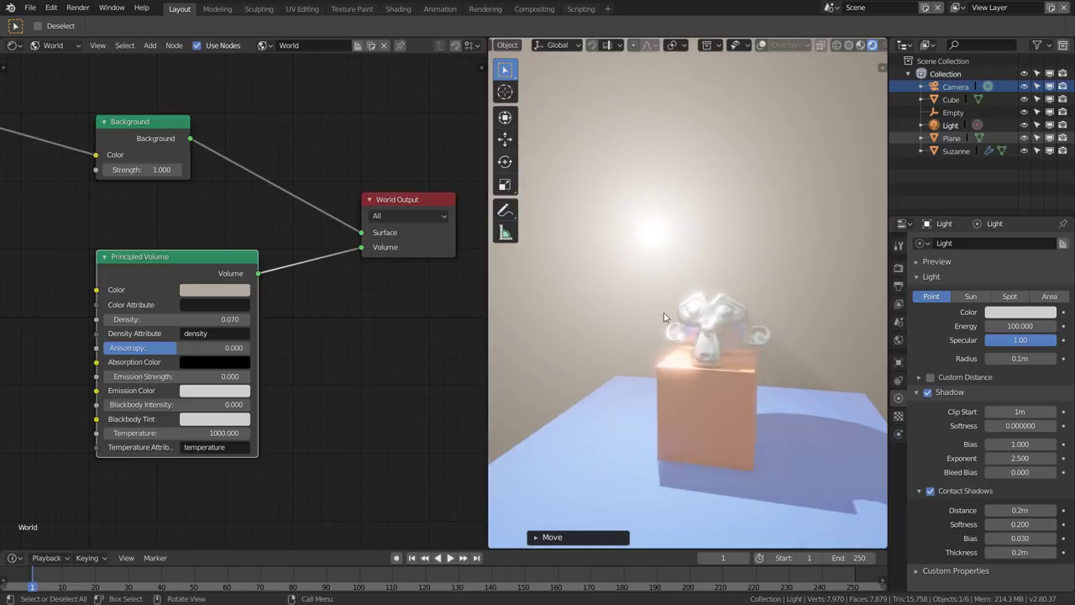
pyautogui.scroll(2, 663, 312)
pyautogui.scroll(2, 718, 338)
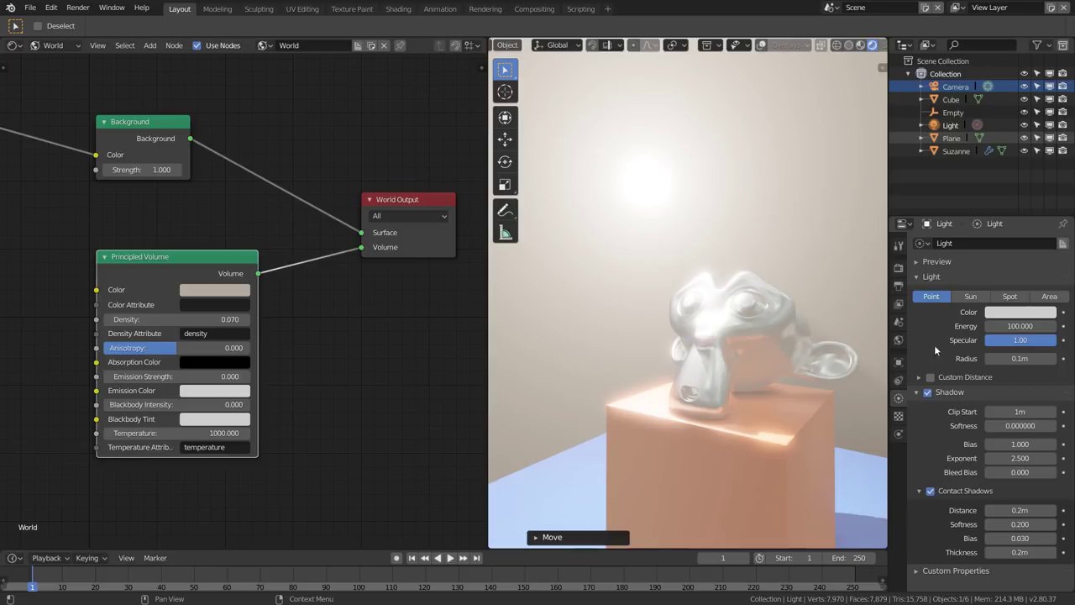
# - Enable Bloom and set its intensity to 1.5
pyautogui.click(901, 269)
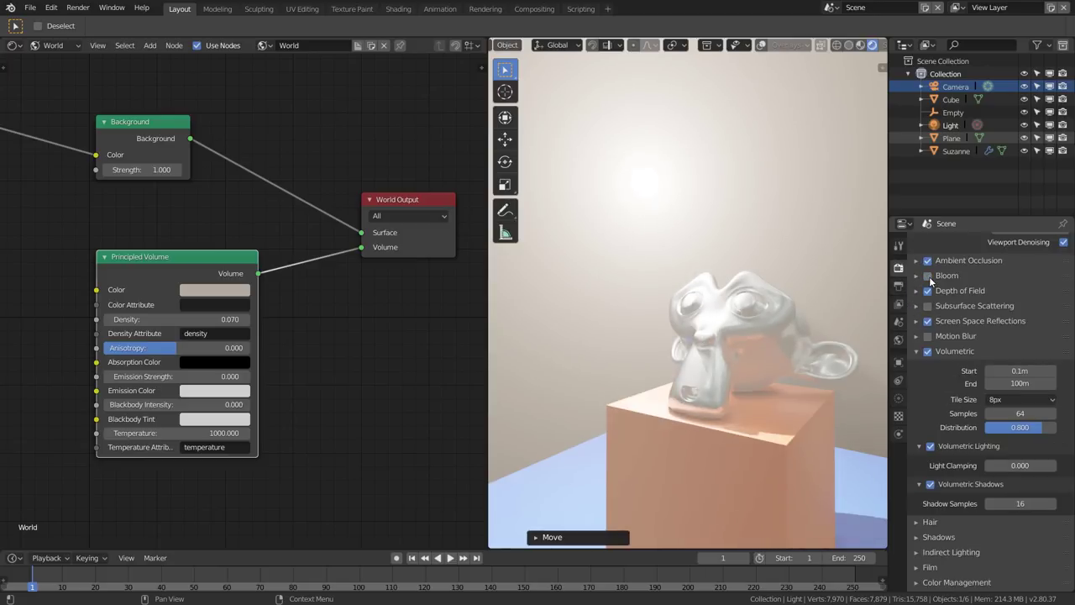
pyautogui.click(928, 276)
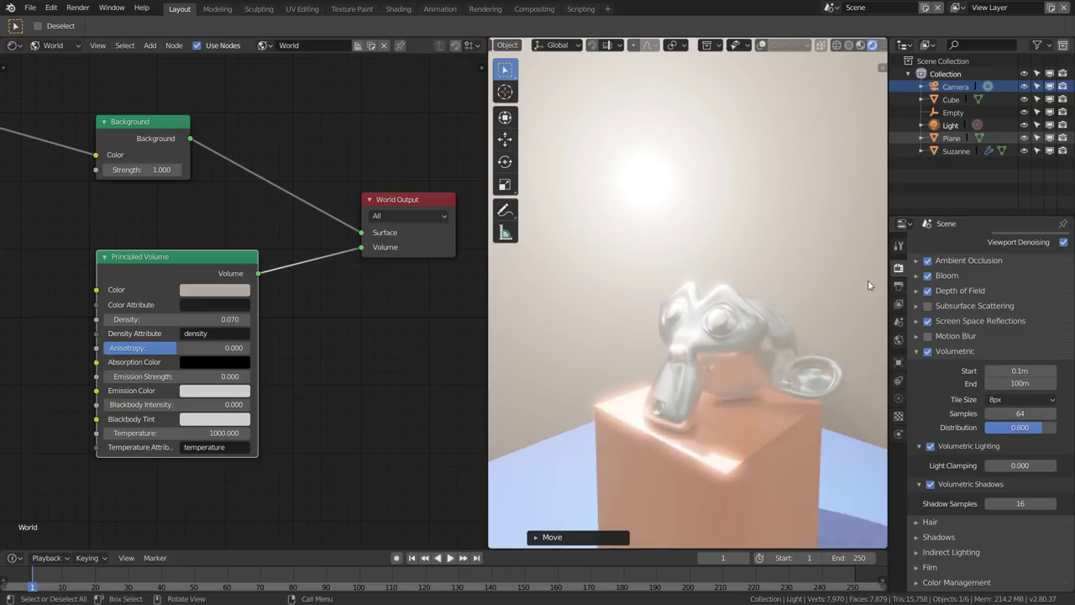
pyautogui.click(917, 276)
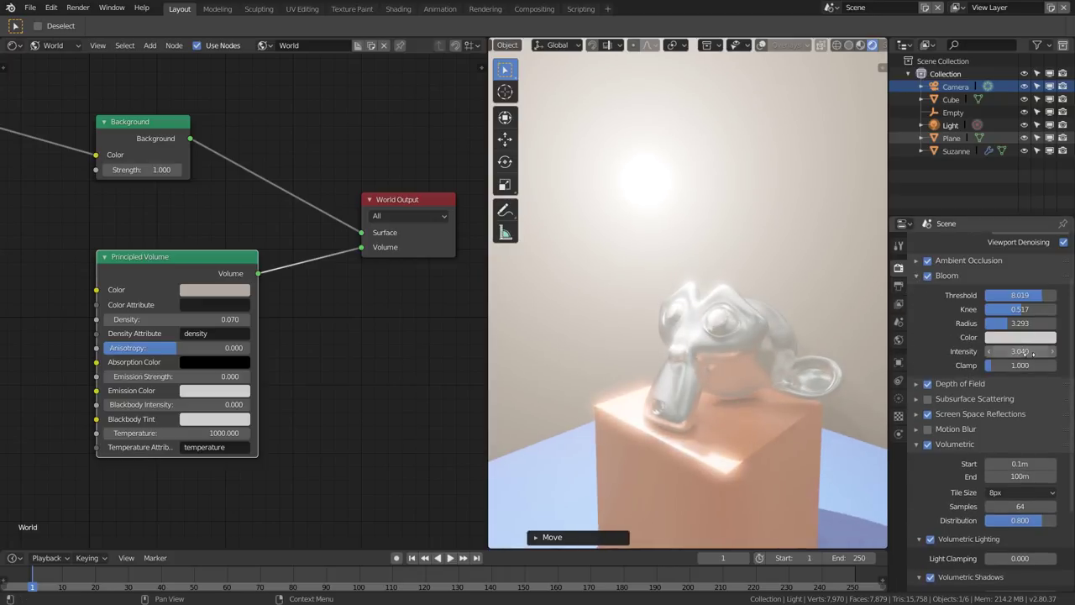
pyautogui.moveTo(1021, 351)
pyautogui.mouseDown()
pyautogui.moveTo(1004, 351)
pyautogui.moveTo(1038, 323)
pyautogui.moveTo(1004, 295)
pyautogui.mouseUp()
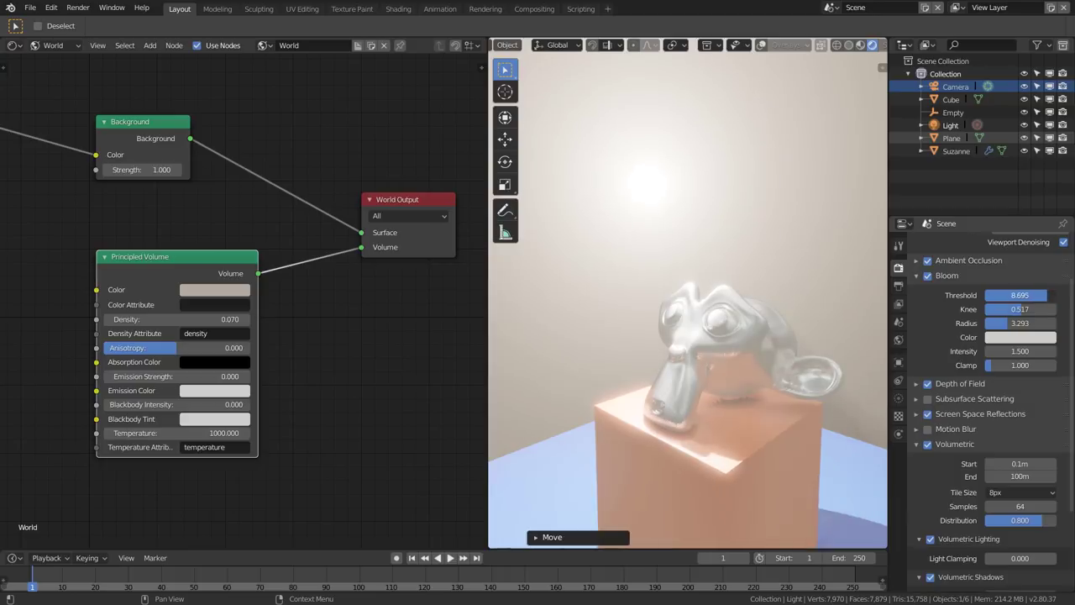
# - Show viewport overlays, raise the point light high above Suzanne, and bring up its colour picker
pyautogui.moveTo(769, 277); pyautogui.dragTo(694, 249, button='middle')
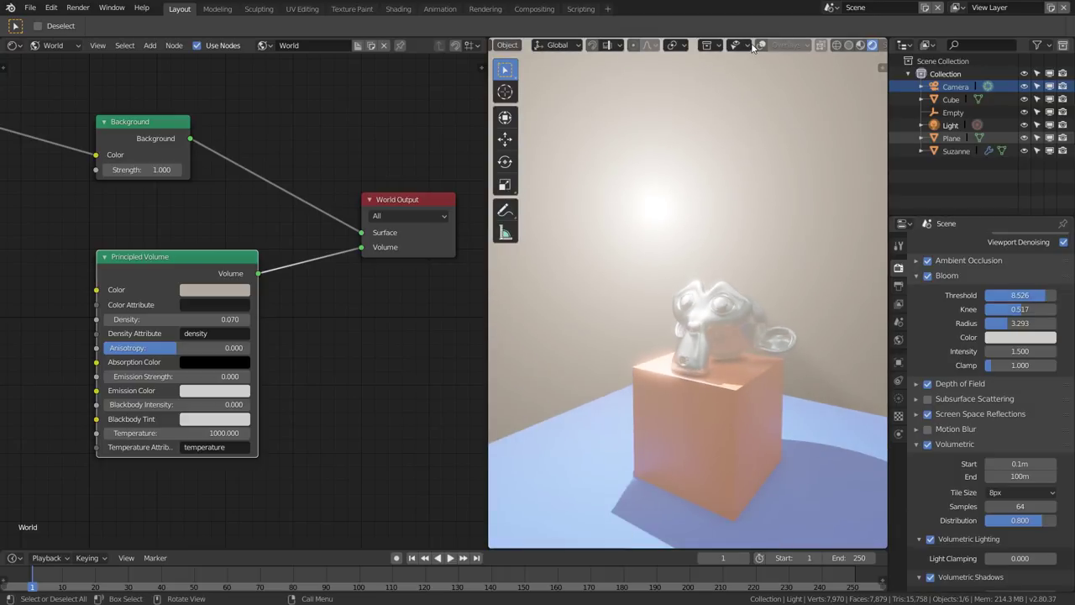
pyautogui.click(747, 45)
pyautogui.click(761, 46)
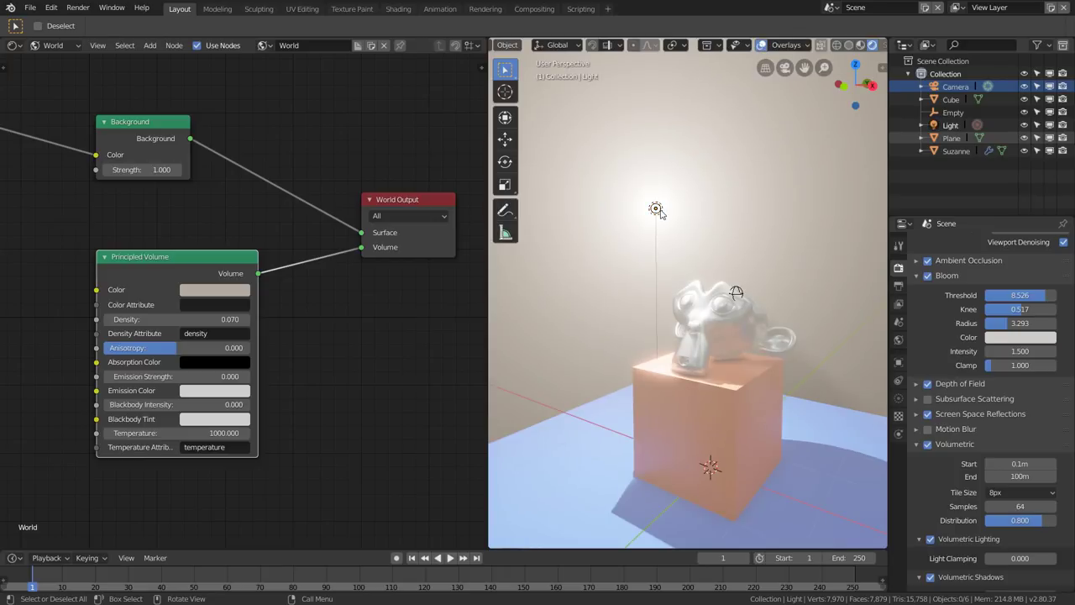
pyautogui.scroll(2, 703, 312)
pyautogui.moveTo(658, 261)
pyautogui.mouseDown(button='middle')
pyautogui.moveTo(626, 221)
pyautogui.moveTo(703, 211)
pyautogui.mouseUp(button='middle')
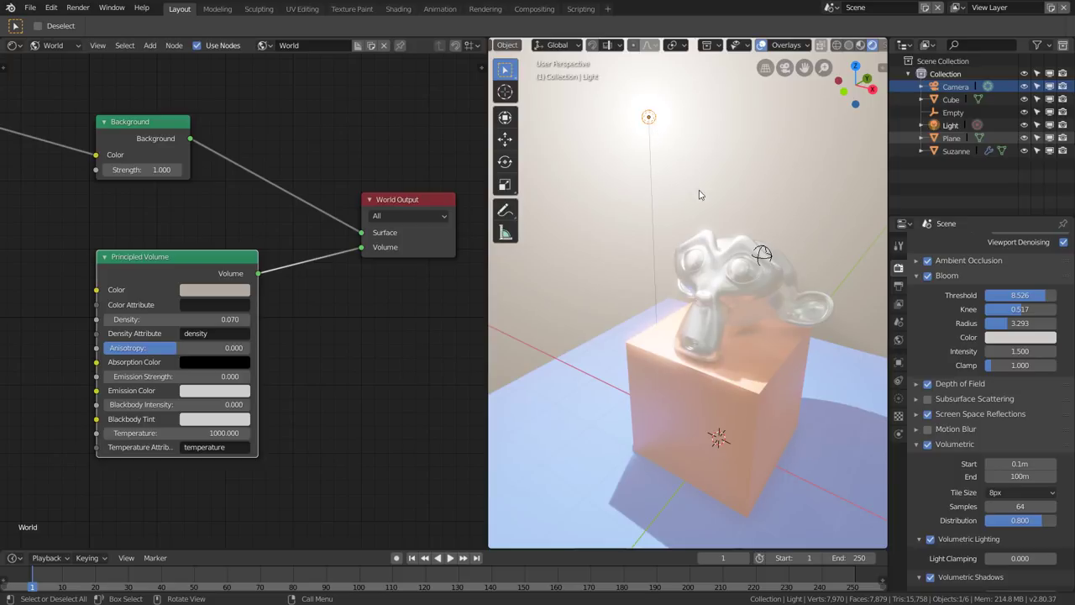
pyautogui.press('g')
pyautogui.click(682, 204)
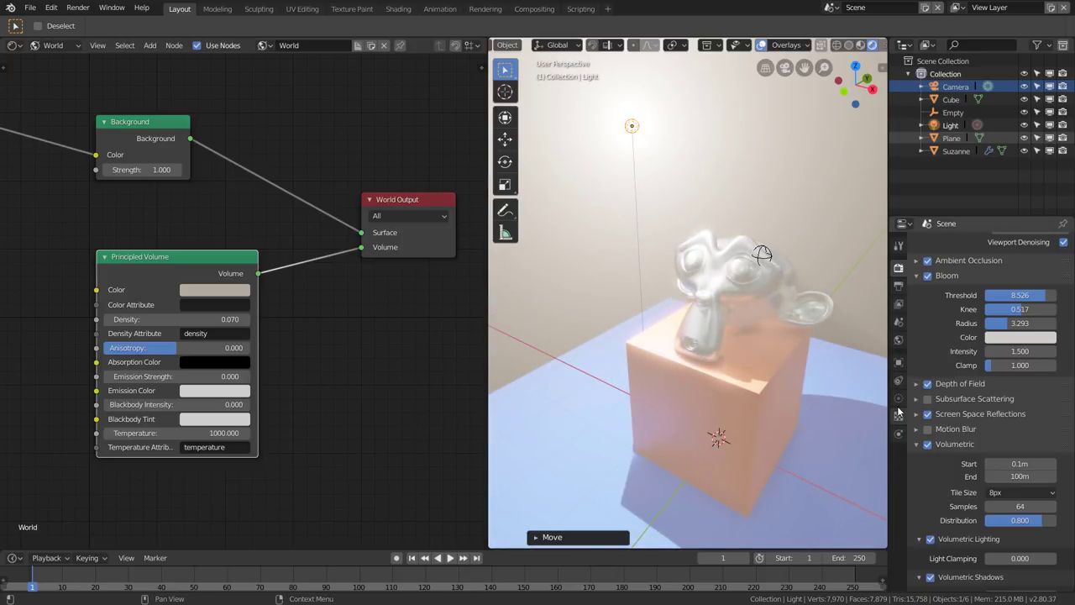
pyautogui.click(898, 398)
pyautogui.click(1003, 312)
# - Make the light orange (RGB 1, 0.489, 0.2) and lower it slightly
pyautogui.moveTo(1001, 197); pyautogui.dragTo(978, 208)
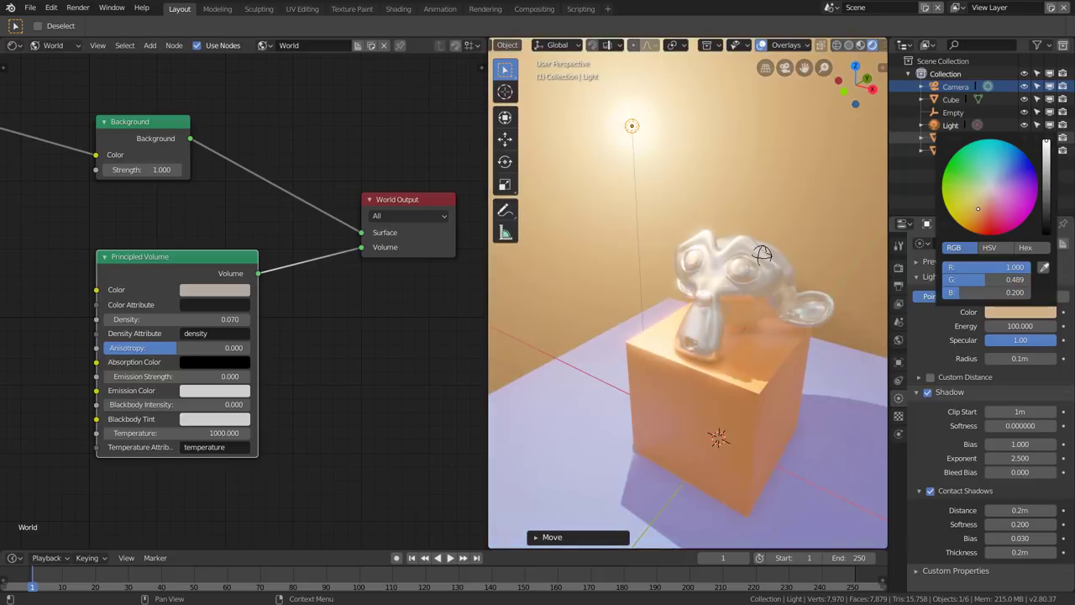
pyautogui.press('g')
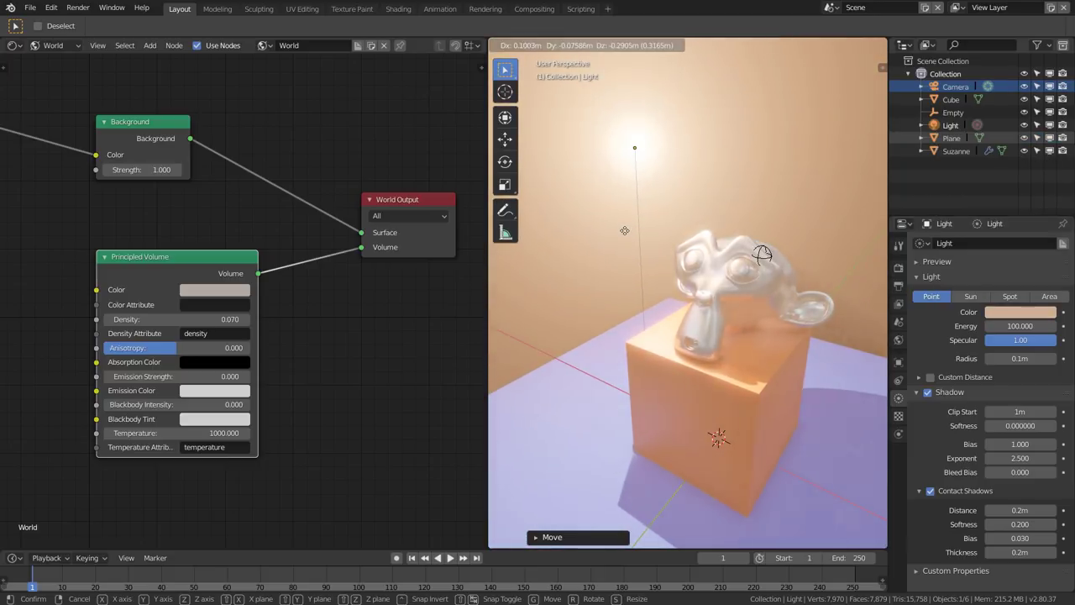
pyautogui.click(623, 243)
# - Duplicate the light, place the copy to the right, then delete it
pyautogui.hotkey('shift', 'd')
pyautogui.click(734, 287)
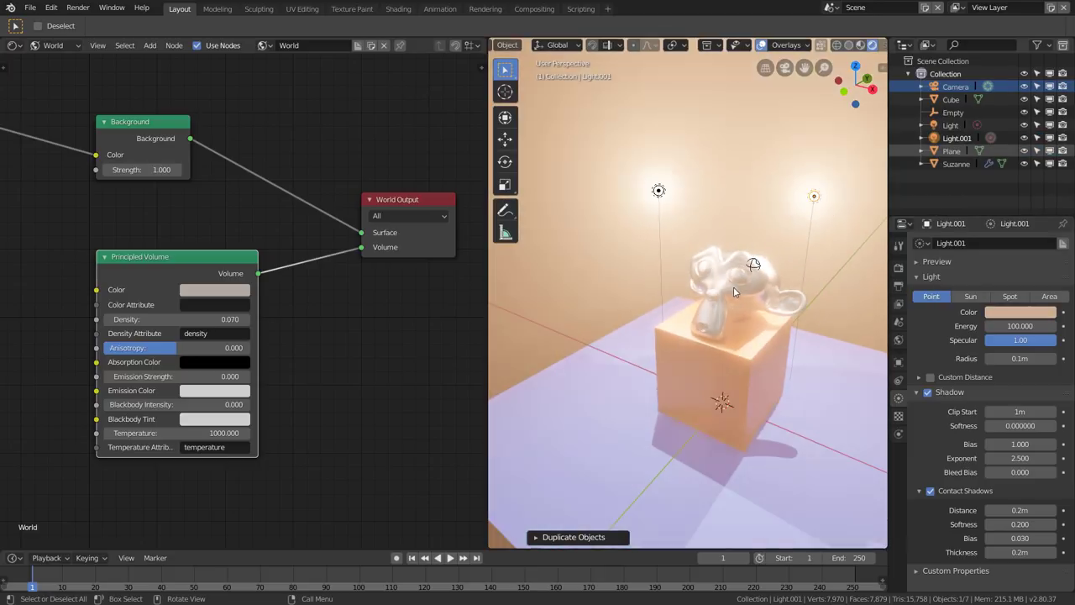
pyautogui.moveTo(734, 286)
pyautogui.mouseDown(button='middle')
pyautogui.moveTo(743, 304)
pyautogui.moveTo(756, 286)
pyautogui.mouseUp(button='middle')
pyautogui.press('g')
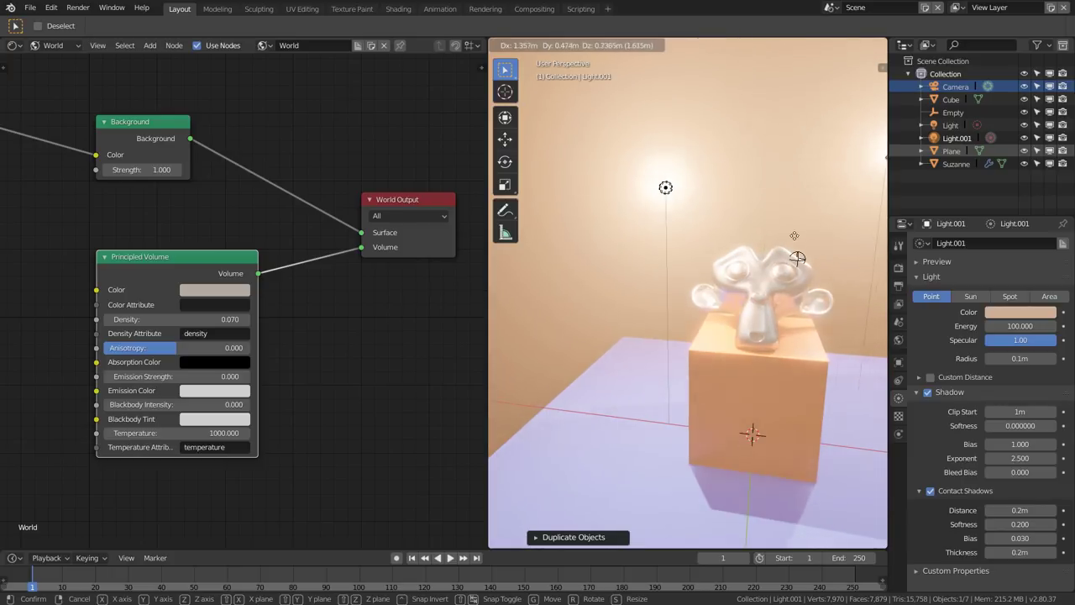
pyautogui.click(773, 256)
pyautogui.press('Delete')
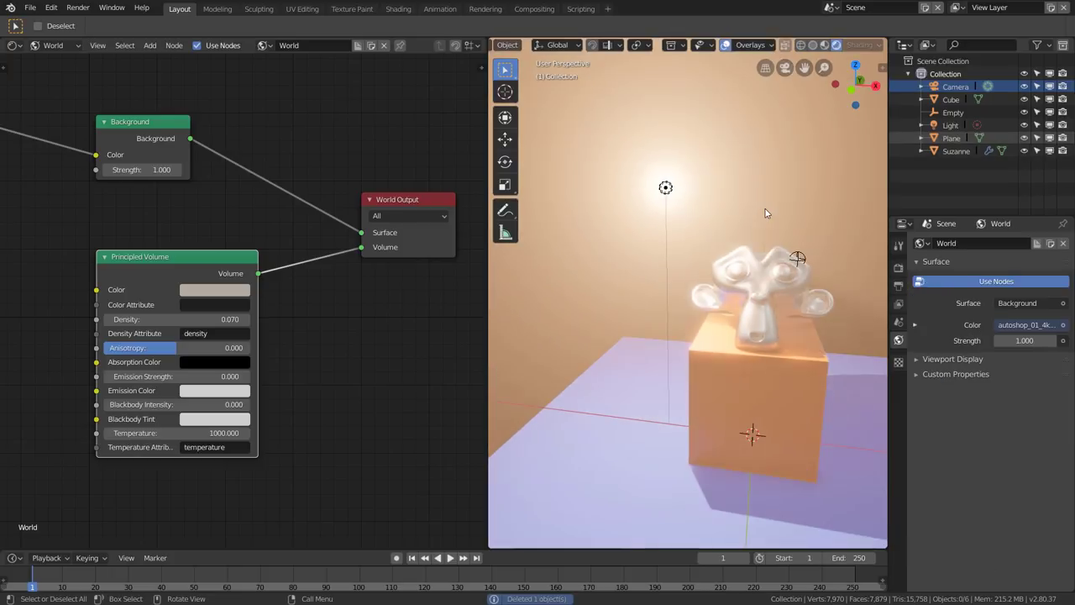
pyautogui.moveTo(763, 255)
pyautogui.mouseDown(button='middle')
pyautogui.moveTo(702, 263)
pyautogui.moveTo(781, 397)
pyautogui.mouseUp(button='middle')
pyautogui.scroll(3, 753, 278)
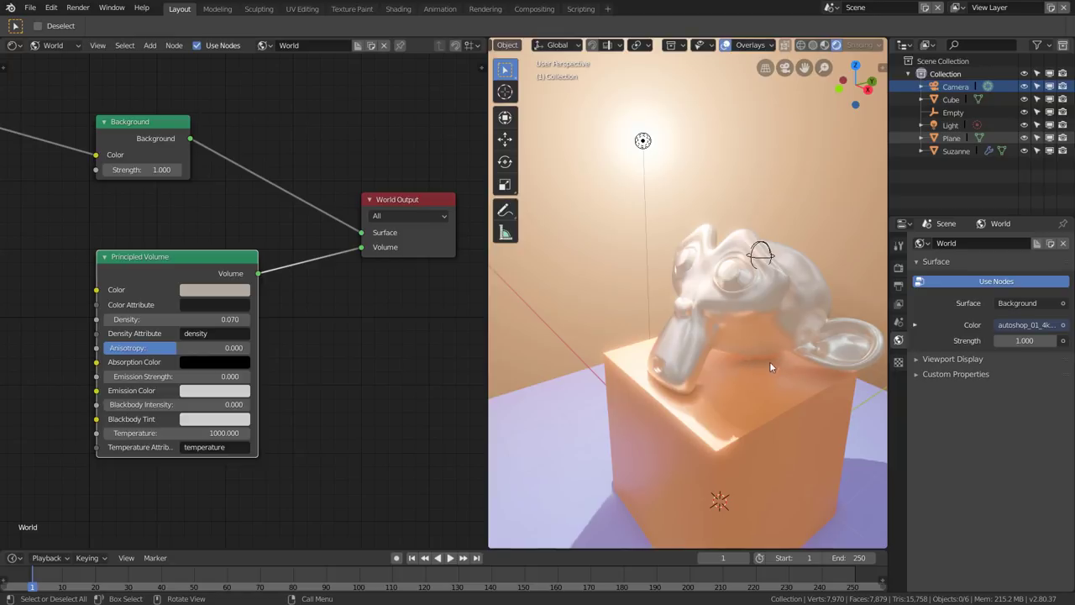
pyautogui.moveTo(770, 367)
pyautogui.mouseDown(button='middle')
pyautogui.moveTo(851, 359)
pyautogui.moveTo(758, 377)
pyautogui.moveTo(771, 370)
pyautogui.mouseUp(button='middle')
# - Move the point light higher and further left, then view Suzanne and the cube from lower down
pyautogui.click(682, 242)
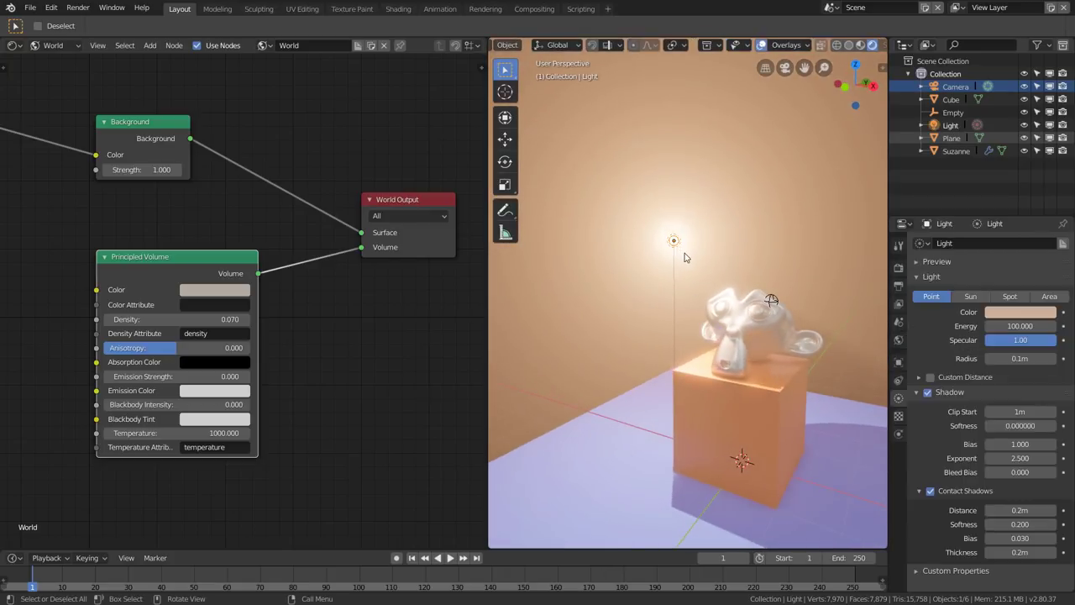
pyautogui.press('g')
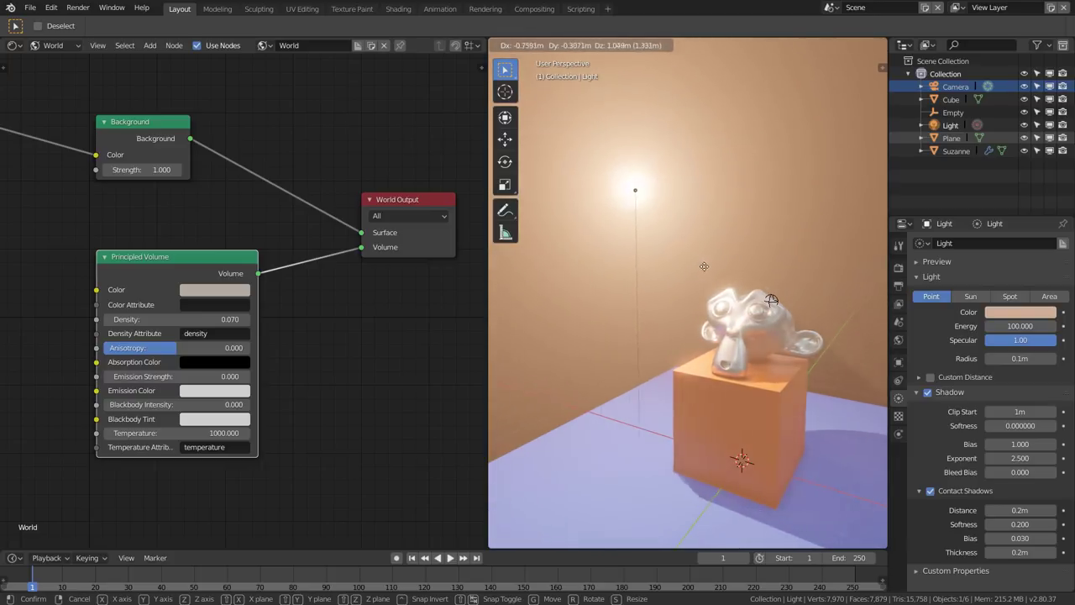
pyautogui.click(772, 339)
pyautogui.moveTo(772, 338)
pyautogui.mouseDown(button='middle')
pyautogui.moveTo(780, 298)
pyautogui.moveTo(673, 310)
pyautogui.mouseUp(button='middle')
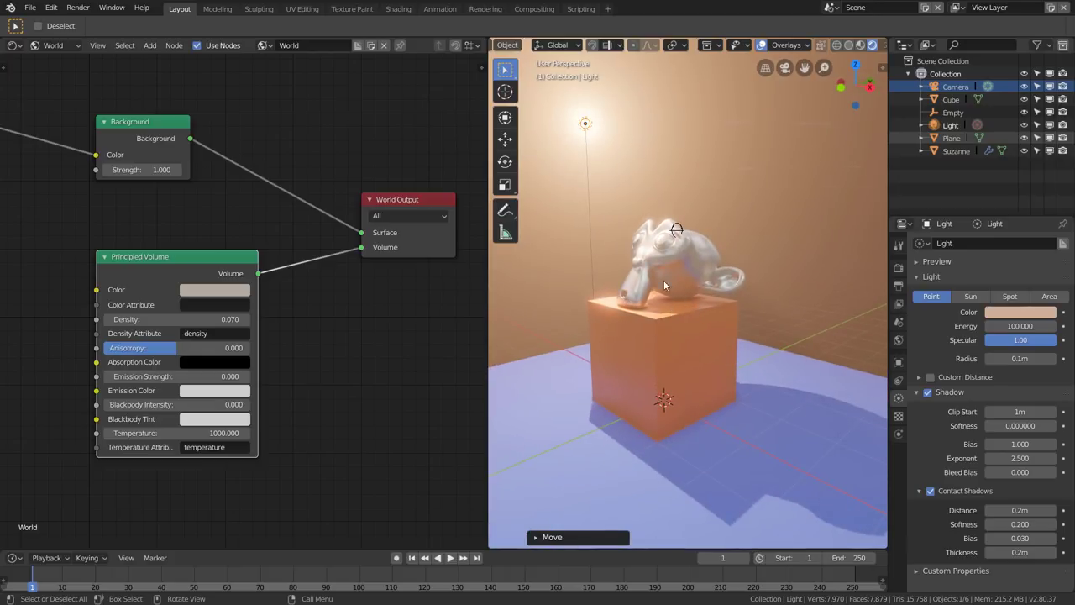
pyautogui.moveTo(663, 279); pyautogui.dragTo(704, 316, button='middle')
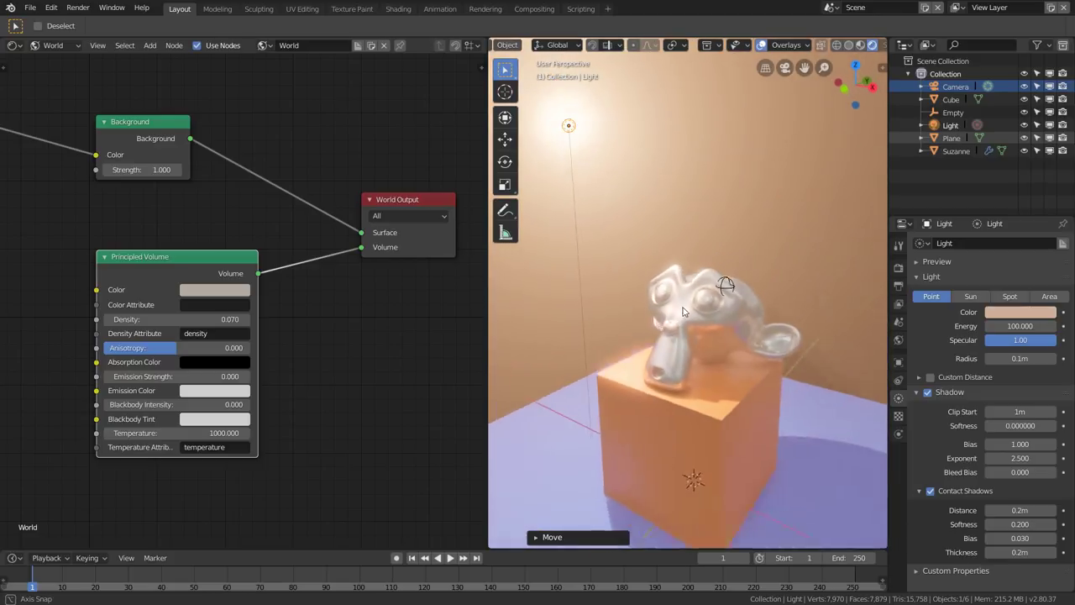
pyautogui.scroll(2, 734, 332)
pyautogui.moveTo(734, 333)
pyautogui.mouseDown(button='middle')
pyautogui.moveTo(732, 262)
pyautogui.moveTo(733, 293)
pyautogui.mouseUp(button='middle')
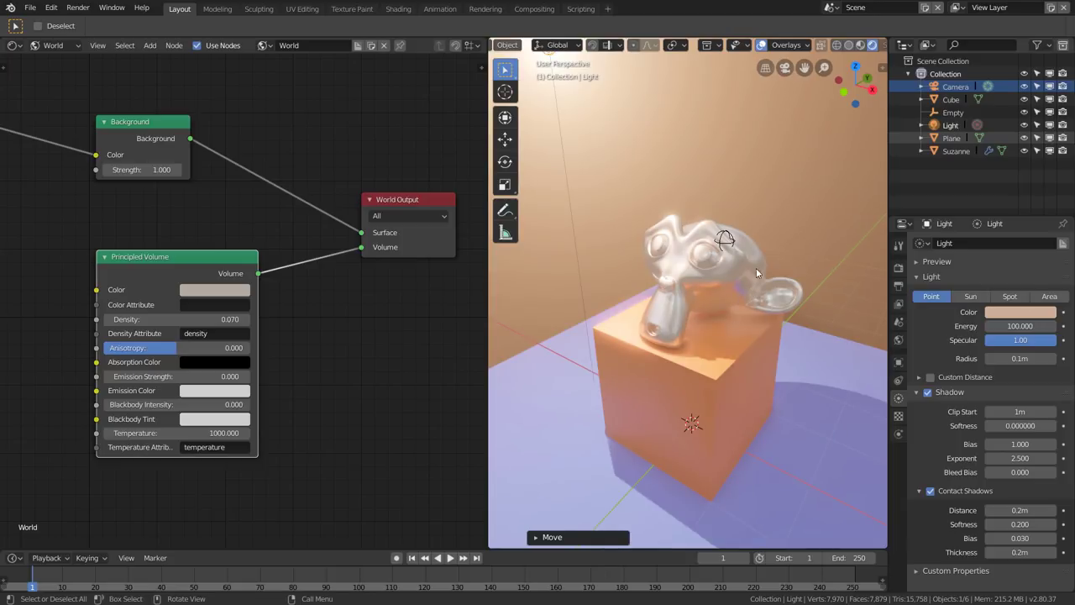
pyautogui.moveTo(751, 290); pyautogui.dragTo(727, 324, button='middle')
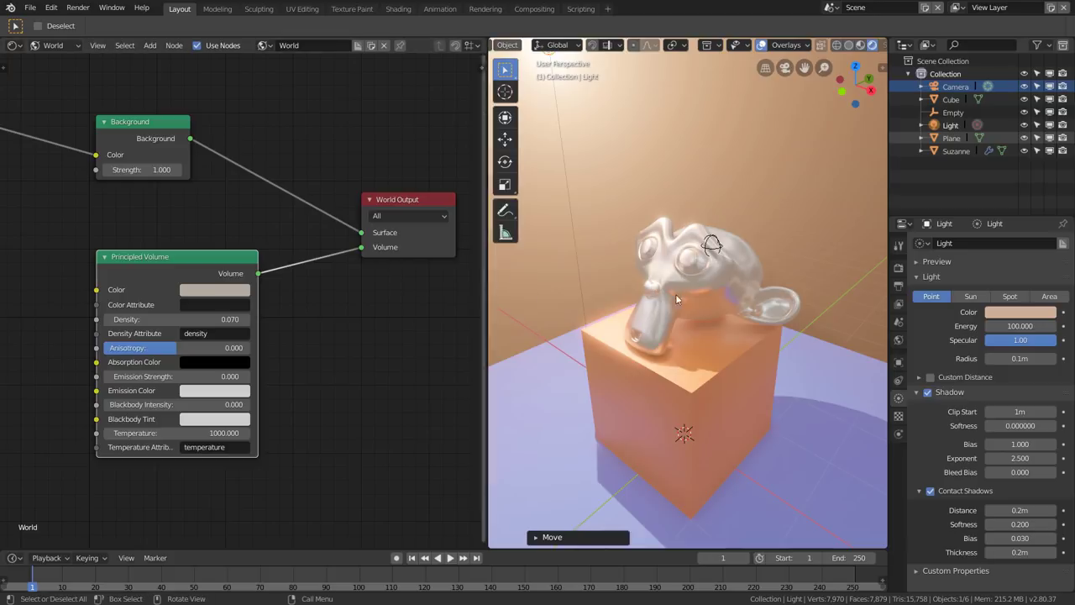
pyautogui.click(899, 275)
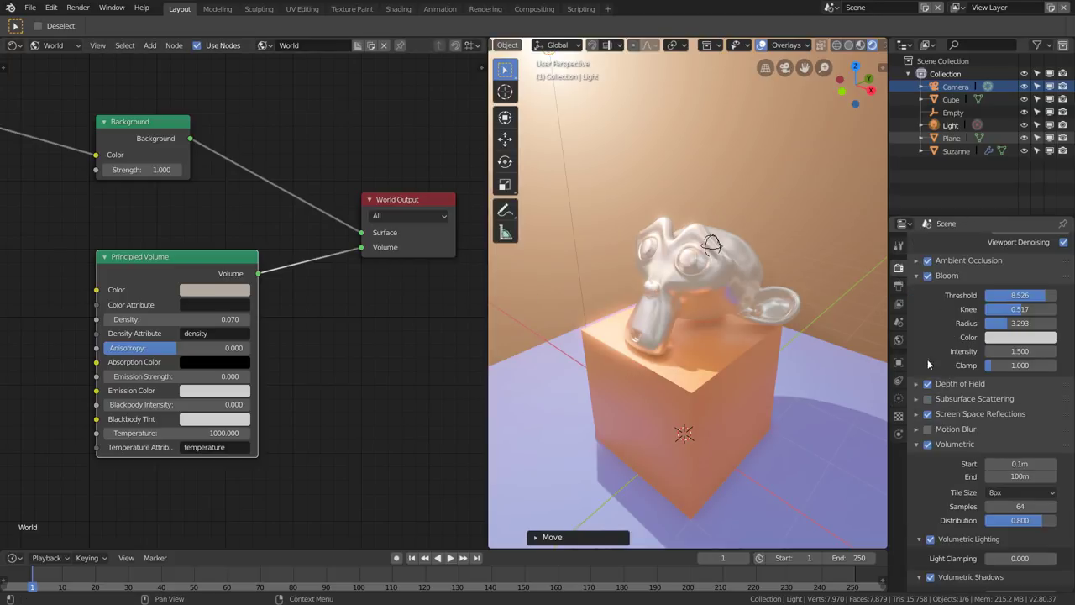
# - Turn off Eevee volumetrics and orbit to see the cube against the warehouse backdrop
pyautogui.click(927, 444)
pyautogui.moveTo(694, 355); pyautogui.dragTo(720, 361, button='middle')
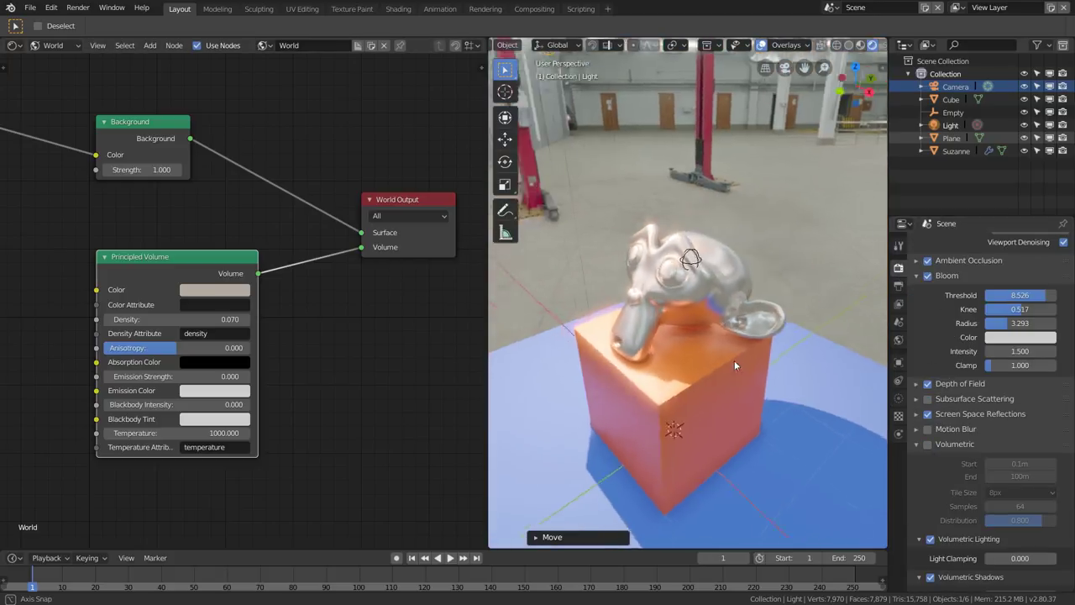
pyautogui.scroll(-3, 695, 356)
pyautogui.scroll(-3, 687, 325)
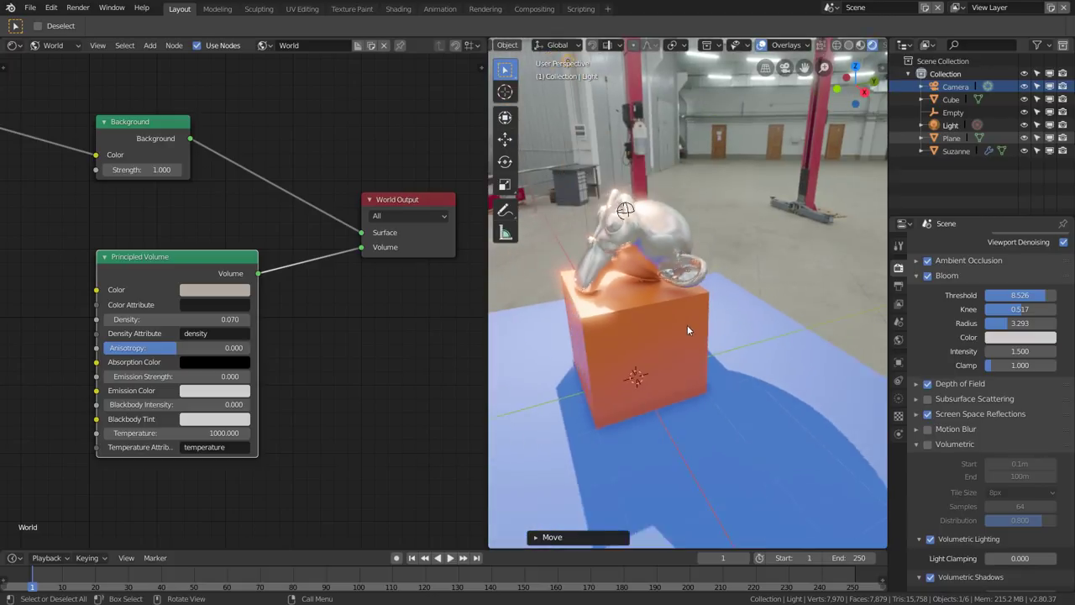
pyautogui.scroll(-2, 687, 326)
pyautogui.moveTo(687, 327)
pyautogui.mouseDown(button='middle')
pyautogui.moveTo(740, 335)
pyautogui.moveTo(731, 319)
pyautogui.mouseUp(button='middle')
# - Select the point light and increase its shadow softness
pyautogui.click(603, 125)
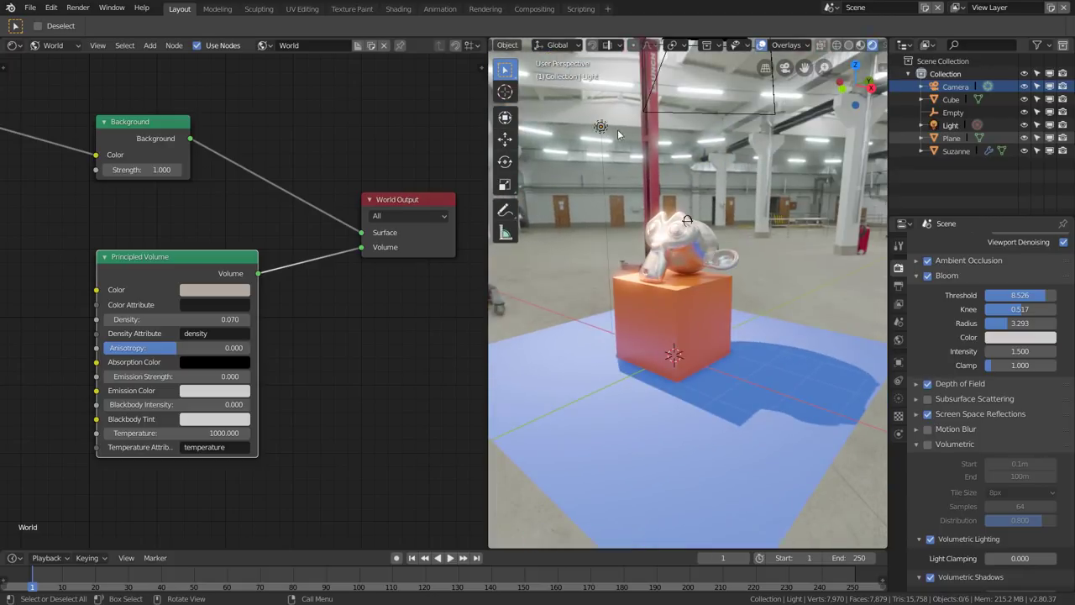
pyautogui.click(898, 363)
pyautogui.click(897, 400)
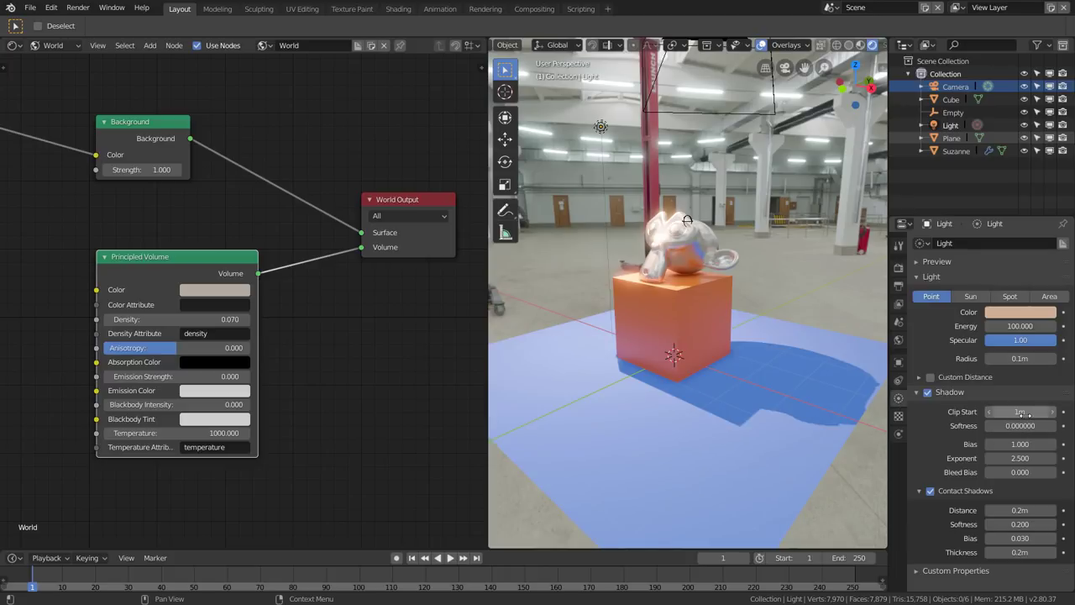
pyautogui.moveTo(1020, 426); pyautogui.dragTo(1050, 426)
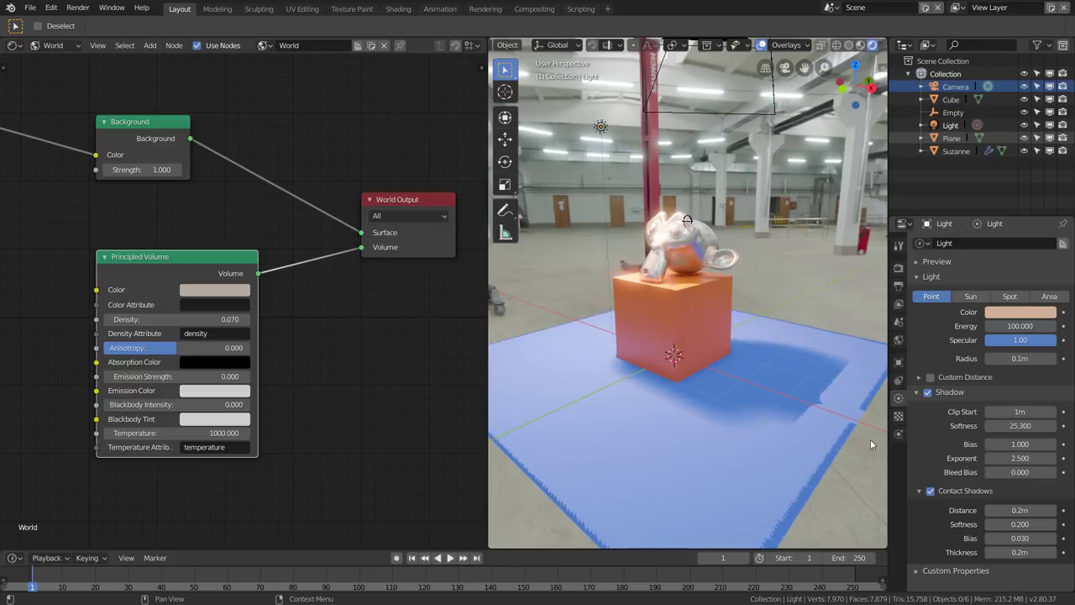
# - Orbit around Suzanne and the cube to inspect the shadow on the plane
pyautogui.moveTo(817, 354)
pyautogui.mouseDown(button='middle')
pyautogui.moveTo(794, 379)
pyautogui.moveTo(736, 383)
pyautogui.mouseUp(button='middle')
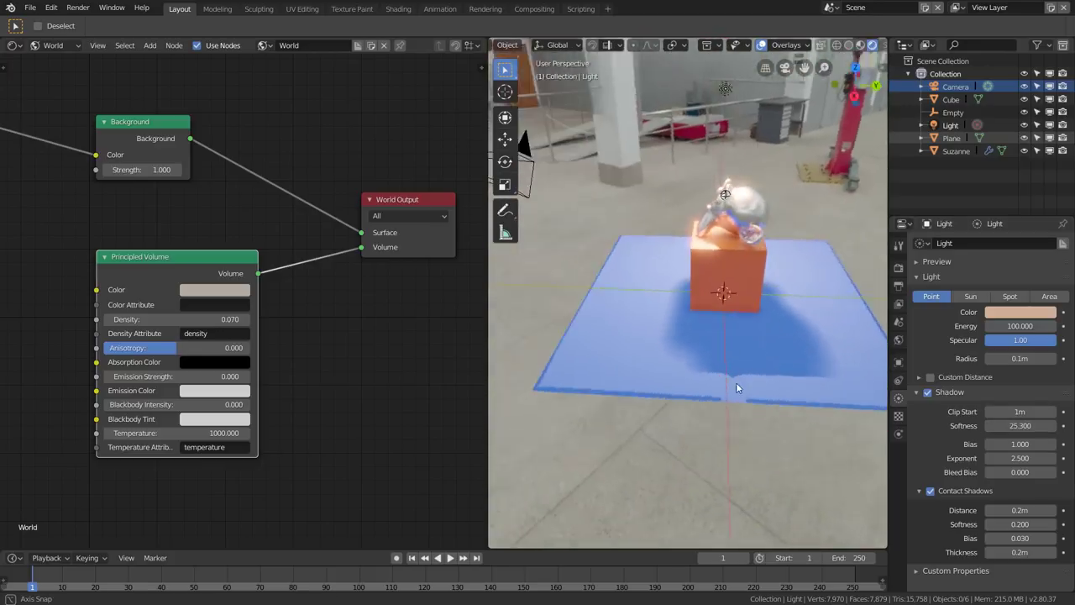
pyautogui.scroll(5, 781, 291)
pyautogui.scroll(-2, 781, 295)
pyautogui.scroll(-2, 781, 334)
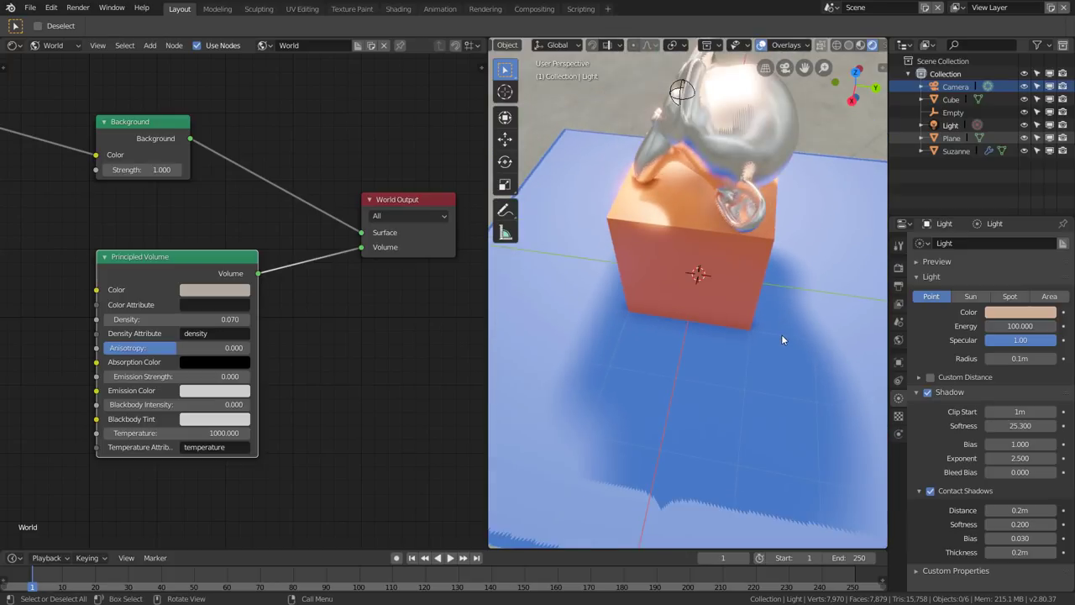
pyautogui.moveTo(781, 334)
pyautogui.mouseDown(button='middle')
pyautogui.moveTo(746, 340)
pyautogui.moveTo(832, 339)
pyautogui.moveTo(720, 333)
pyautogui.moveTo(781, 309)
pyautogui.mouseUp(button='middle')
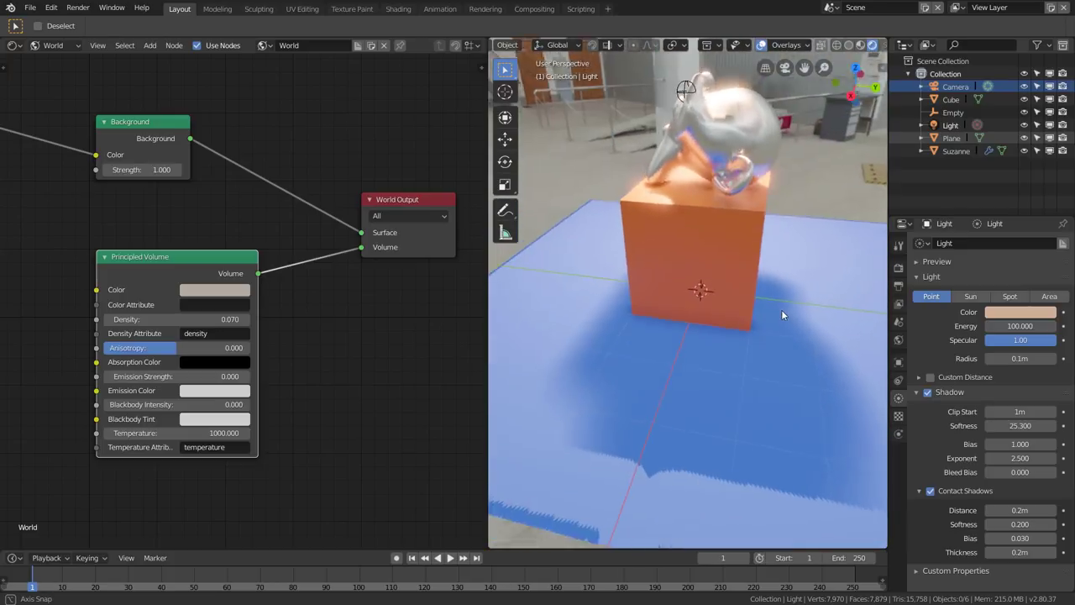
pyautogui.click(900, 245)
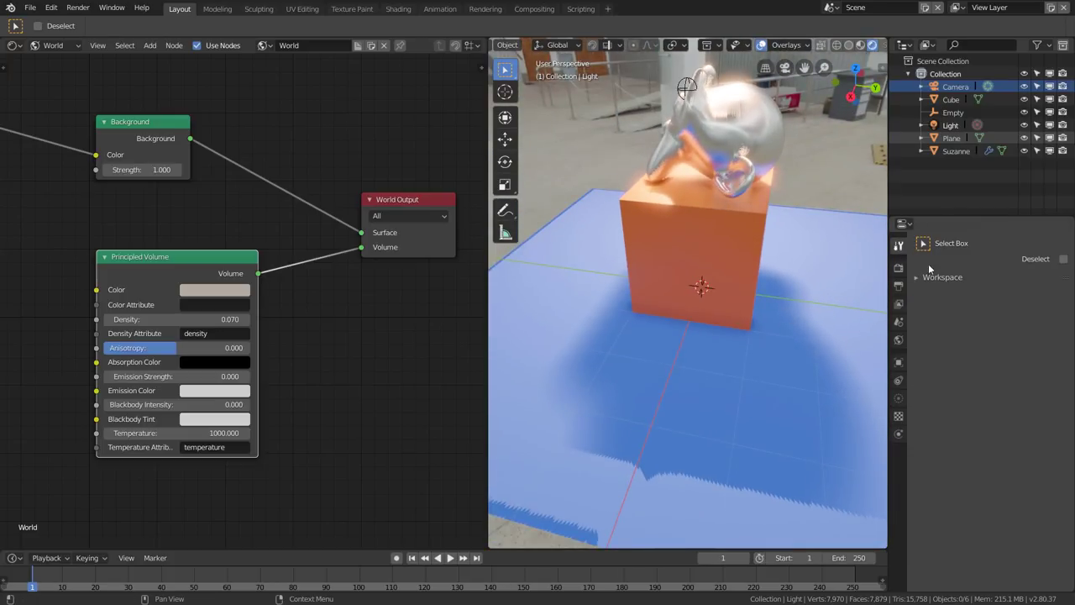
pyautogui.click(900, 269)
pyautogui.scroll(2, 1041, 302)
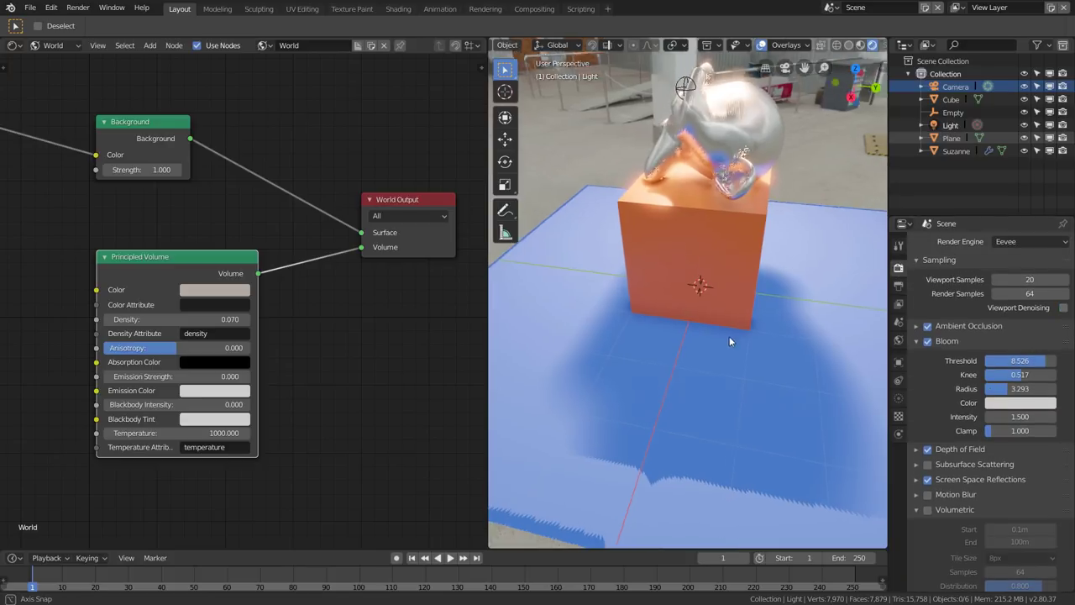
pyautogui.moveTo(729, 336); pyautogui.dragTo(803, 335, button='middle')
pyautogui.moveTo(709, 328)
pyautogui.mouseDown(button='middle')
pyautogui.moveTo(732, 341)
pyautogui.moveTo(759, 327)
pyautogui.moveTo(721, 322)
pyautogui.moveTo(742, 340)
pyautogui.moveTo(723, 256)
pyautogui.moveTo(768, 265)
pyautogui.moveTo(718, 267)
pyautogui.moveTo(765, 262)
pyautogui.moveTo(765, 275)
pyautogui.mouseUp(button='middle')
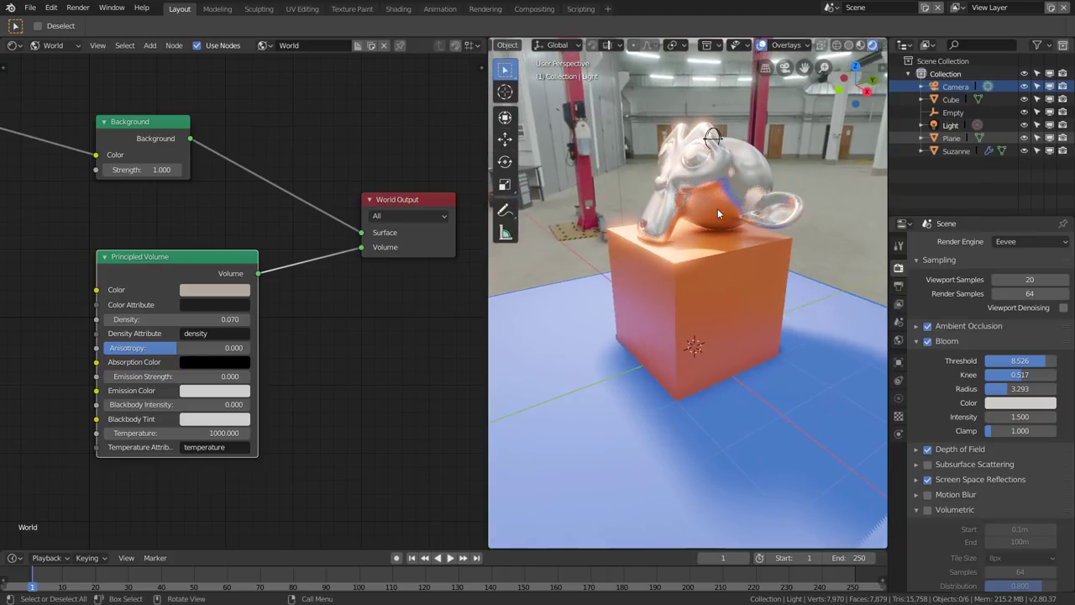
# - From a higher view, set the point light's shadow softness to 0 for crisp shadows
pyautogui.moveTo(718, 209); pyautogui.dragTo(725, 227, button='middle')
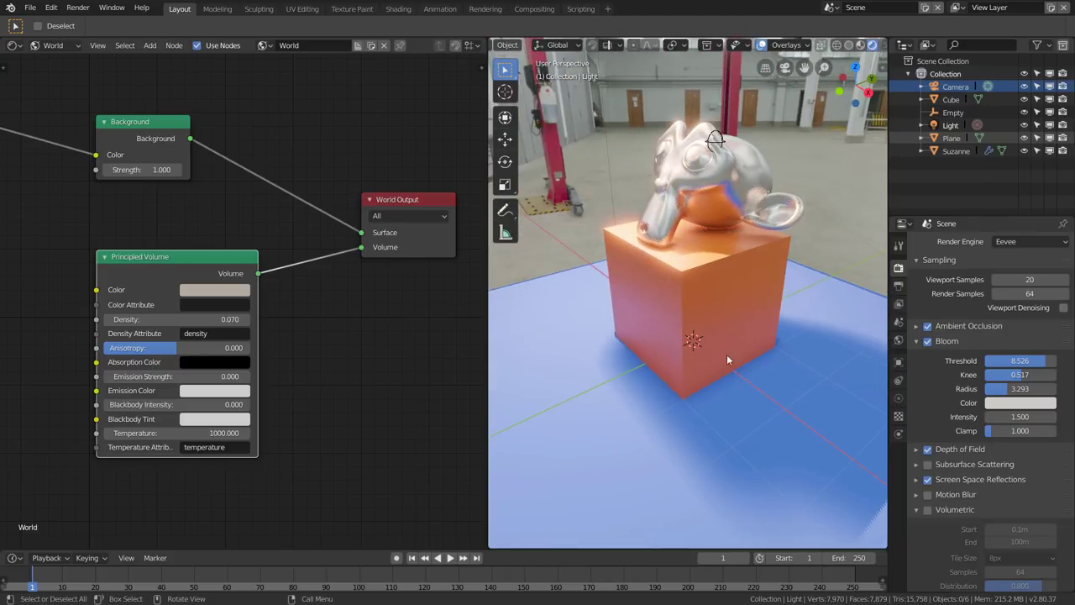
pyautogui.scroll(-3, 604, 138)
pyautogui.scroll(-2, 622, 156)
pyautogui.moveTo(630, 159); pyautogui.dragTo(647, 172, button='middle')
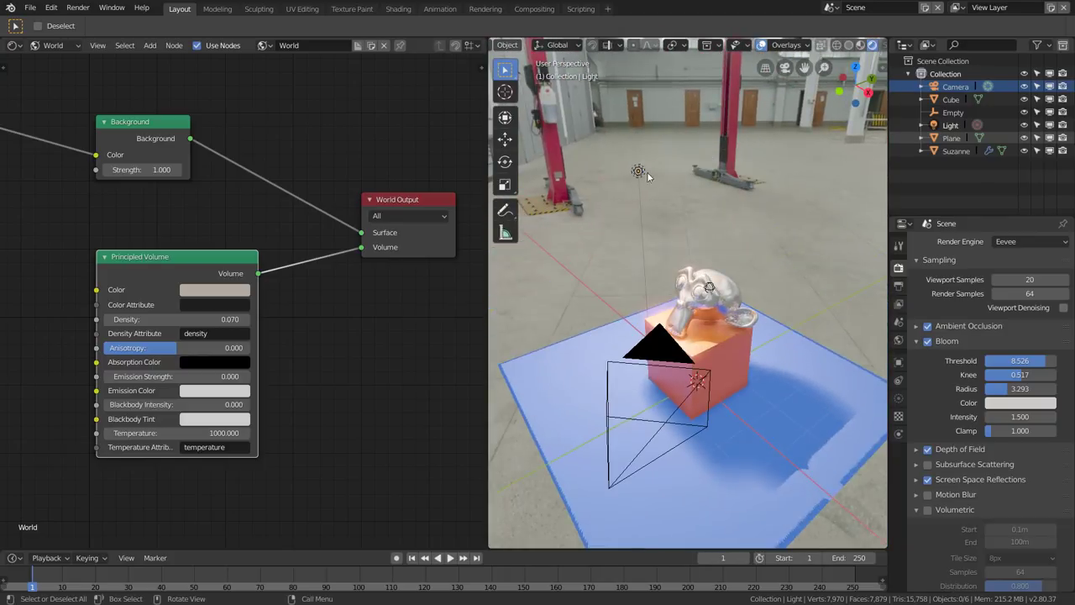
pyautogui.click(896, 397)
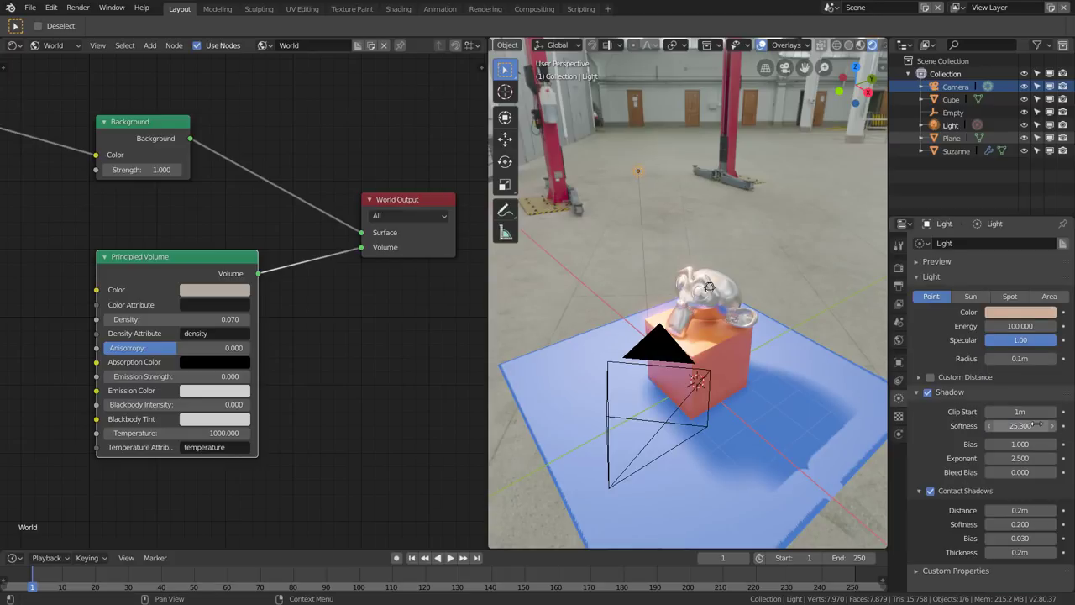
pyautogui.moveTo(1031, 425); pyautogui.dragTo(991, 426)
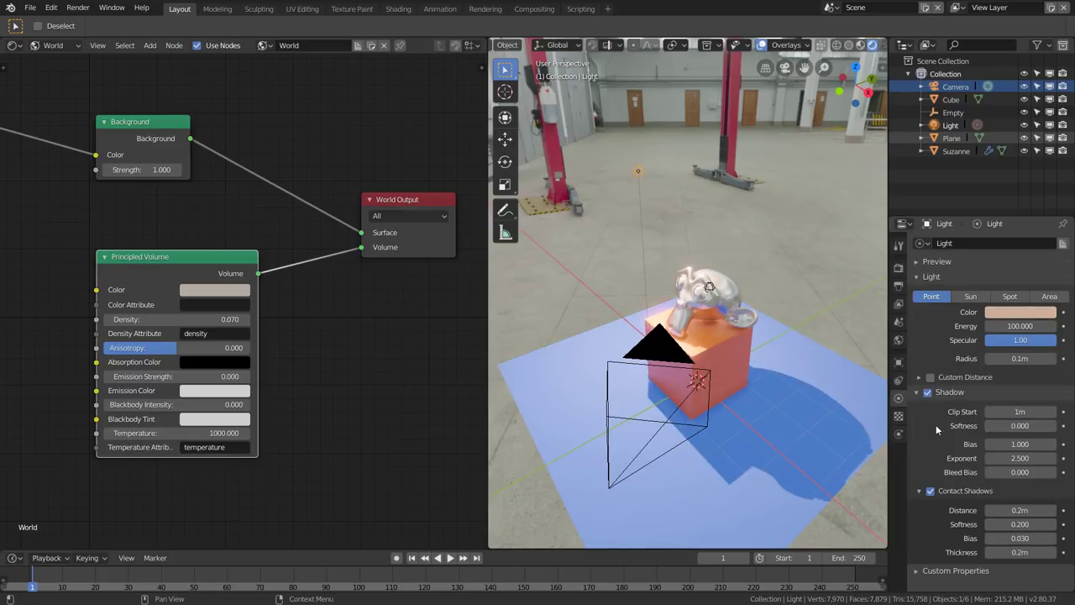
pyautogui.press('g')
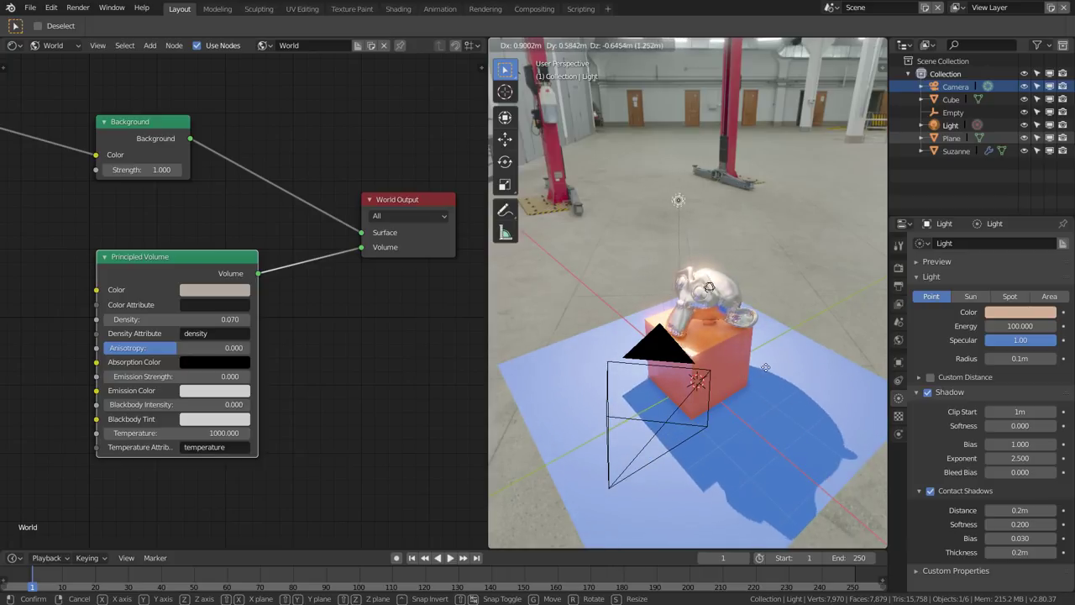
# - Drop the point light at its new spot, then select Suzanne and orbit around her on the cube
pyautogui.click(787, 317)
pyautogui.moveTo(787, 318)
pyautogui.mouseDown(button='middle')
pyautogui.moveTo(720, 361)
pyautogui.moveTo(672, 332)
pyautogui.moveTo(713, 358)
pyautogui.moveTo(661, 354)
pyautogui.moveTo(698, 351)
pyautogui.mouseUp(button='middle')
pyautogui.scroll(5, 661, 320)
pyautogui.click(899, 268)
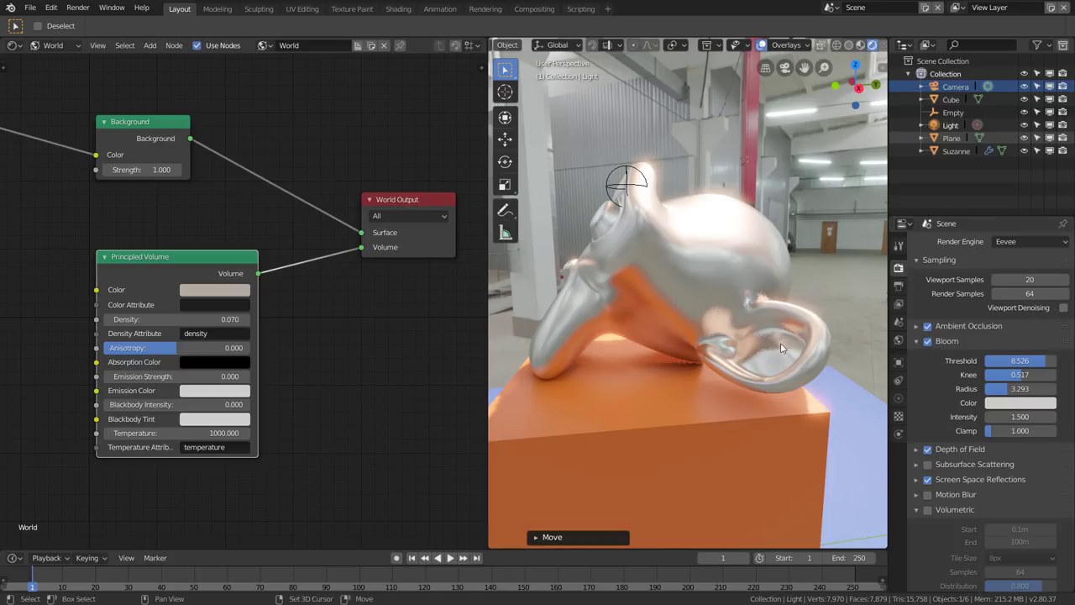
pyautogui.moveTo(760, 336)
pyautogui.mouseDown(button='middle')
pyautogui.moveTo(817, 333)
pyautogui.moveTo(794, 259)
pyautogui.mouseUp(button='middle')
pyautogui.click(763, 305)
pyautogui.moveTo(764, 306)
pyautogui.mouseDown(button='middle')
pyautogui.moveTo(663, 311)
pyautogui.moveTo(770, 309)
pyautogui.mouseUp(button='middle')
pyautogui.moveTo(844, 312)
pyautogui.mouseDown(button='middle')
pyautogui.moveTo(611, 318)
pyautogui.moveTo(765, 324)
pyautogui.mouseUp(button='middle')
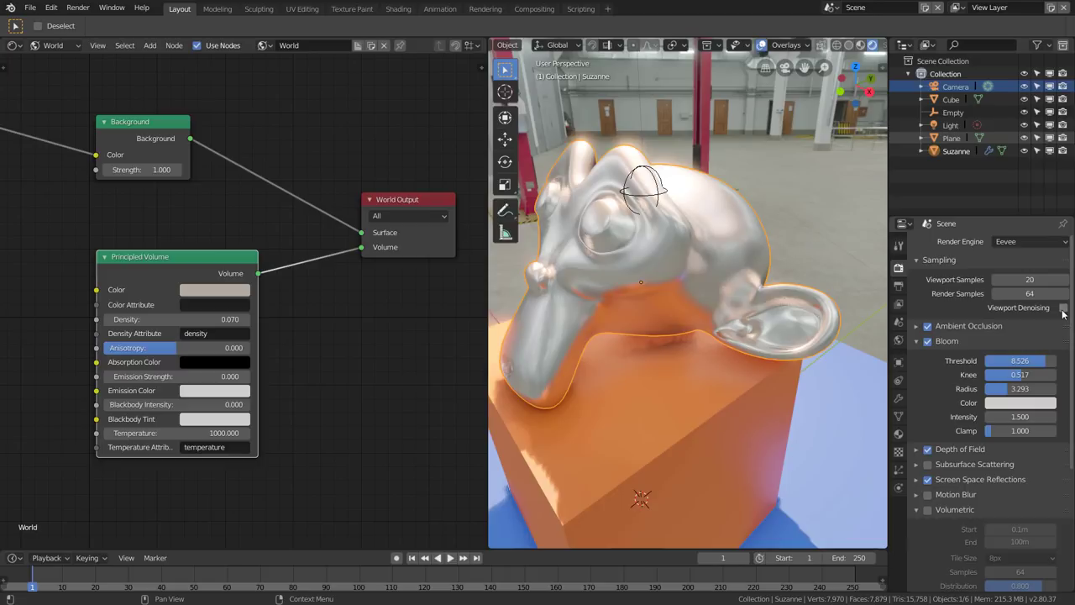
# - Turn on viewport denoising, toggling it off and on once to compare
pyautogui.click(1064, 309)
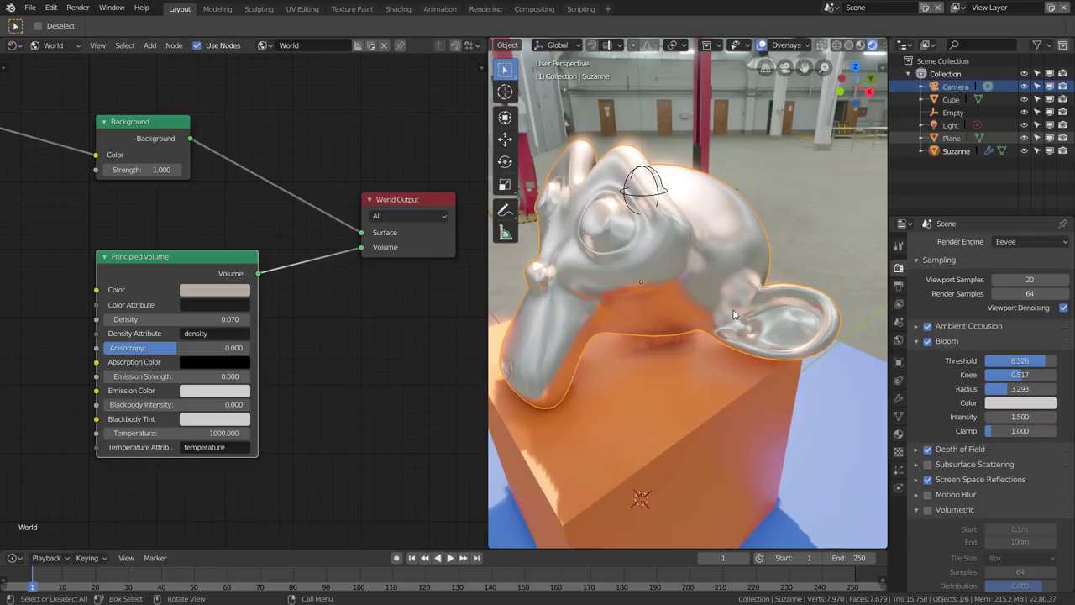
pyautogui.moveTo(732, 303)
pyautogui.mouseDown(button='middle')
pyautogui.moveTo(752, 294)
pyautogui.moveTo(721, 283)
pyautogui.moveTo(792, 286)
pyautogui.moveTo(776, 274)
pyautogui.moveTo(800, 283)
pyautogui.moveTo(771, 275)
pyautogui.moveTo(775, 284)
pyautogui.moveTo(819, 288)
pyautogui.moveTo(608, 297)
pyautogui.moveTo(777, 301)
pyautogui.moveTo(812, 285)
pyautogui.moveTo(689, 275)
pyautogui.moveTo(580, 291)
pyautogui.moveTo(755, 282)
pyautogui.moveTo(714, 345)
pyautogui.moveTo(623, 351)
pyautogui.moveTo(609, 344)
pyautogui.moveTo(616, 336)
pyautogui.moveTo(645, 344)
pyautogui.moveTo(736, 320)
pyautogui.moveTo(708, 309)
pyautogui.moveTo(752, 296)
pyautogui.moveTo(690, 296)
pyautogui.moveTo(734, 289)
pyautogui.moveTo(713, 279)
pyautogui.moveTo(788, 287)
pyautogui.mouseUp(button='middle')
pyautogui.click(1063, 308)
pyautogui.click(1063, 308)
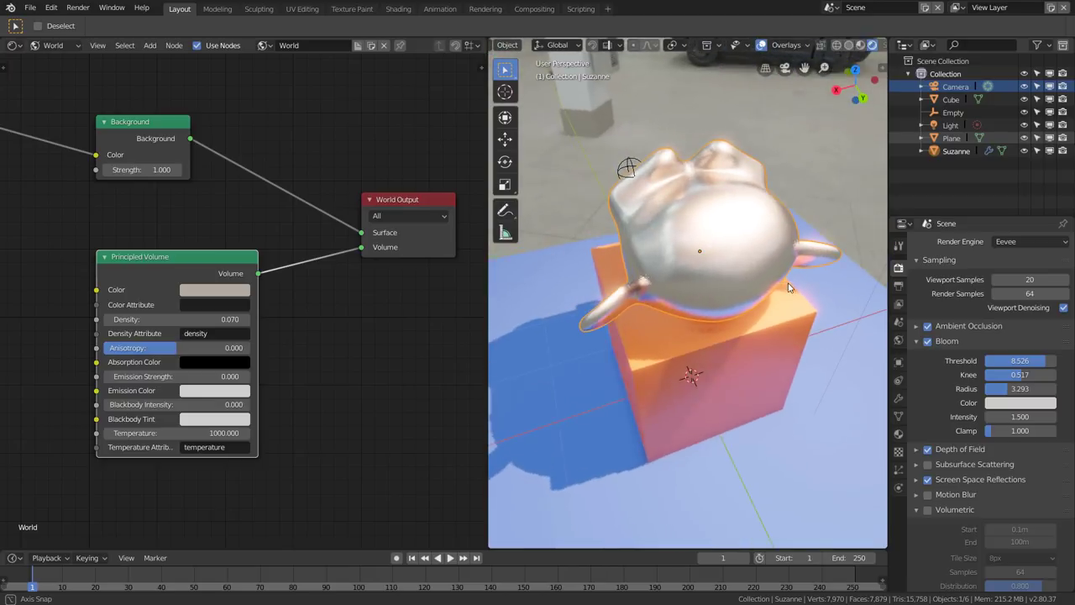
pyautogui.moveTo(667, 306); pyautogui.dragTo(689, 306, button='middle')
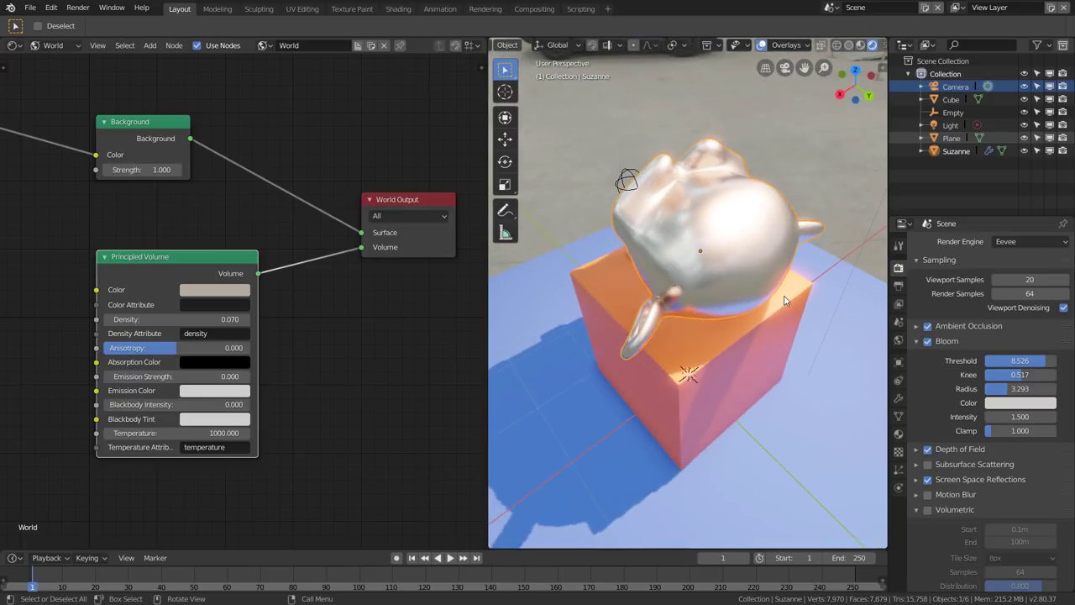
pyautogui.moveTo(784, 301)
pyautogui.mouseDown(button='middle')
pyautogui.moveTo(713, 303)
pyautogui.moveTo(725, 297)
pyautogui.mouseUp(button='middle')
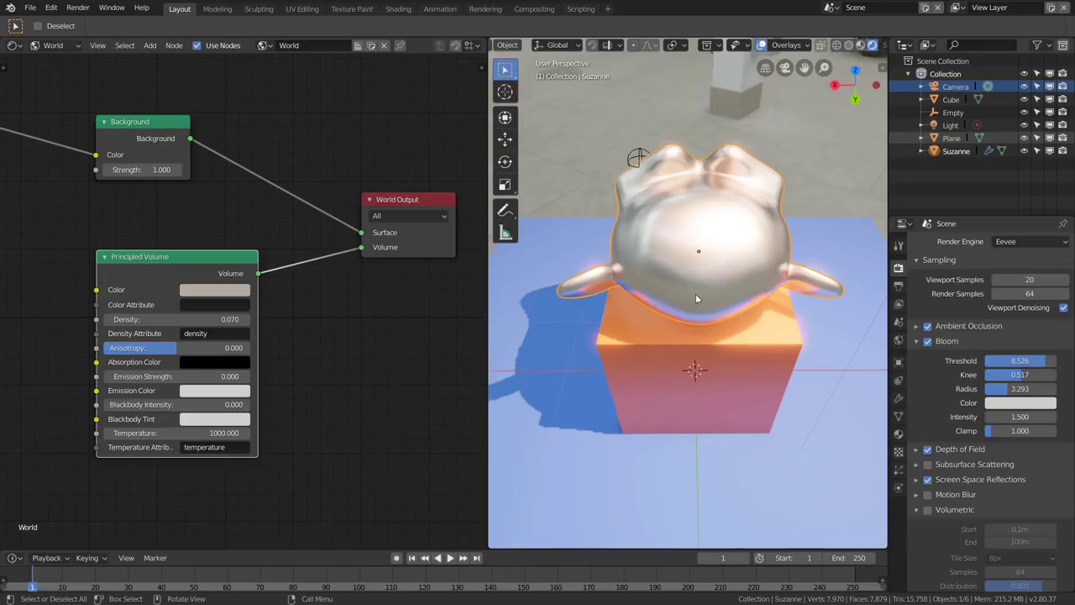
pyautogui.moveTo(696, 299); pyautogui.dragTo(712, 239, button='middle')
# - Move Suzanne to a new spot on the cube, cancelling two attempts along the way
pyautogui.press('g')
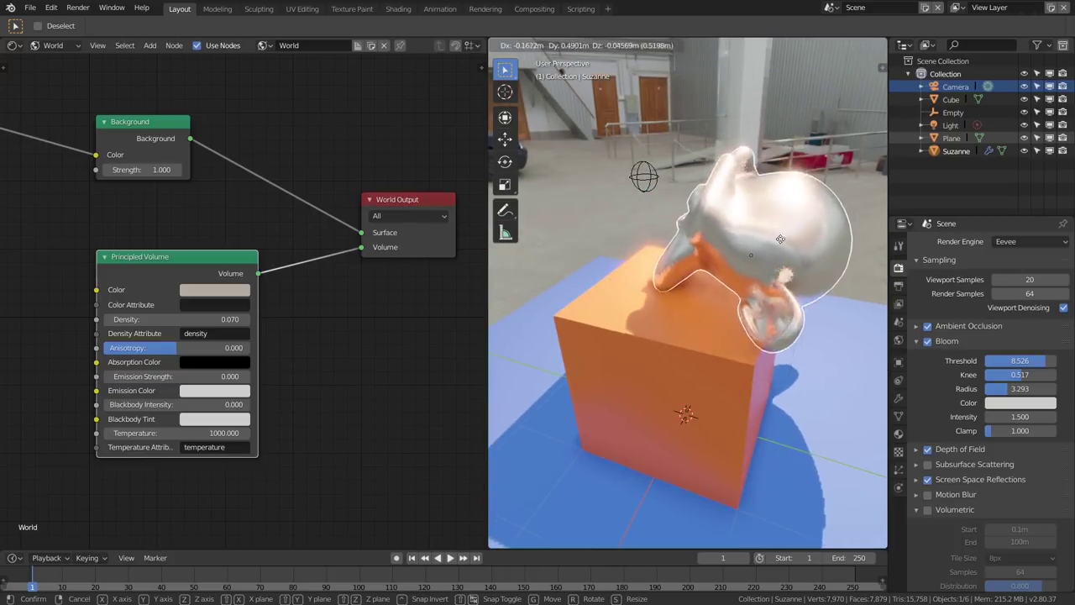
pyautogui.click(730, 233)
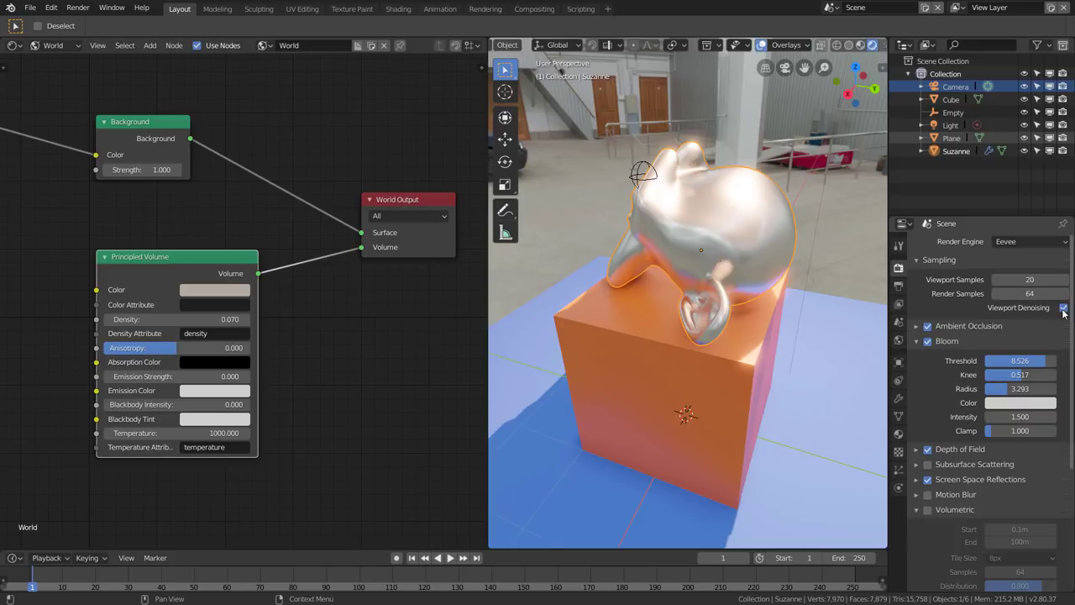
pyautogui.click(1064, 308)
pyautogui.press('g')
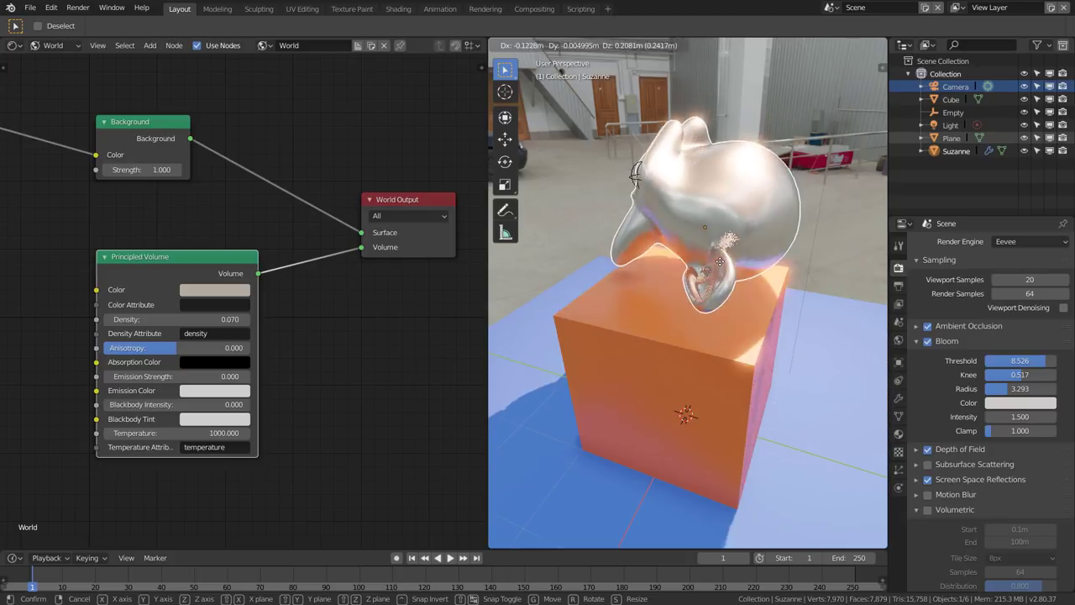
pyautogui.press('Escape')
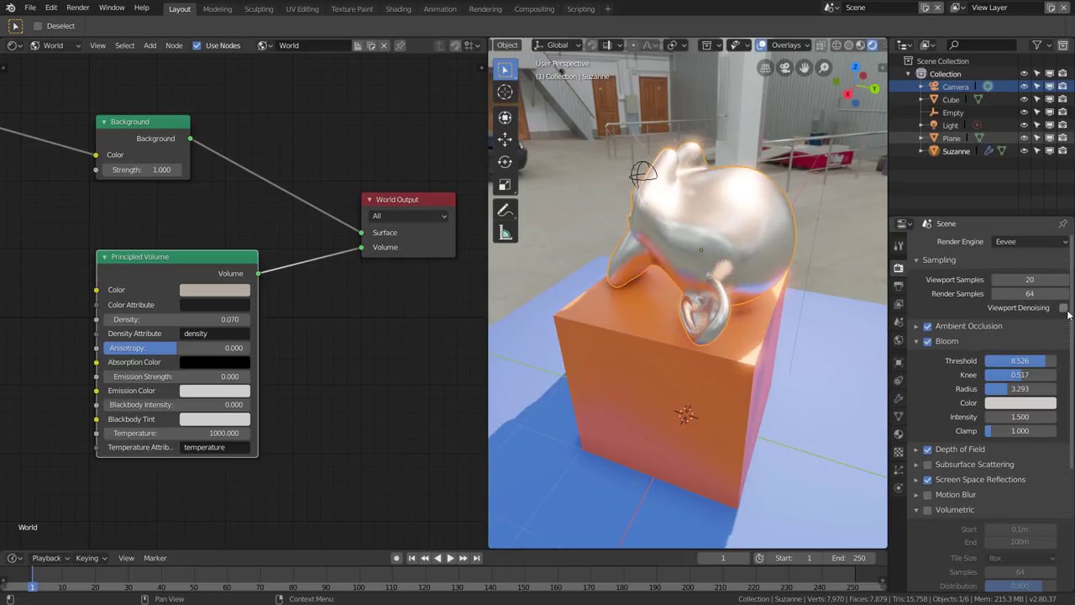
pyautogui.click(1063, 308)
pyautogui.press('g')
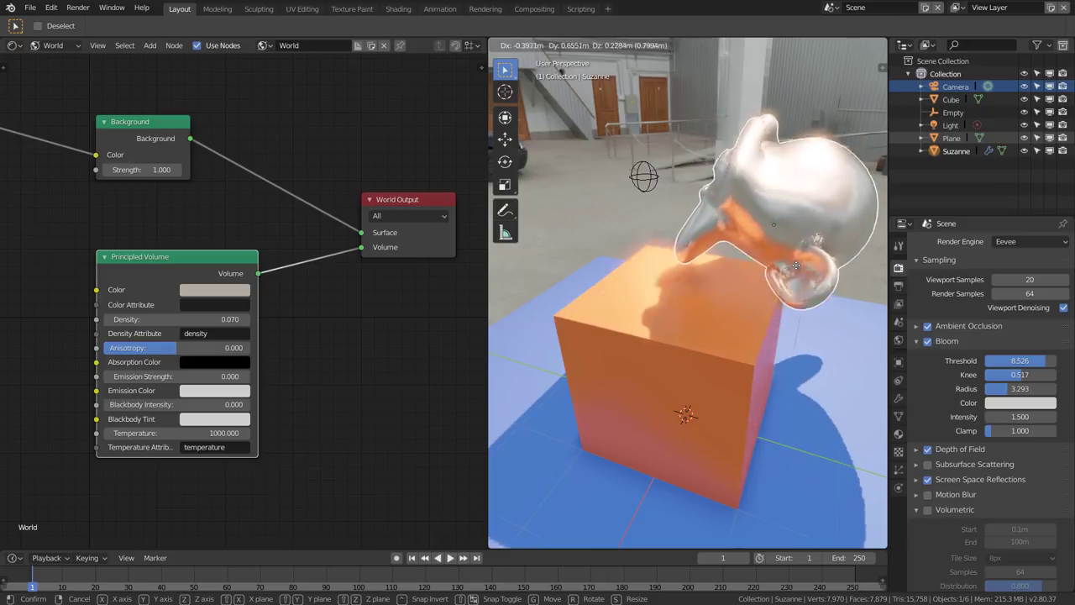
pyautogui.press('Escape')
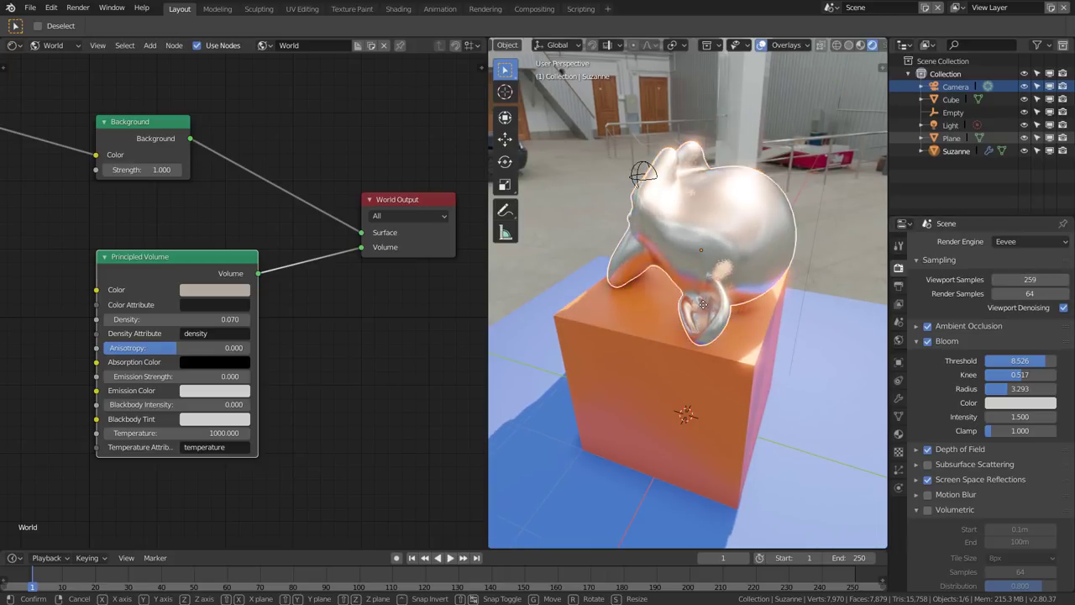
pyautogui.press('g')
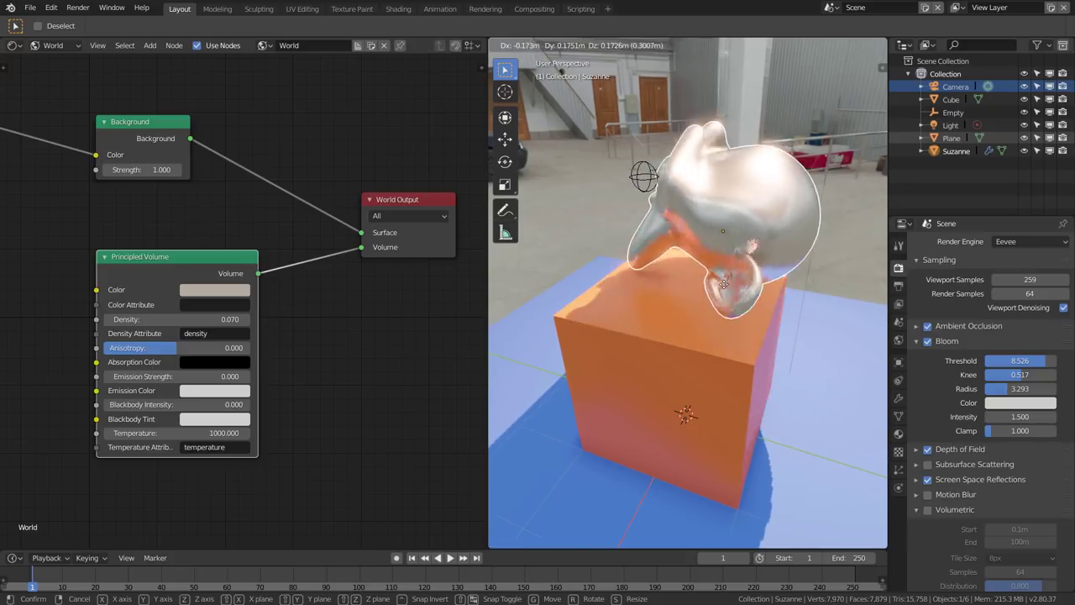
pyautogui.click(698, 397)
# - Reselect Suzanne and set her resting on top of the cube
pyautogui.click(697, 397)
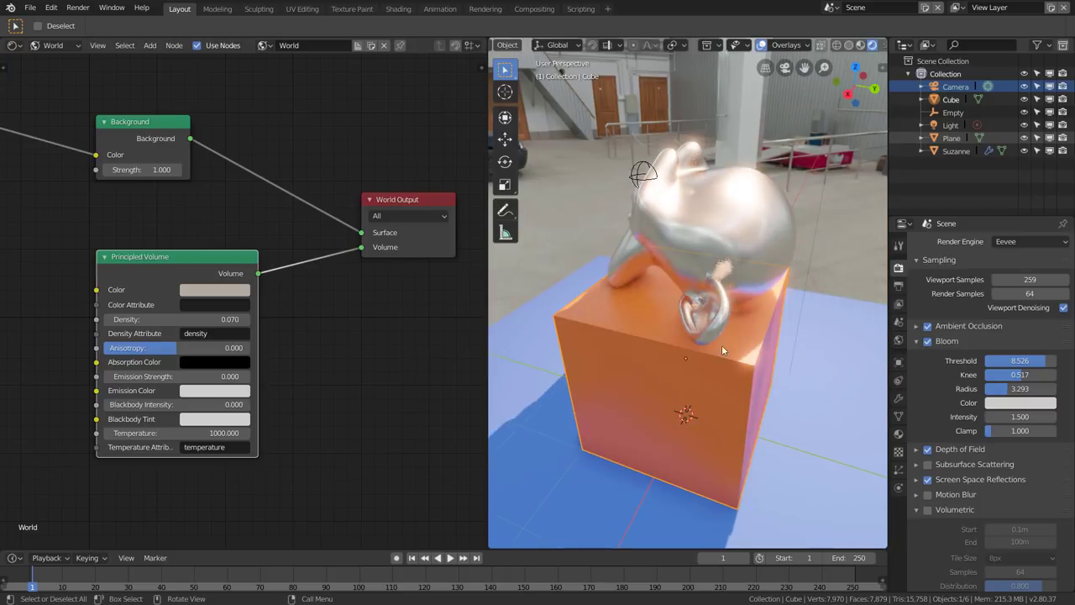
pyautogui.click(722, 344)
pyautogui.click(722, 345)
pyautogui.press('g')
pyautogui.click(756, 205)
pyautogui.moveTo(756, 206)
pyautogui.mouseDown(button='middle')
pyautogui.moveTo(725, 292)
pyautogui.moveTo(751, 300)
pyautogui.mouseUp(button='middle')
# - Rotate Suzanne around the Z axis and place her back on the cube
pyautogui.press('r')
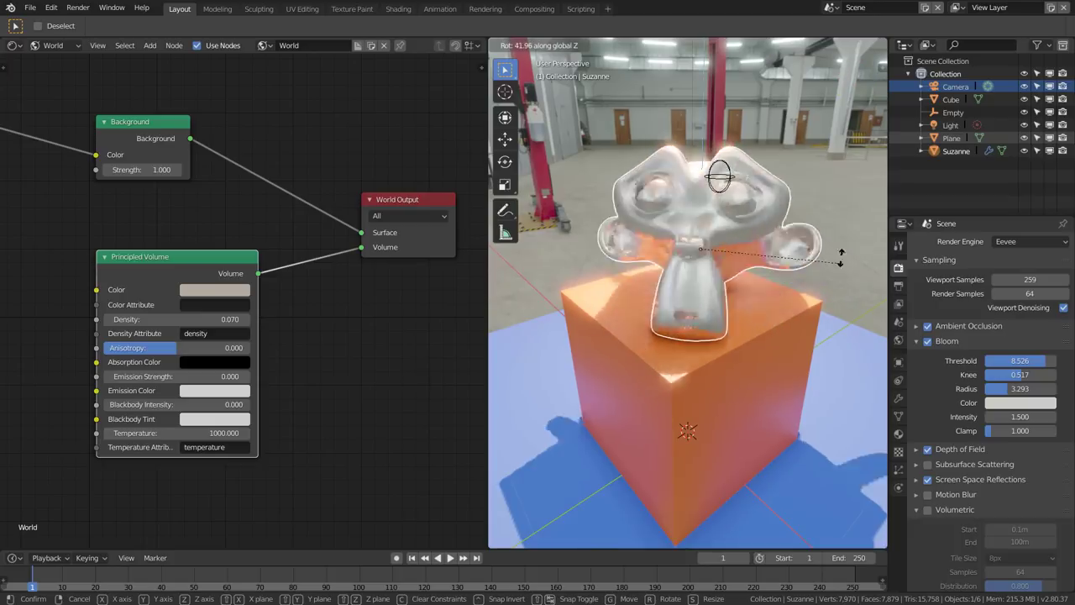
pyautogui.press('z')
pyautogui.click(757, 379)
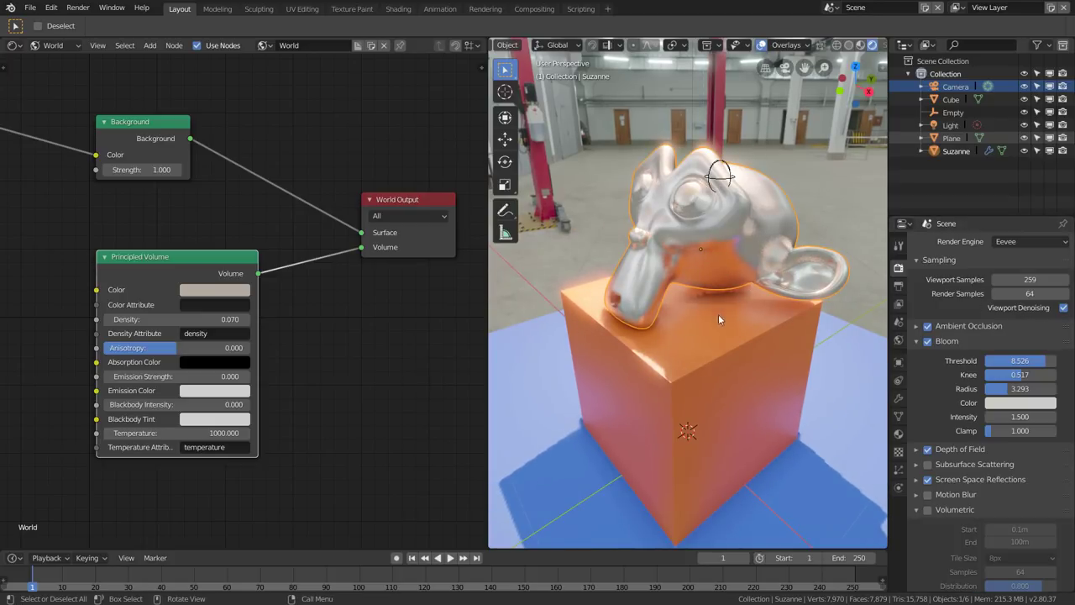
pyautogui.press('g')
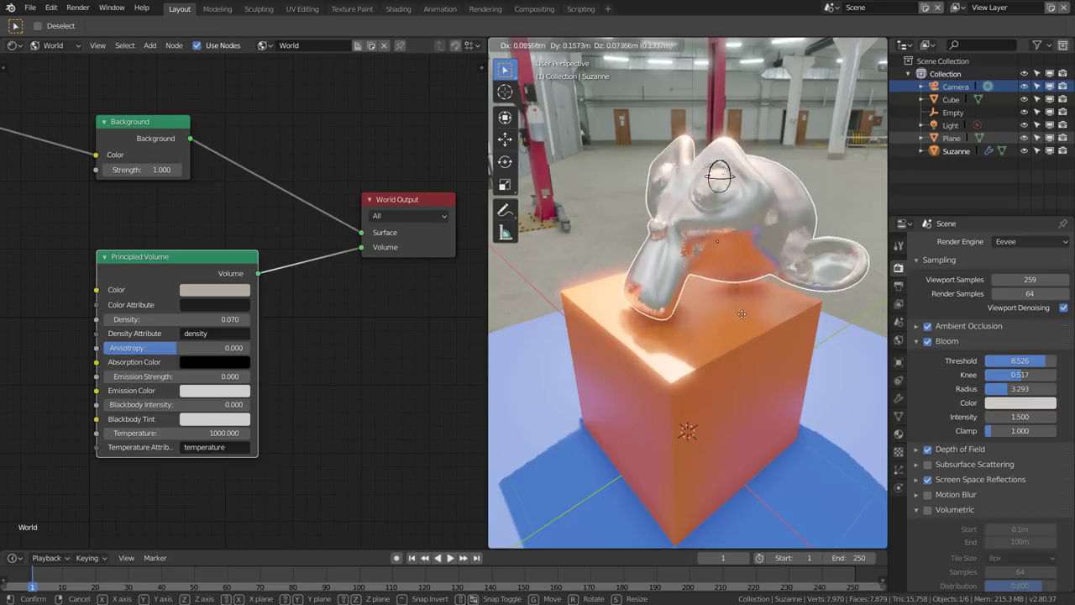
pyautogui.click(741, 315)
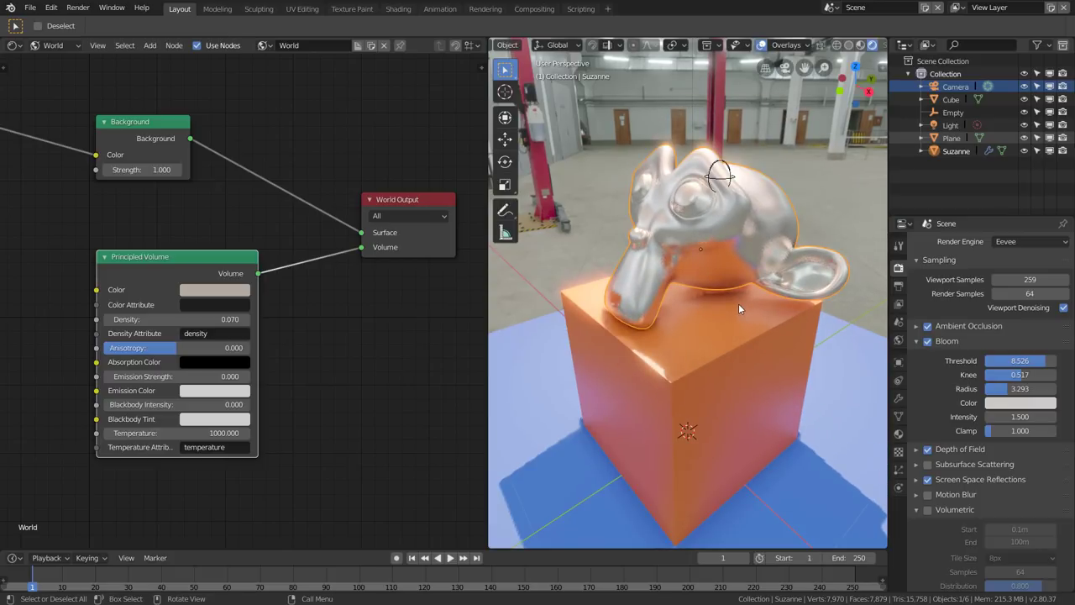
pyautogui.scroll(-3, 739, 304)
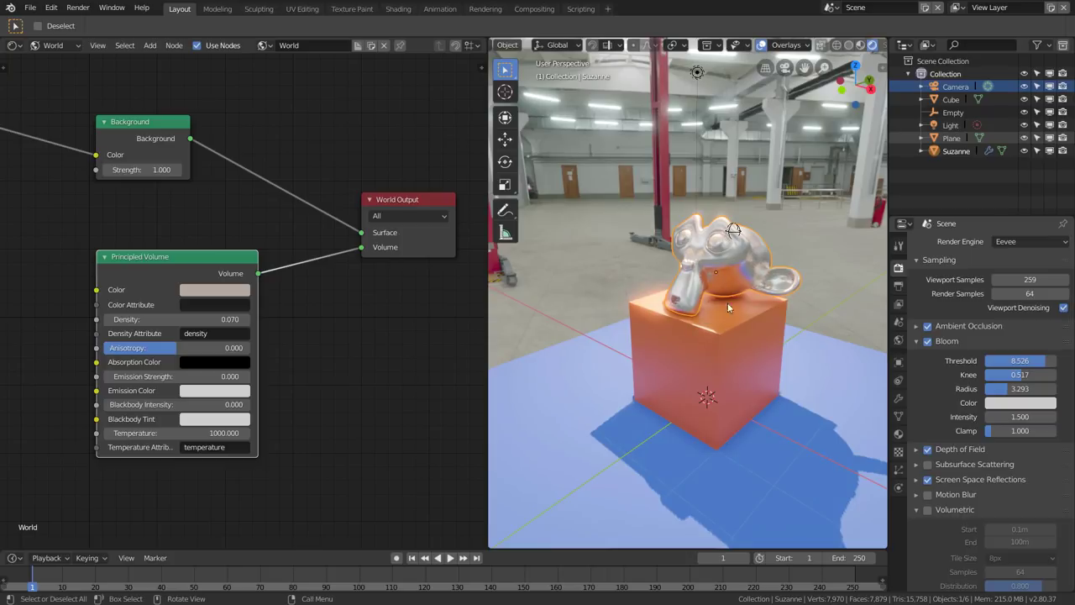
# - Turn off viewport denoising and render a test image of Suzanne on the cube with F12
pyautogui.click(1064, 308)
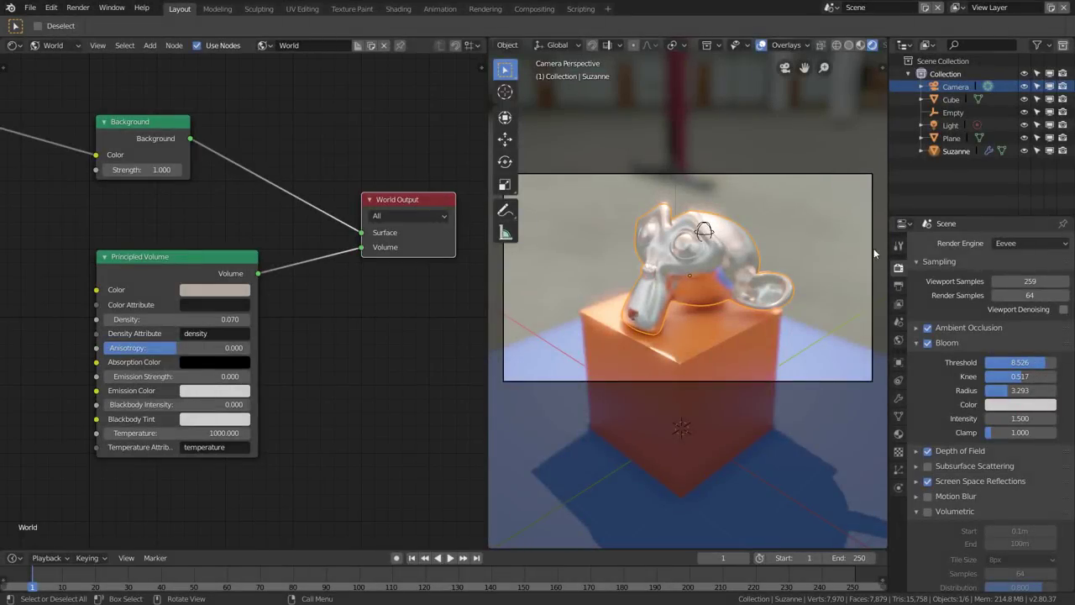
pyautogui.click(899, 287)
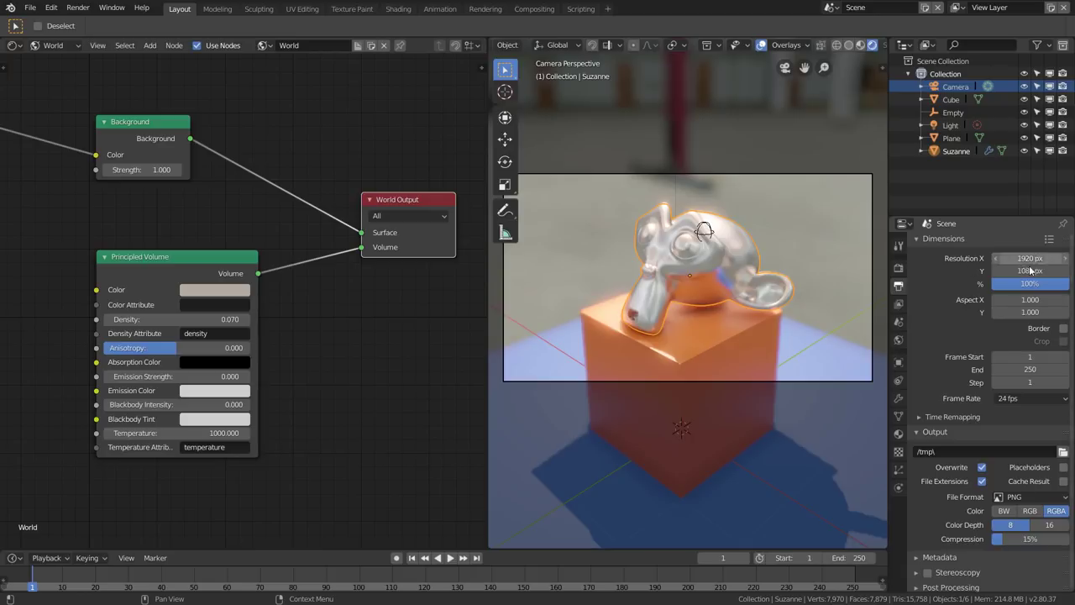
pyautogui.scroll(-1, 994, 425)
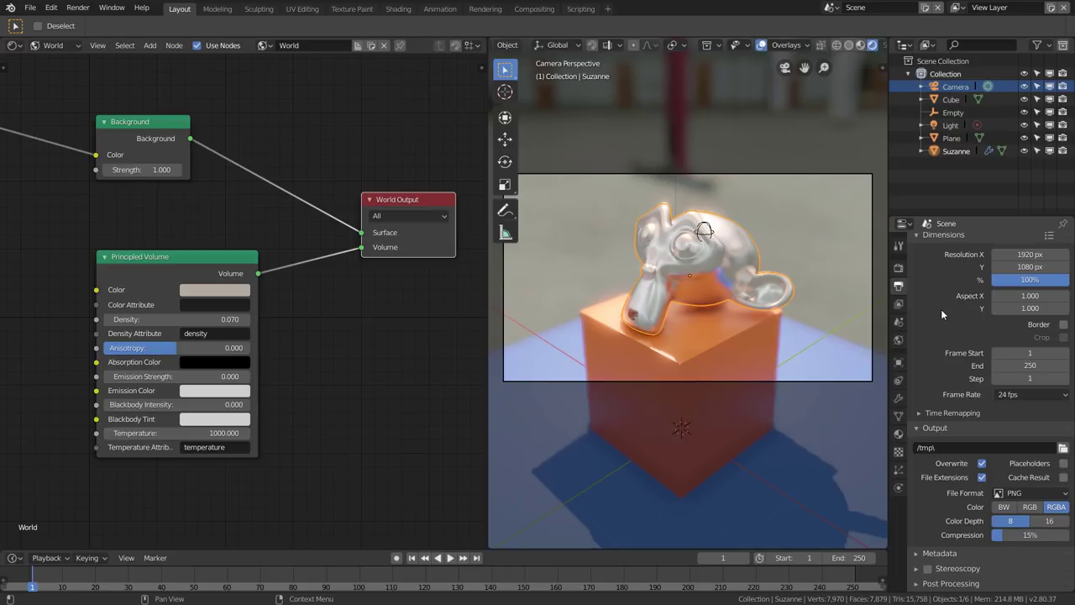
pyautogui.press('F12')
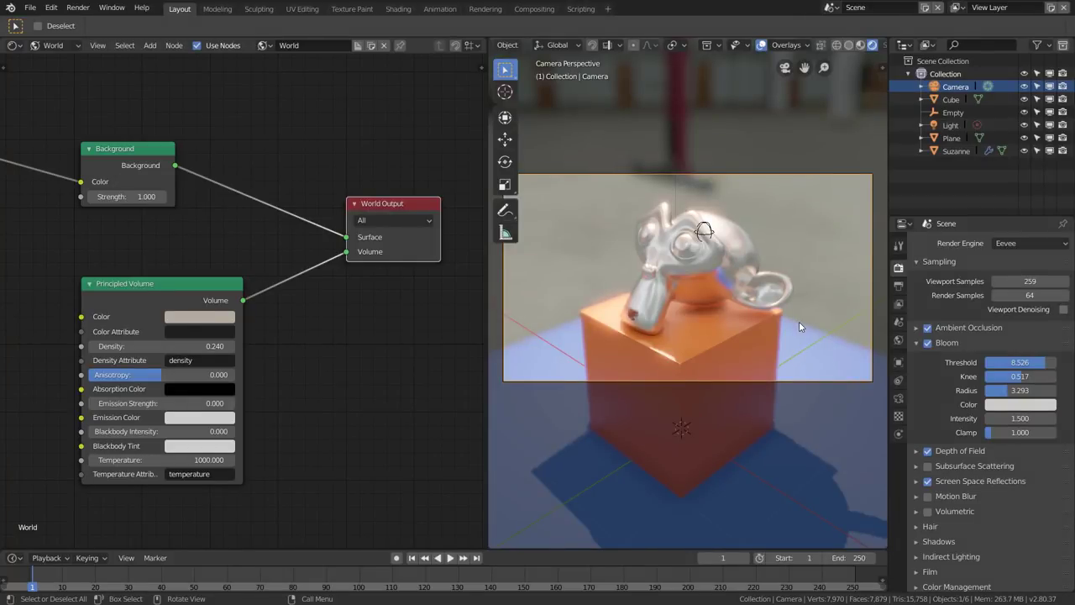
# - Switch the render engine to Cycles and unlink the Principled Volume from the World Output
pyautogui.click(1024, 243)
pyautogui.click(1008, 200)
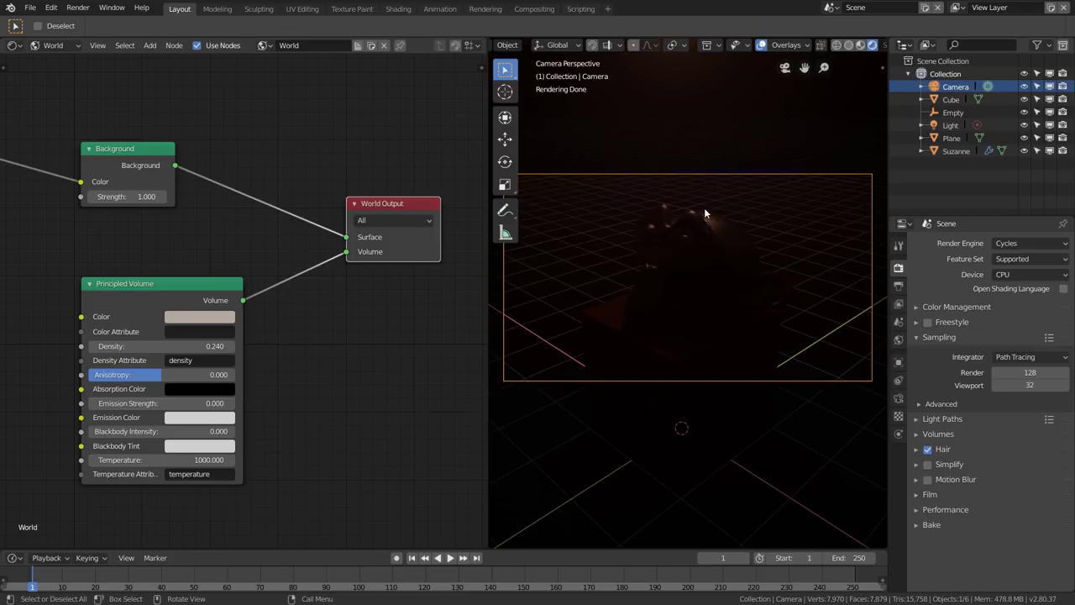
pyautogui.moveTo(346, 251); pyautogui.dragTo(323, 304)
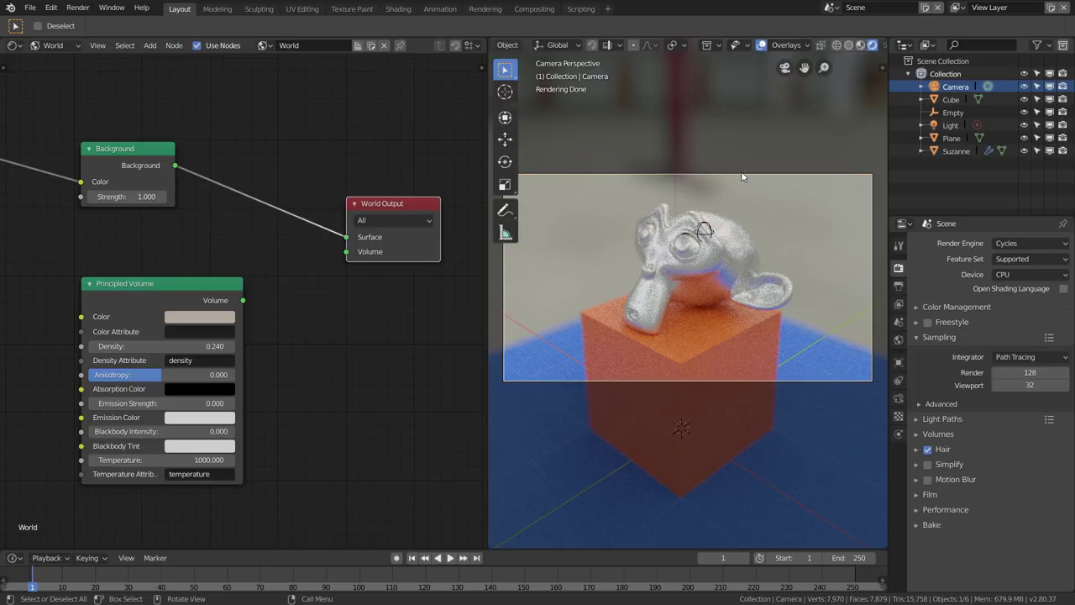
# - Try several camera aperture sizes (0, 0.15m) before settling the depth-of-field size at 0.25m
pyautogui.click(899, 399)
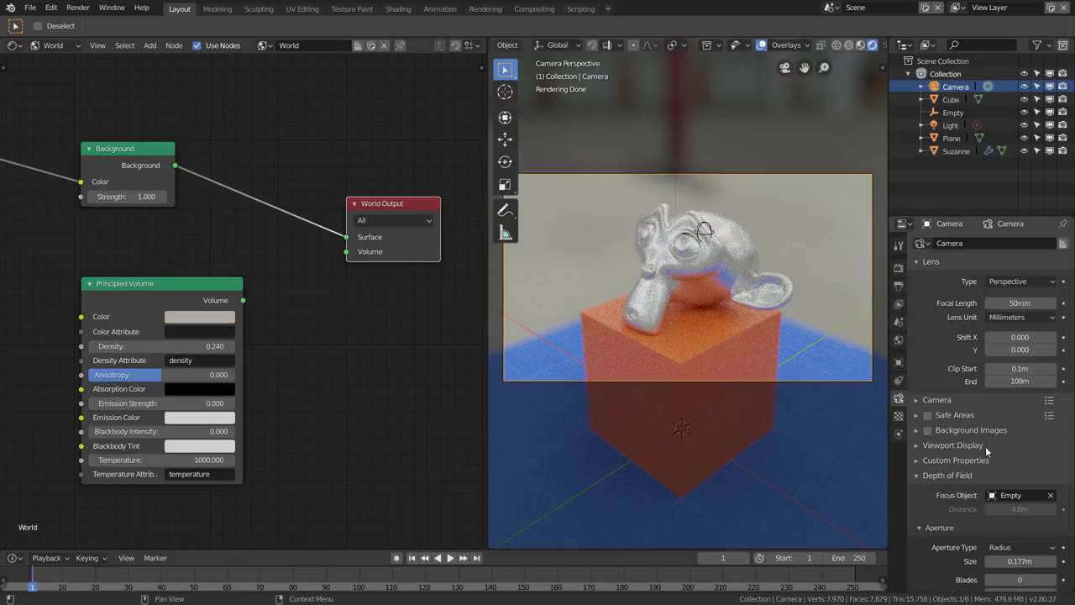
pyautogui.scroll(-2, 1014, 548)
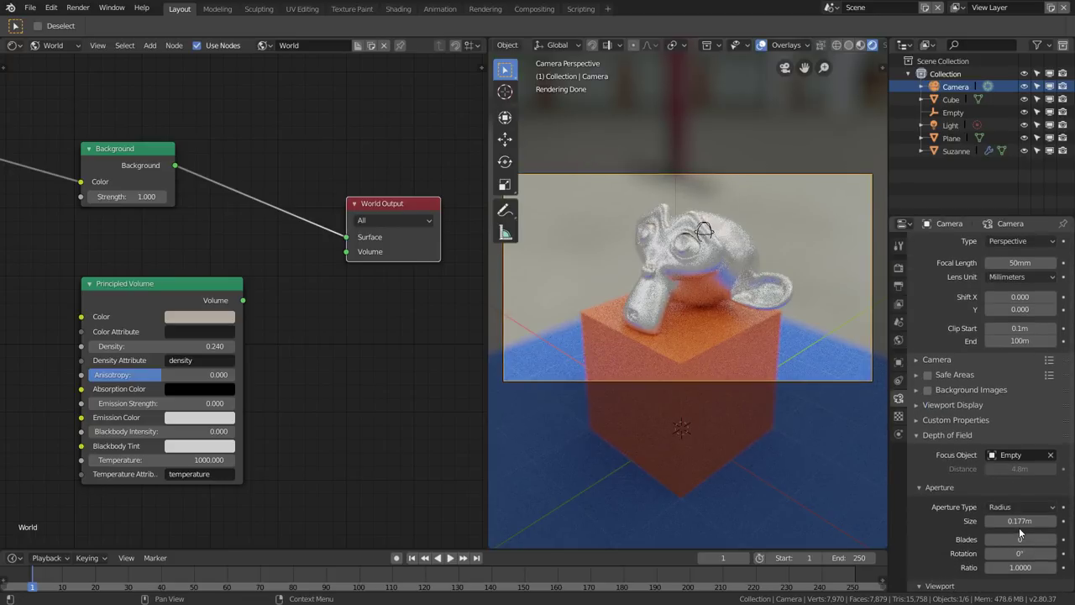
pyautogui.moveTo(1020, 521); pyautogui.dragTo(992, 520)
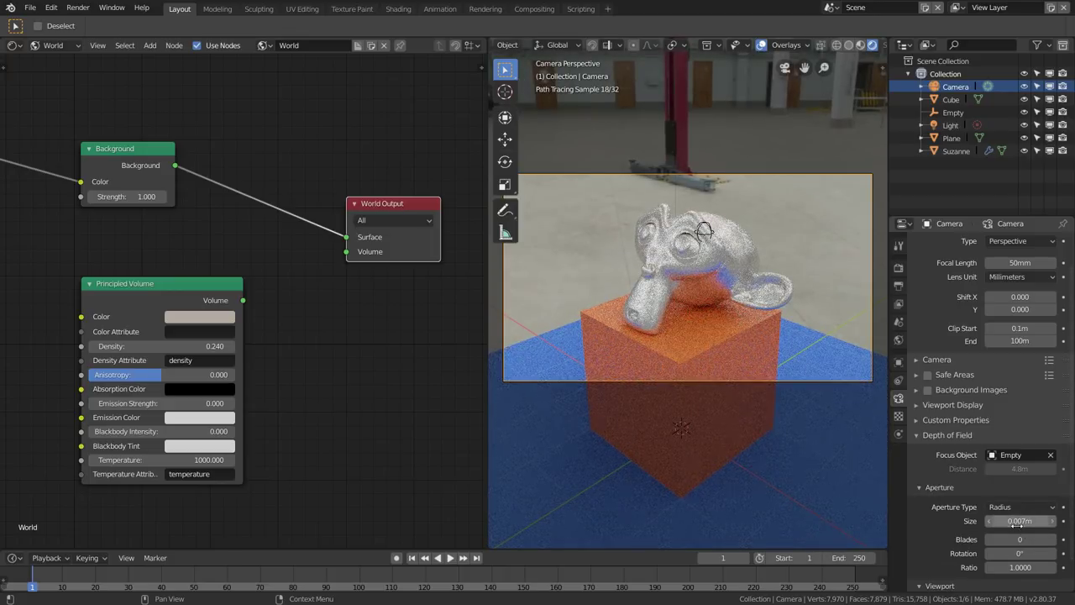
pyautogui.moveTo(1018, 521); pyautogui.dragTo(1004, 520)
pyautogui.moveTo(1018, 521); pyautogui.dragTo(1042, 521)
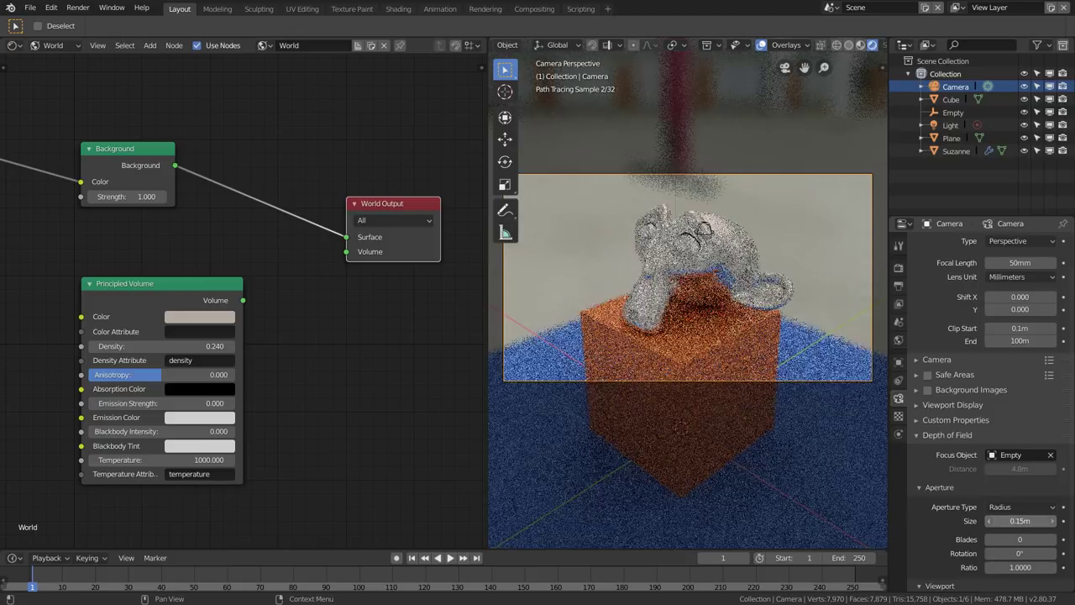
pyautogui.moveTo(1019, 521); pyautogui.dragTo(1037, 521)
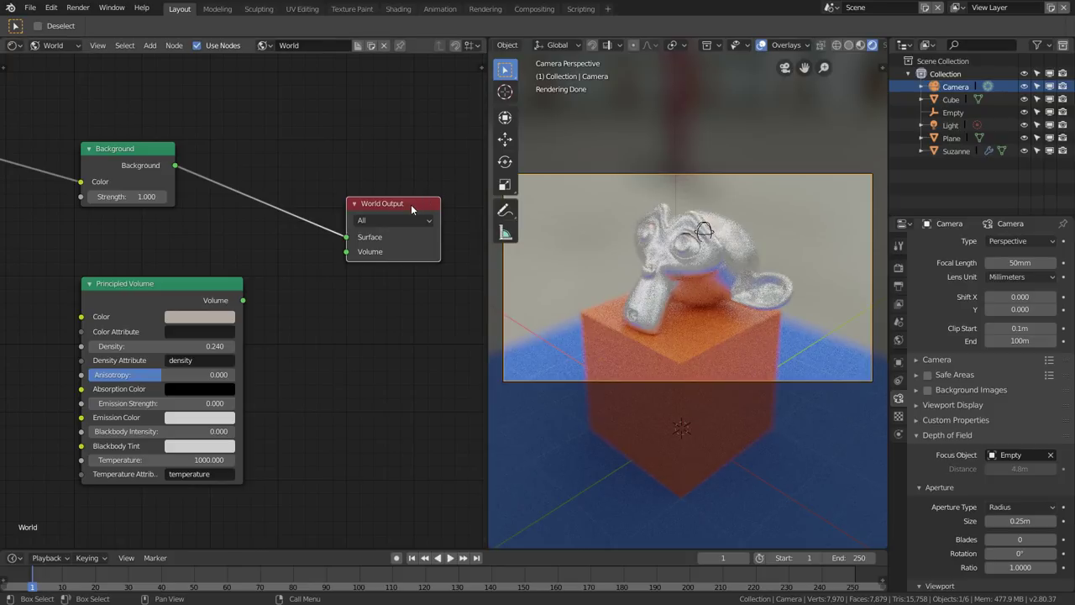
# - Wire the Principled Volume into the World Output's Volume input and target that output to Eevee
pyautogui.moveTo(400, 209); pyautogui.dragTo(410, 196)
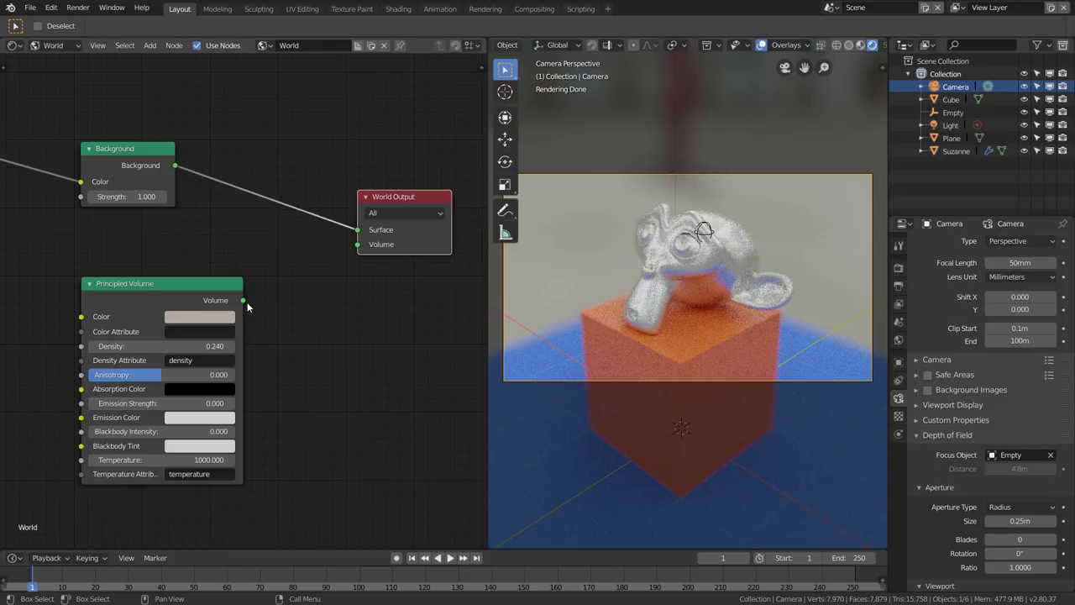
pyautogui.moveTo(243, 300); pyautogui.dragTo(357, 245)
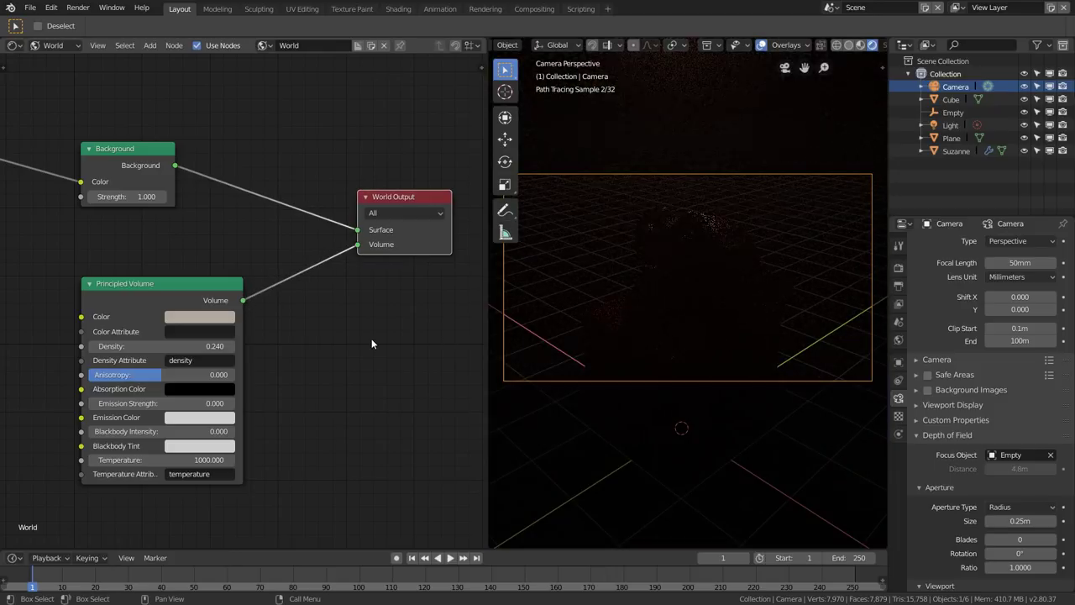
pyautogui.click(416, 212)
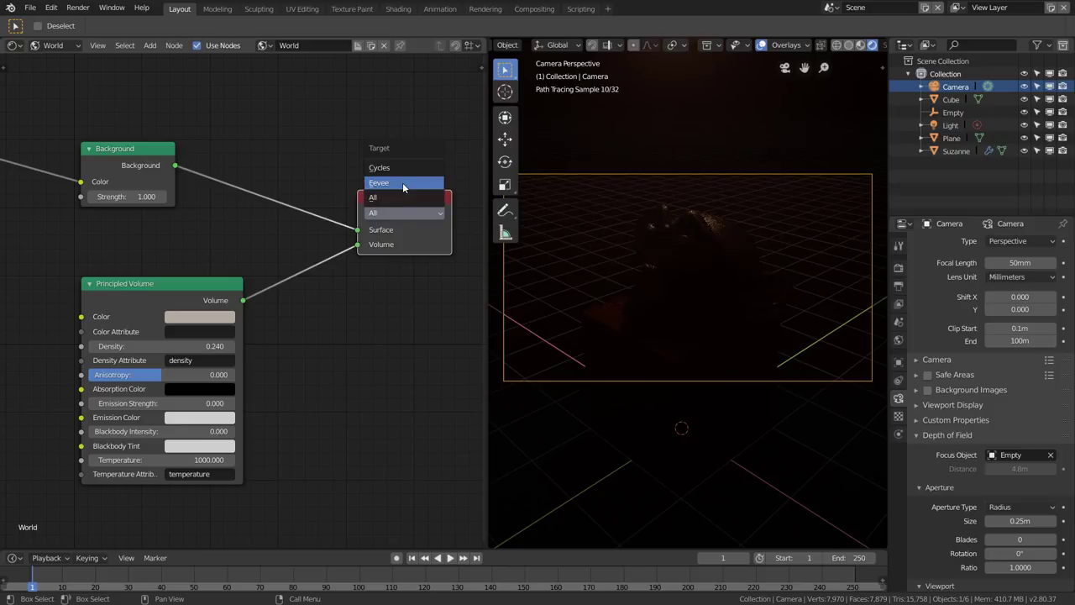
pyautogui.click(402, 182)
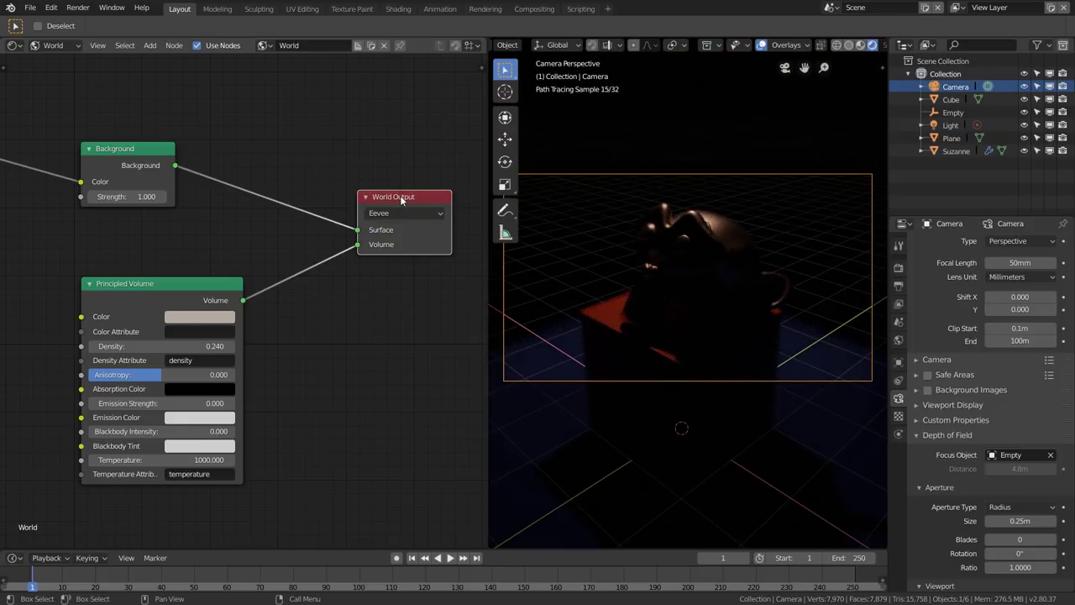
# - Duplicate the World Output, target the copy to Cycles, and connect Background to its Surface
pyautogui.click(401, 199)
pyautogui.hotkey('shift', 'd')
pyautogui.click(400, 283)
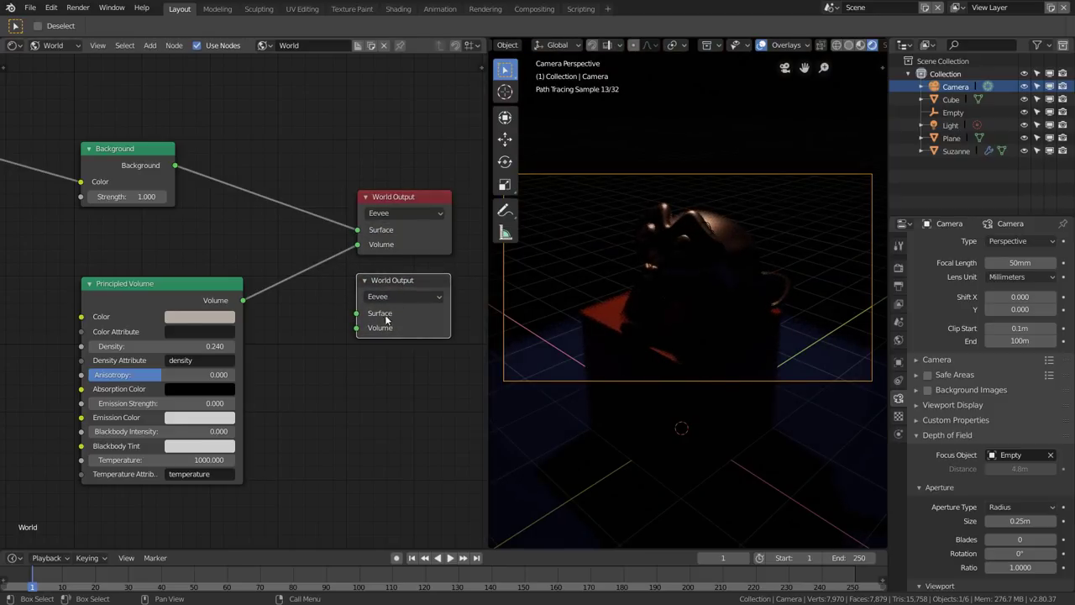
pyautogui.click(389, 298)
pyautogui.click(399, 252)
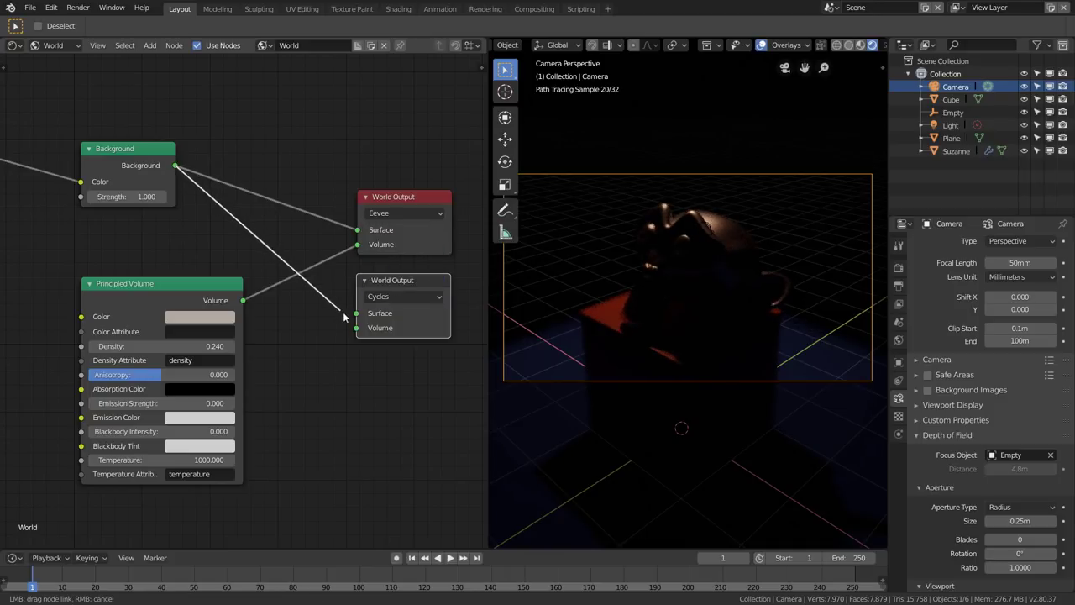
pyautogui.moveTo(176, 166); pyautogui.dragTo(356, 313)
pyautogui.moveTo(242, 300); pyautogui.dragTo(357, 327)
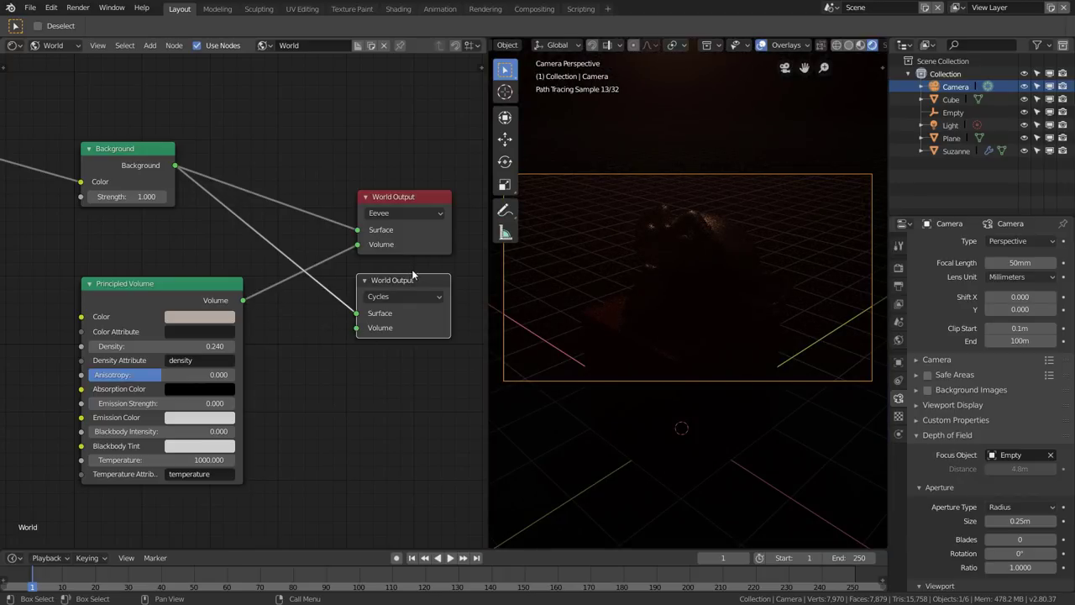
# - Toggle between the Eevee and Cycles World Outputs, leaving the Cycles output active
pyautogui.click(408, 281)
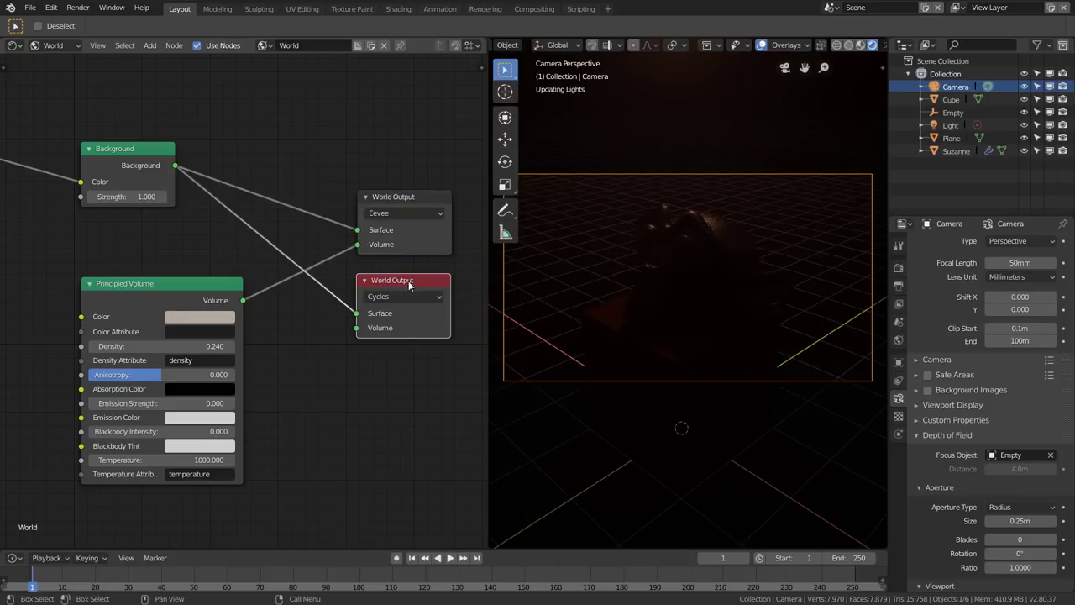
pyautogui.click(406, 198)
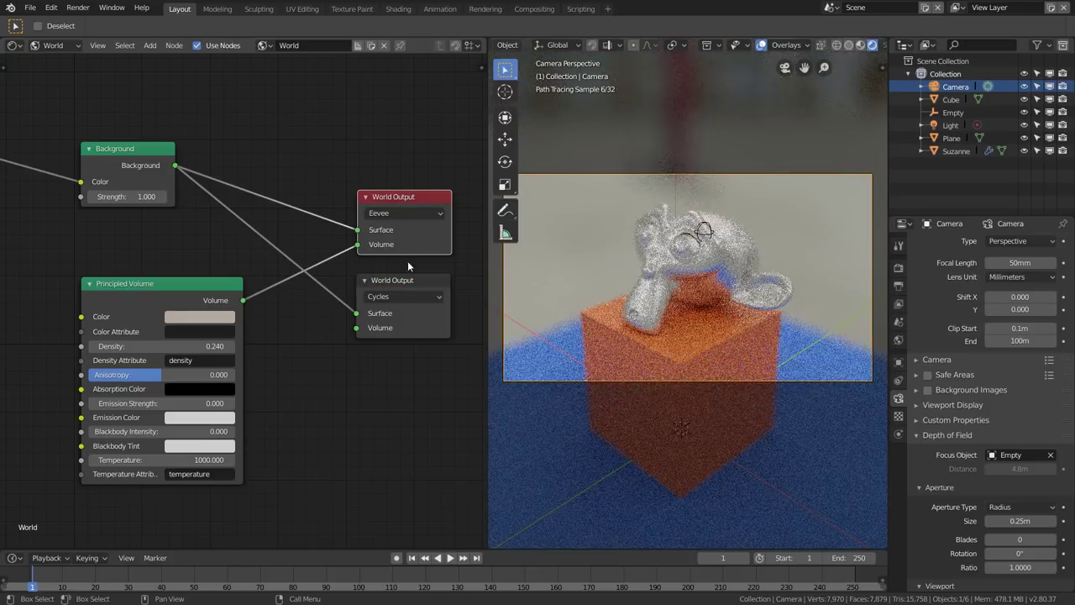
pyautogui.click(406, 280)
pyautogui.click(404, 202)
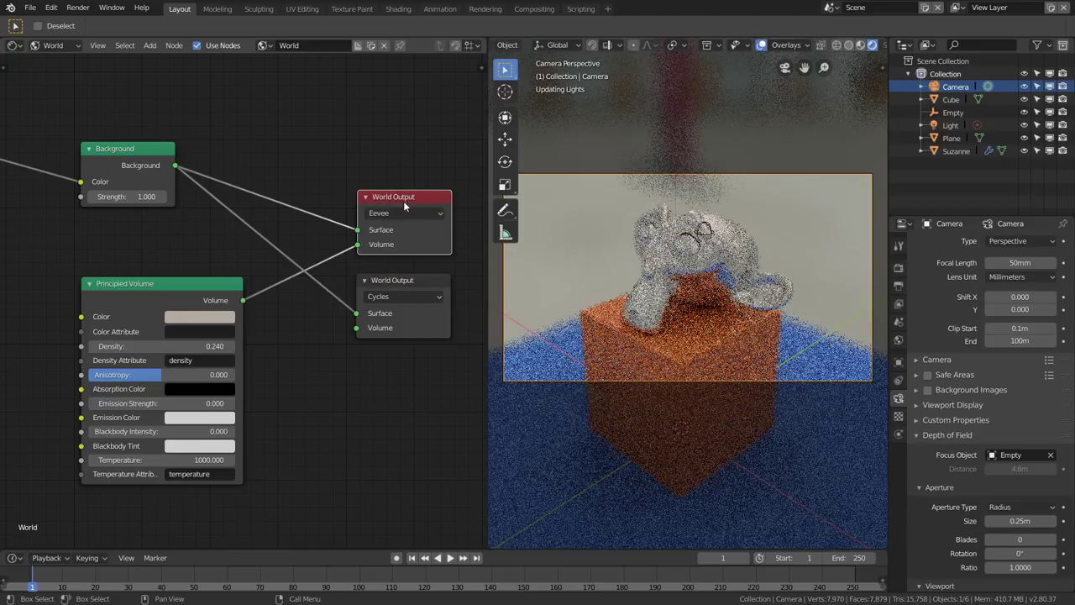
pyautogui.click(410, 282)
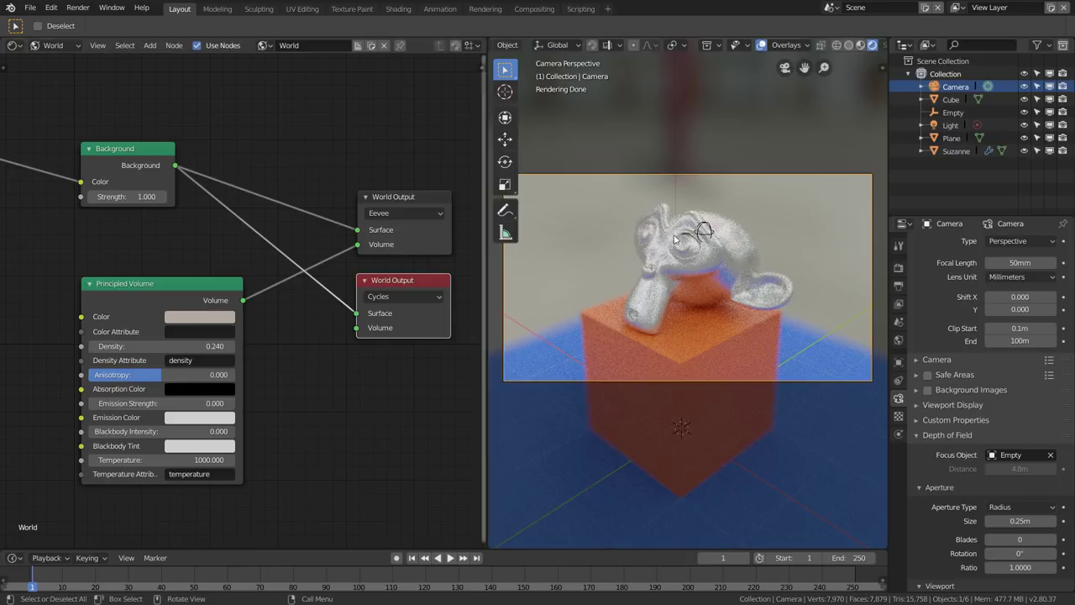
# - Switch the render engine to Eevee and make the Eevee World Output active
pyautogui.click(898, 266)
pyautogui.click(1025, 244)
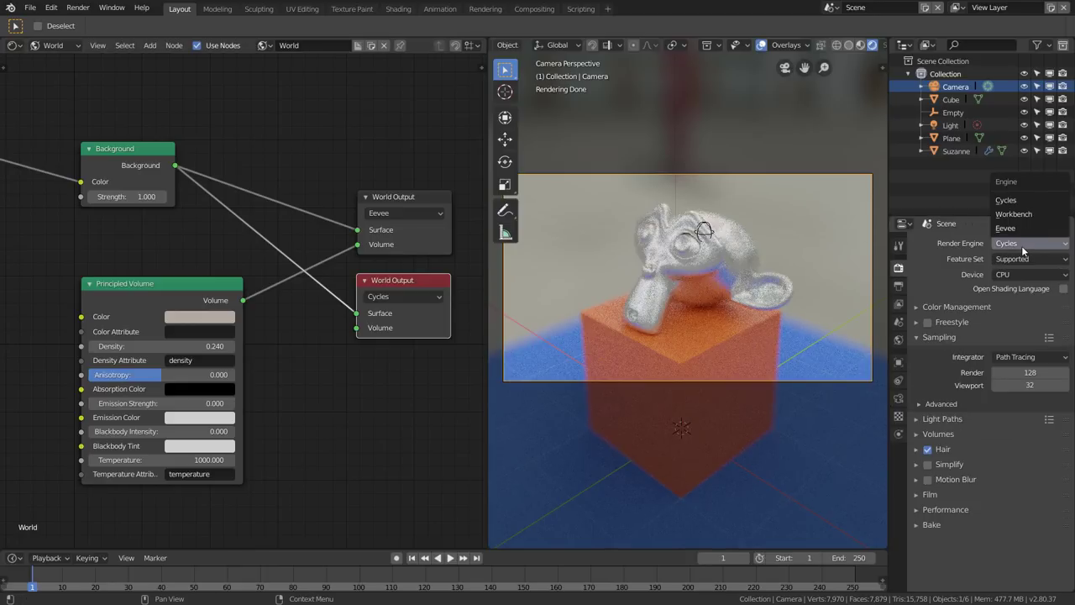
pyautogui.click(1014, 229)
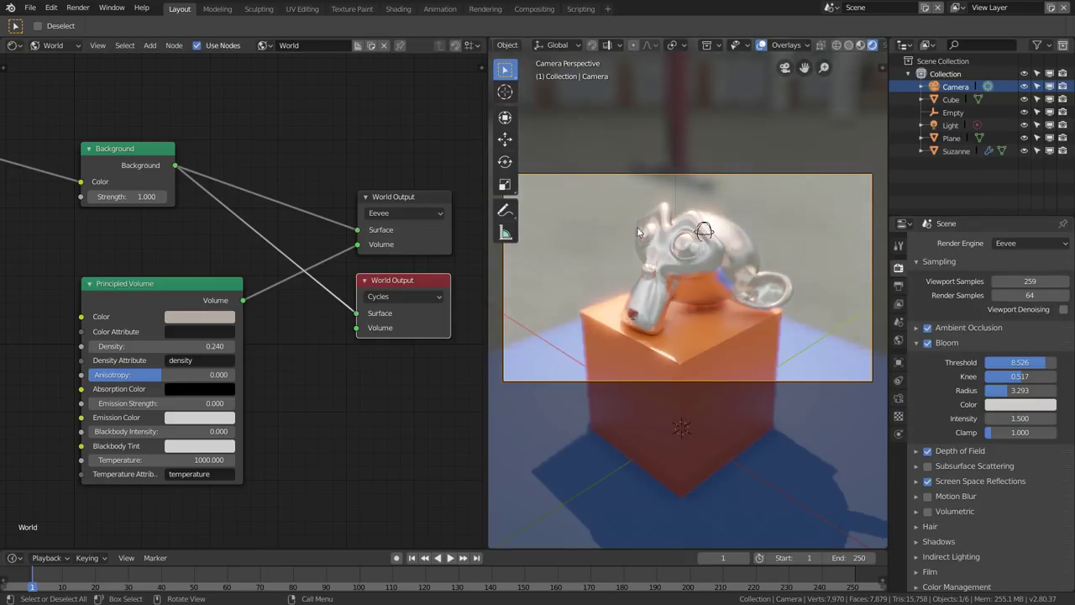
pyautogui.click(404, 196)
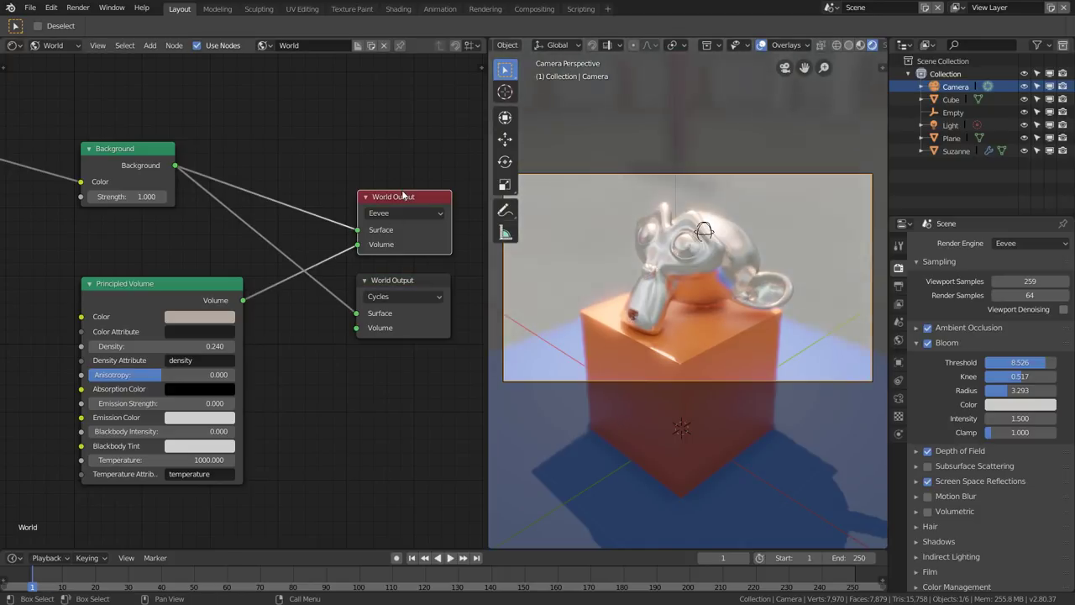
# - Raise the Principled Volume density to 2.440, then return to the camera view
pyautogui.moveTo(663, 289)
pyautogui.mouseDown(button='middle')
pyautogui.moveTo(733, 292)
pyautogui.moveTo(747, 333)
pyautogui.mouseUp(button='middle')
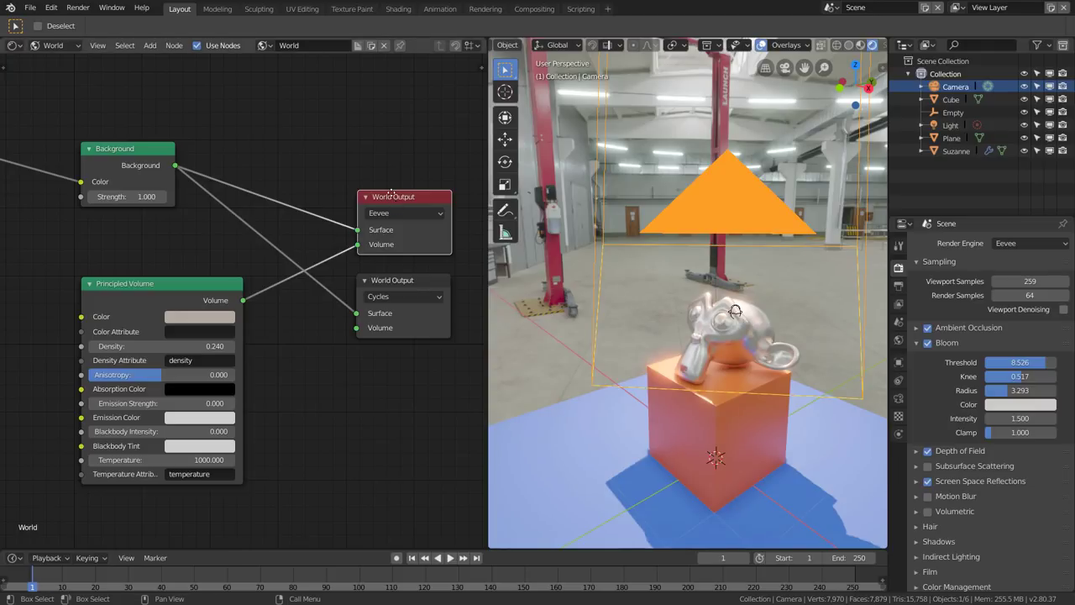
pyautogui.moveTo(395, 202); pyautogui.dragTo(391, 205)
pyautogui.moveTo(146, 343); pyautogui.dragTo(193, 343)
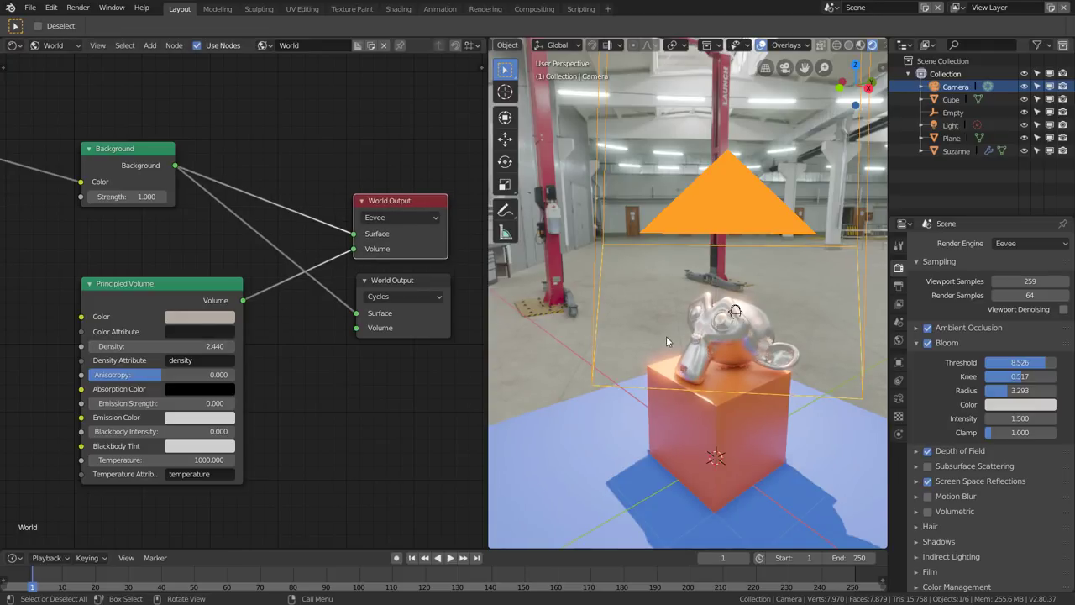
pyautogui.scroll(-6, 666, 336)
pyautogui.scroll(-2, 659, 351)
pyautogui.scroll(-2, 650, 359)
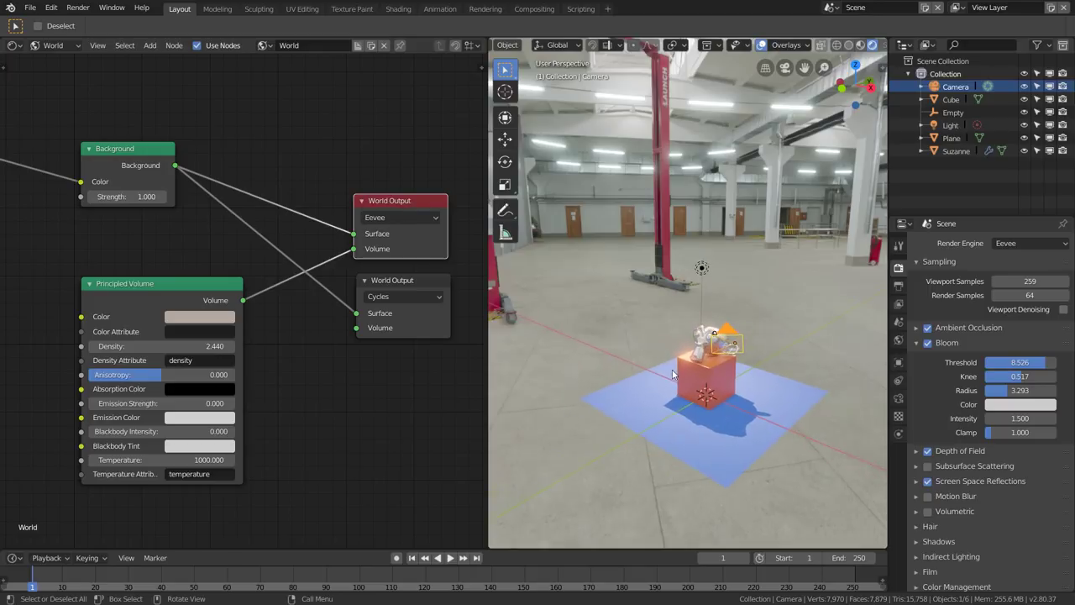
pyautogui.moveTo(650, 361); pyautogui.dragTo(671, 367, button='middle')
pyautogui.press('KP_0')
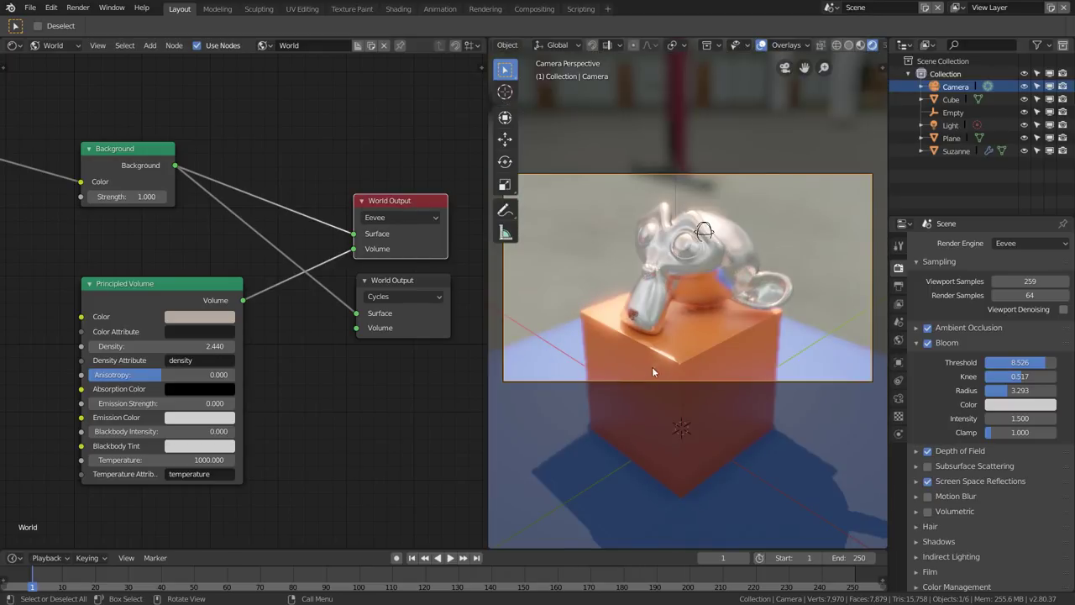
# - Enable Eevee volumetrics and set the world volume density to 0.370 for a light haze
pyautogui.click(928, 512)
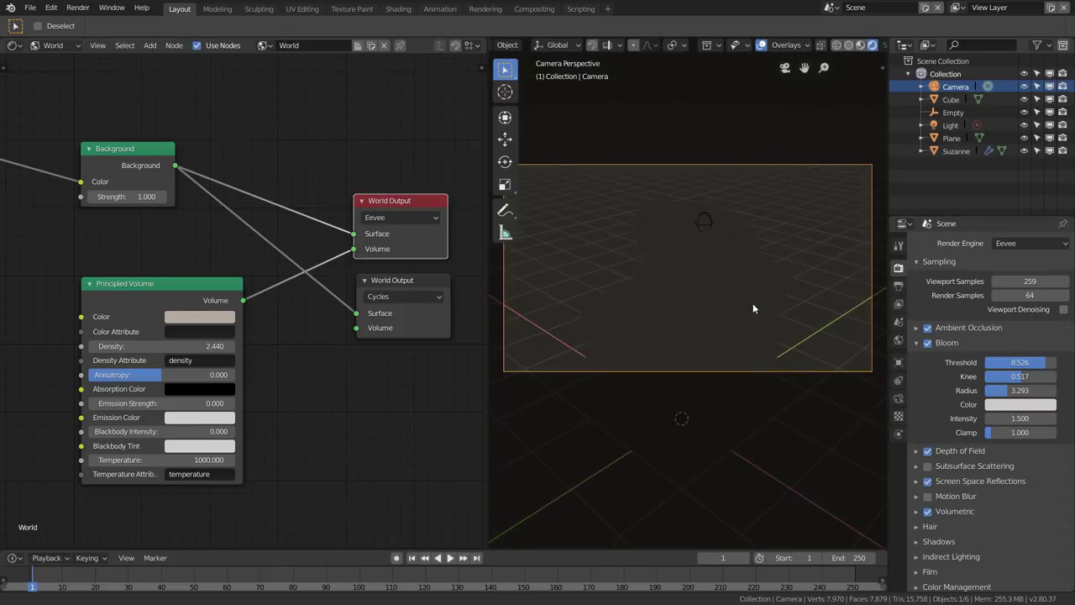
pyautogui.moveTo(415, 202); pyautogui.dragTo(422, 191)
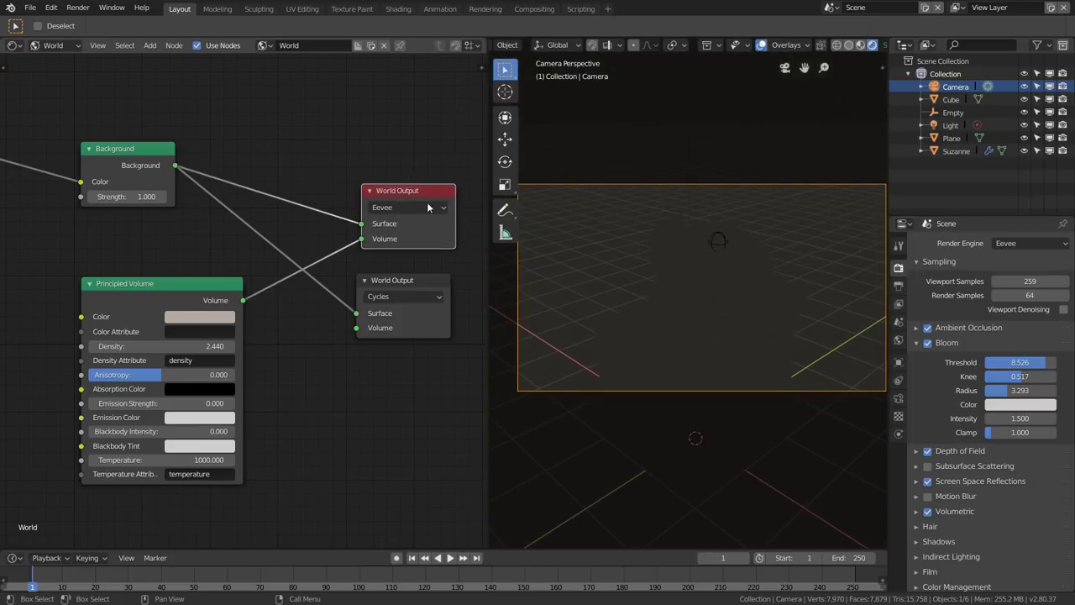
pyautogui.moveTo(698, 324); pyautogui.dragTo(690, 260, button='middle')
pyautogui.click(647, 331)
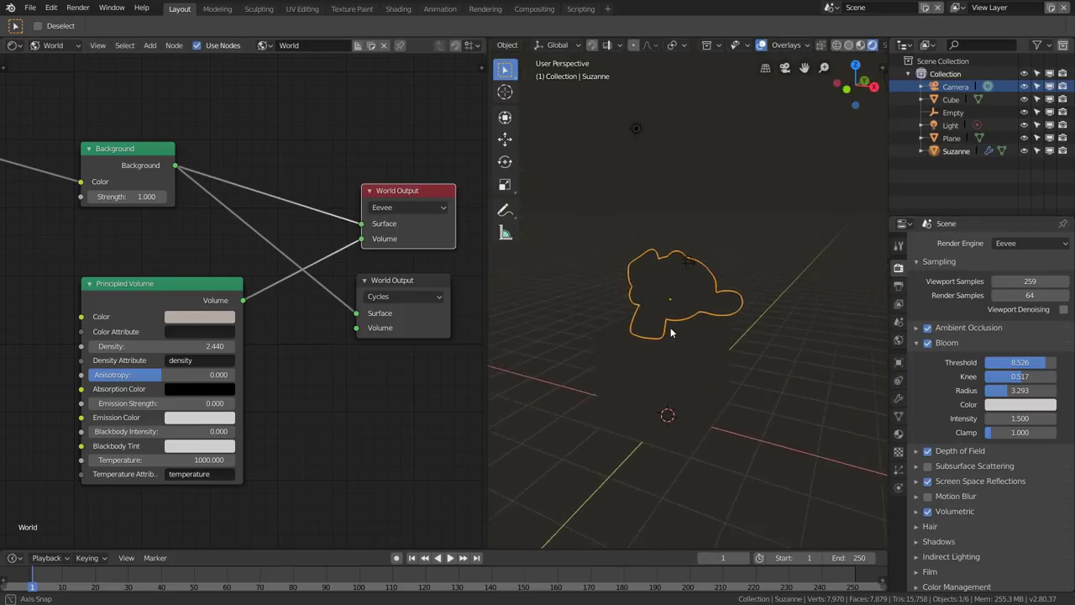
pyautogui.moveTo(212, 347); pyautogui.dragTo(168, 346)
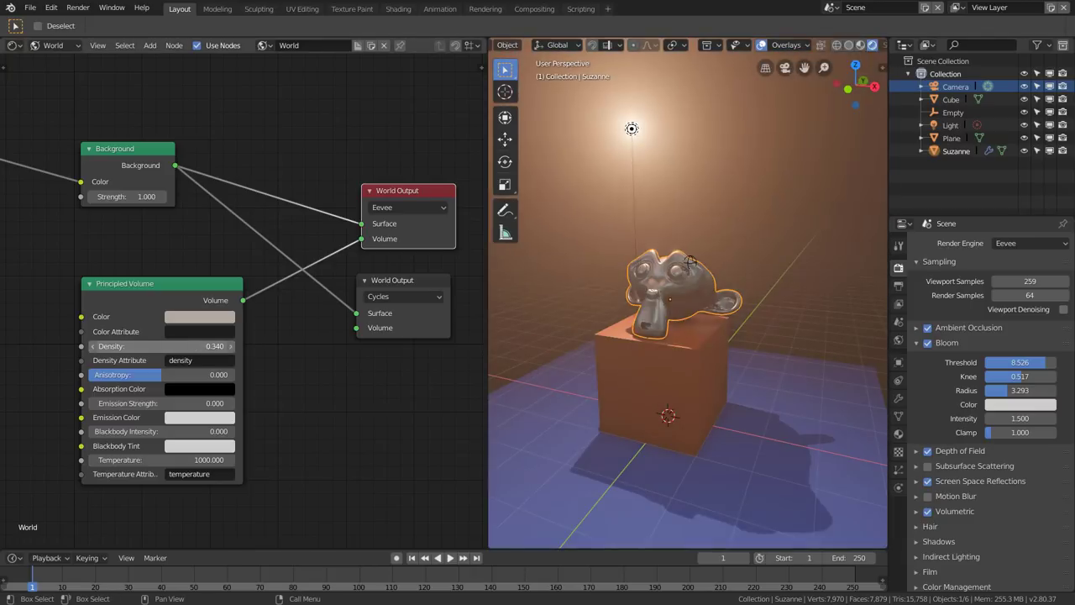
pyautogui.moveTo(164, 346); pyautogui.dragTo(175, 346)
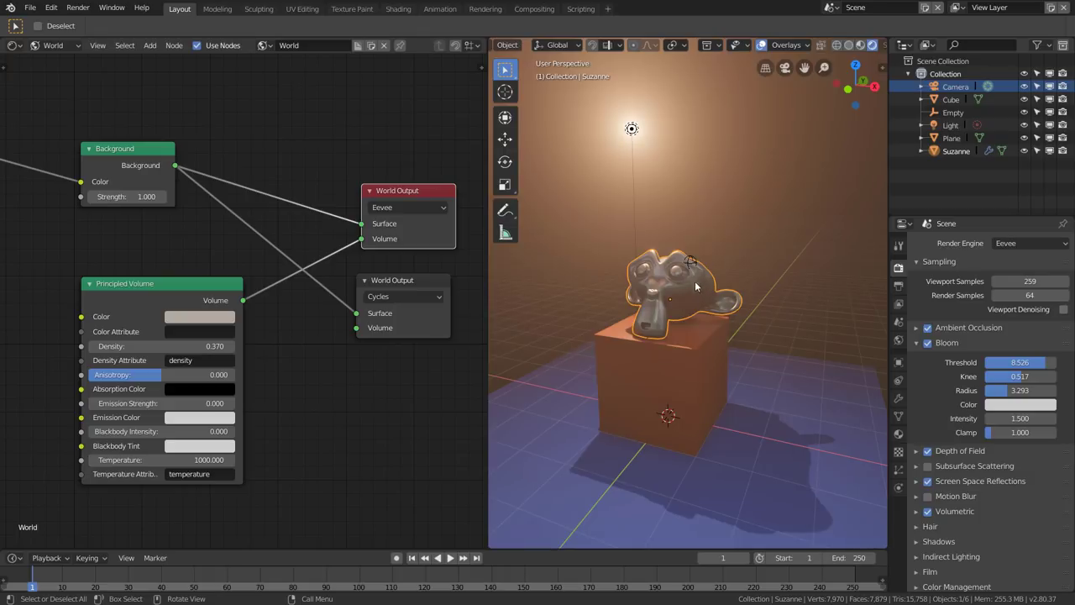
pyautogui.click(1001, 249)
# - Set the render engine back to Cycles and orbit to view the fog-free warehouse scene
pyautogui.click(1016, 199)
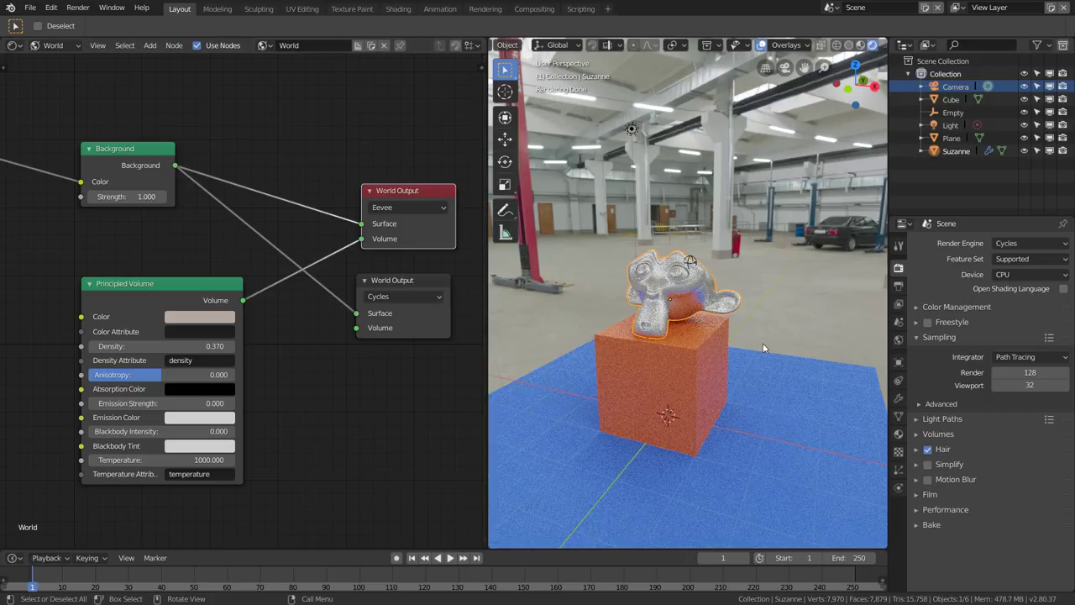
pyautogui.moveTo(763, 347); pyautogui.dragTo(765, 280, button='middle')
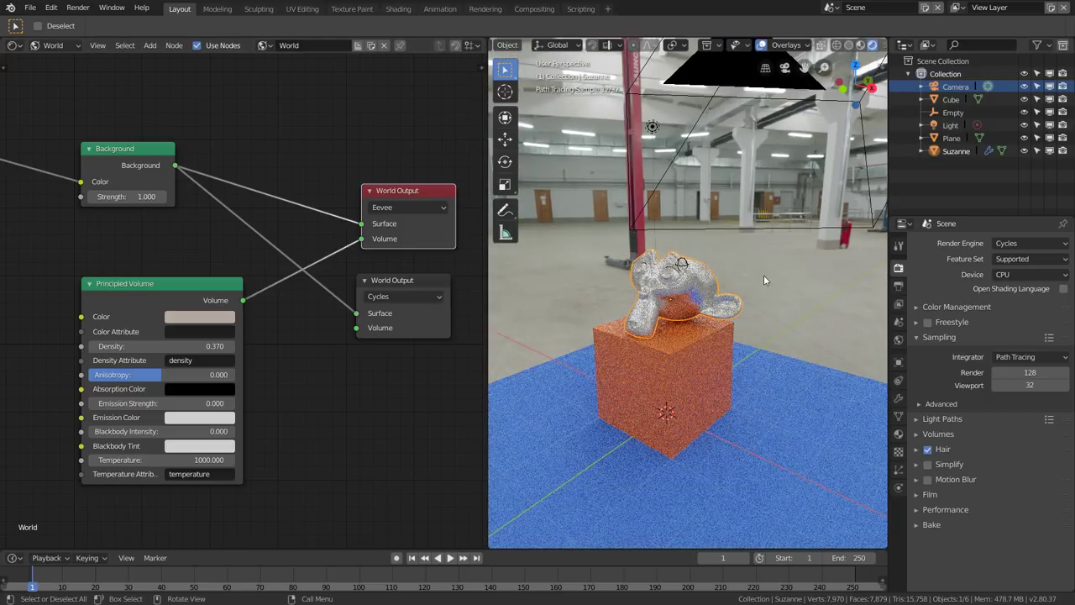